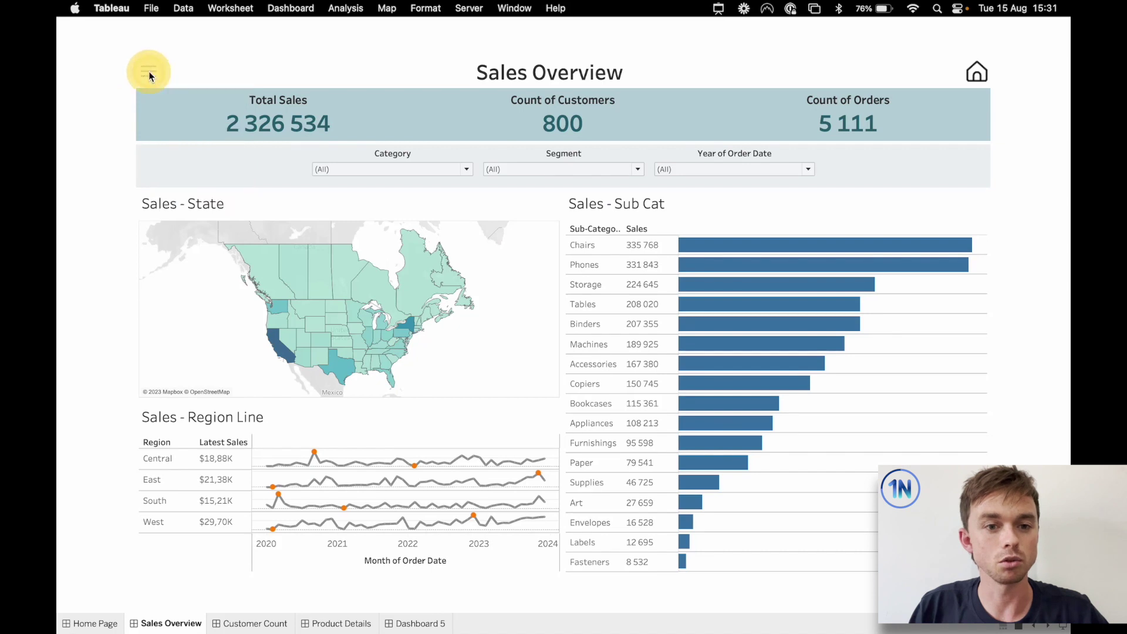
# - Try the Sales Overview dashboard's pop-out menu links to Customer Count, Product Details and Home Page, and its home button
pyautogui.click(147, 72)
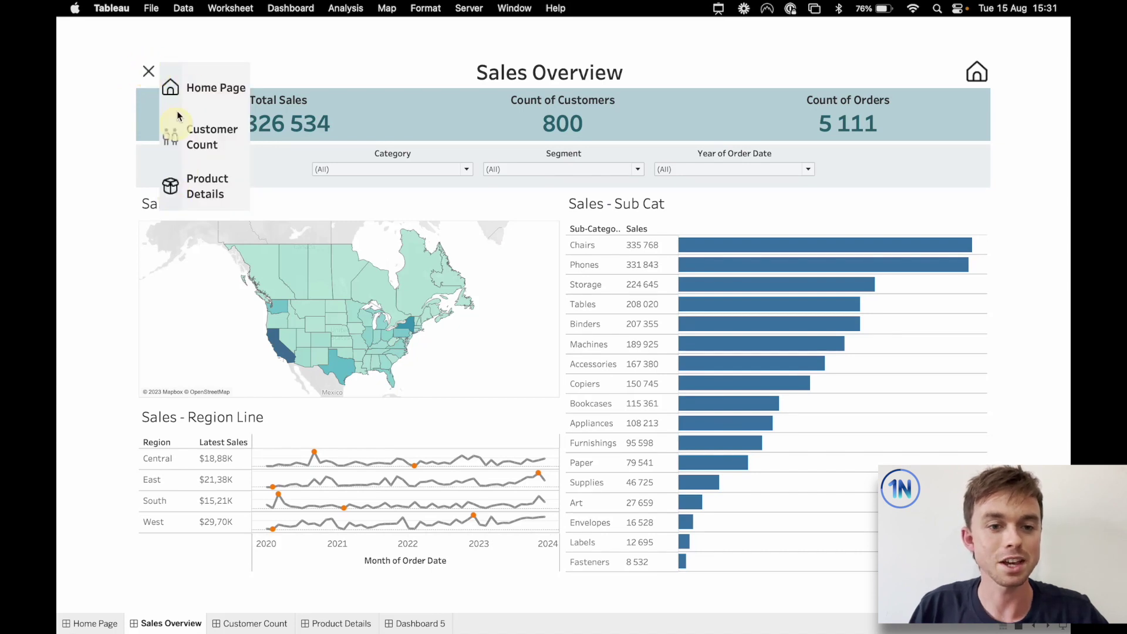
pyautogui.click(171, 132)
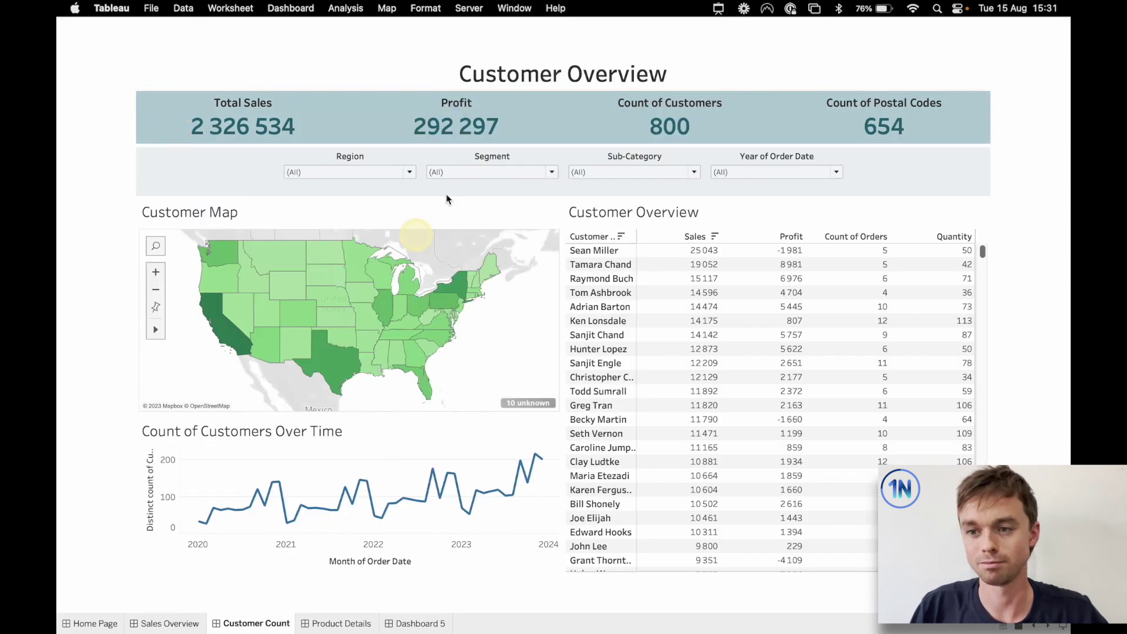
pyautogui.click(169, 625)
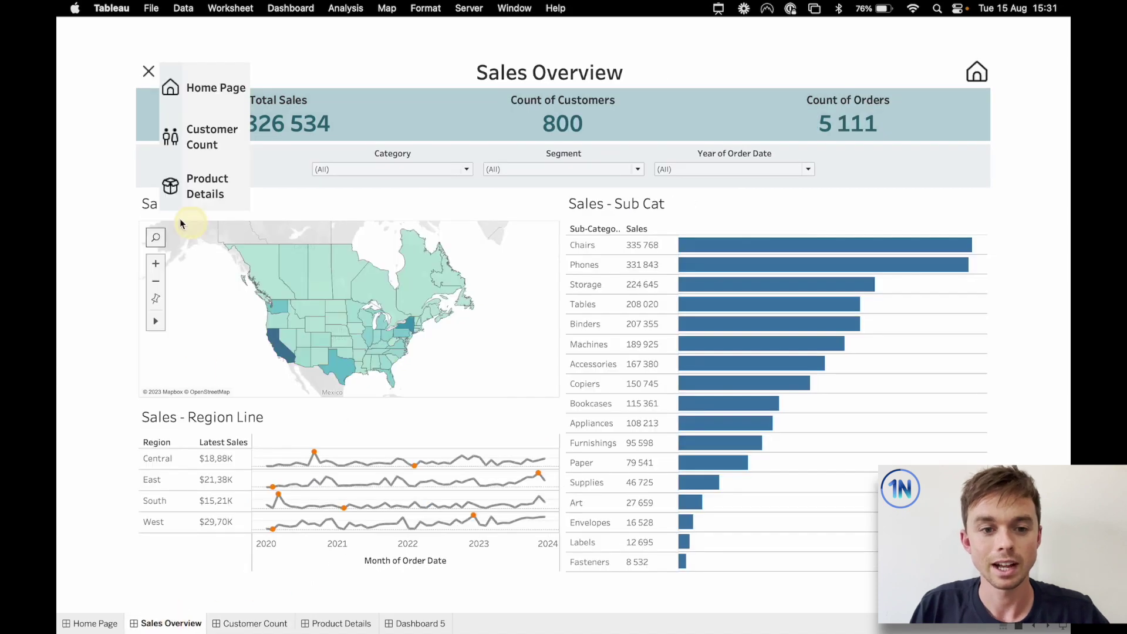
pyautogui.click(166, 183)
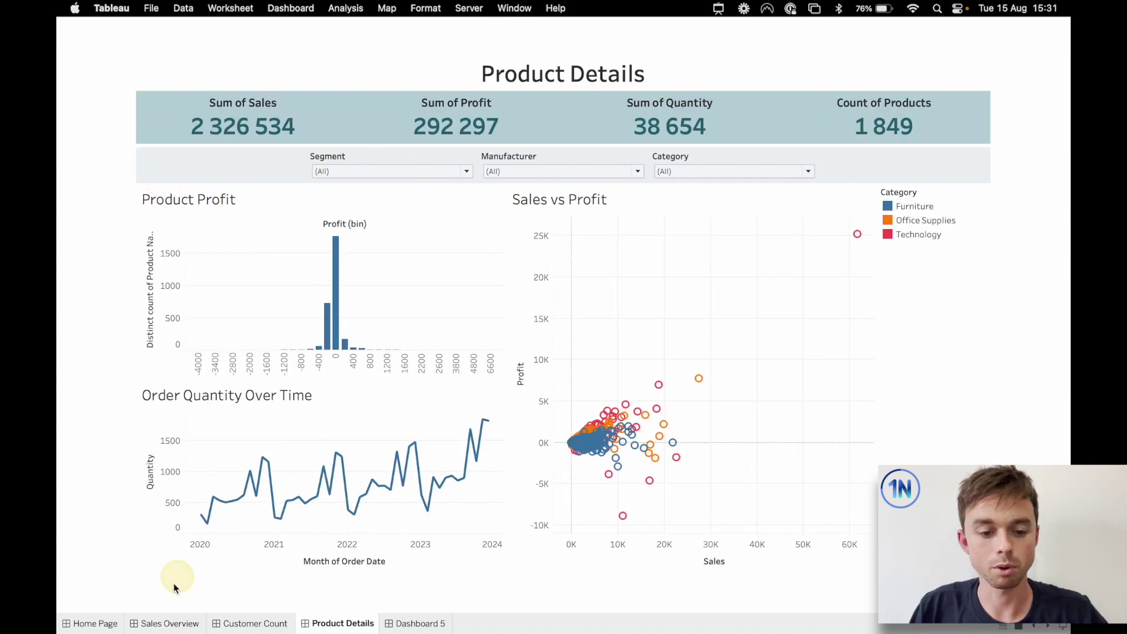
pyautogui.click(160, 624)
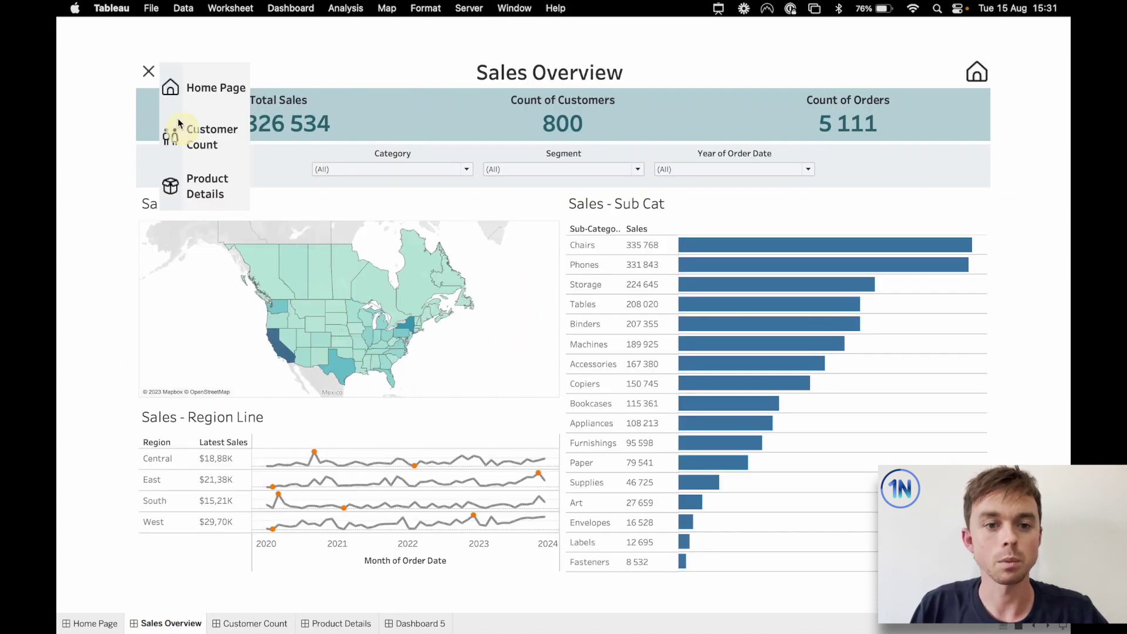
pyautogui.click(174, 86)
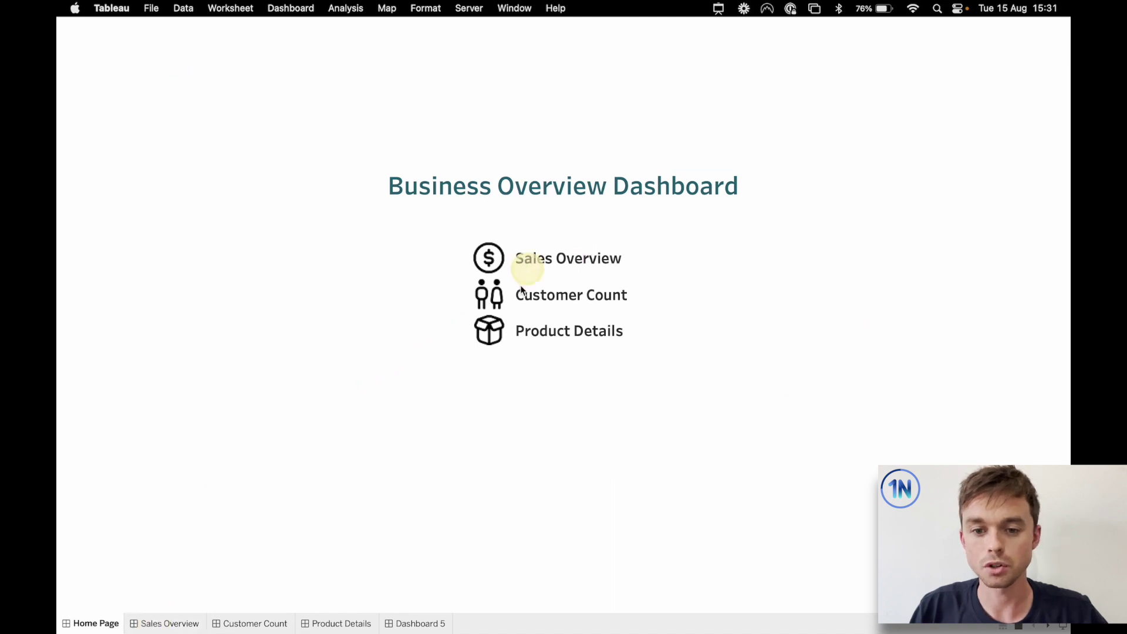
pyautogui.click(166, 621)
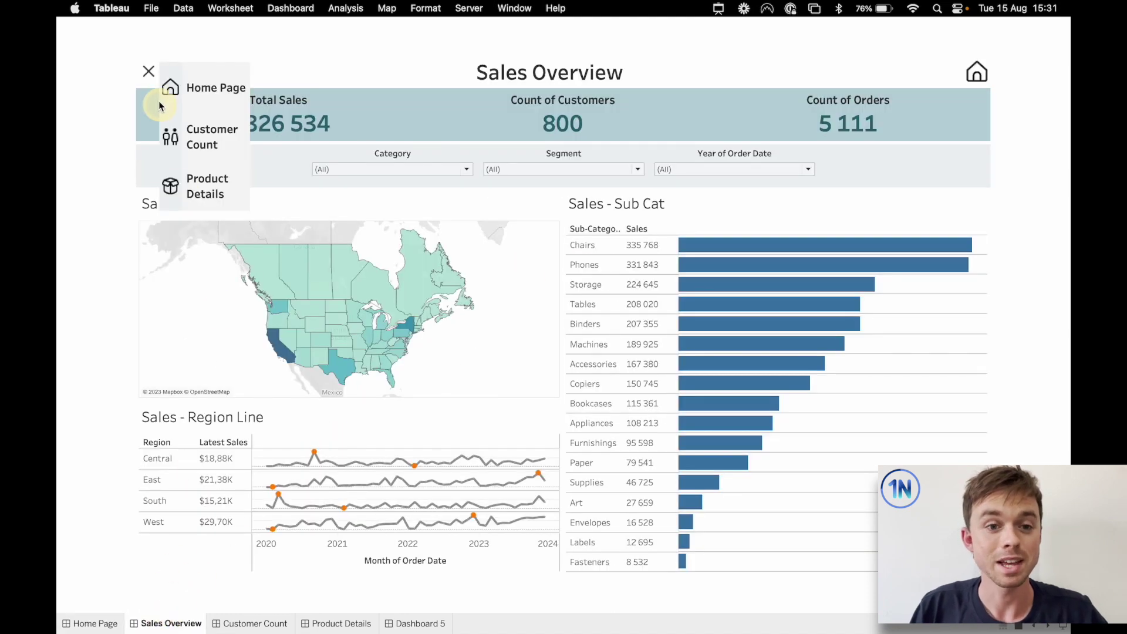
pyautogui.click(148, 72)
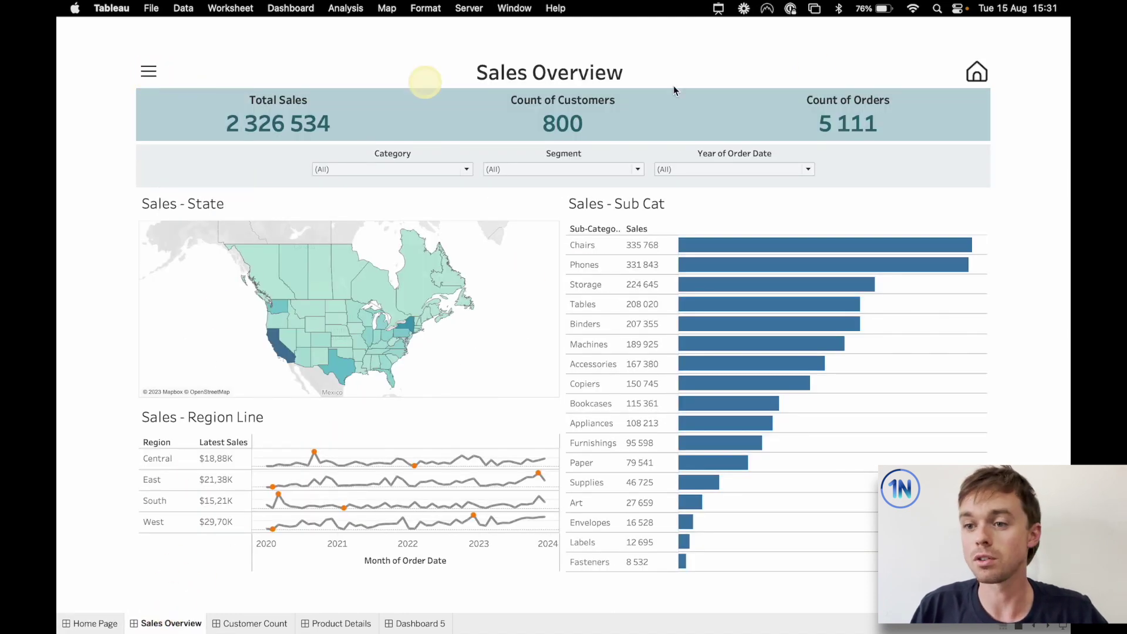
pyautogui.click(973, 71)
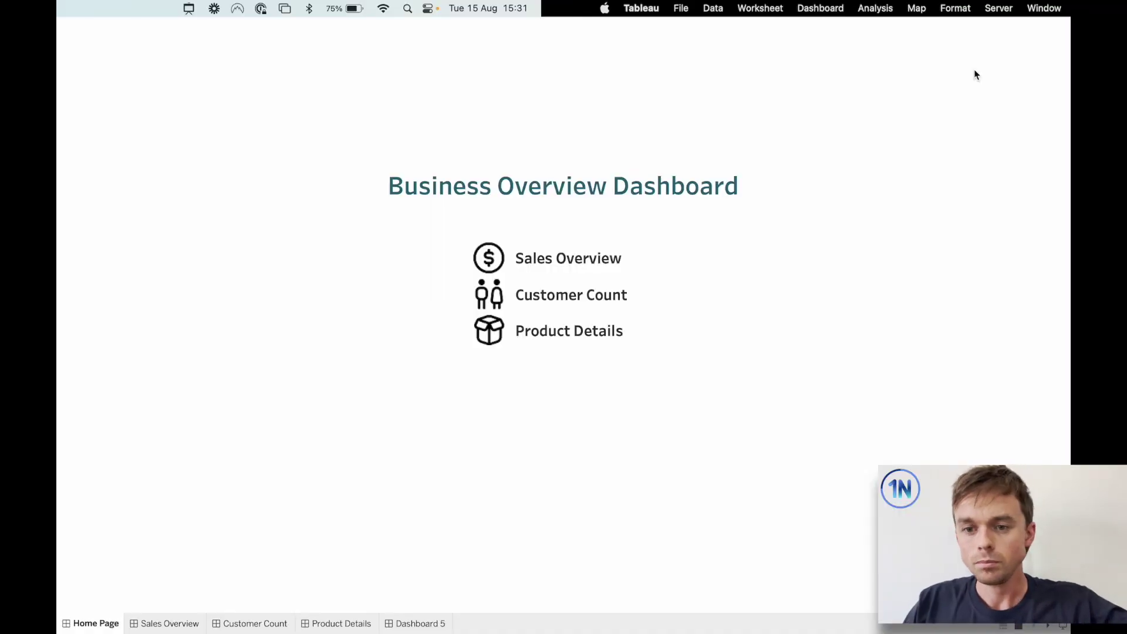
# - Exit presentation mode and place a tiled vertical container on the empty Dashboard 5
pyautogui.press('Escape')
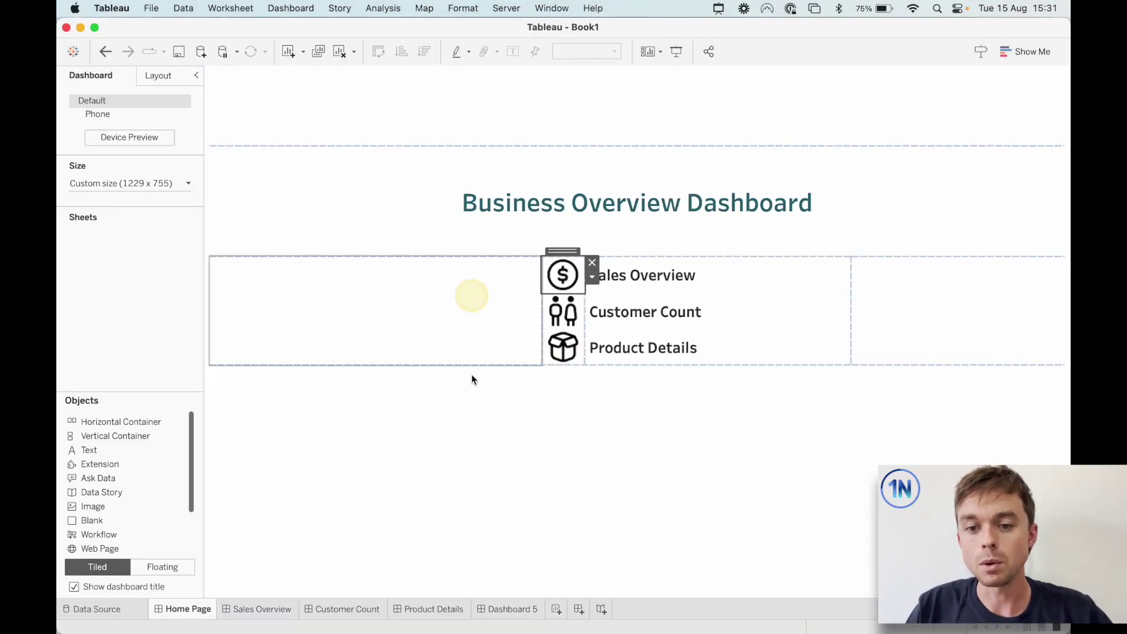
pyautogui.click(170, 333)
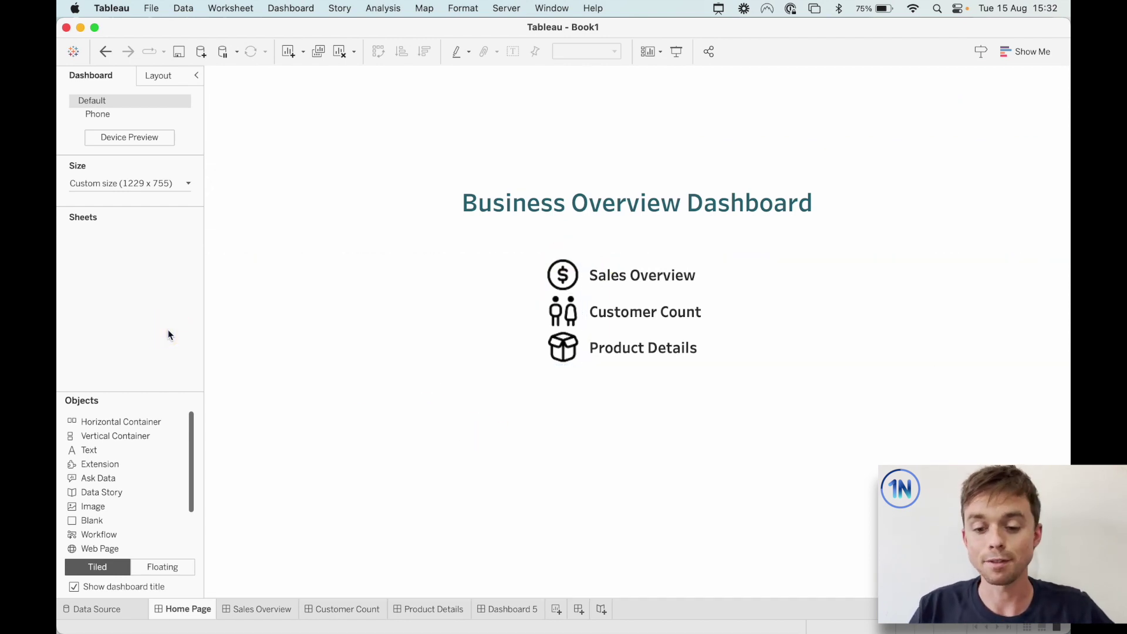
pyautogui.click(511, 607)
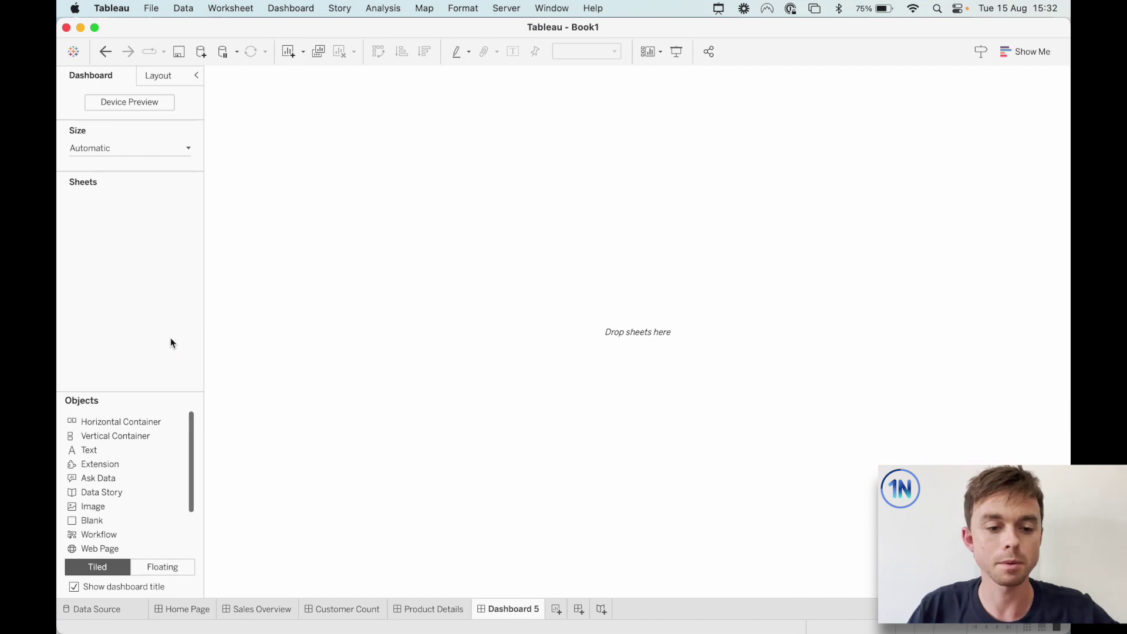
pyautogui.moveTo(109, 435); pyautogui.dragTo(276, 358)
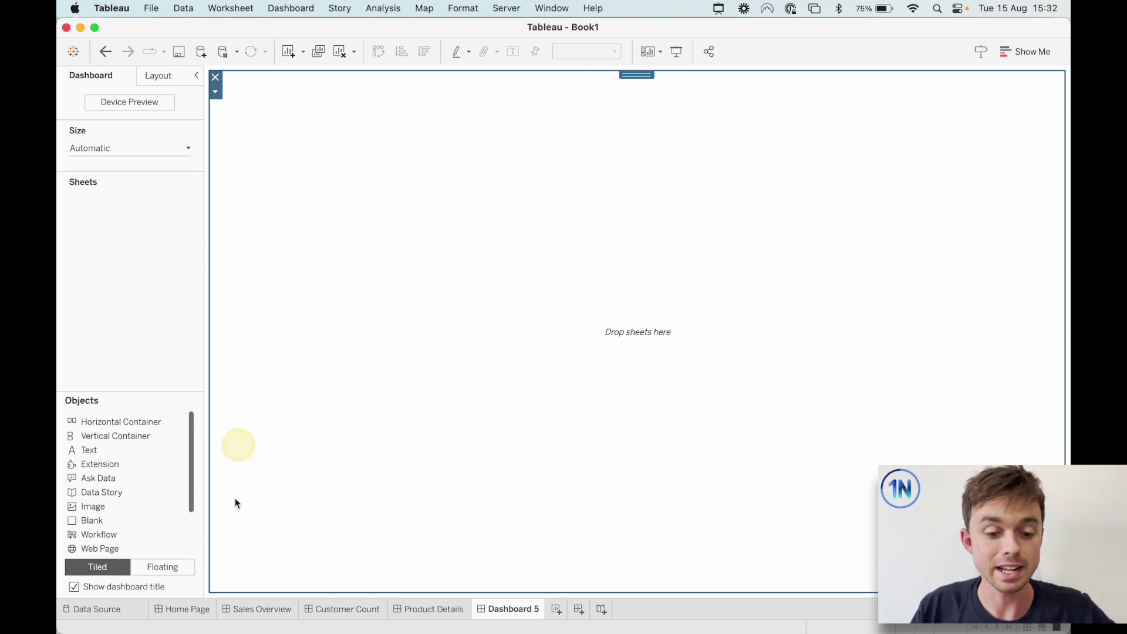
# - Examine how the Home Page groups its icons and its text labels in two side-by-side containers
pyautogui.click(187, 608)
pyautogui.click(562, 261)
pyautogui.doubleClick(564, 253)
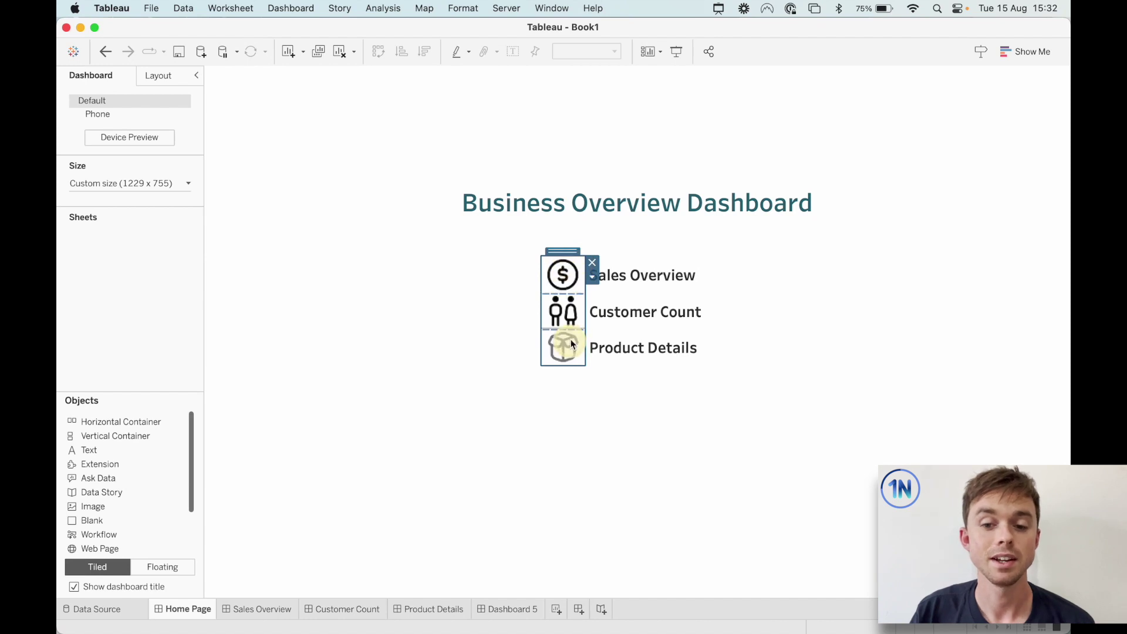
pyautogui.click(603, 273)
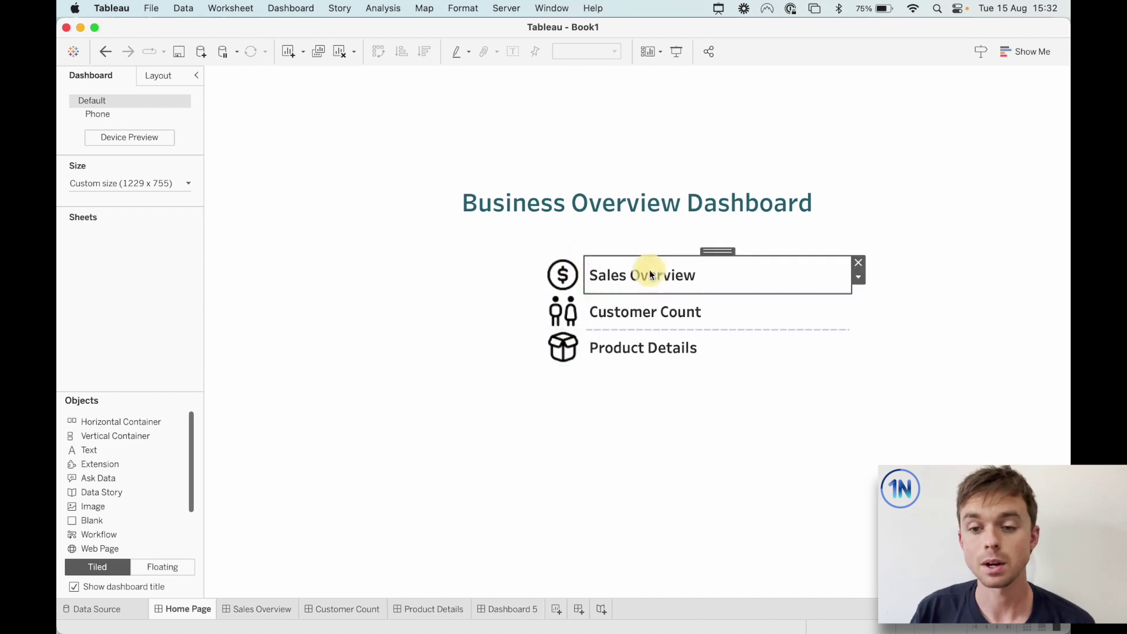
pyautogui.doubleClick(718, 251)
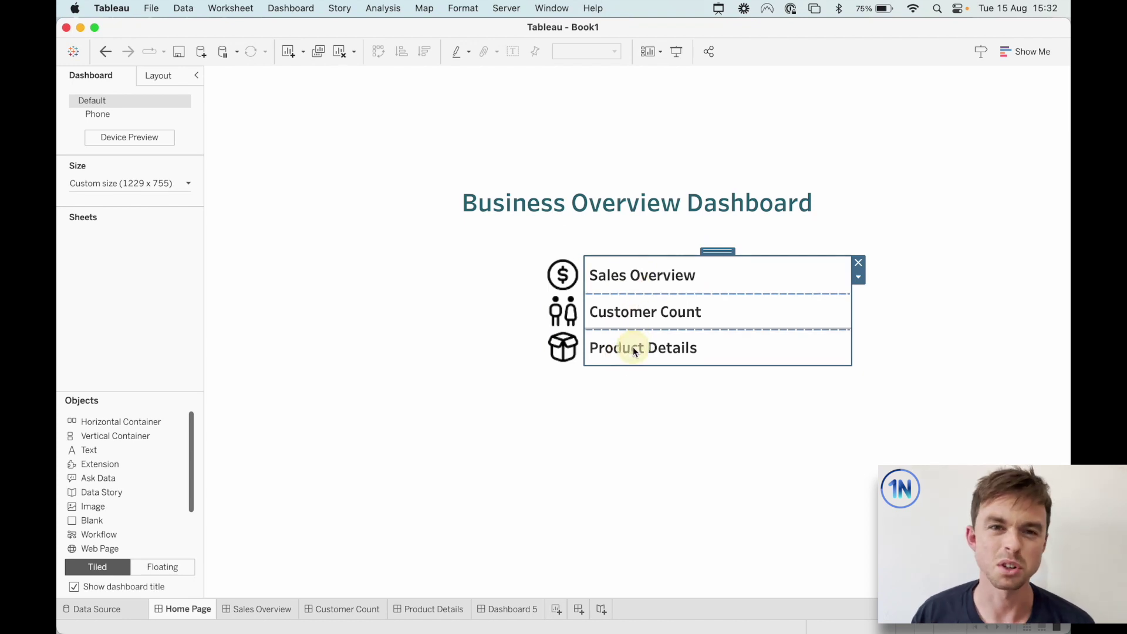
# - Add three navigation objects stacked on top of each other inside the vertical container on Dashboard 5
pyautogui.click(499, 609)
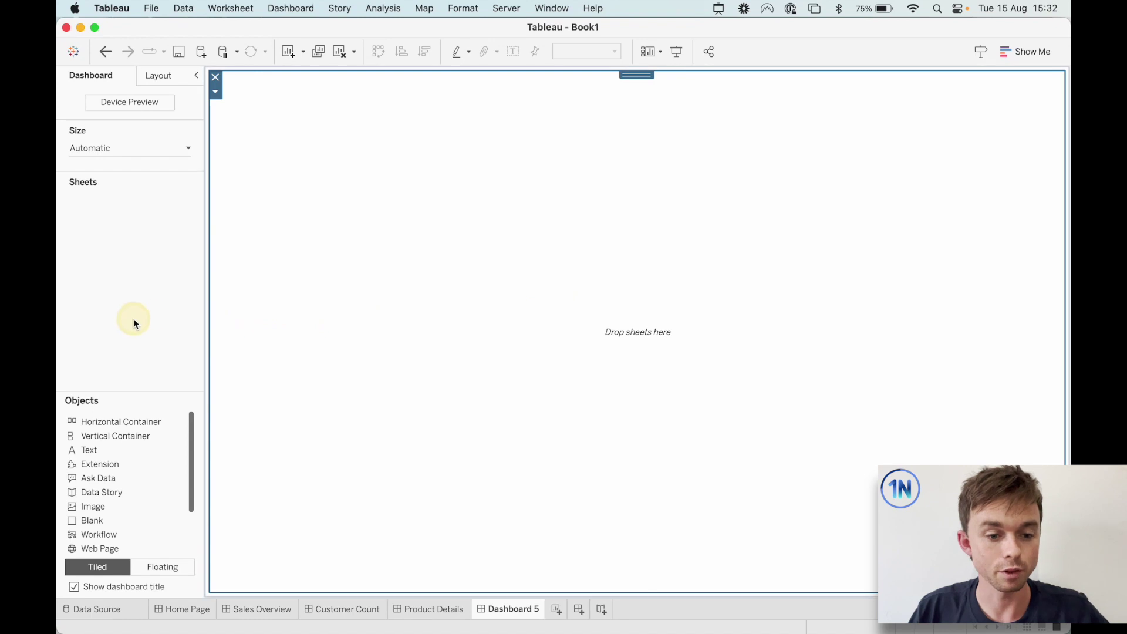
pyautogui.scroll(-3, 126, 494)
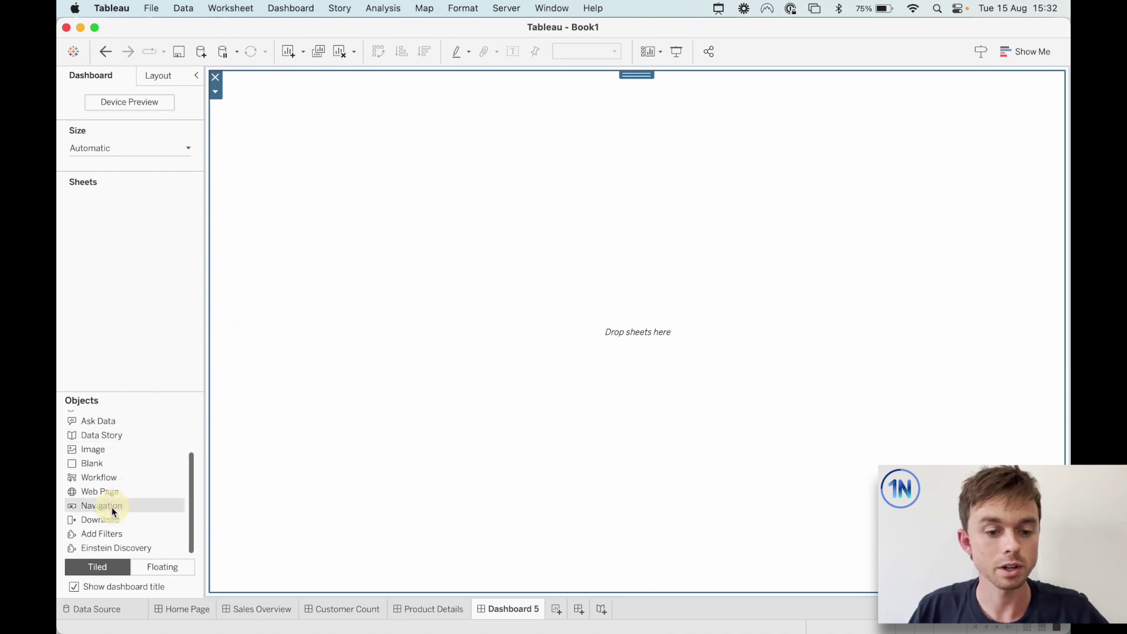
pyautogui.moveTo(111, 506); pyautogui.dragTo(362, 308)
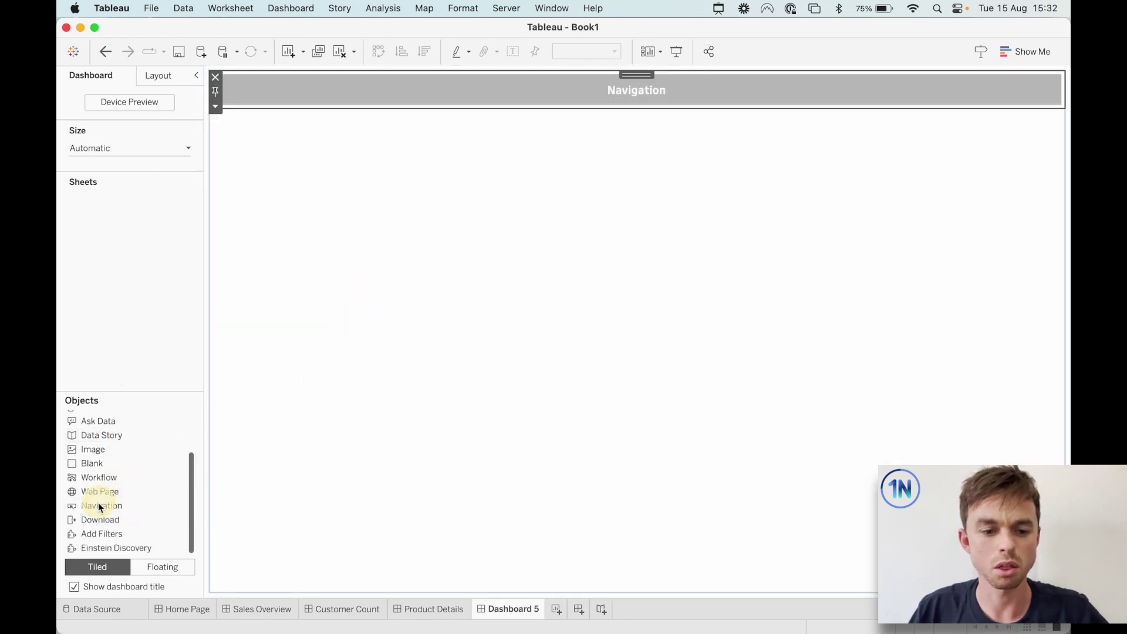
pyautogui.moveTo(87, 512); pyautogui.dragTo(459, 304)
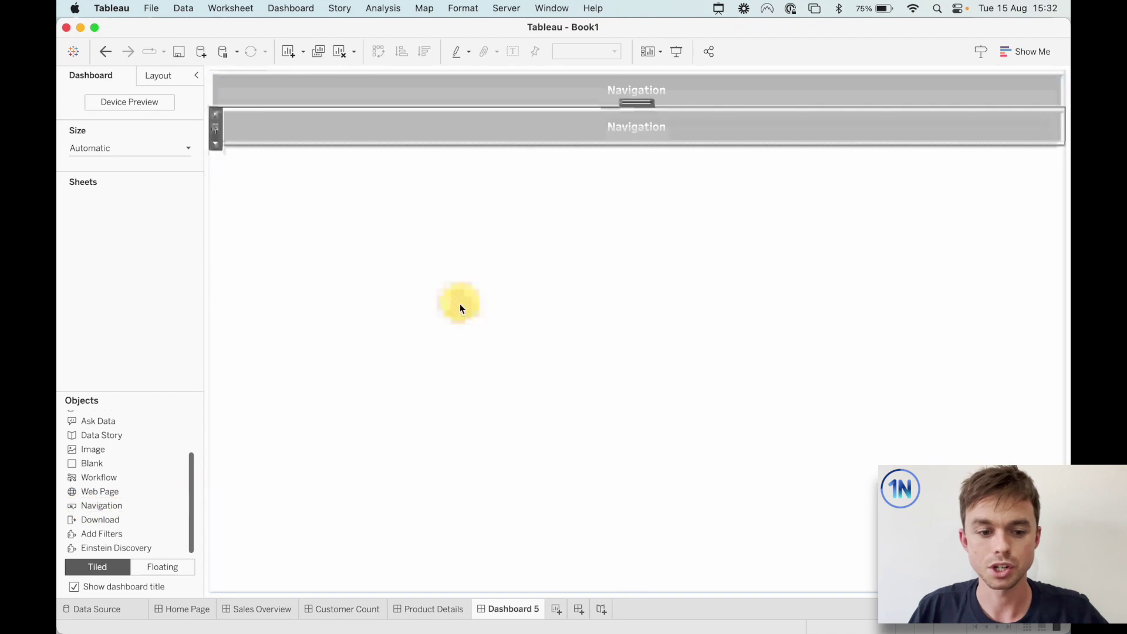
pyautogui.moveTo(103, 510); pyautogui.dragTo(192, 464)
pyautogui.moveTo(98, 506); pyautogui.dragTo(434, 351)
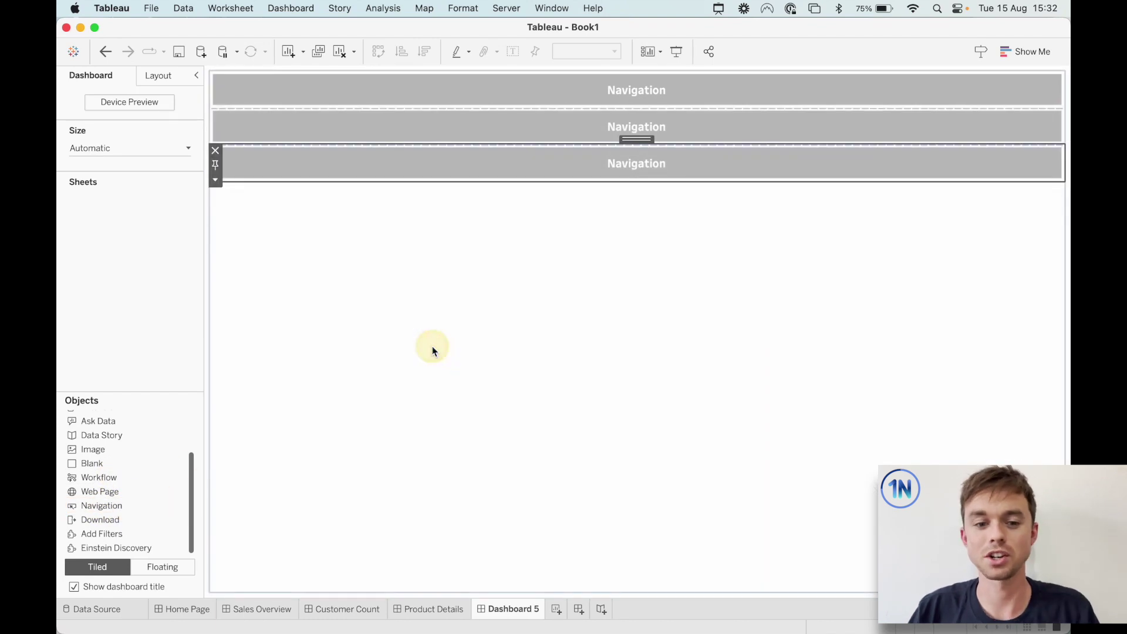
# - Add a second vertical container beside the three stacked navigation objects, on their right
pyautogui.scroll(3, 169, 420)
pyautogui.click(103, 436)
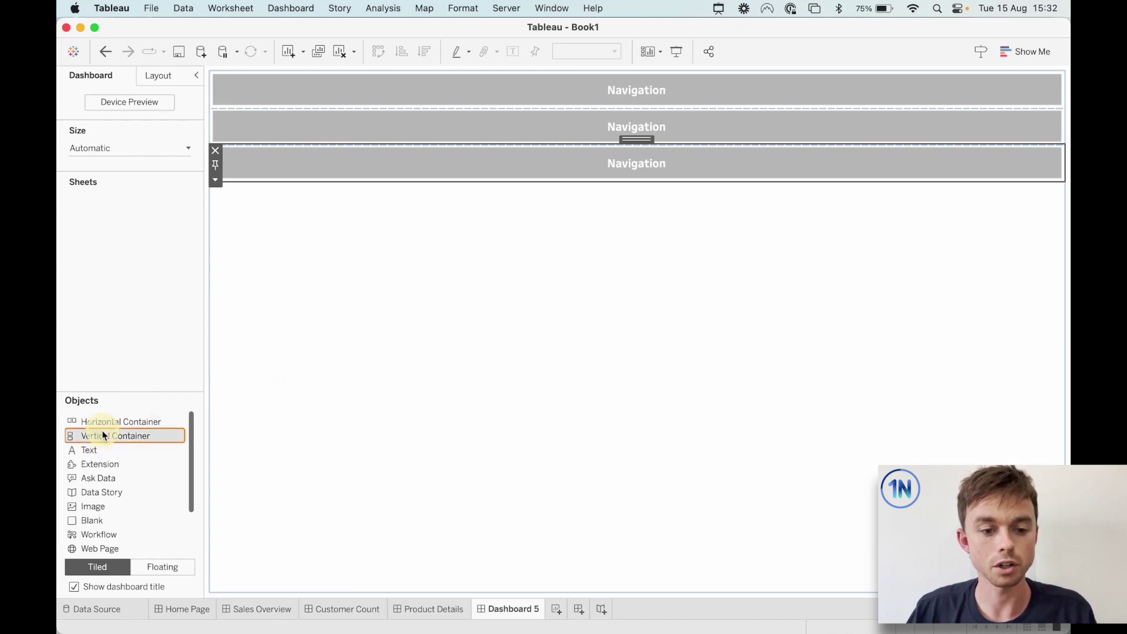
pyautogui.moveTo(100, 433)
pyautogui.mouseDown()
pyautogui.moveTo(954, 250)
pyautogui.moveTo(1051, 257)
pyautogui.mouseUp()
pyautogui.click(464, 88)
pyautogui.click(540, 295)
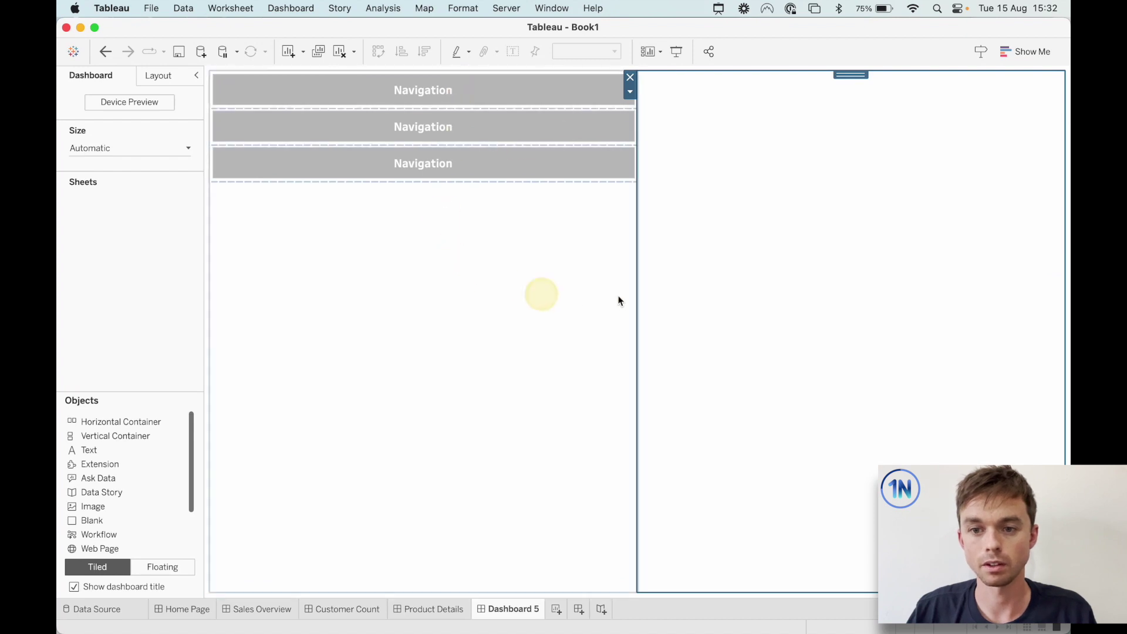
# - Add a text object reading "Sales Overview" to the empty vertical container beside the navigation objects
pyautogui.moveTo(95, 453); pyautogui.dragTo(756, 193)
pyautogui.click(616, 394)
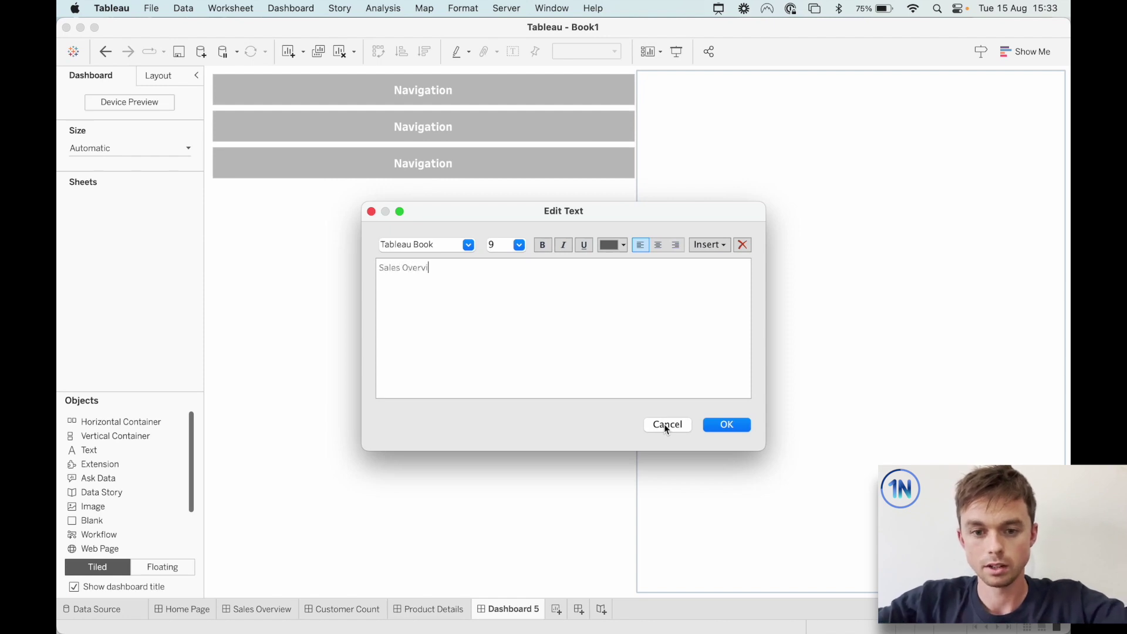
pyautogui.press('super+a')
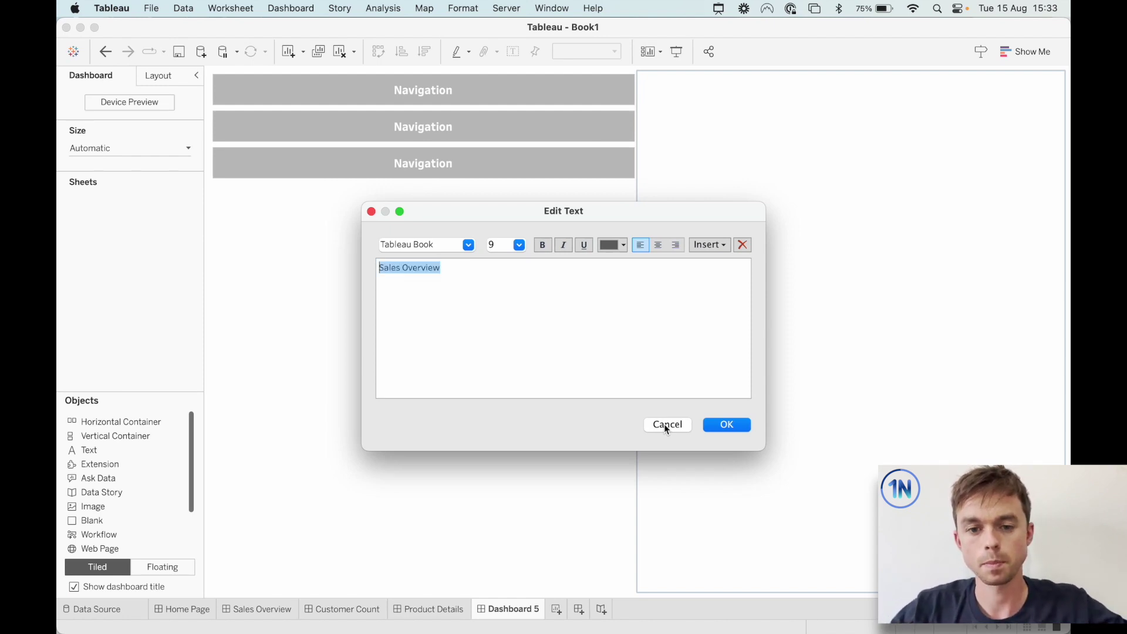
# - Format the "Sales Overview" text in Tableau Semibold, size 16, with a dark font colour
pyautogui.click(468, 245)
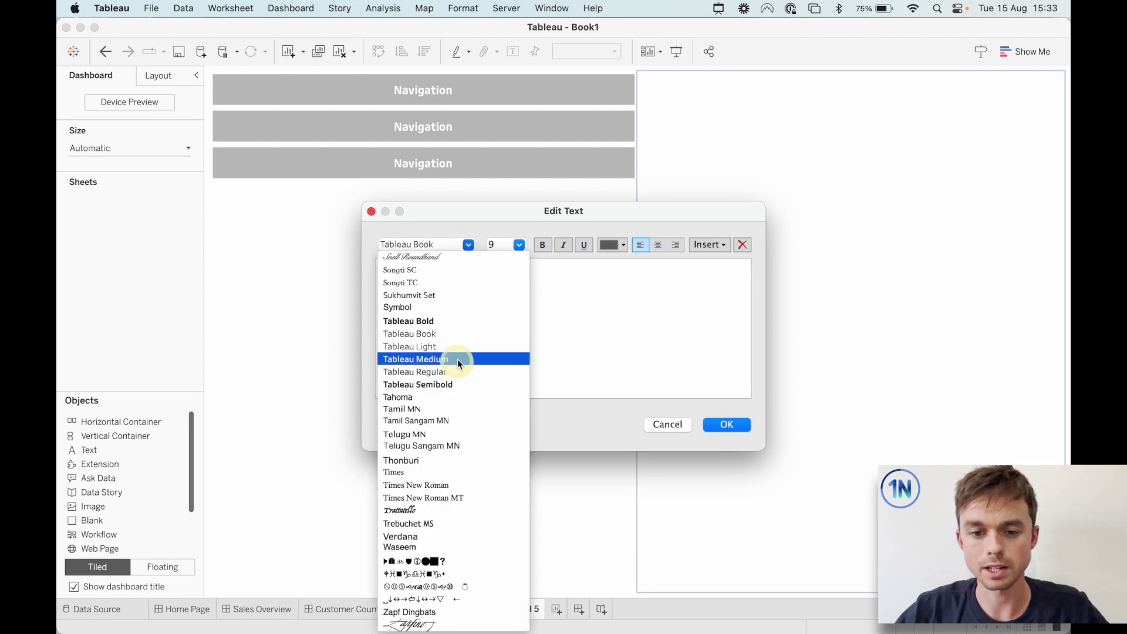
pyautogui.click(458, 358)
pyautogui.click(520, 245)
pyautogui.click(460, 244)
pyautogui.click(469, 244)
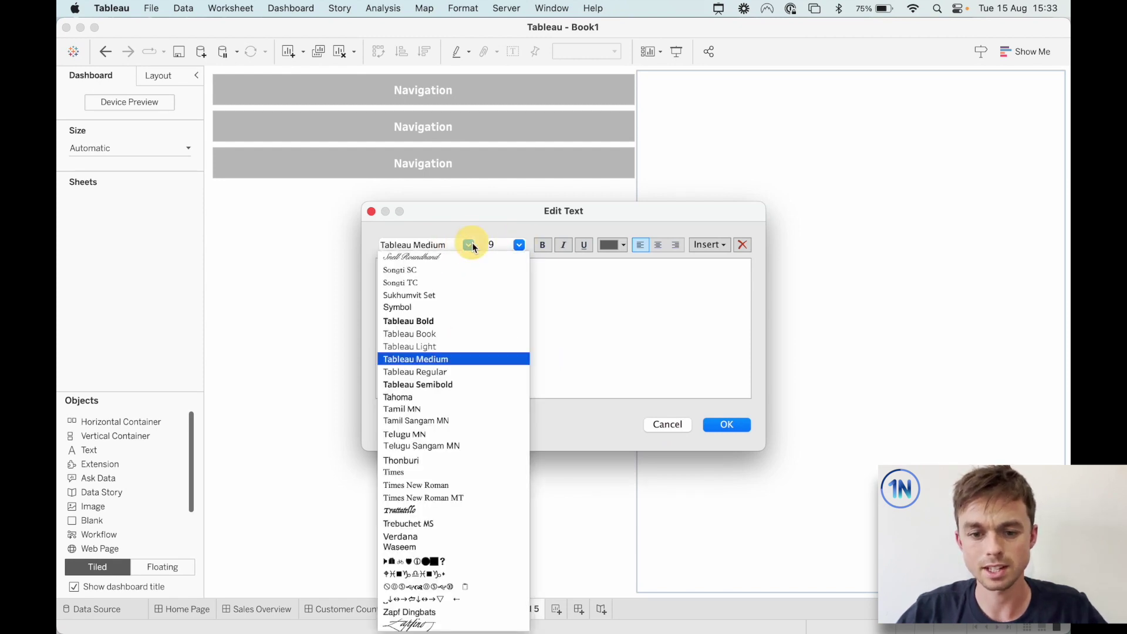
pyautogui.click(459, 384)
pyautogui.click(518, 245)
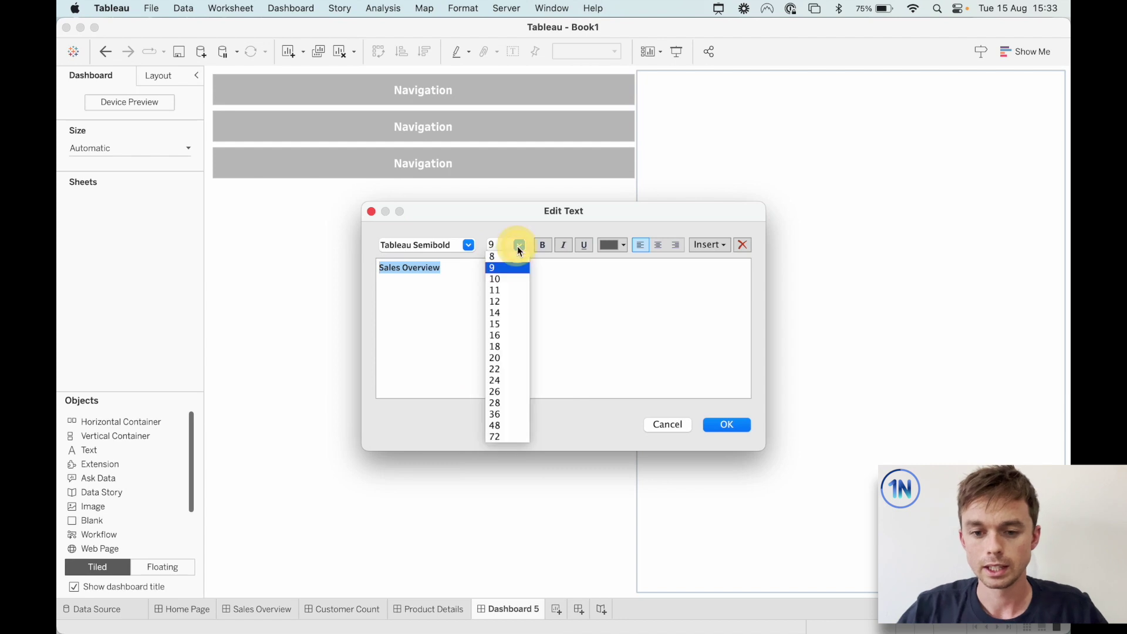
pyautogui.click(514, 338)
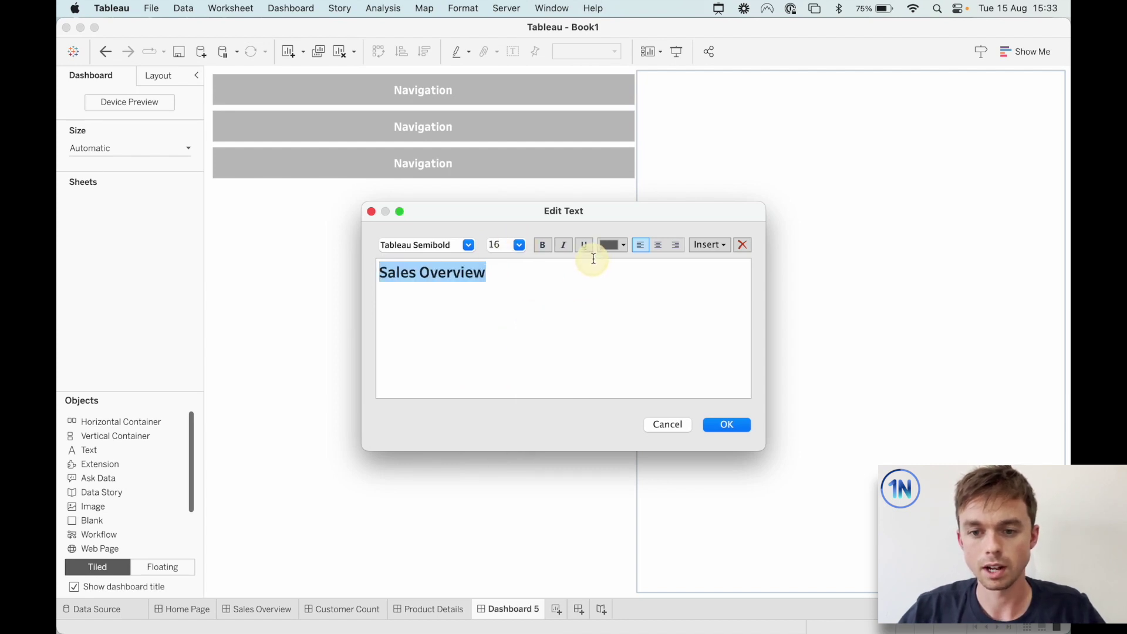
pyautogui.click(608, 245)
pyautogui.click(609, 287)
pyautogui.click(723, 423)
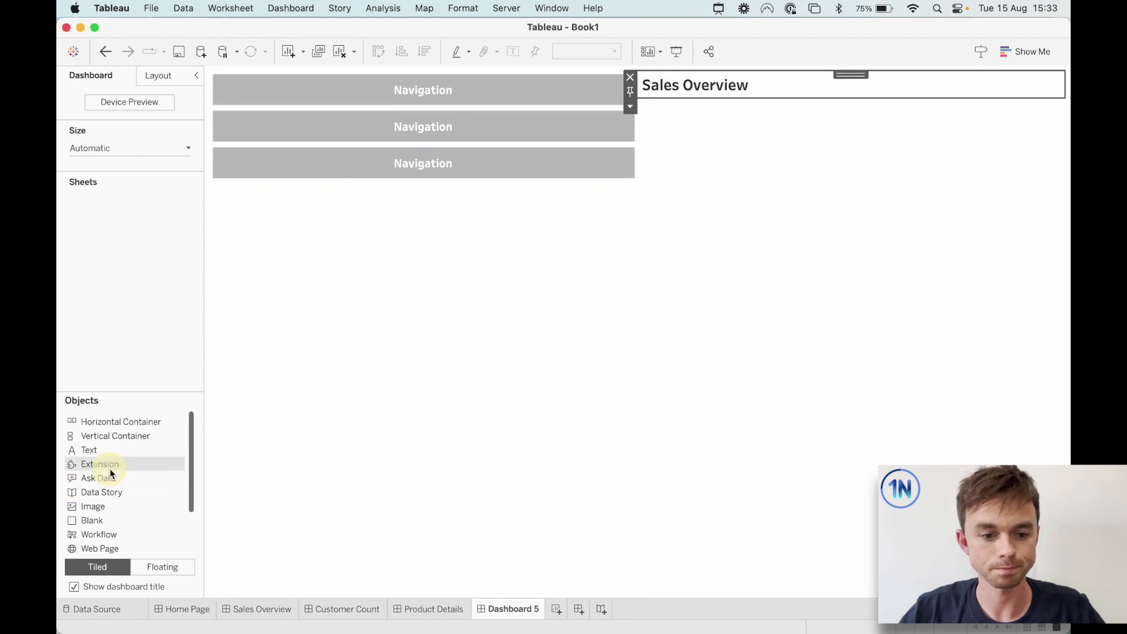
# - Add a text object reading "Customer Count" below the "Sales Overview" text and copy its wording
pyautogui.moveTo(111, 454); pyautogui.dragTo(741, 128)
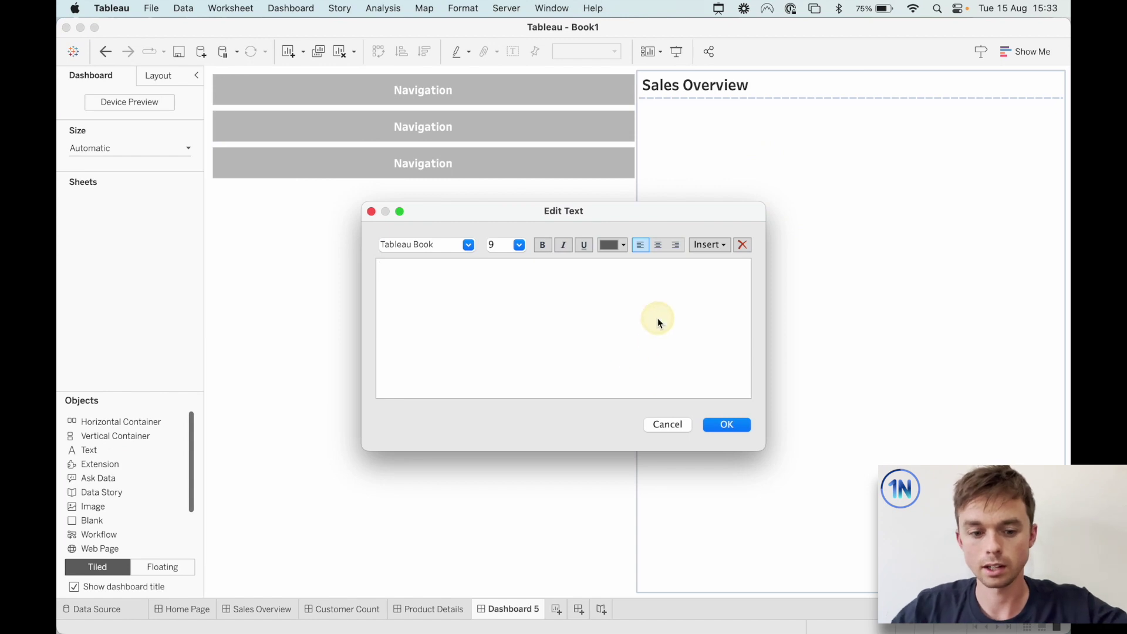
pyautogui.write('Customer C')
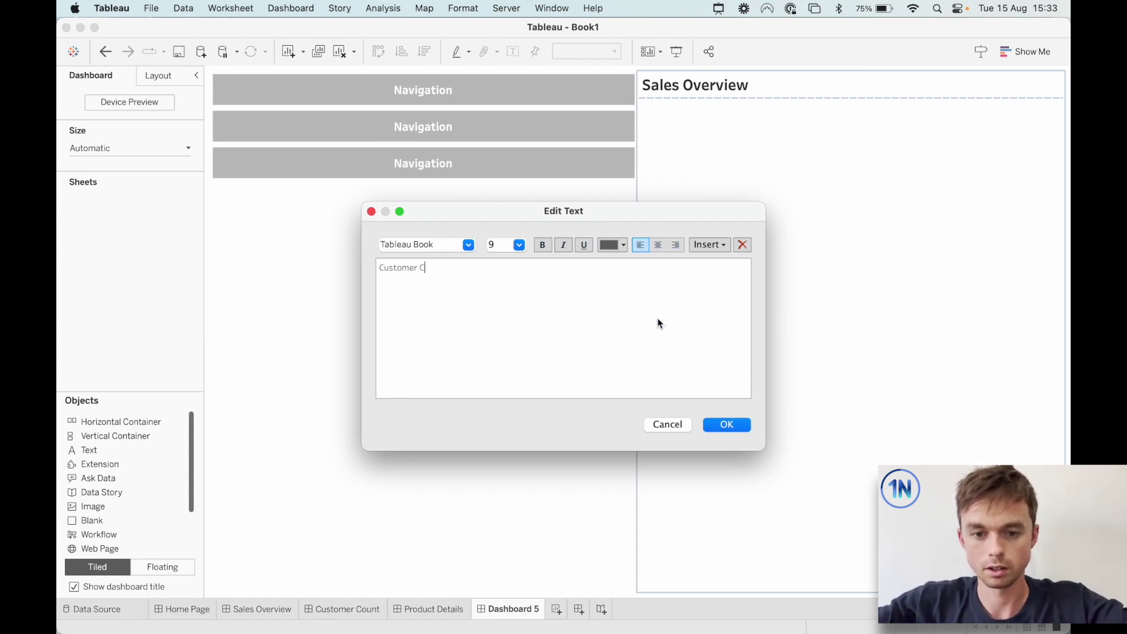
pyautogui.write('ount')
pyautogui.press('super+a')
pyautogui.press('super+c')
# - Format the "Customer Count" text in Tableau Semibold, size 16, with a dark font colour, and accept it
pyautogui.click(468, 246)
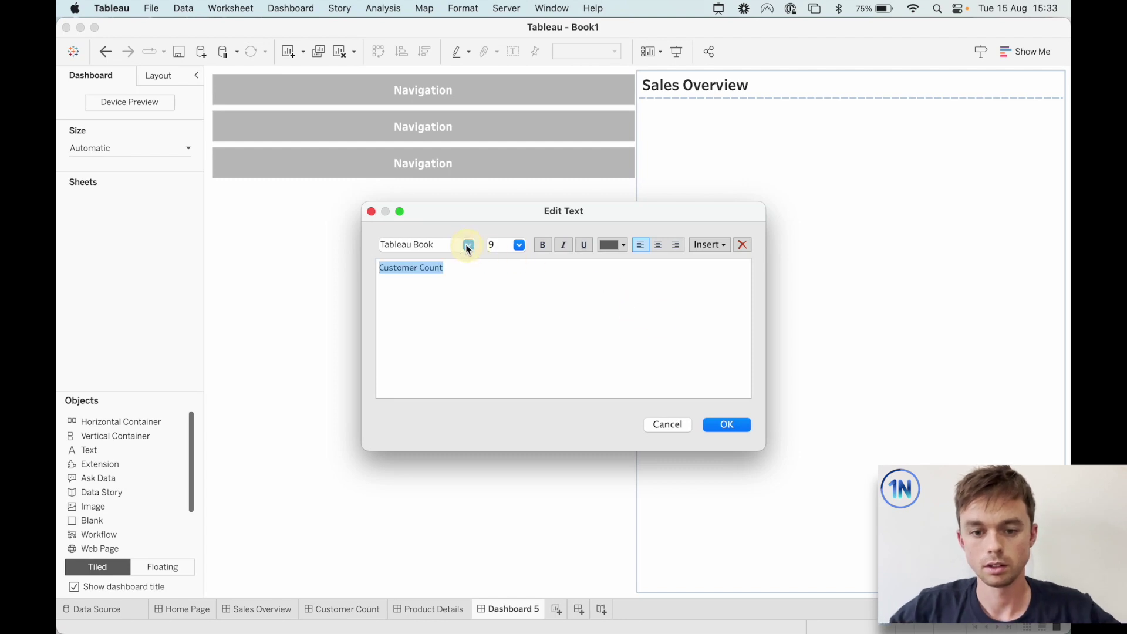
pyautogui.click(449, 379)
pyautogui.click(519, 245)
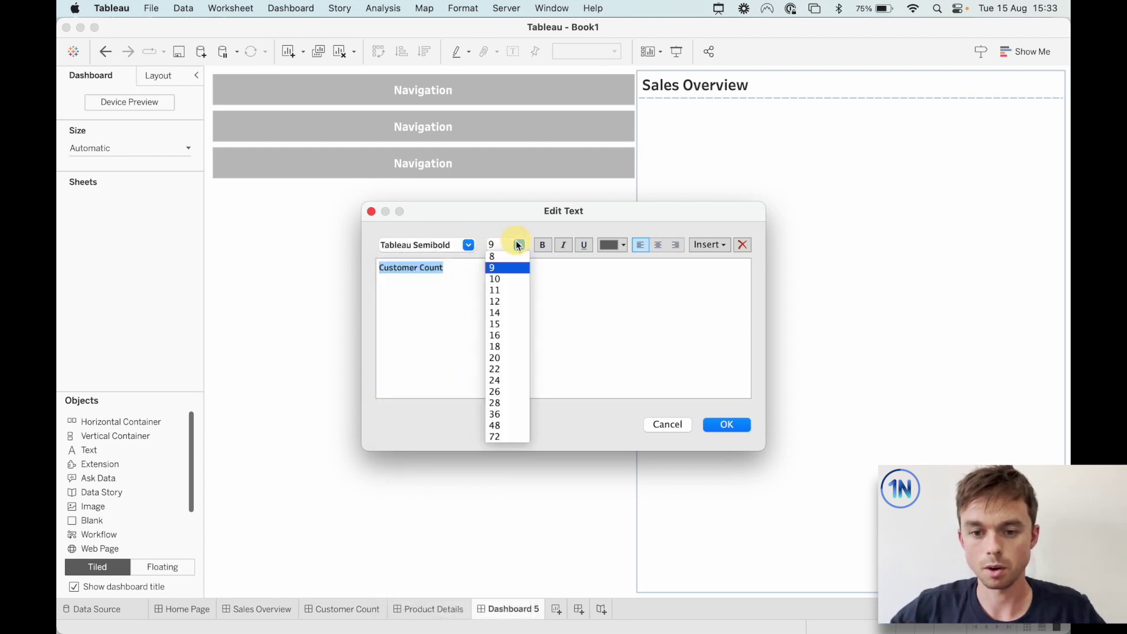
pyautogui.click(509, 336)
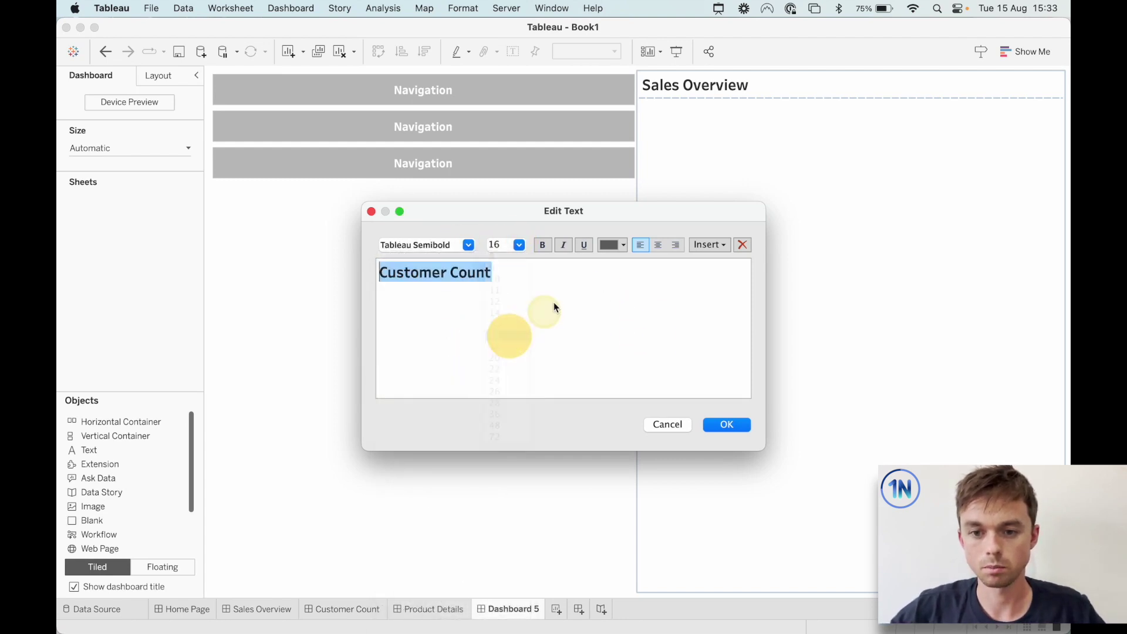
pyautogui.click(623, 245)
pyautogui.click(608, 283)
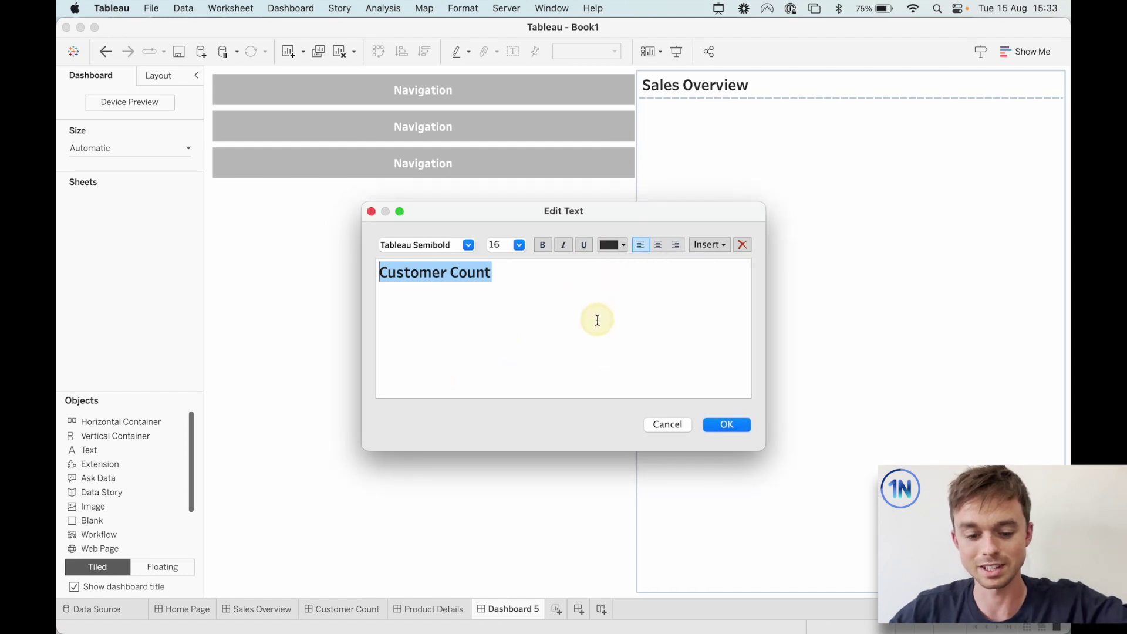
pyautogui.click(736, 425)
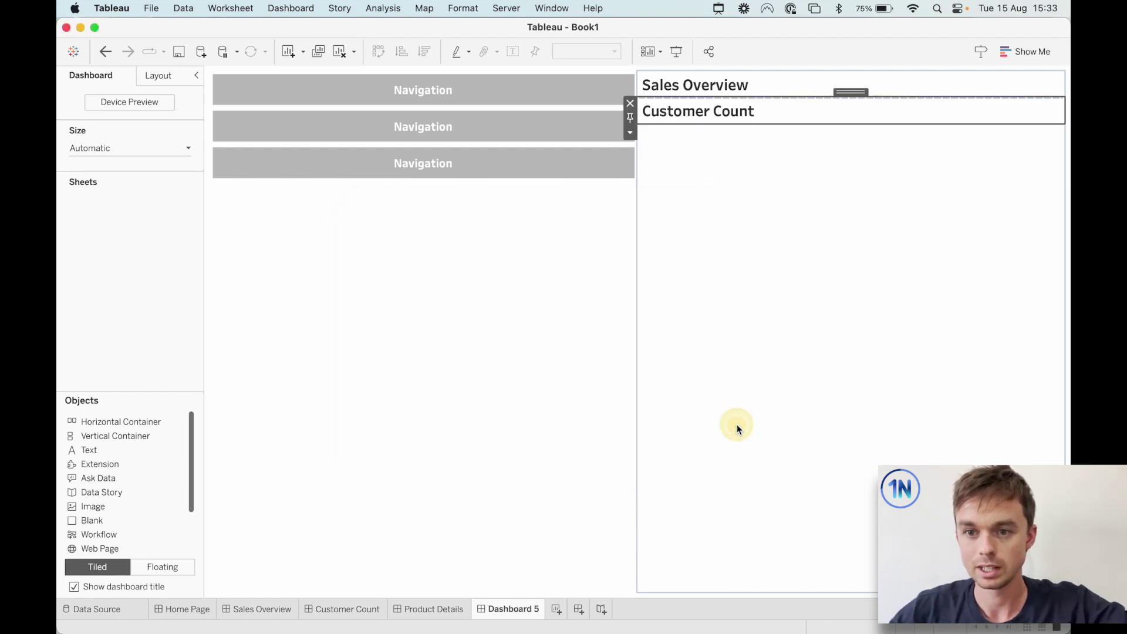
# - Add a text object reading "Product Details" below "Customer Count", pasting that label's formatted text and replacing its wording
pyautogui.moveTo(117, 450)
pyautogui.mouseDown()
pyautogui.moveTo(545, 315)
pyautogui.moveTo(762, 226)
pyautogui.mouseUp()
pyautogui.press('super+v')
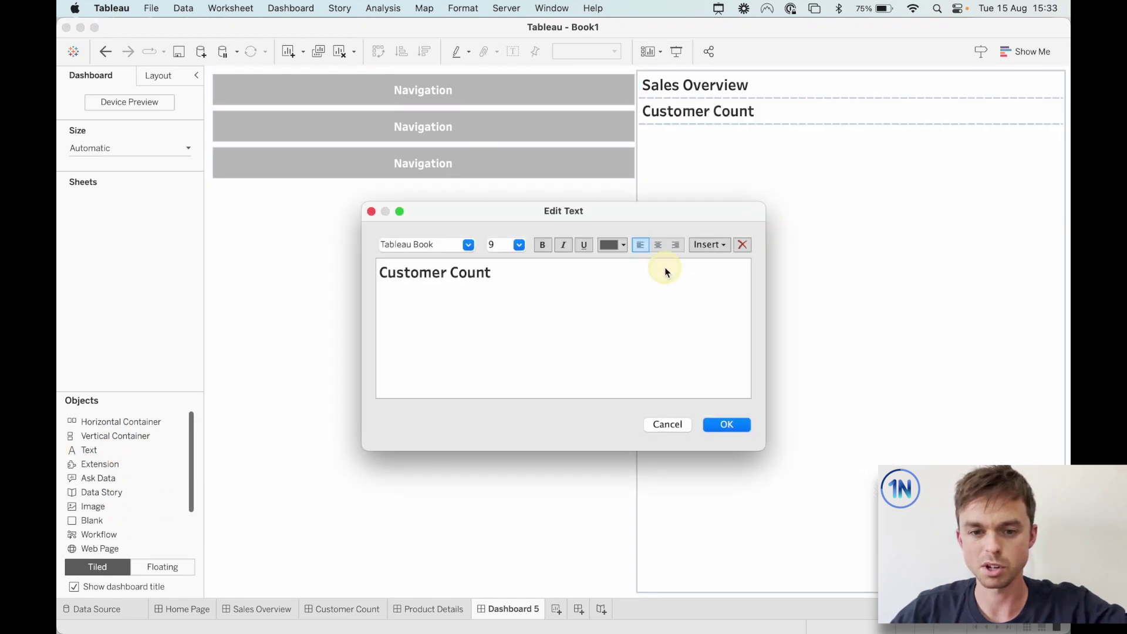
pyautogui.tripleClick(420, 273)
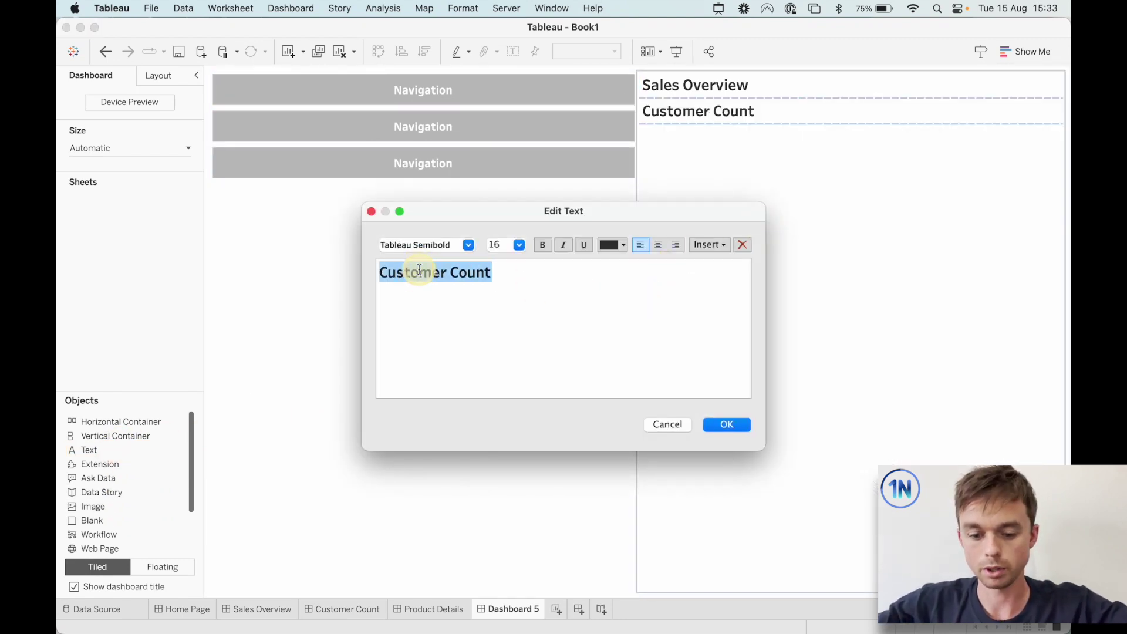
pyautogui.write('Product Details')
pyautogui.click(732, 424)
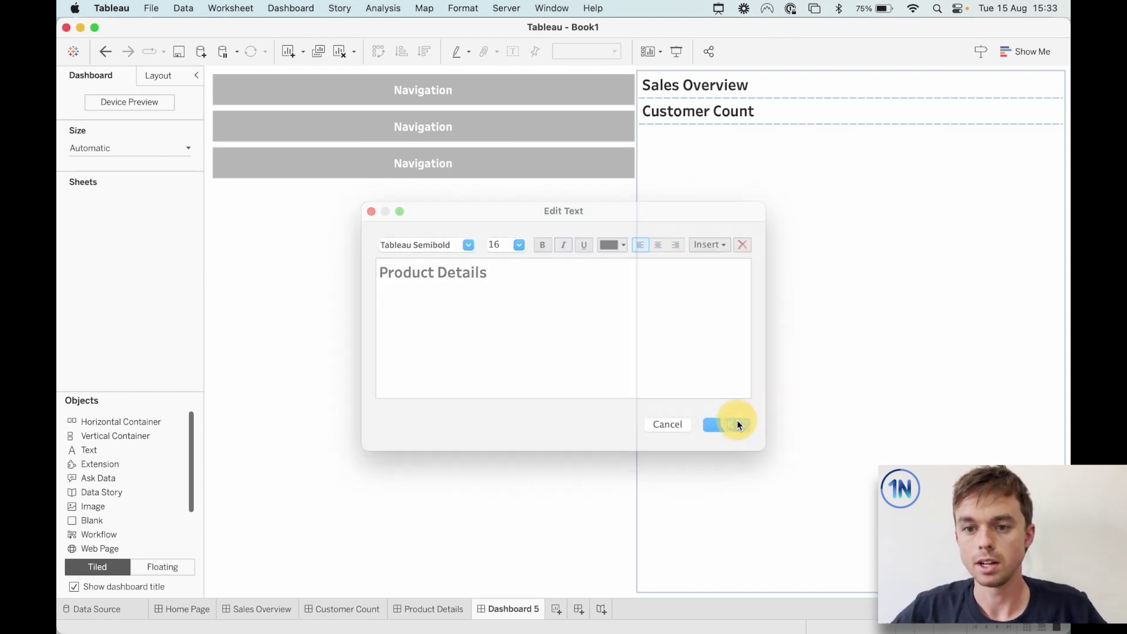
pyautogui.click(767, 251)
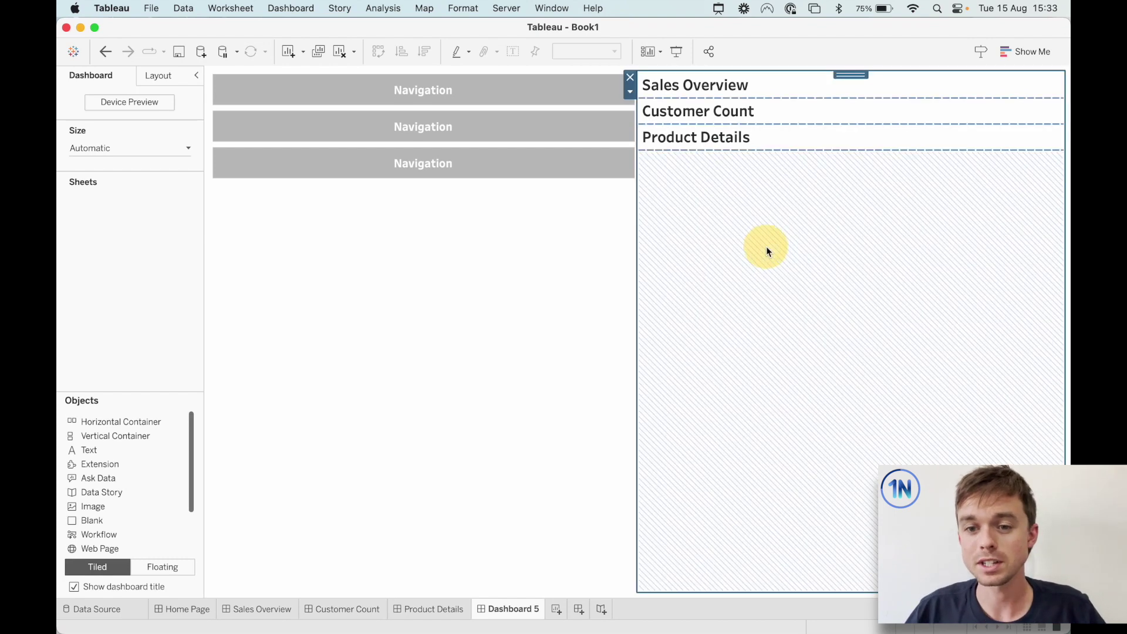
pyautogui.click(404, 326)
pyautogui.click(192, 287)
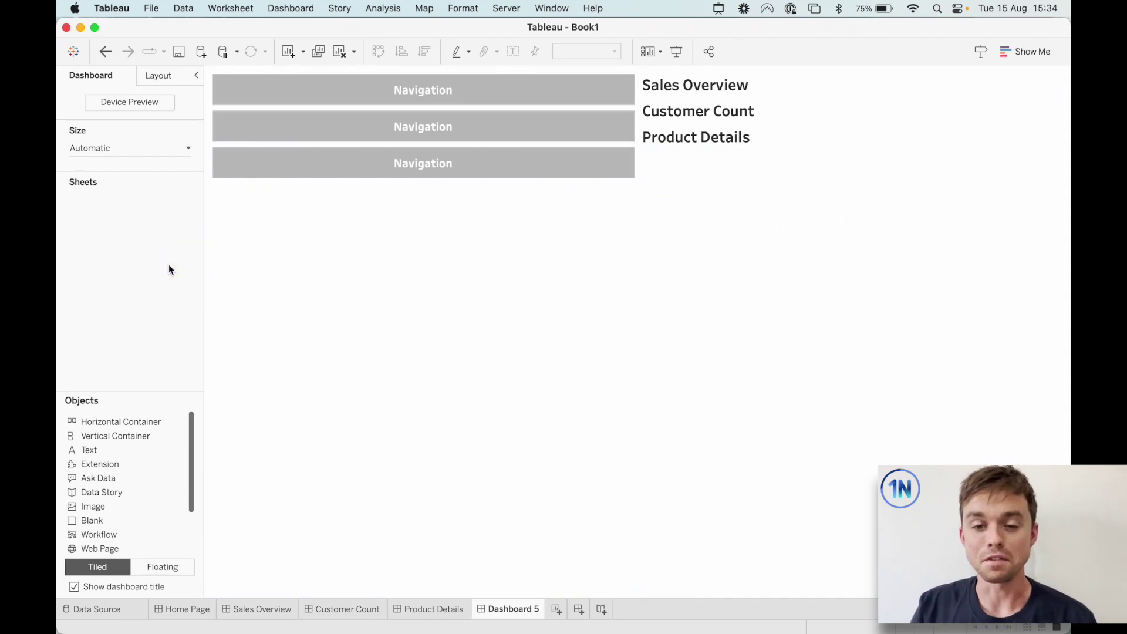
pyautogui.click(350, 143)
pyautogui.click(377, 98)
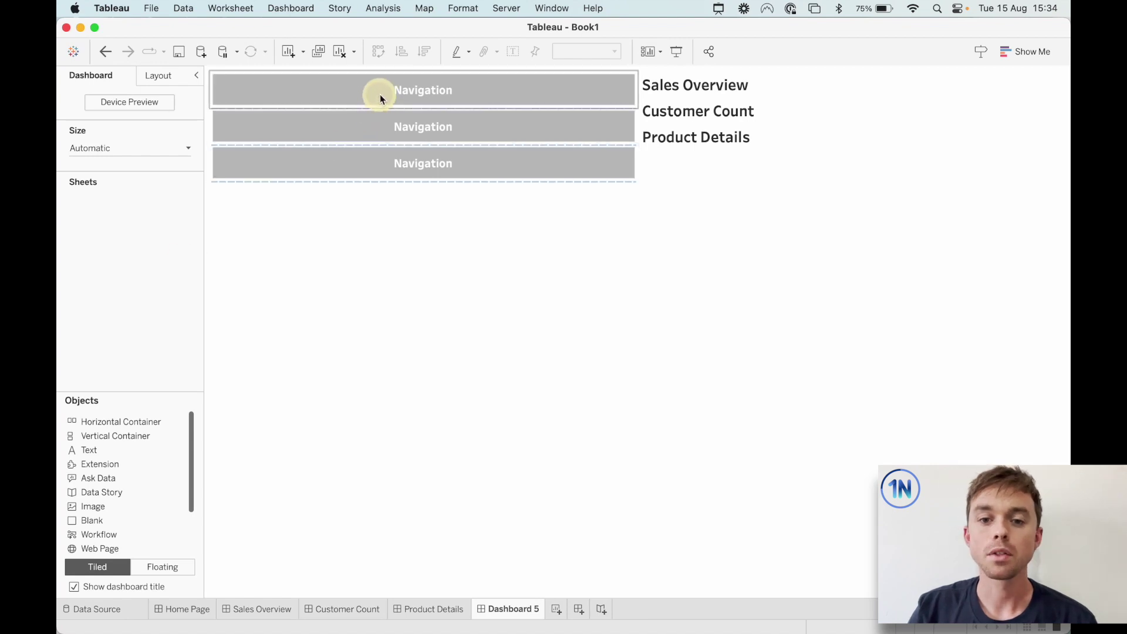
pyautogui.doubleClick(379, 94)
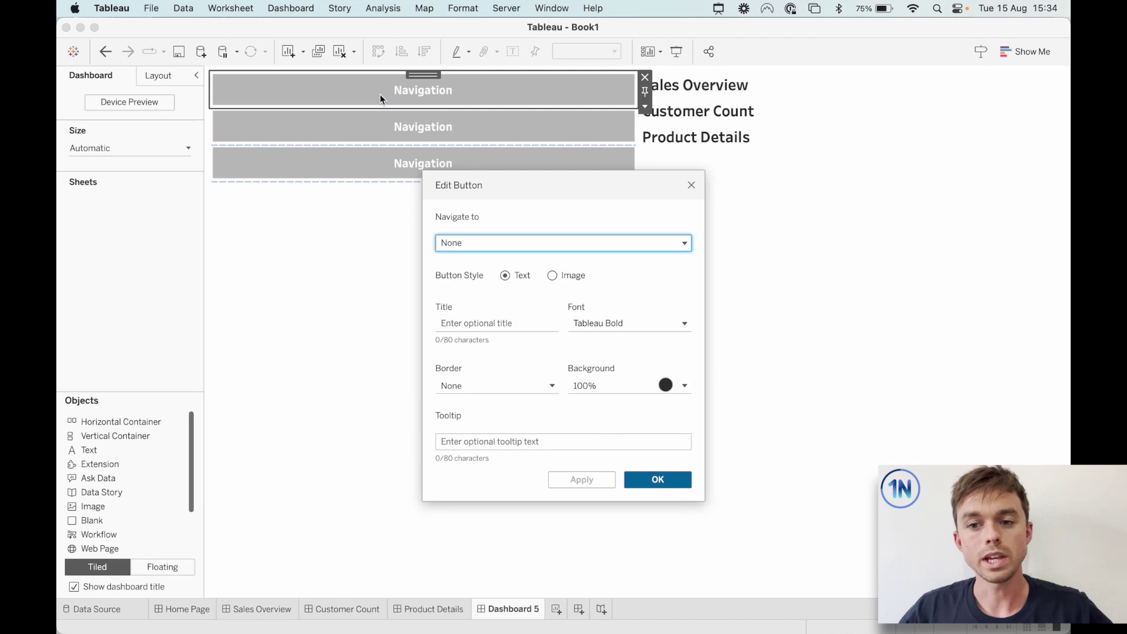
pyautogui.click(508, 221)
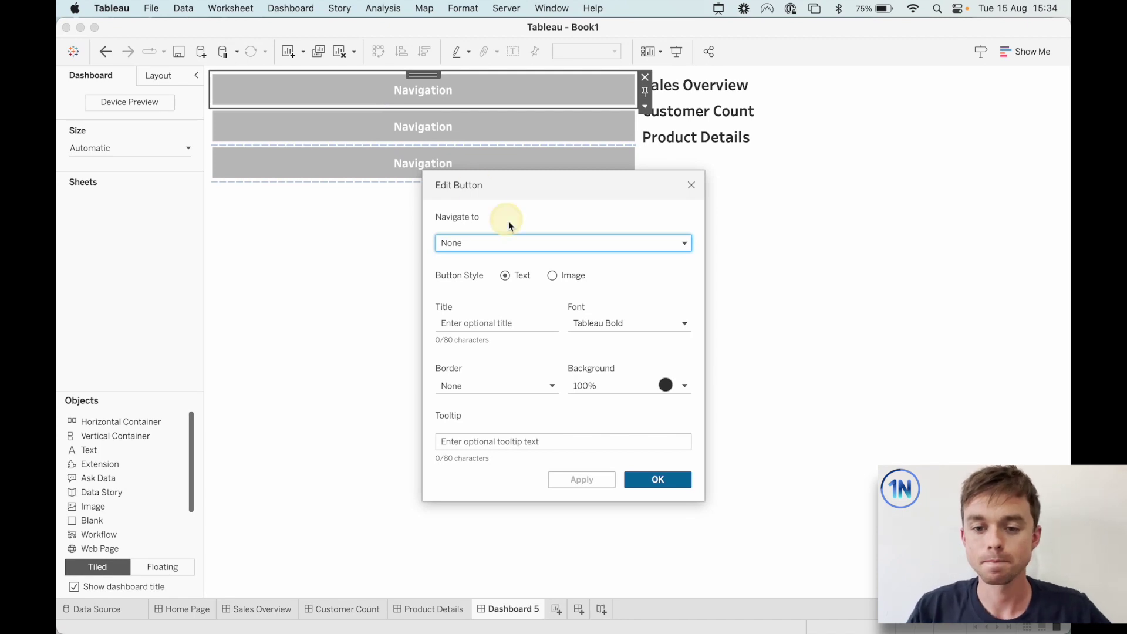
pyautogui.click(562, 277)
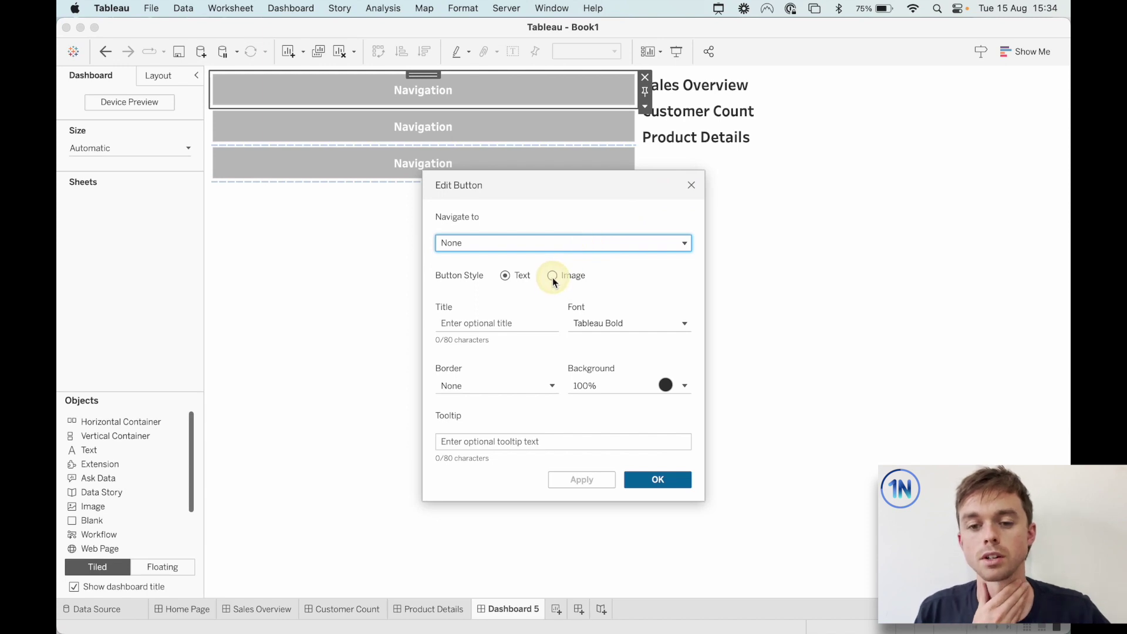
pyautogui.click(573, 247)
pyautogui.click(690, 185)
# - Make the first navigation button go to the Sales Overview dashboard and set its button style to Image
pyautogui.doubleClick(431, 100)
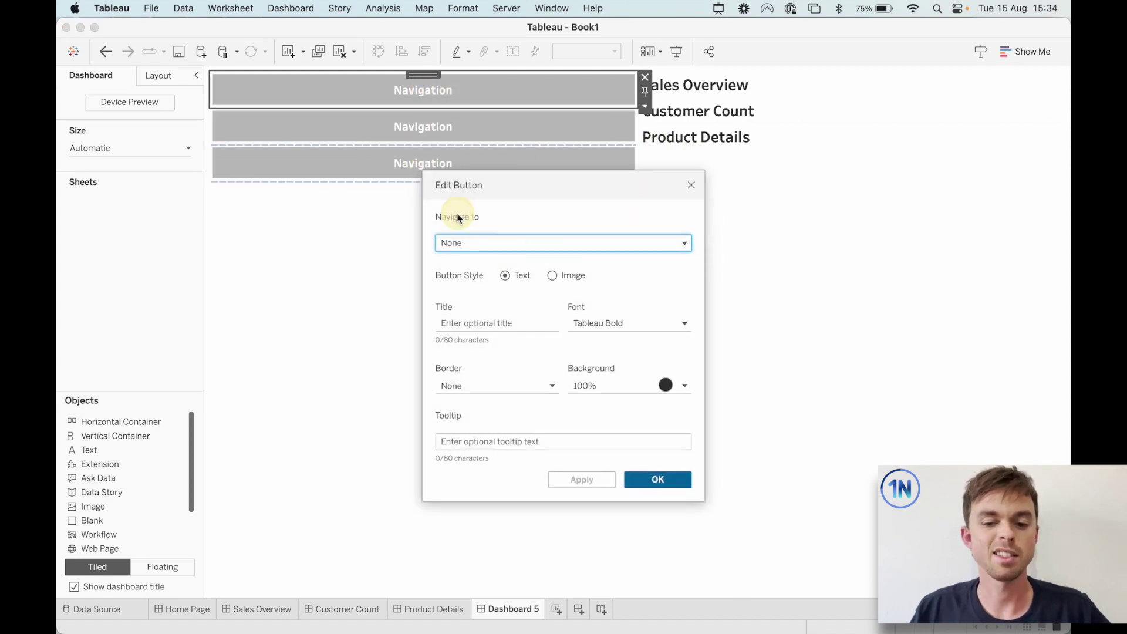
pyautogui.click(513, 243)
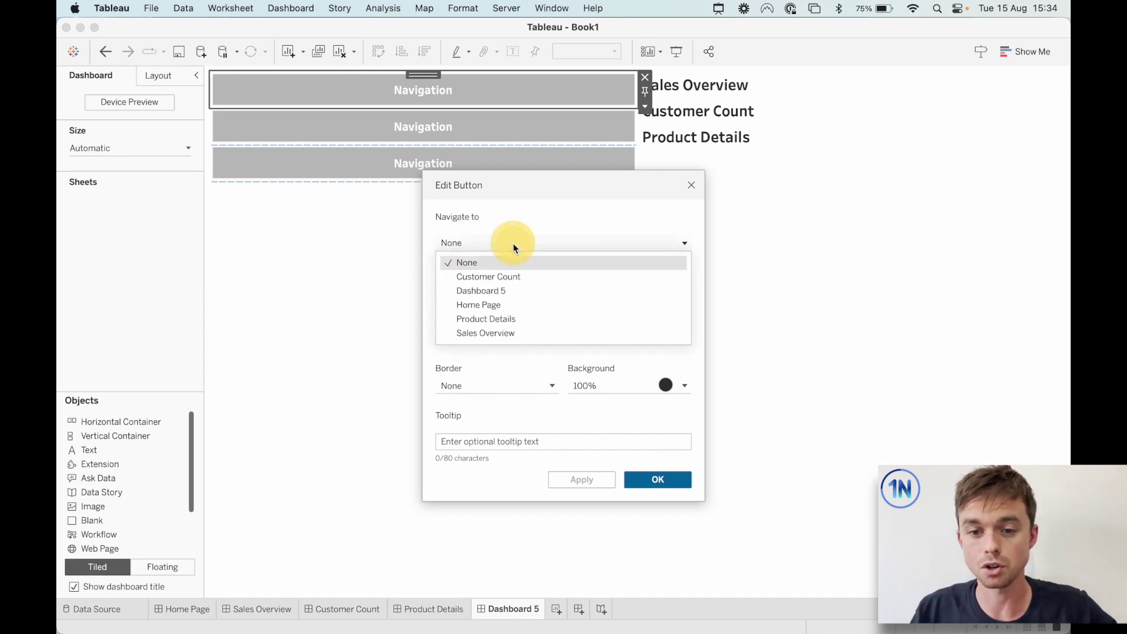
pyautogui.click(519, 332)
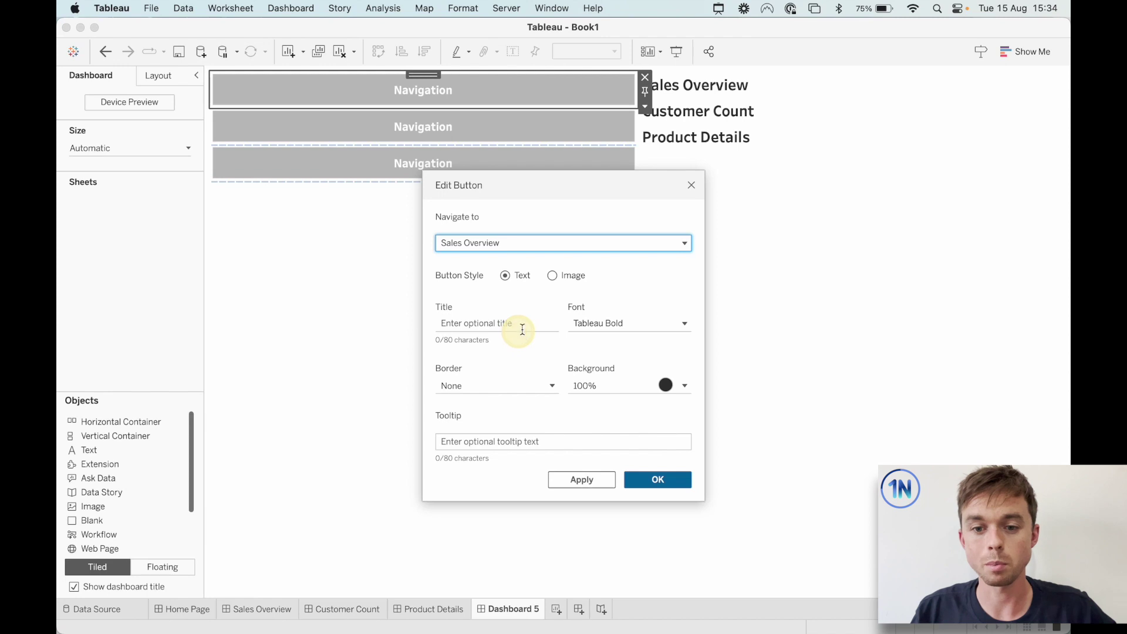
pyautogui.click(553, 276)
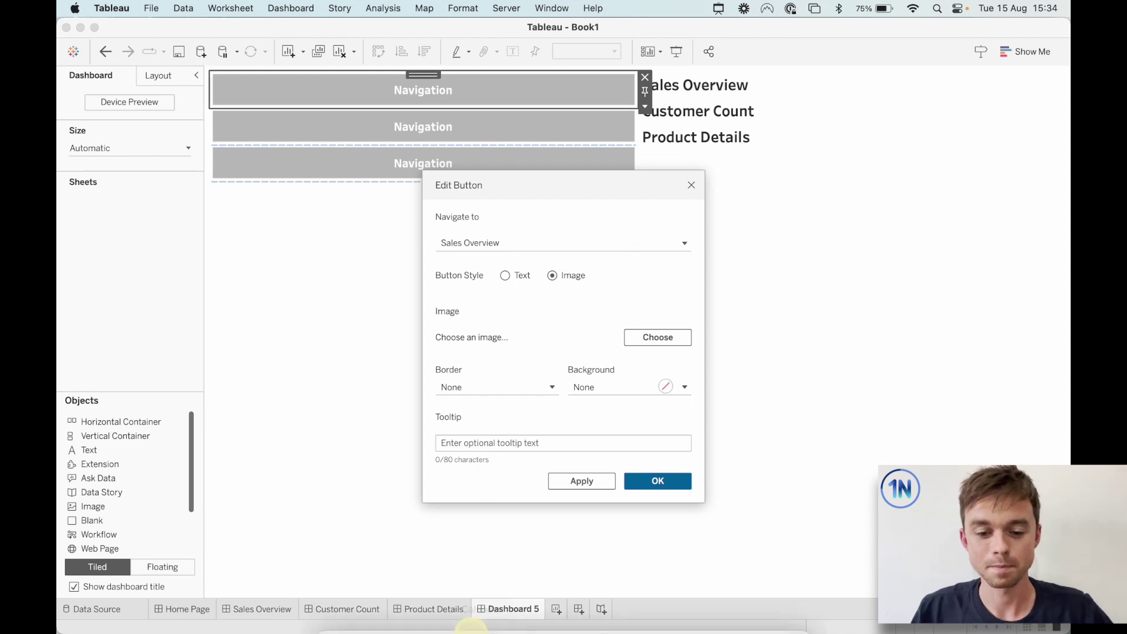
# - Switch to the Flaticon page in Safari and search its interface icons for "sales"
pyautogui.click(372, 607)
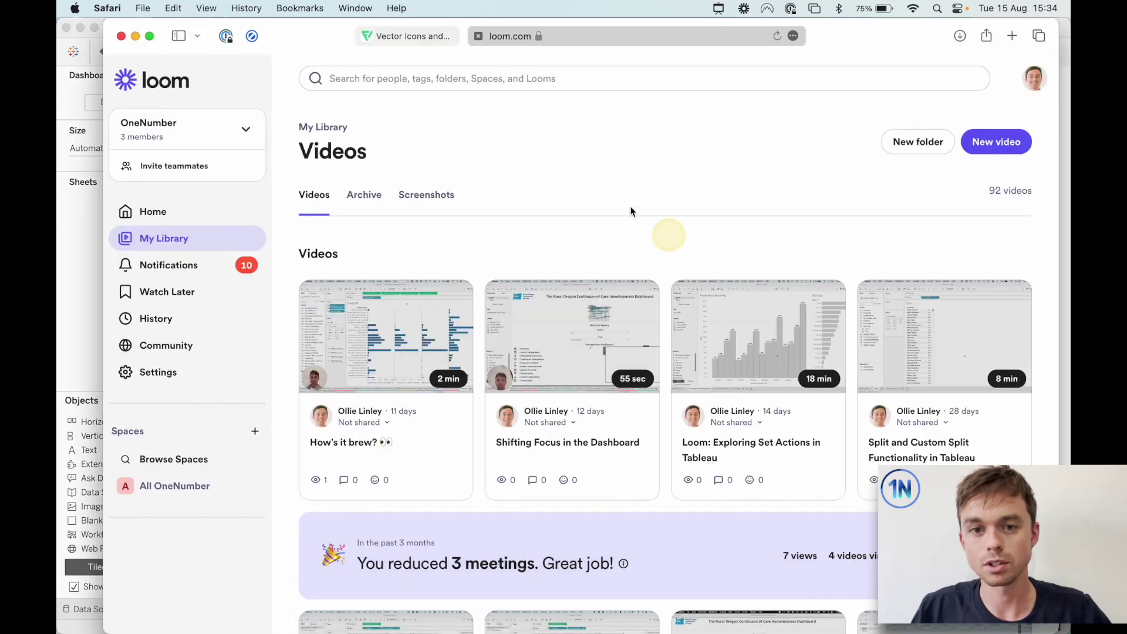
pyautogui.click(425, 36)
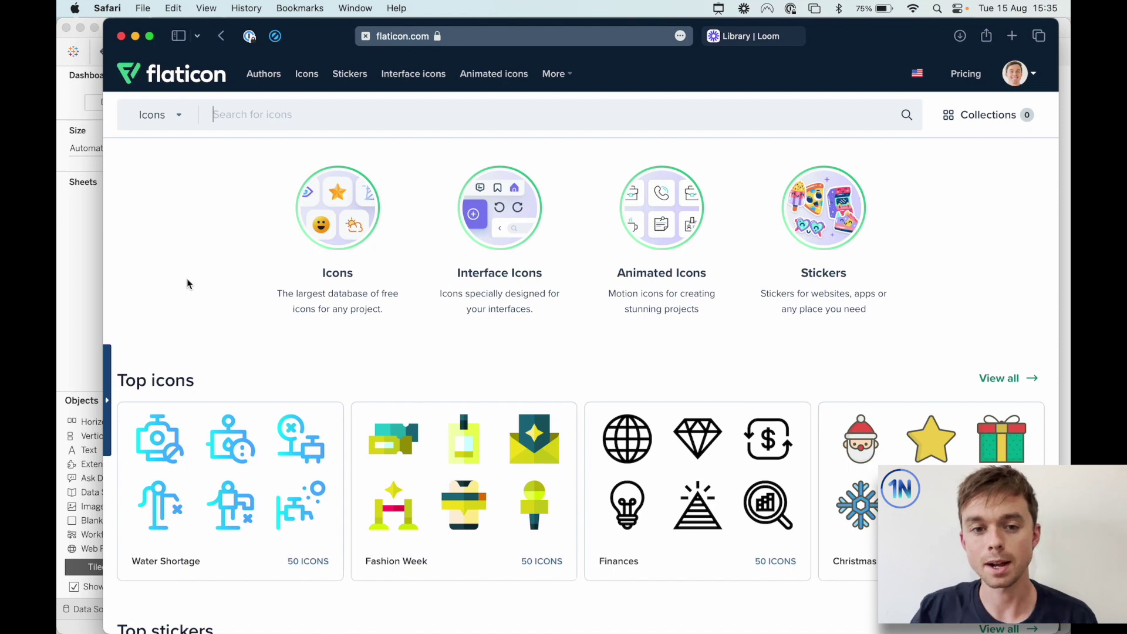
pyautogui.click(492, 218)
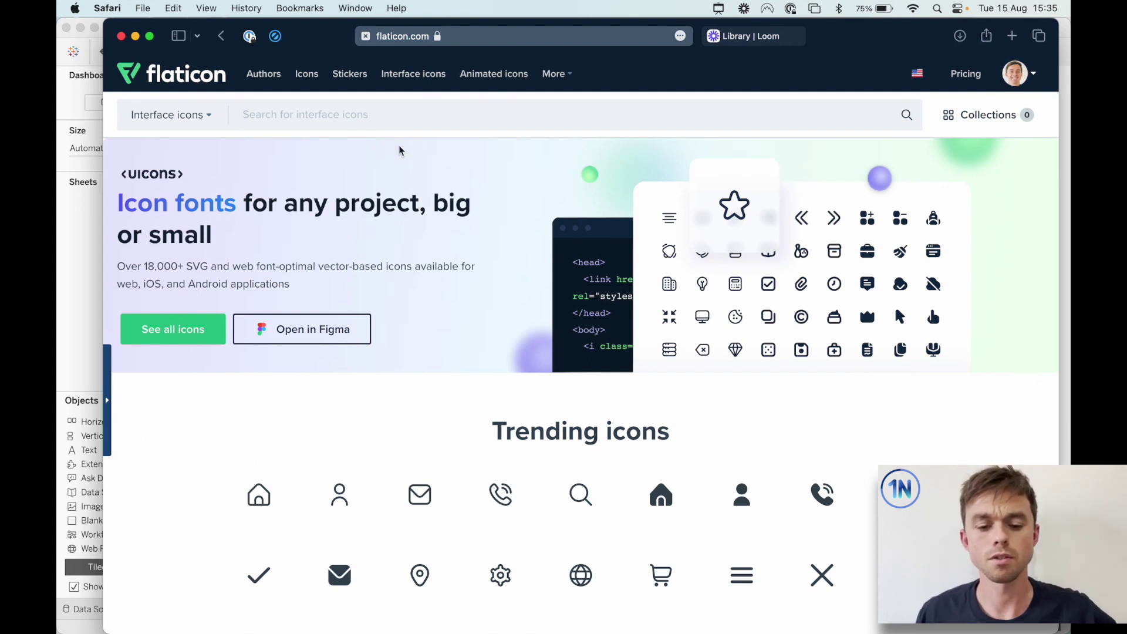
pyautogui.write('sales')
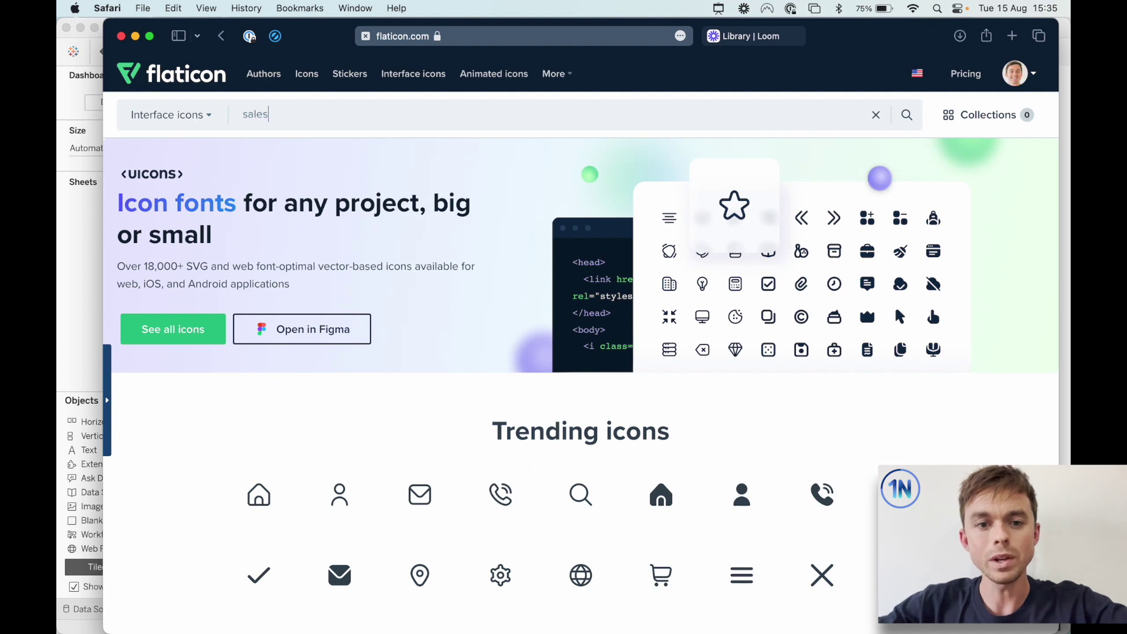
pyautogui.press('Return')
pyautogui.click(440, 108)
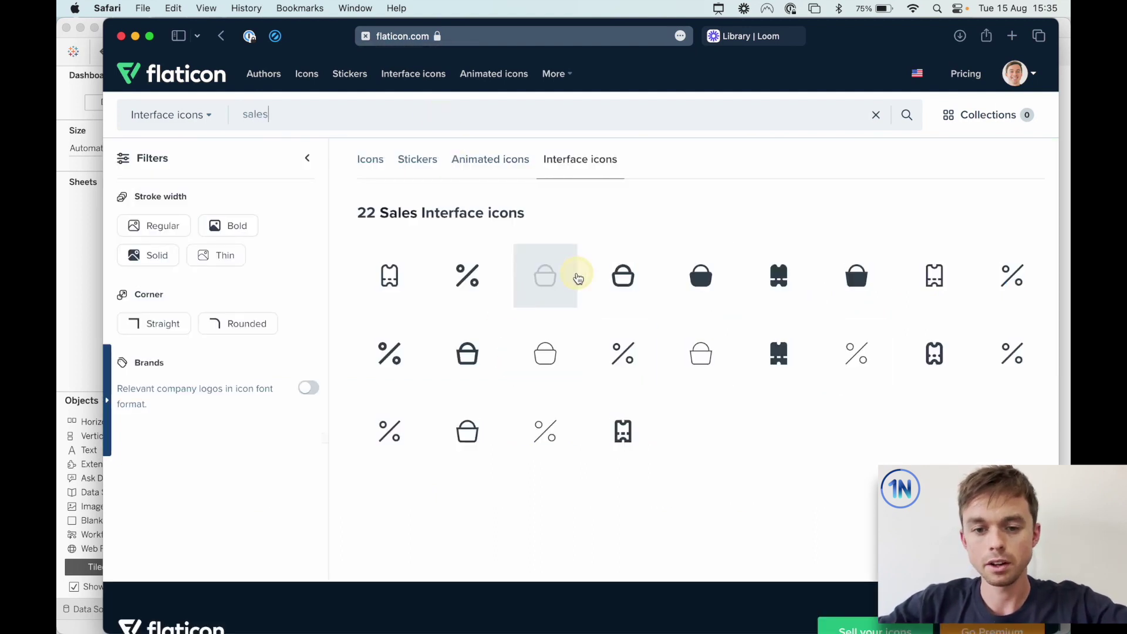
# - Replace the icon search term with "money" and look through the interface icons for a suitable one
pyautogui.click(260, 116)
pyautogui.doubleClick(260, 115)
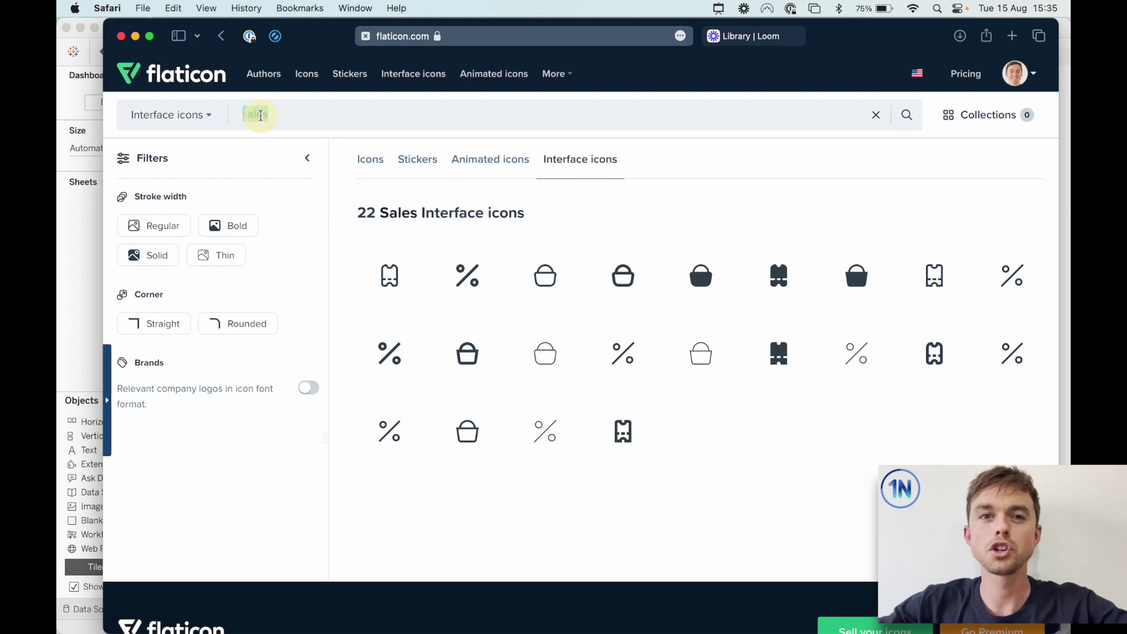
pyautogui.write('money')
pyautogui.press('Return')
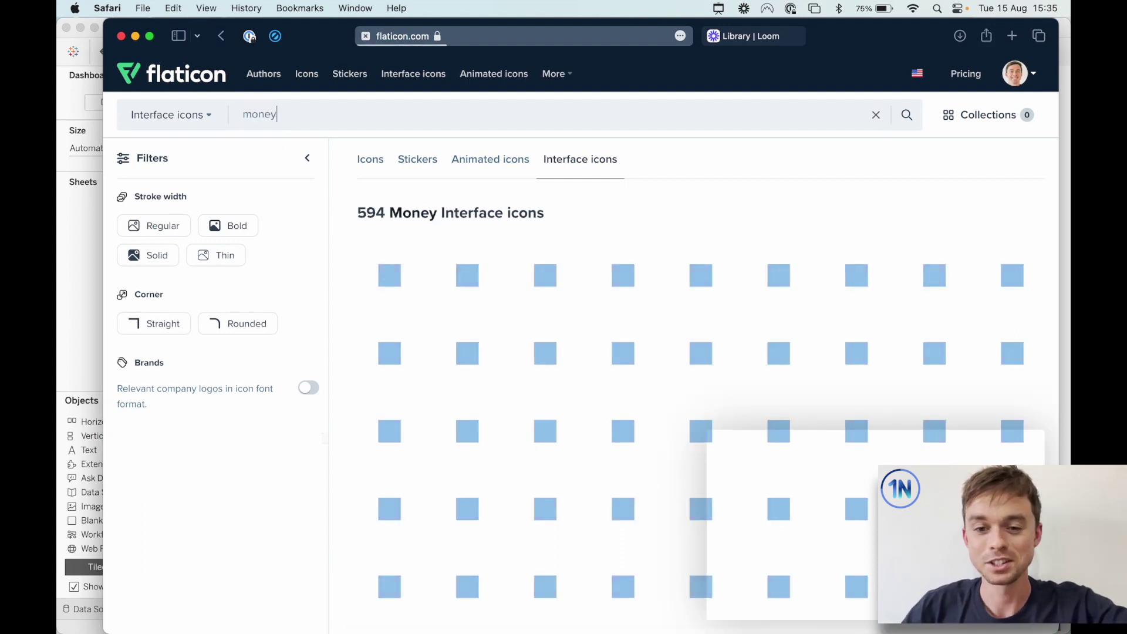
pyautogui.click(485, 198)
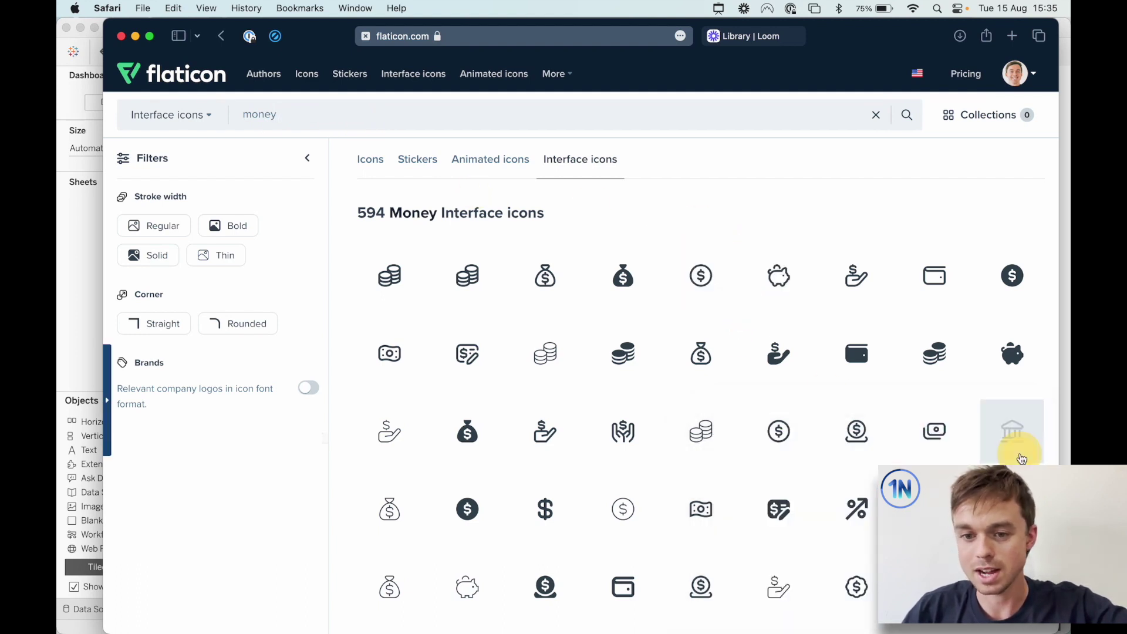
pyautogui.click(1022, 452)
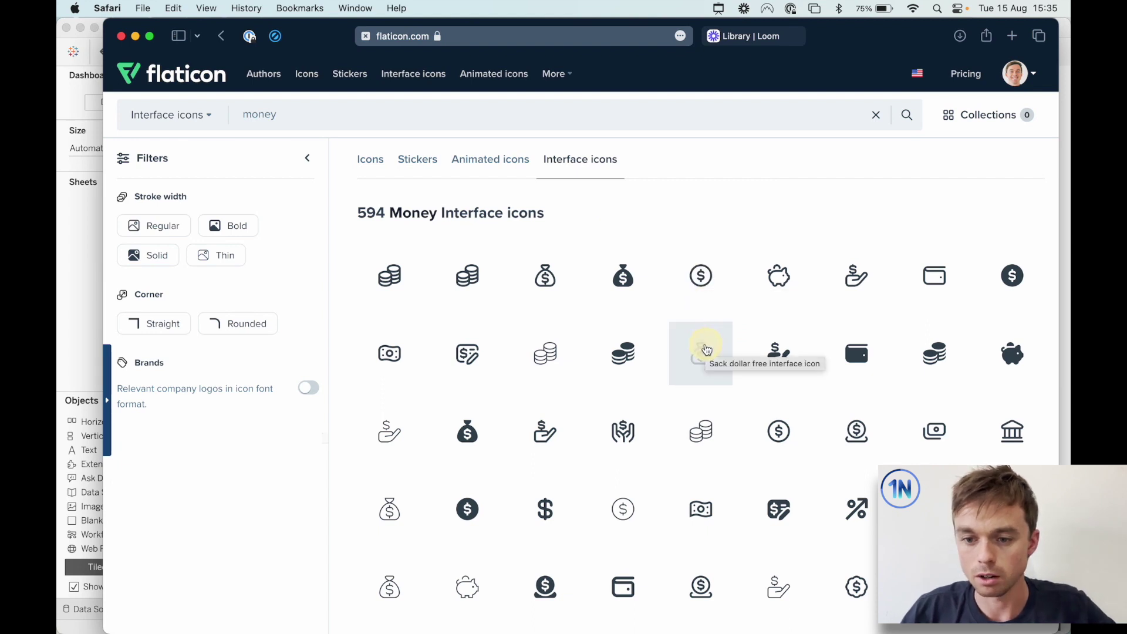
# - Download the outlined Sack Dollar interface icon as a PNG and close its preview window
pyautogui.click(709, 364)
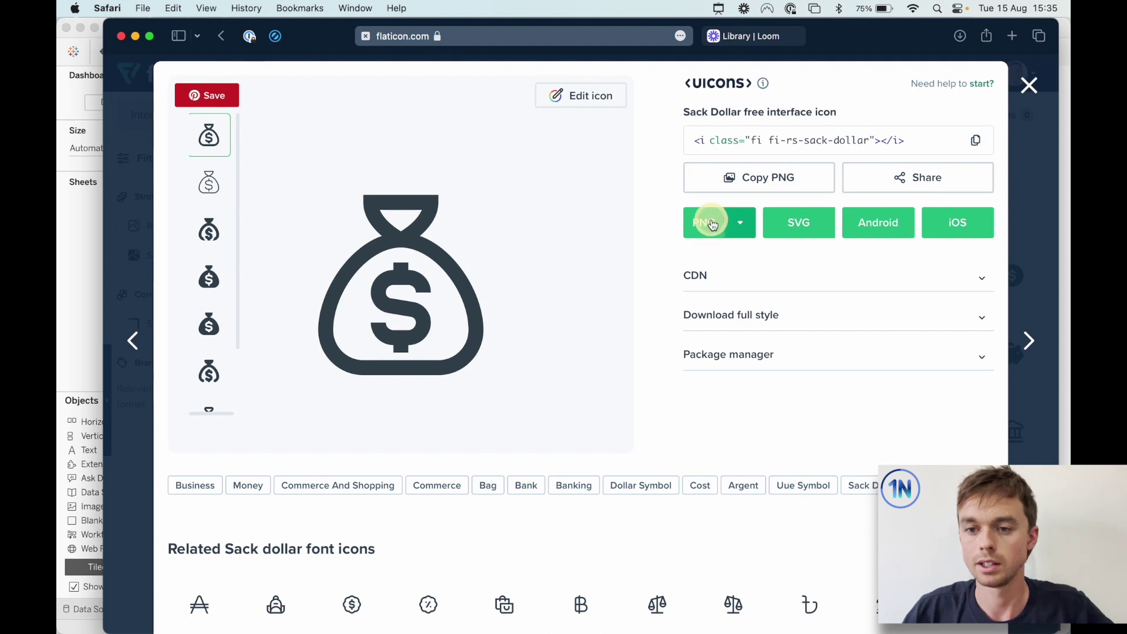
pyautogui.click(705, 230)
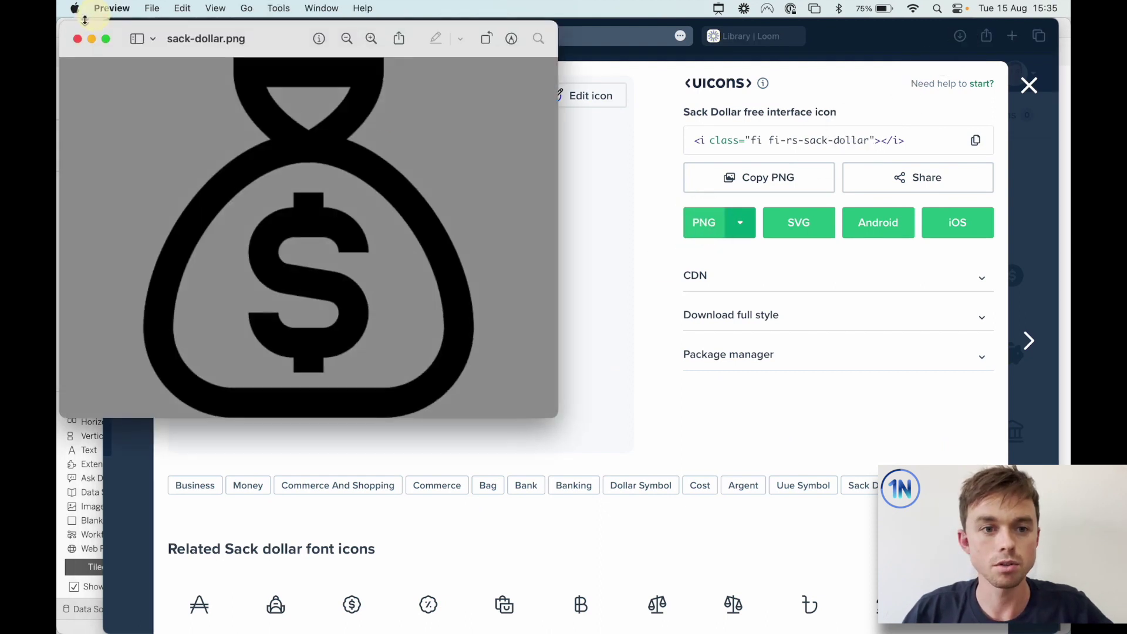
pyautogui.click(75, 39)
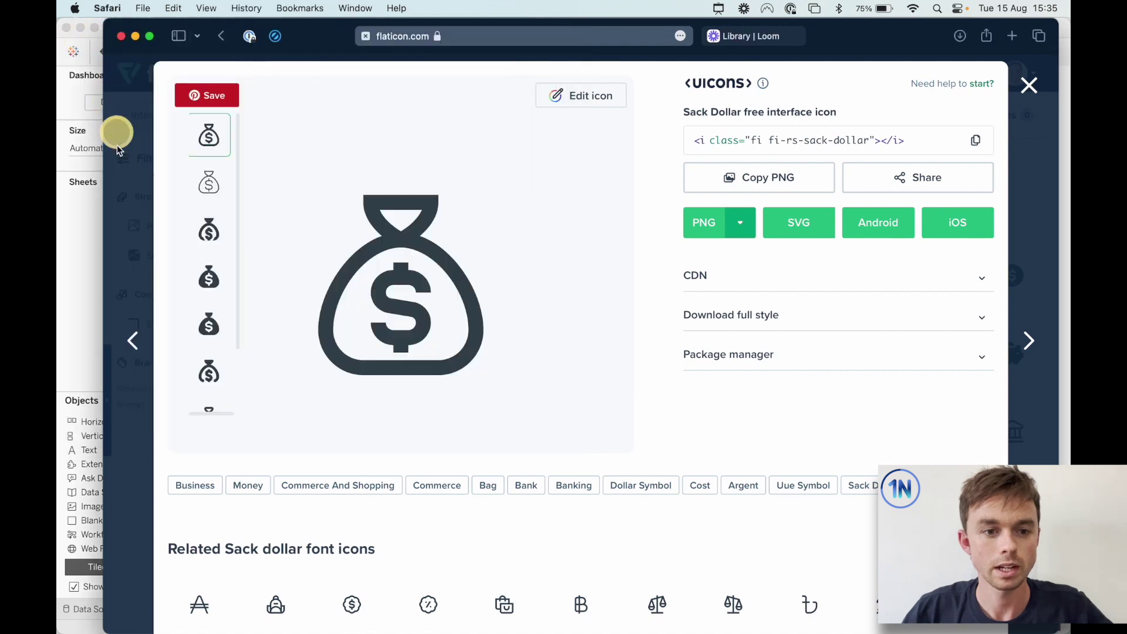
# - Switch back to Tableau and choose sack-dollar.png from Downloads as the Sales Overview button's image
pyautogui.click(87, 221)
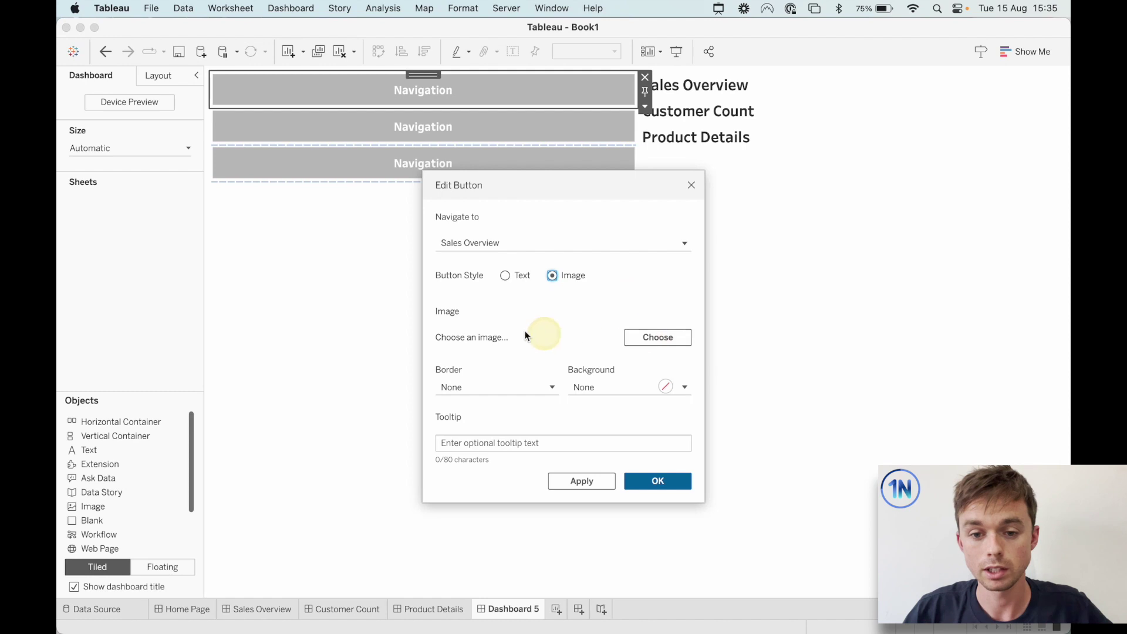
pyautogui.click(658, 338)
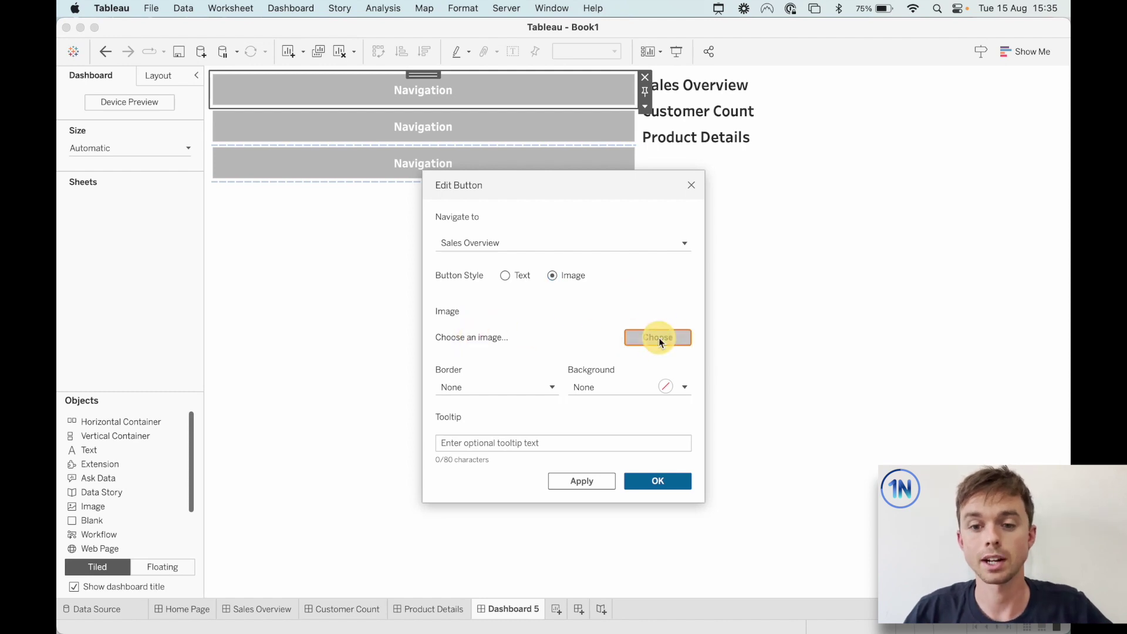
pyautogui.click(432, 291)
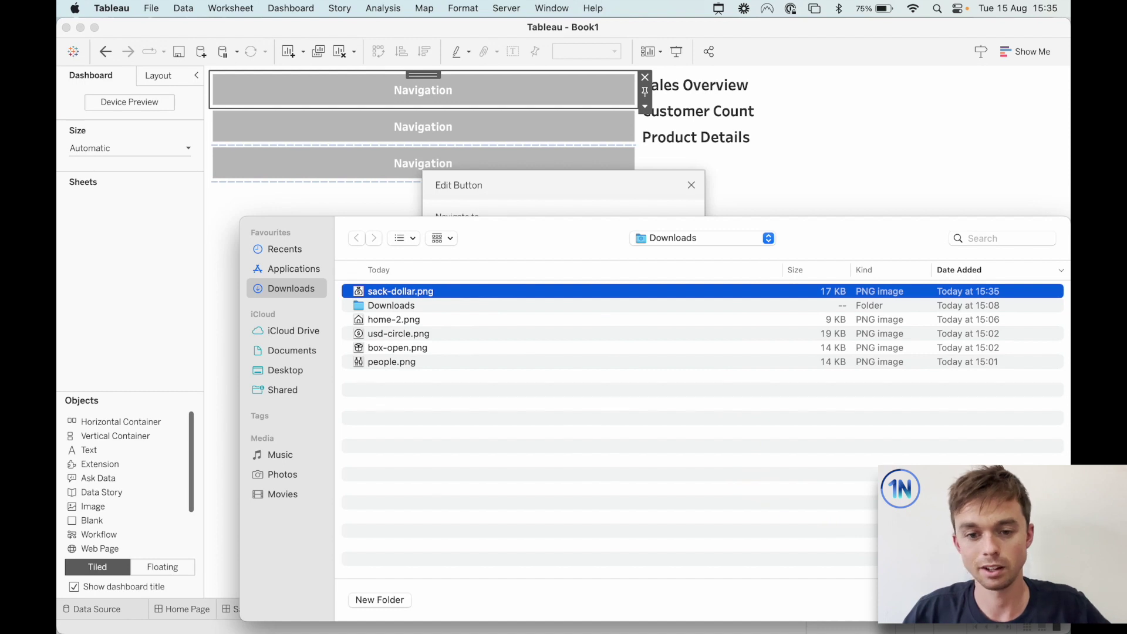
pyautogui.click(1032, 599)
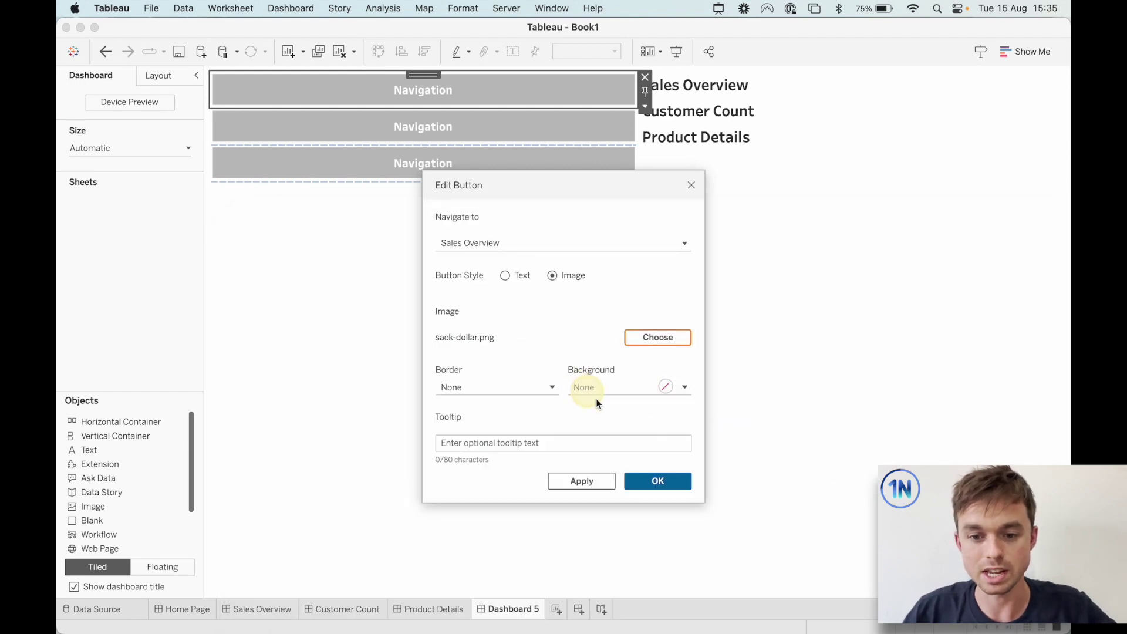
# - Give the Sales Overview button the tooltip "Navigate to the Sales Overview page" and accept the button settings
pyautogui.click(565, 442)
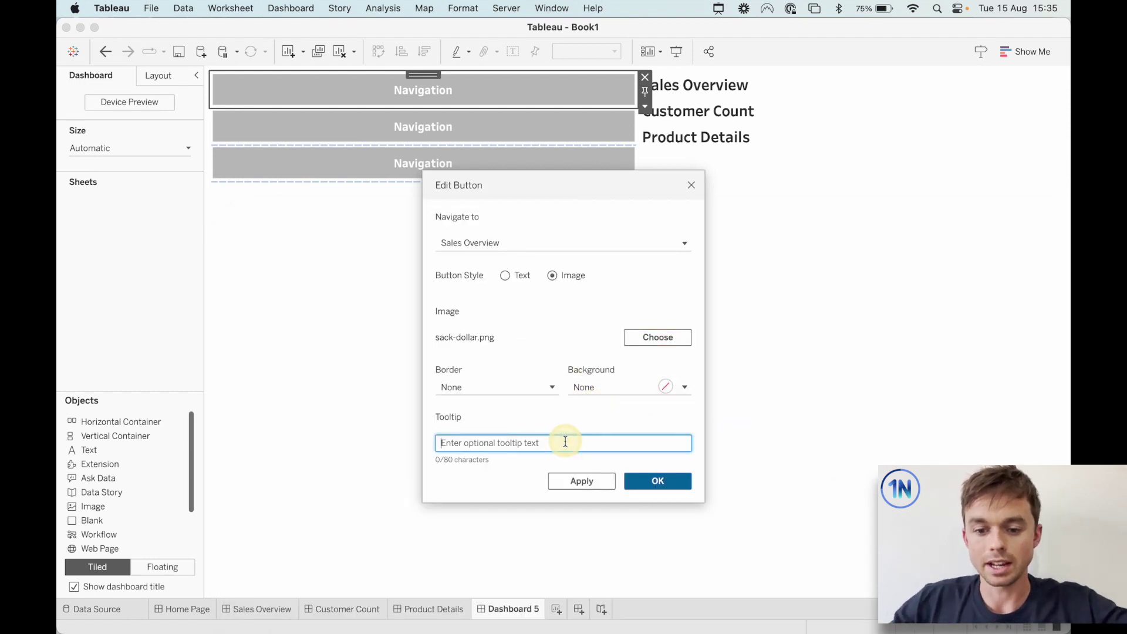
pyautogui.write('Na')
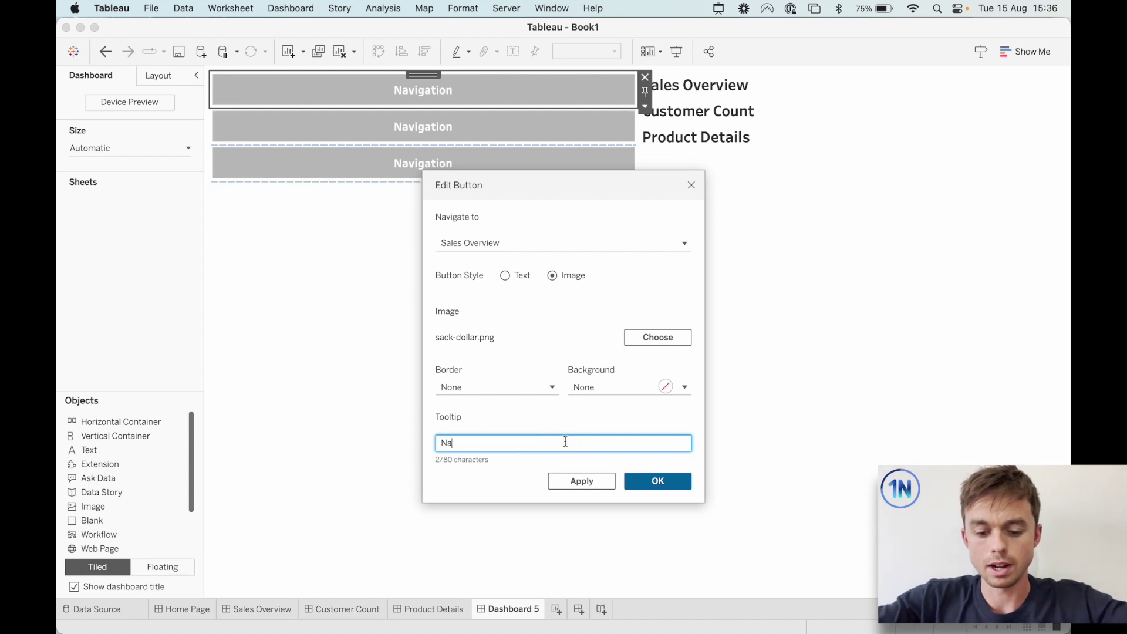
pyautogui.write('vigate to')
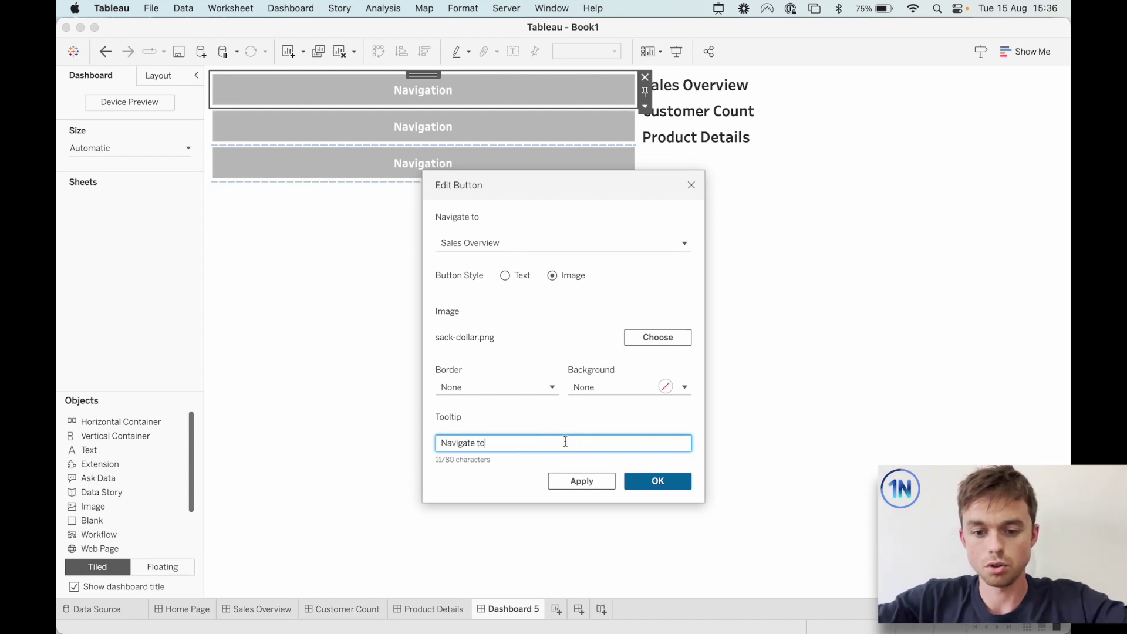
pyautogui.write(' the Sales Overview page')
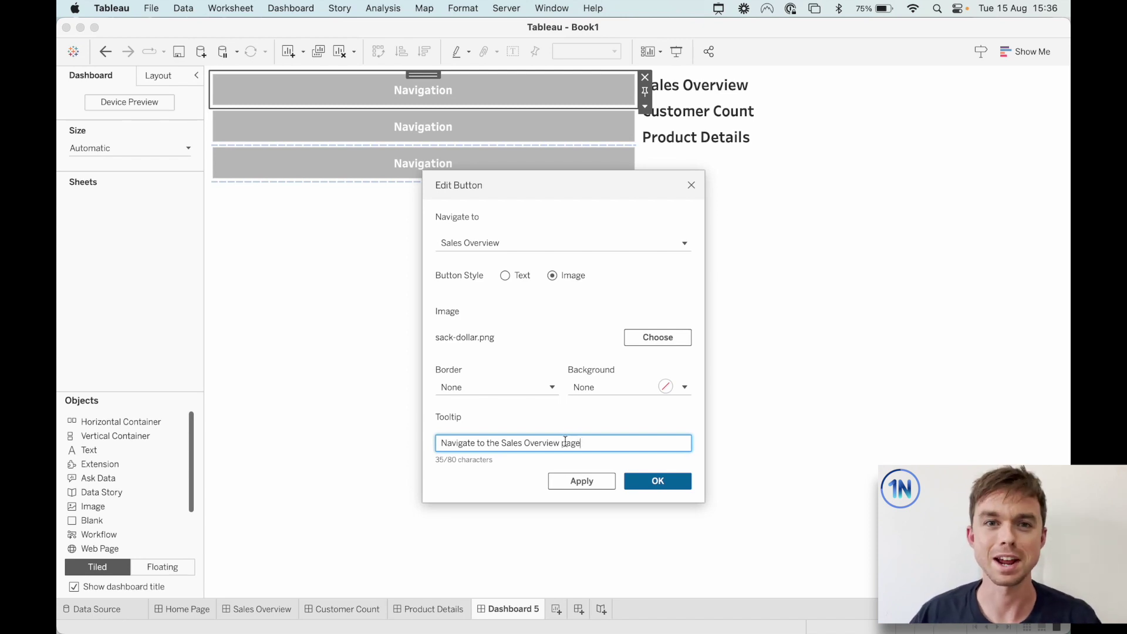
pyautogui.click(656, 483)
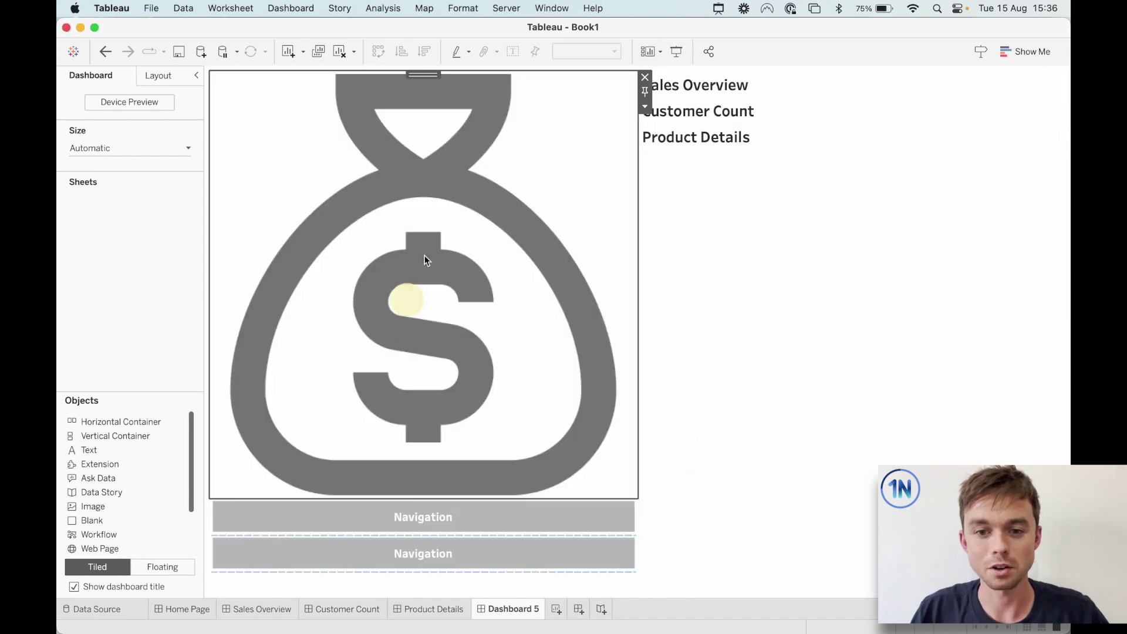
# - Make the second navigation button go to the Customer Count dashboard
pyautogui.click(438, 525)
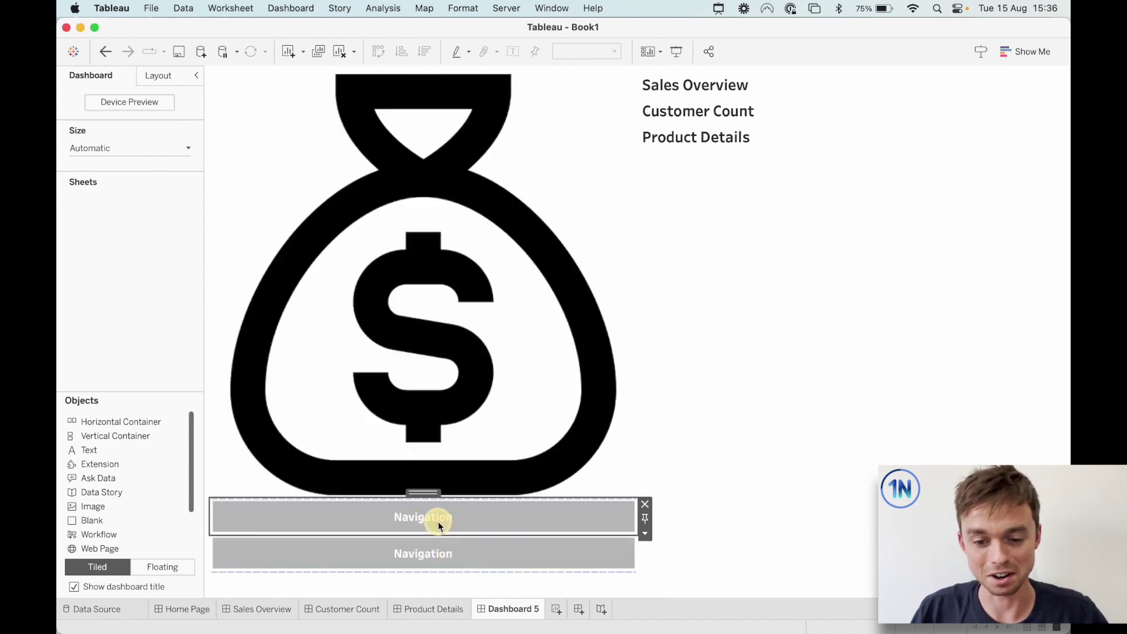
pyautogui.doubleClick(437, 521)
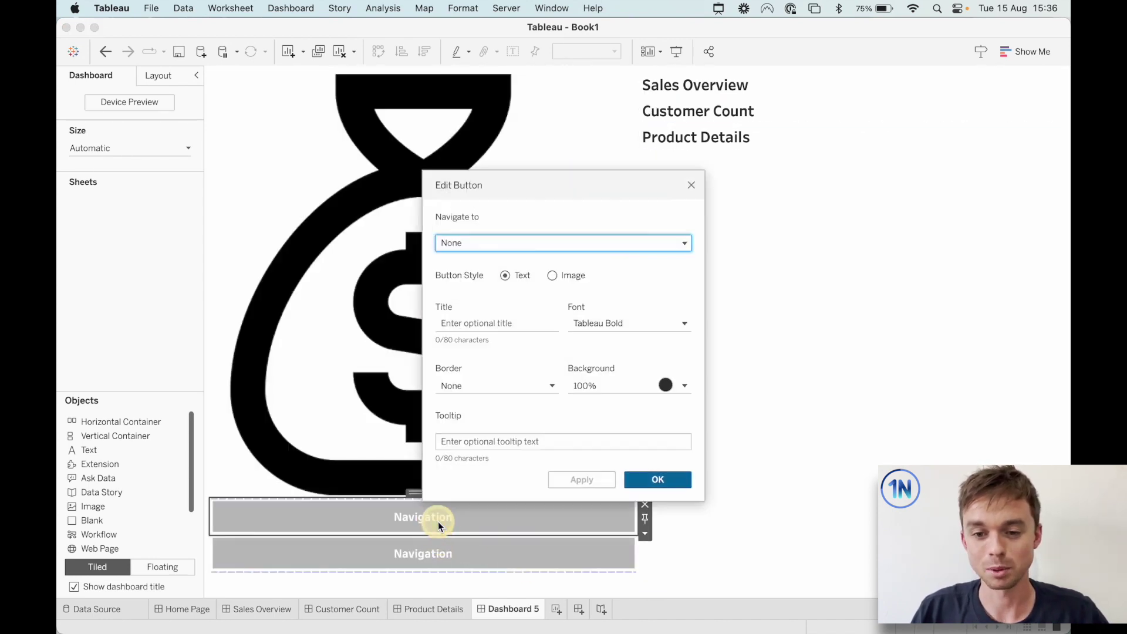
pyautogui.click(571, 245)
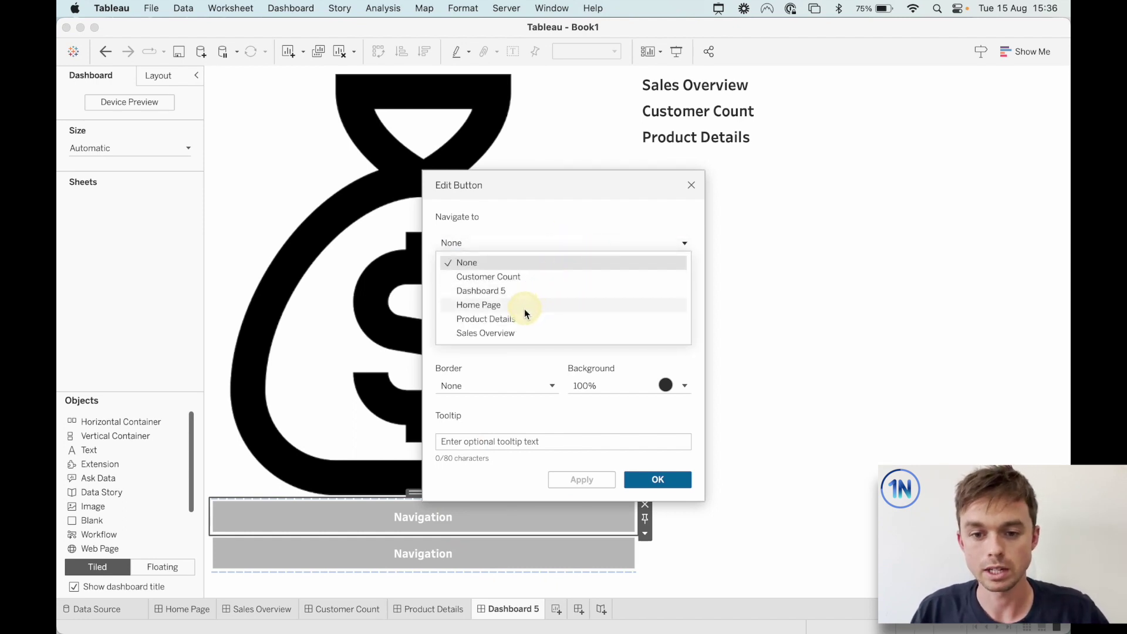
pyautogui.click(520, 332)
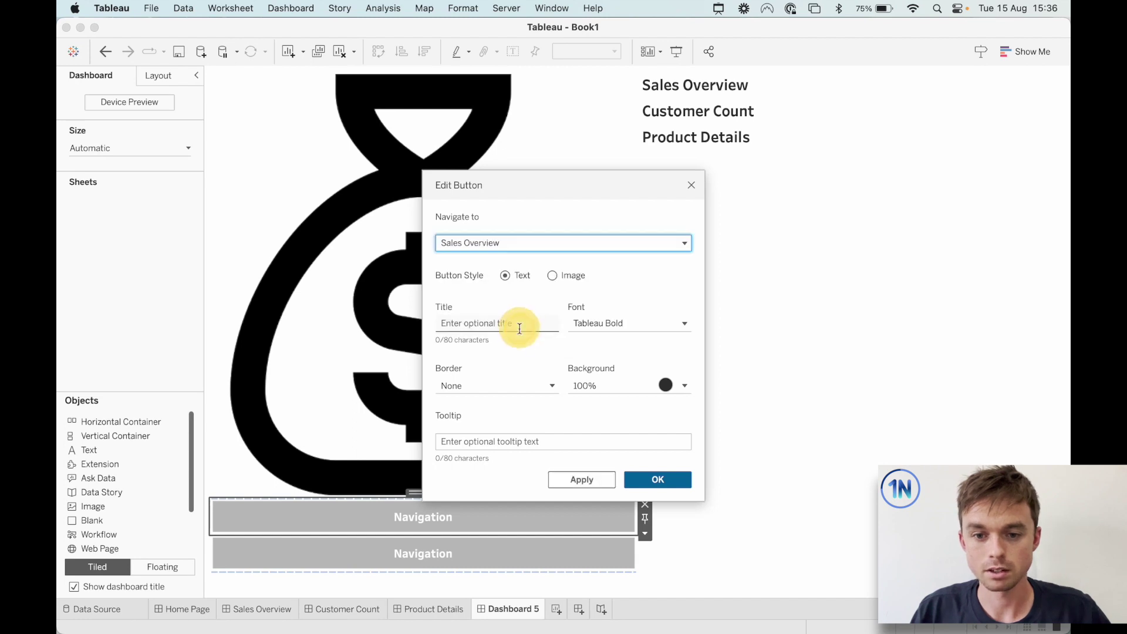
pyautogui.click(521, 242)
pyautogui.click(523, 277)
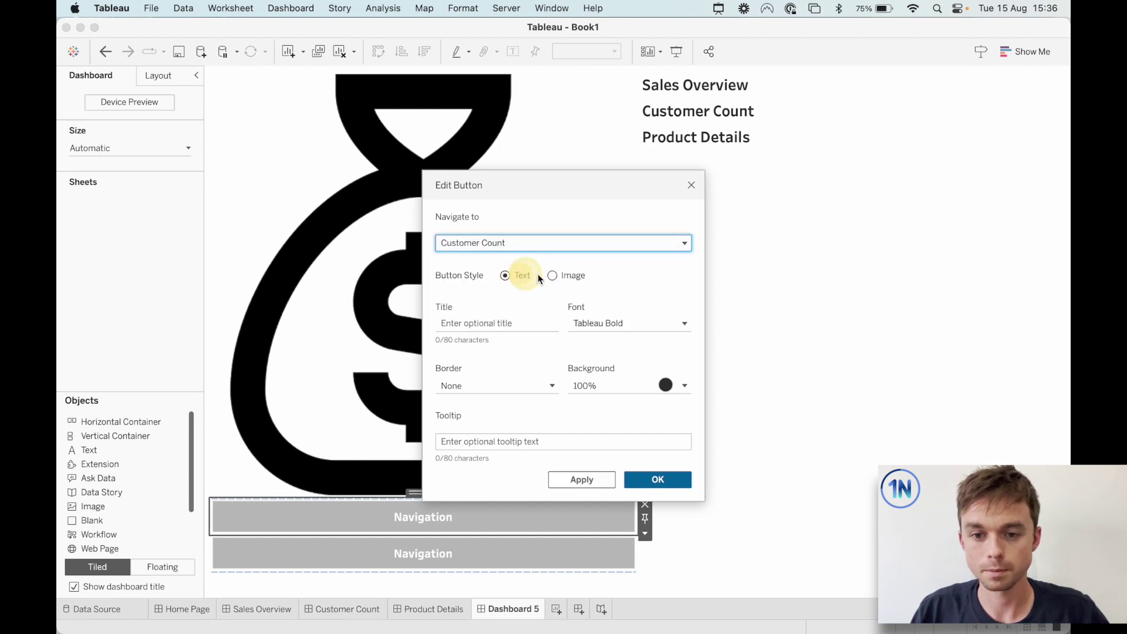
# - Set the Customer Count button's style to Image, using people.png from Downloads, and accept the settings
pyautogui.click(561, 276)
pyautogui.click(655, 346)
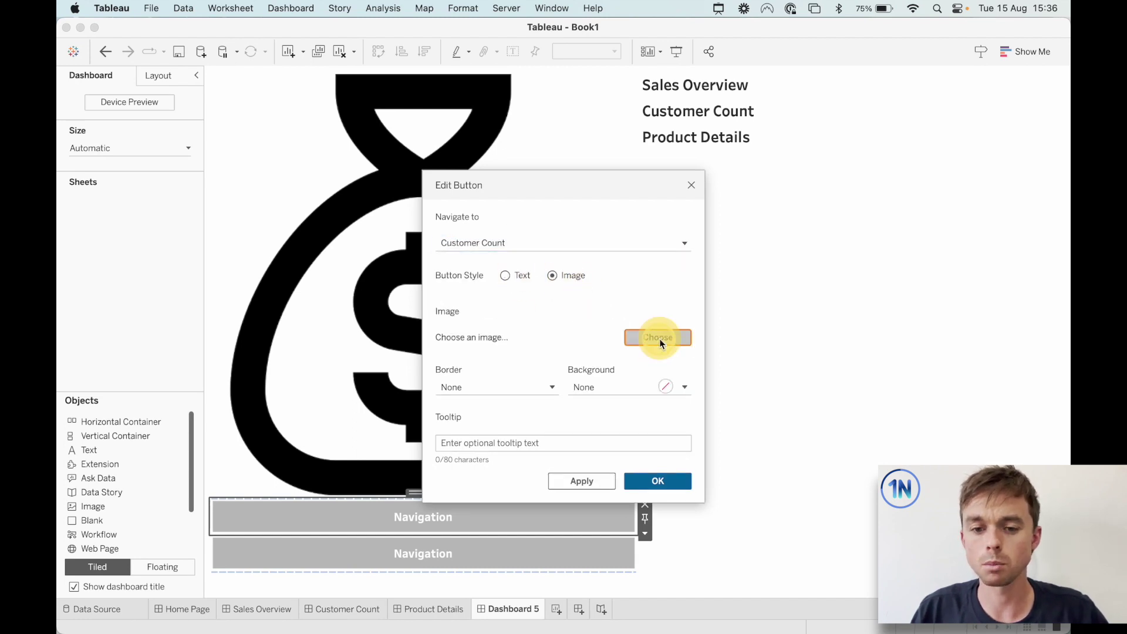
pyautogui.doubleClick(396, 362)
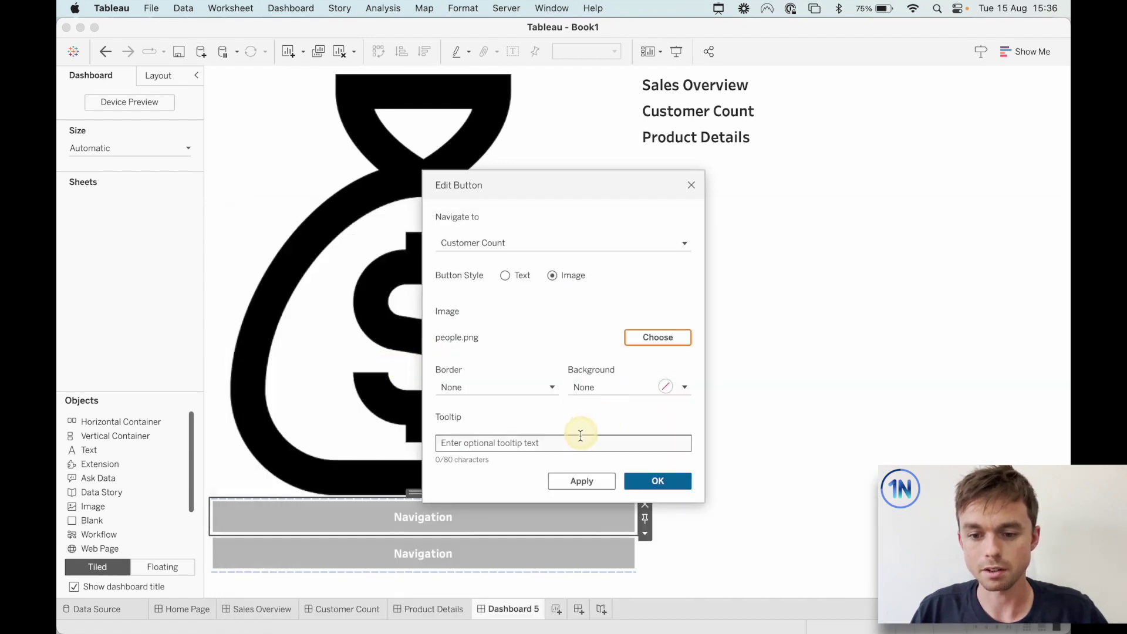
pyautogui.click(650, 478)
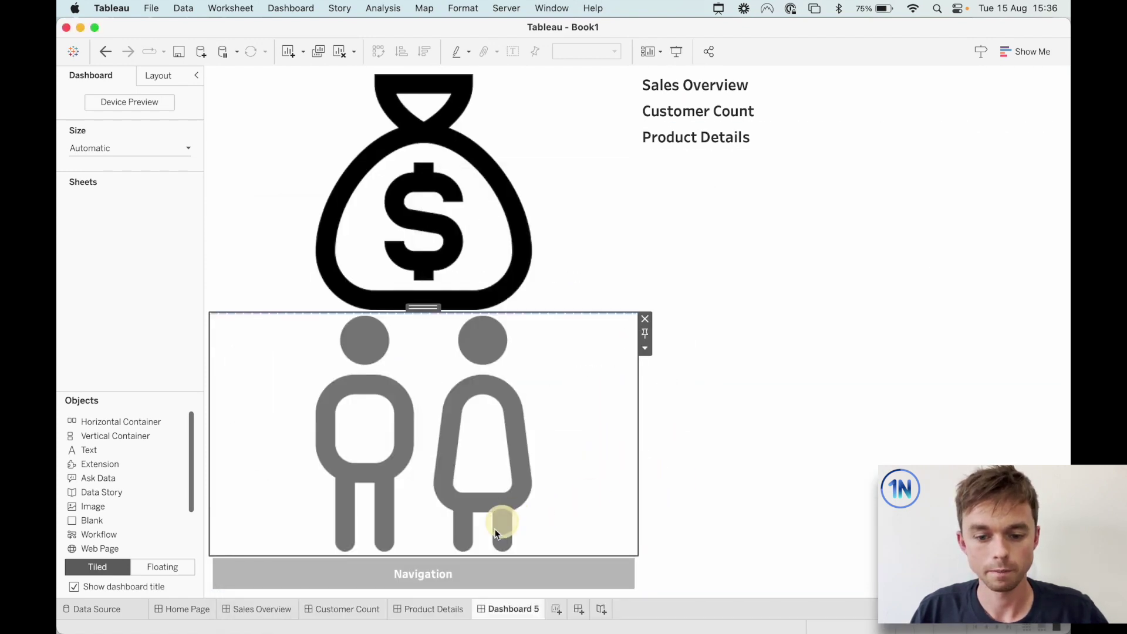
# - Make the third navigation button go to Product Details, with the Image style and box-open.png as its image
pyautogui.doubleClick(440, 574)
pyautogui.click(548, 241)
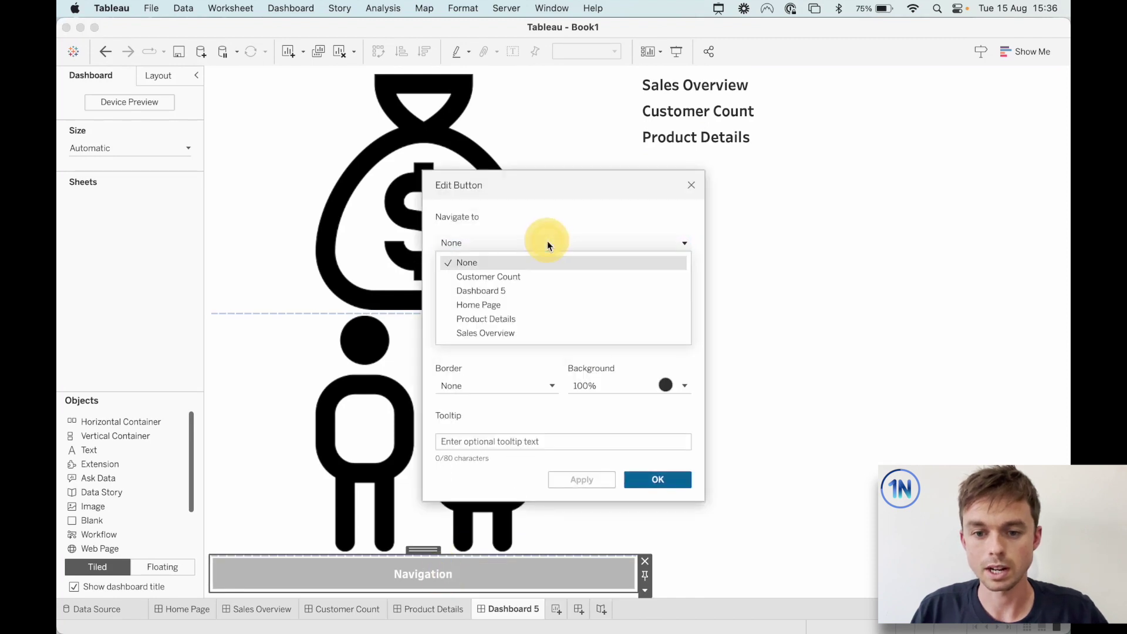
pyautogui.click(509, 321)
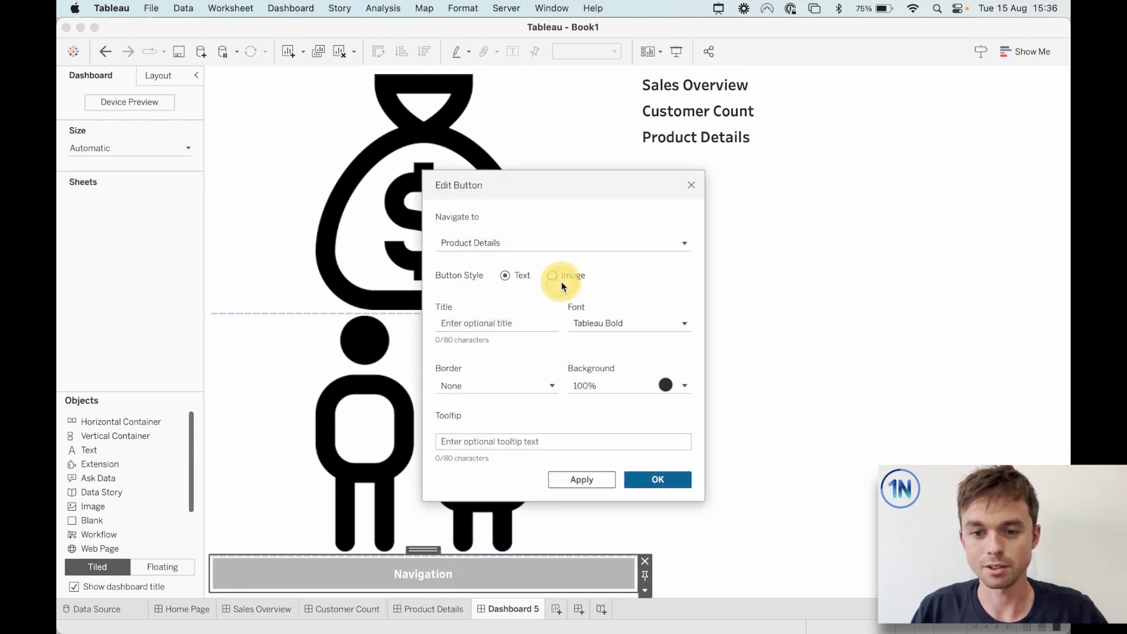
pyautogui.click(558, 277)
pyautogui.click(668, 338)
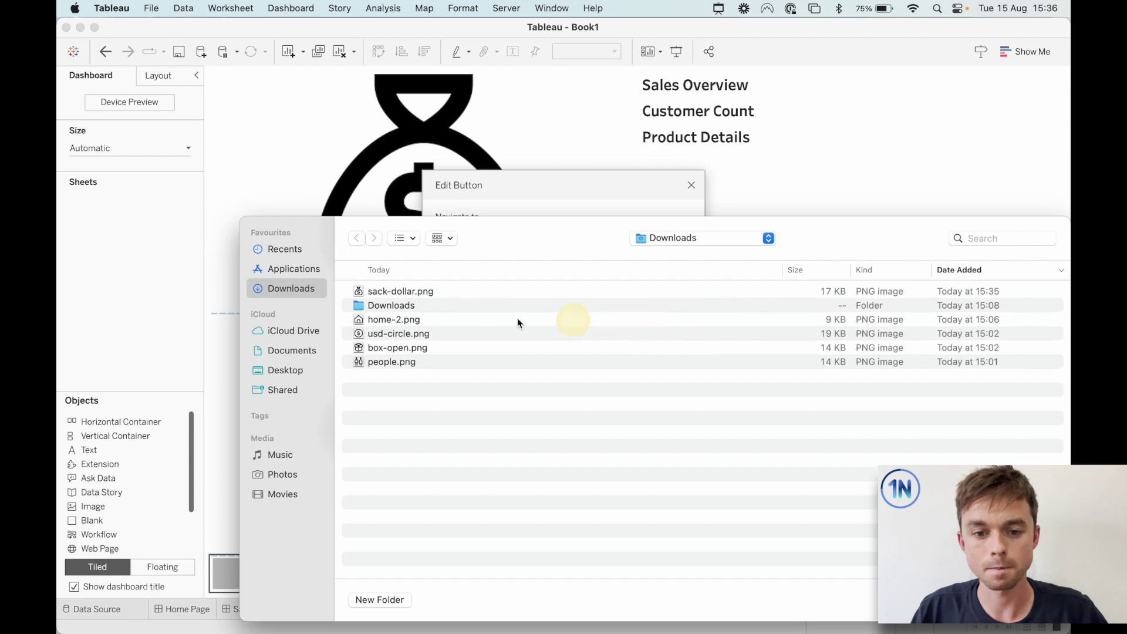
pyautogui.doubleClick(411, 348)
pyautogui.click(672, 488)
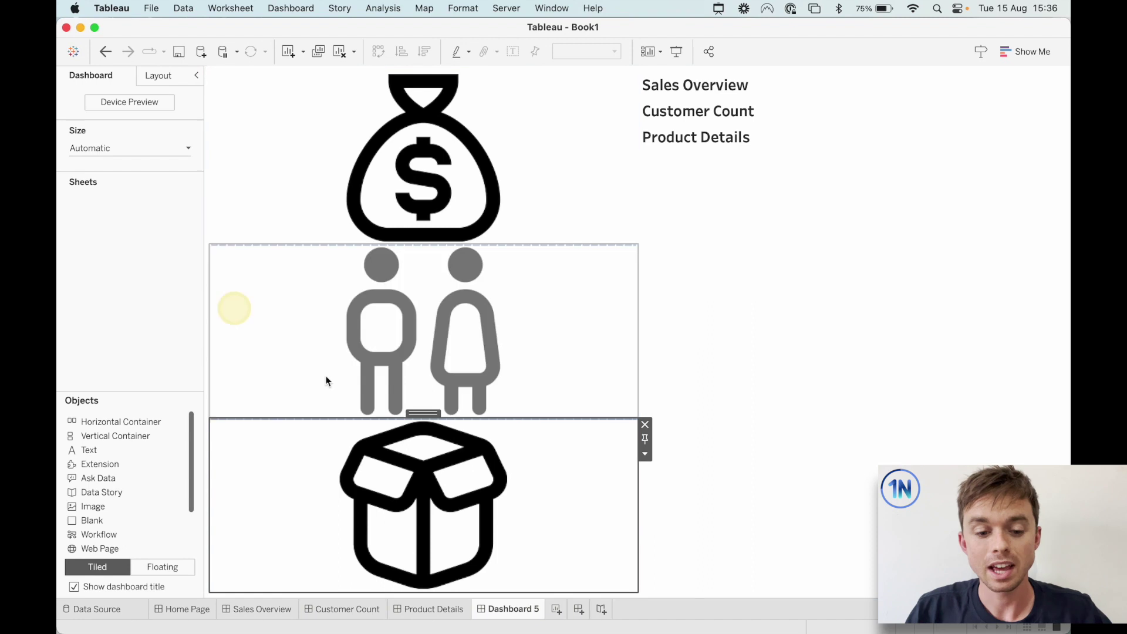
# - Test the finished Home Page's Customer Count button in presentation mode, return to the Home Page and leave presentation mode
pyautogui.click(179, 611)
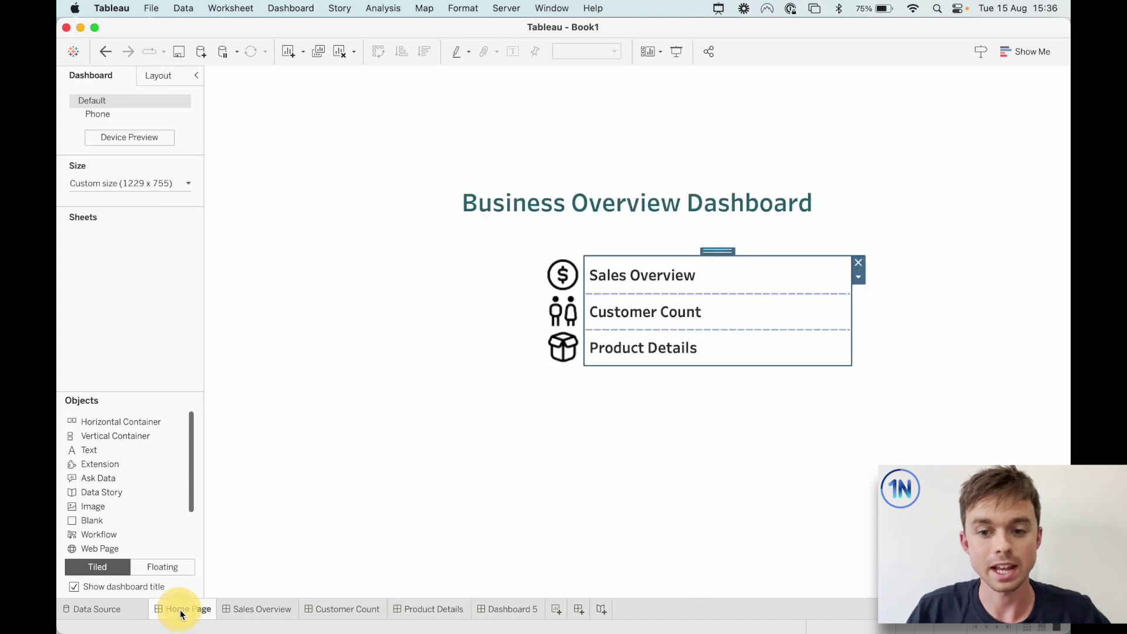
pyautogui.click(558, 281)
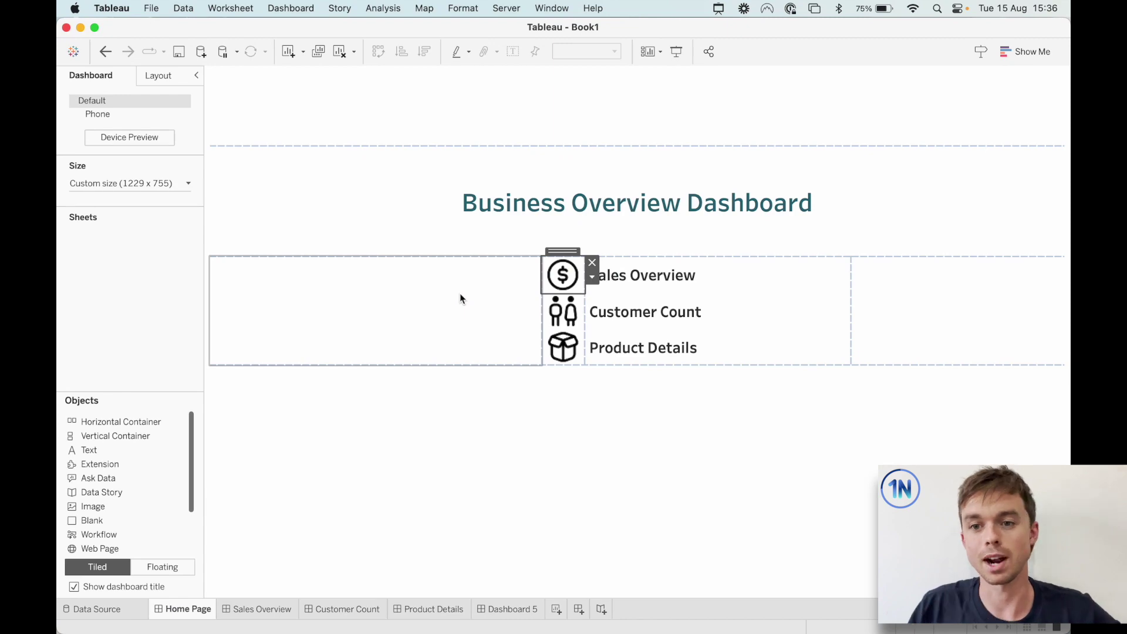
pyautogui.click(677, 52)
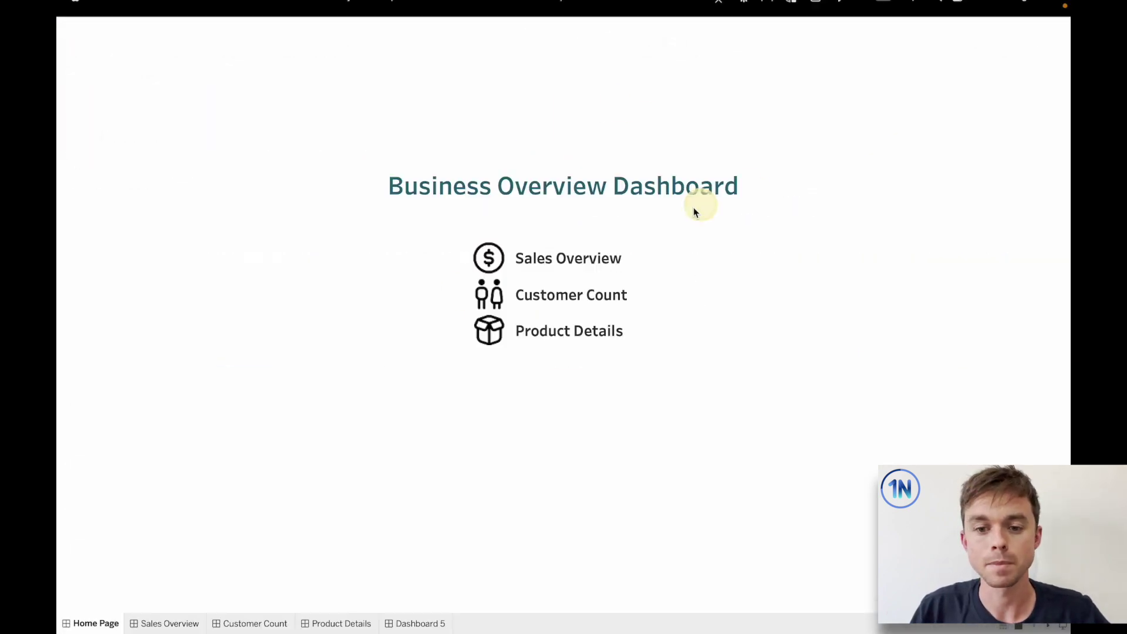
pyautogui.click(489, 298)
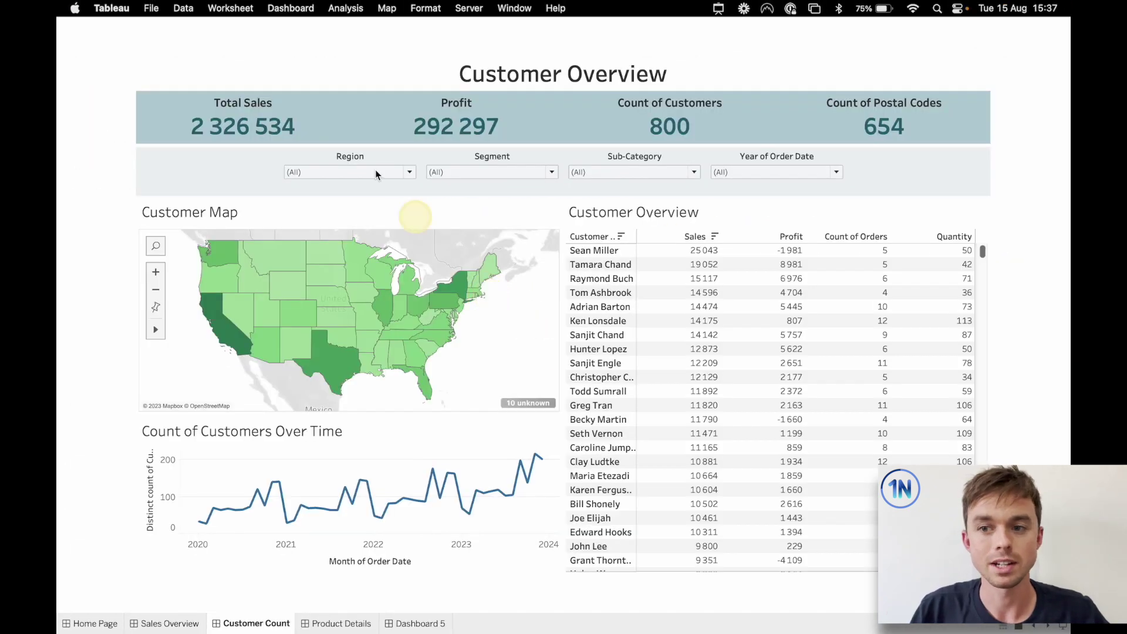
pyautogui.click(89, 622)
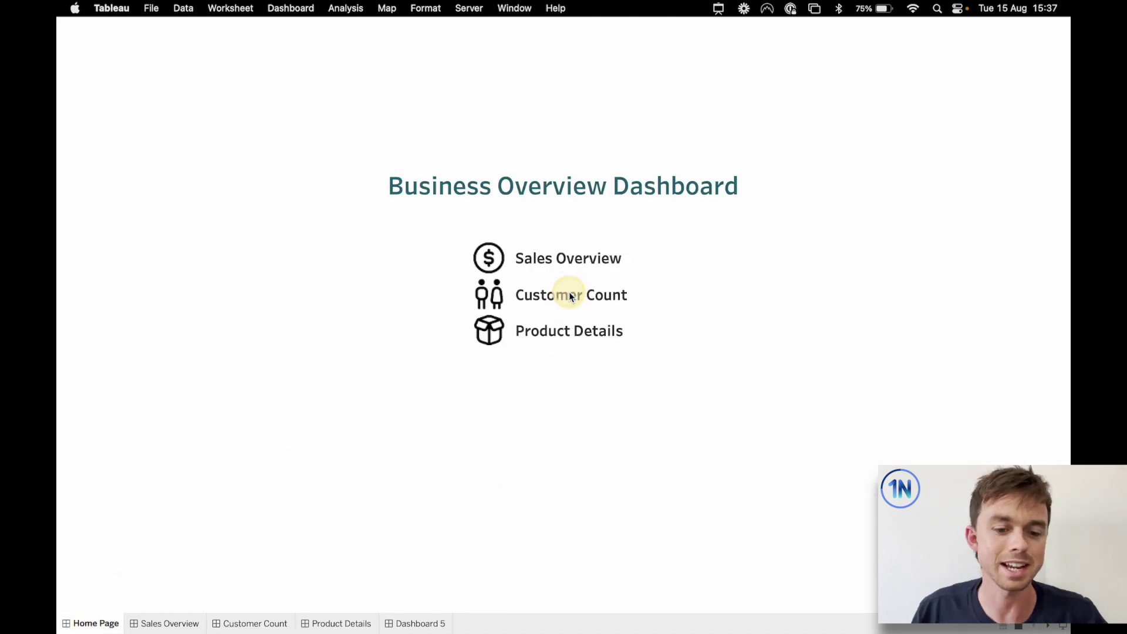
pyautogui.press('Escape')
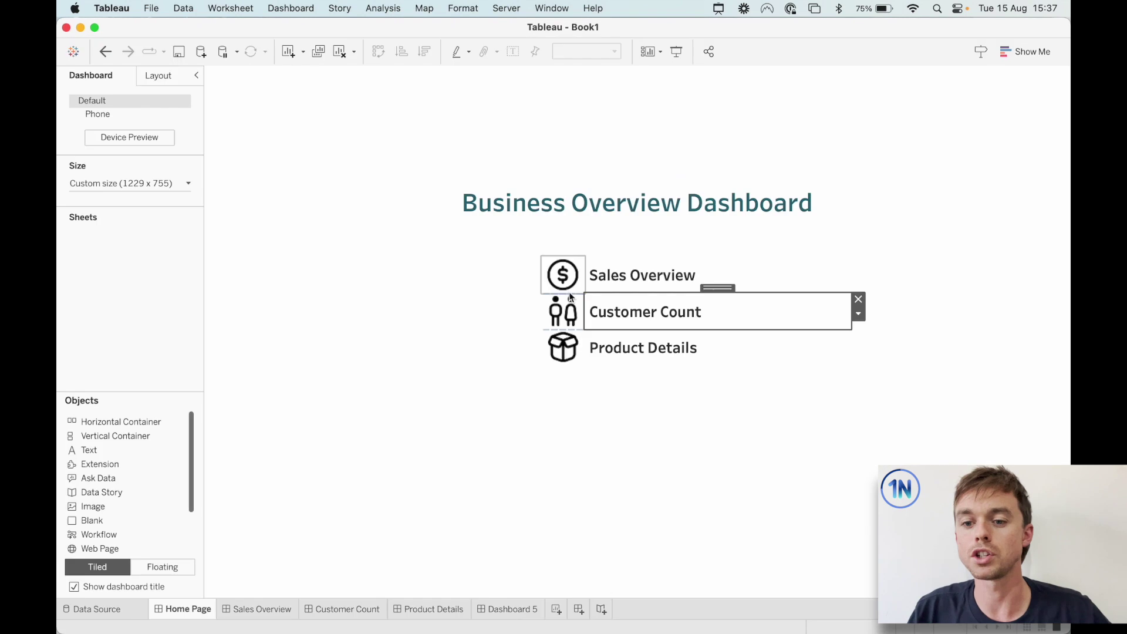
# - Add a navigation object to Dashboard 5 directly below the Product Details text label
pyautogui.click(506, 608)
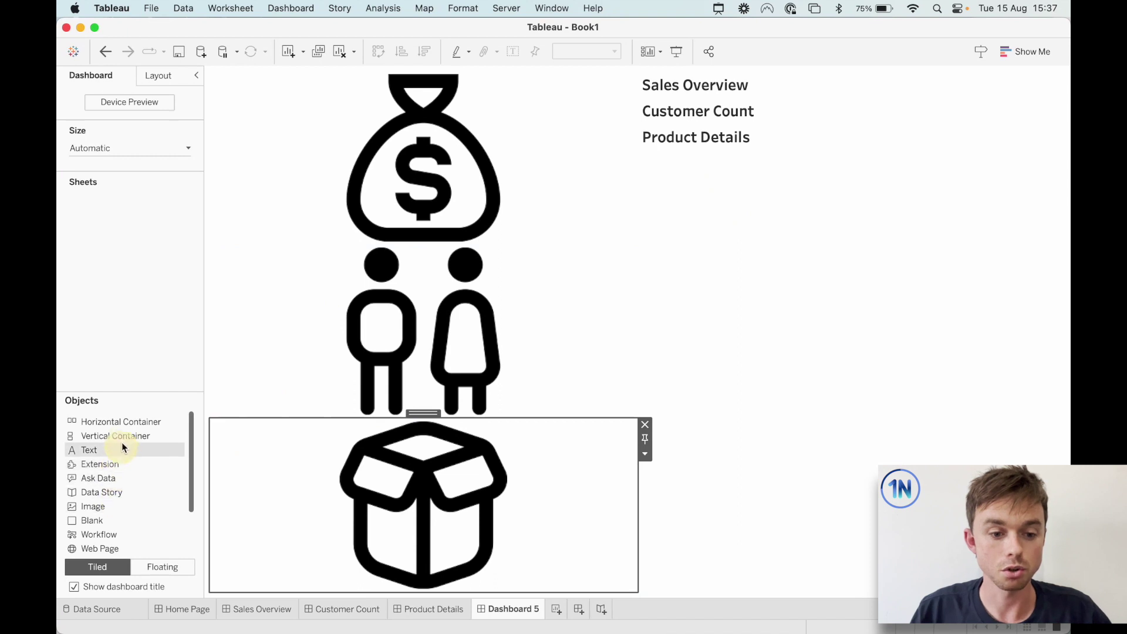
pyautogui.scroll(-3, 123, 435)
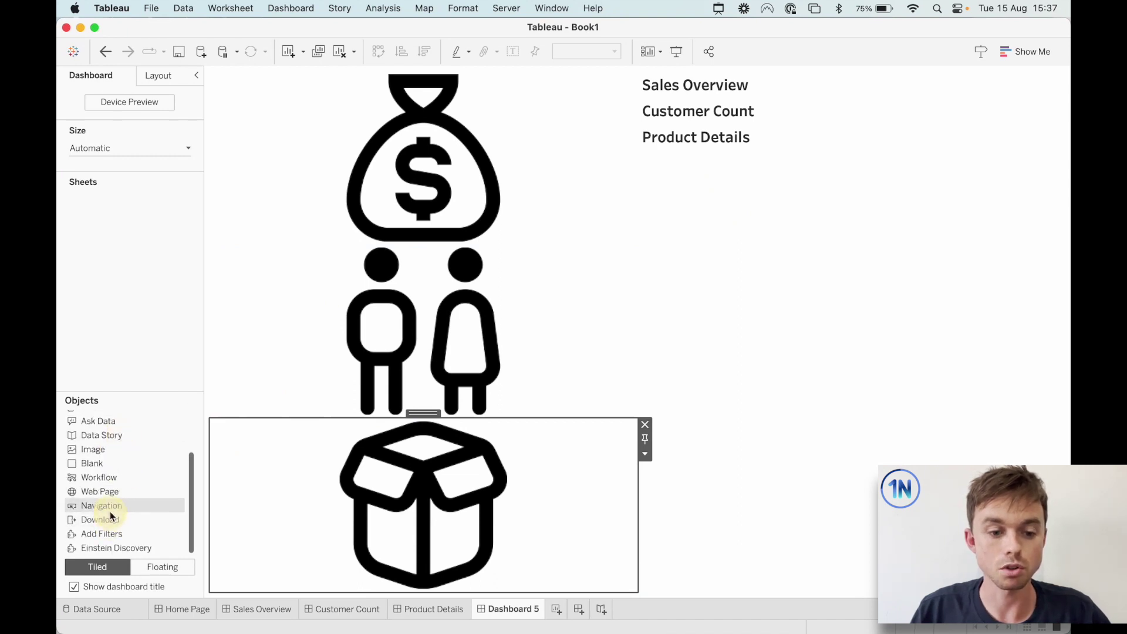
pyautogui.moveTo(109, 506)
pyautogui.mouseDown()
pyautogui.moveTo(712, 305)
pyautogui.moveTo(747, 240)
pyautogui.mouseUp()
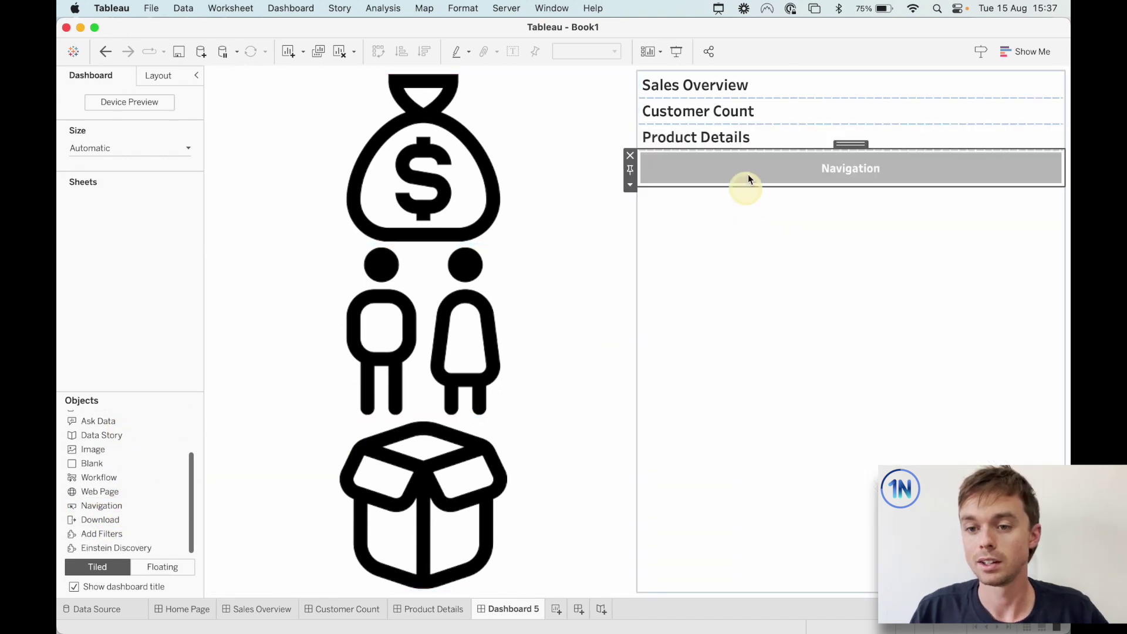
# - Make the new text-style navigation button go to Sales Overview and title it "Sales Overview"
pyautogui.doubleClick(749, 171)
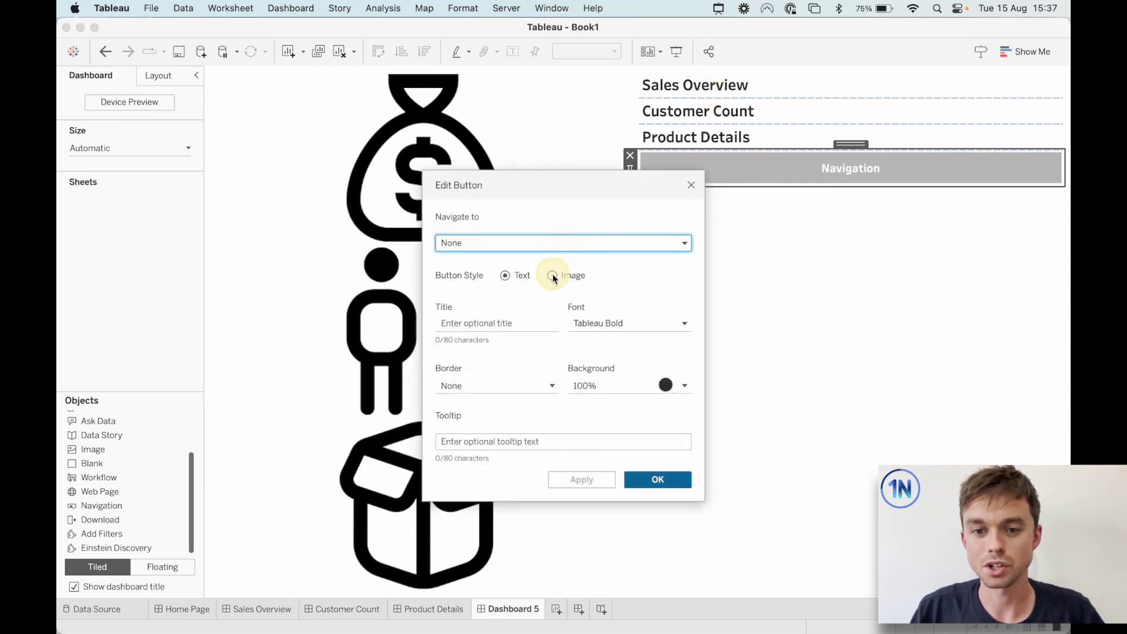
pyautogui.click(561, 245)
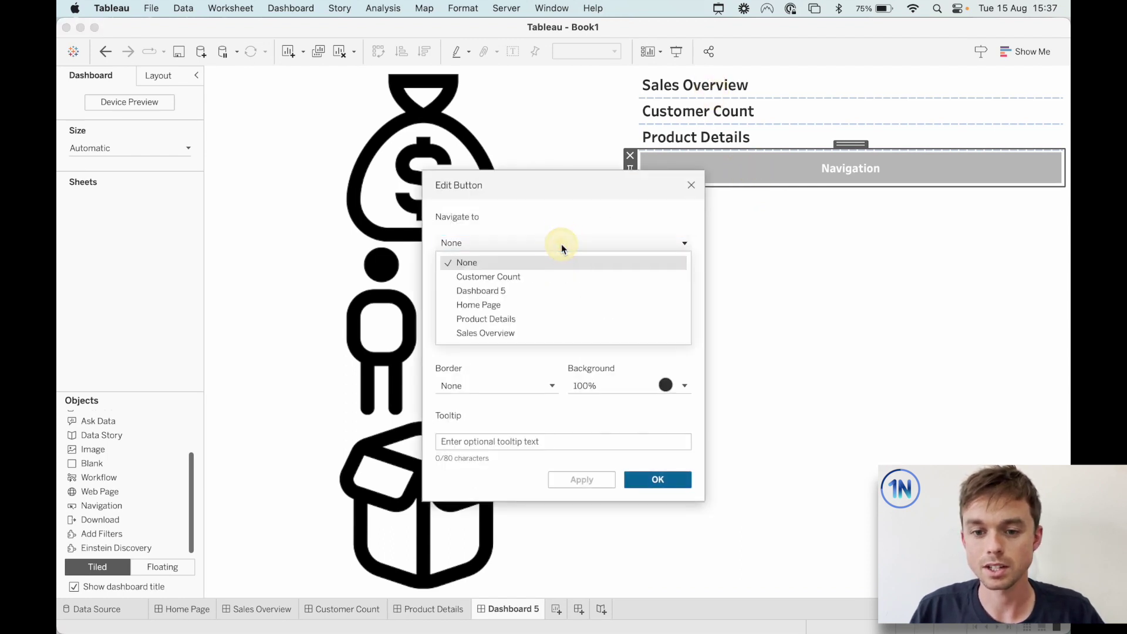
pyautogui.click(496, 335)
pyautogui.click(542, 322)
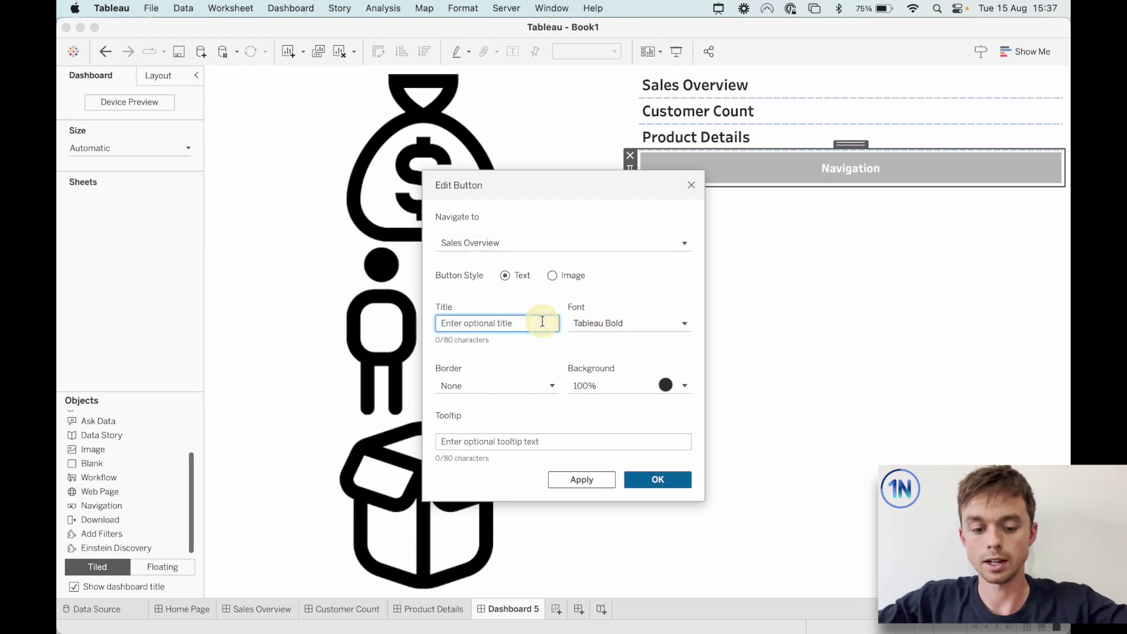
pyautogui.write('Sales Overview')
# - Set the button title's font to Tableau Semibold, size 16, in dark grey
pyautogui.click(615, 323)
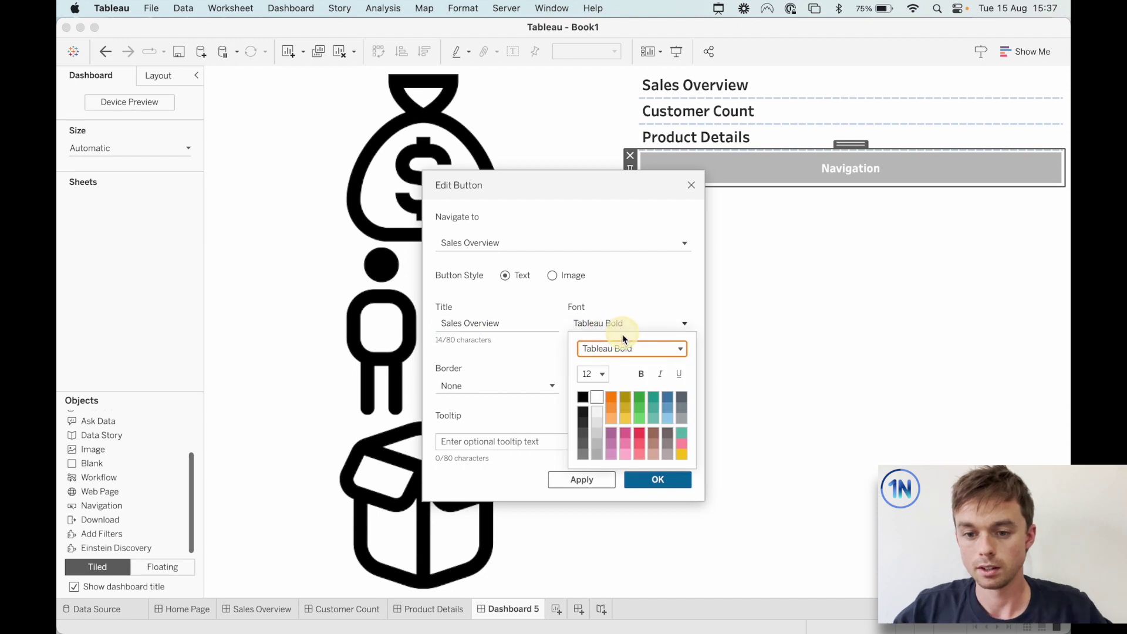
pyautogui.click(622, 346)
pyautogui.scroll(-2, 621, 438)
pyautogui.click(621, 481)
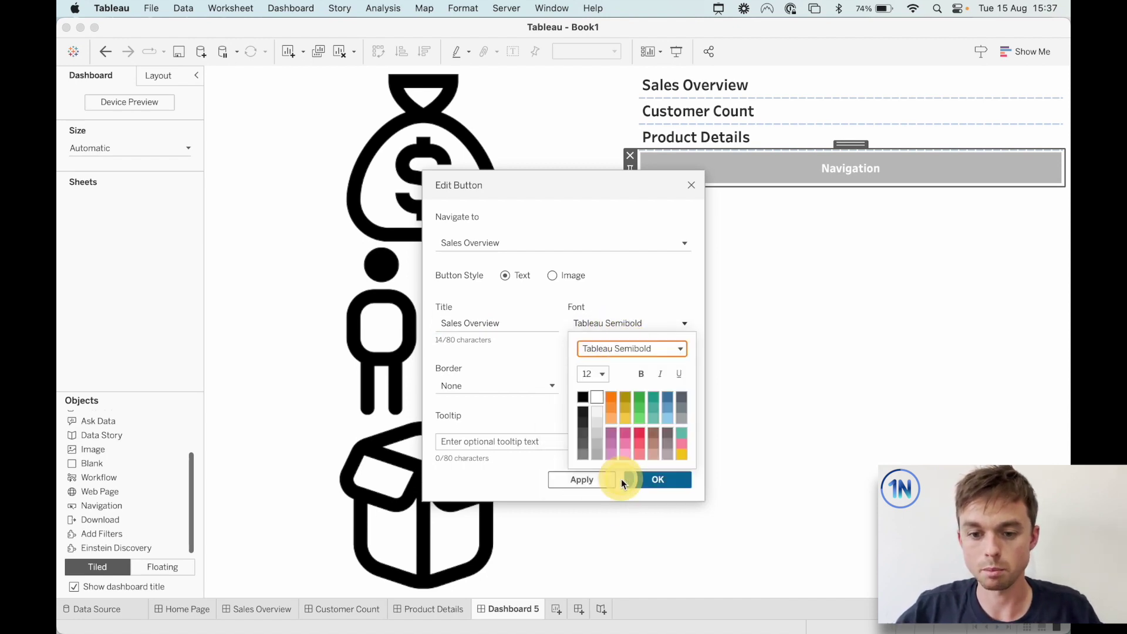
pyautogui.click(595, 374)
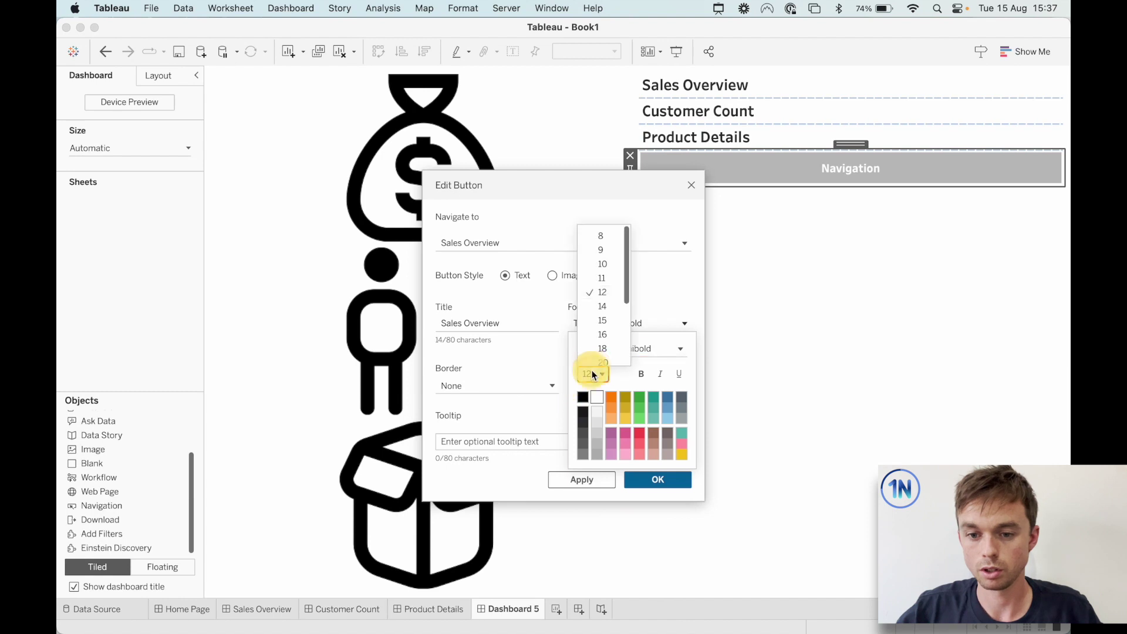
pyautogui.click(603, 333)
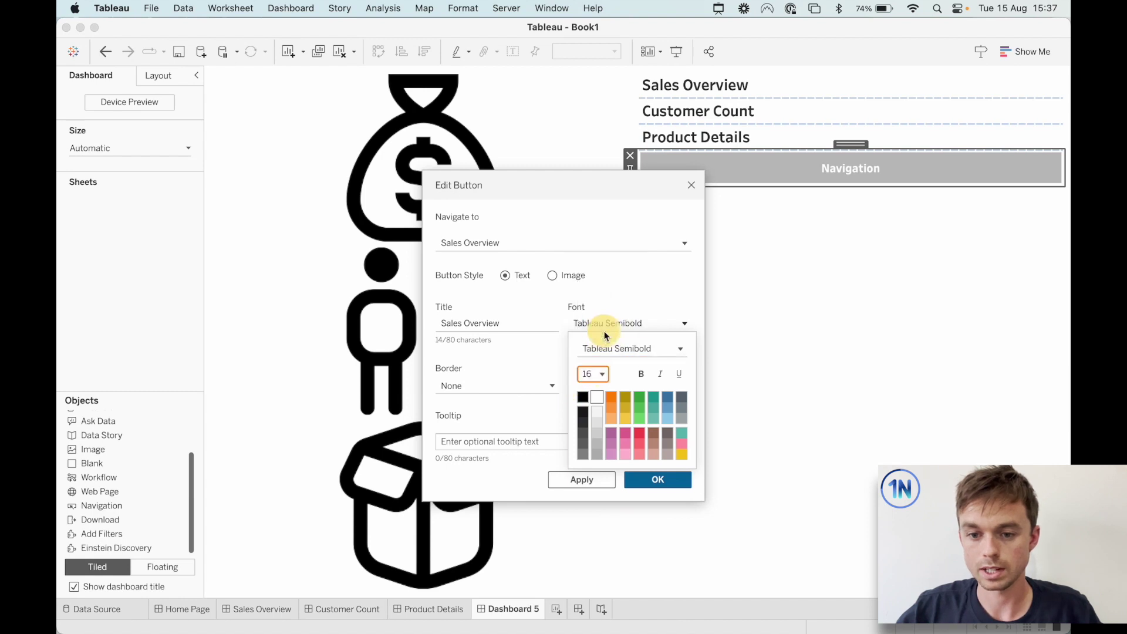
pyautogui.click(587, 423)
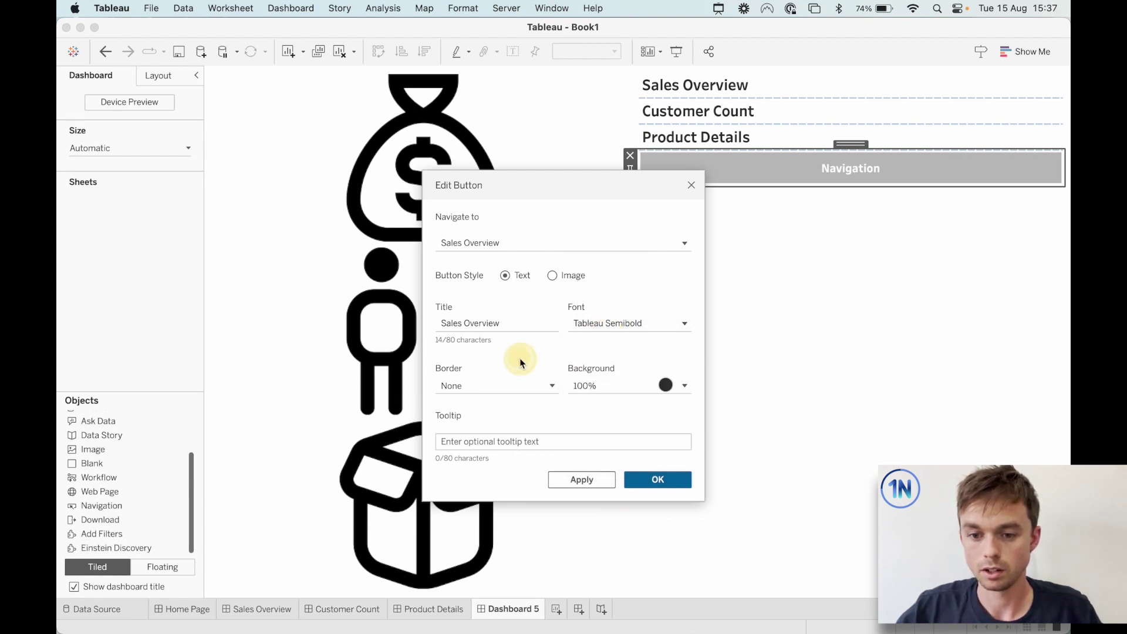
# - Set the Sales Overview text button's background to None and apply the button settings
pyautogui.click(603, 383)
pyautogui.click(624, 409)
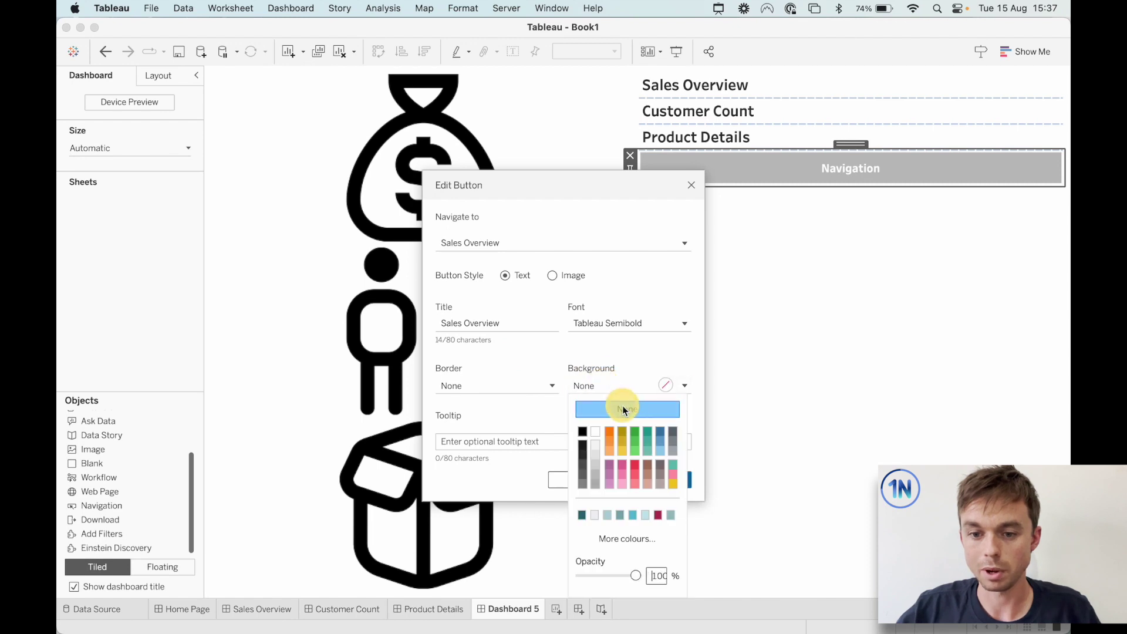
pyautogui.click(543, 360)
pyautogui.click(607, 324)
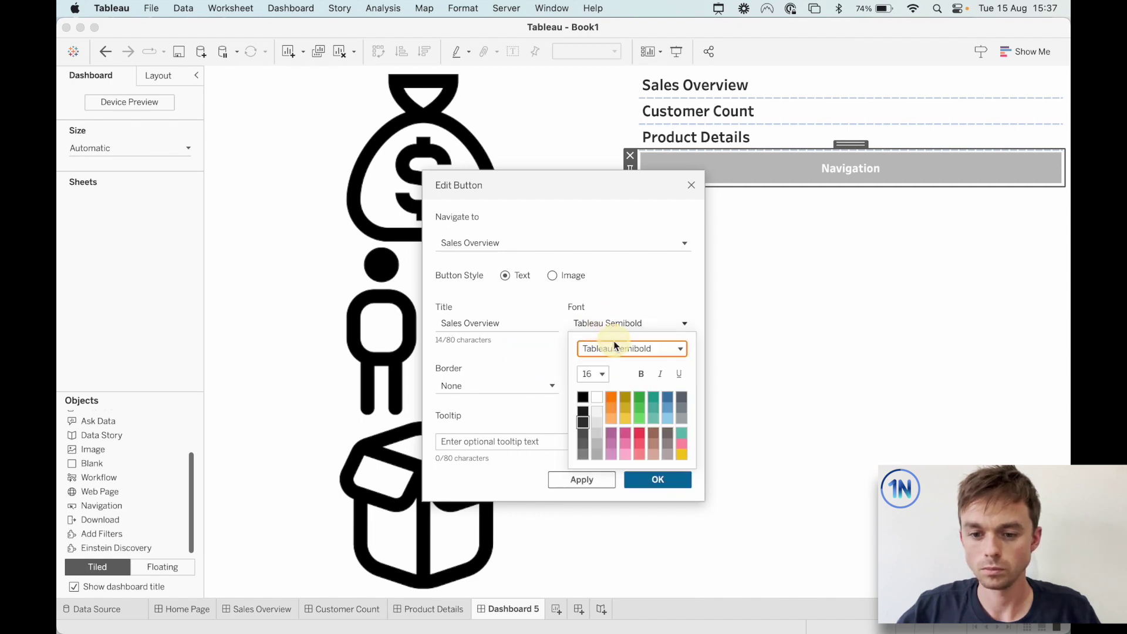
pyautogui.click(521, 354)
pyautogui.click(593, 480)
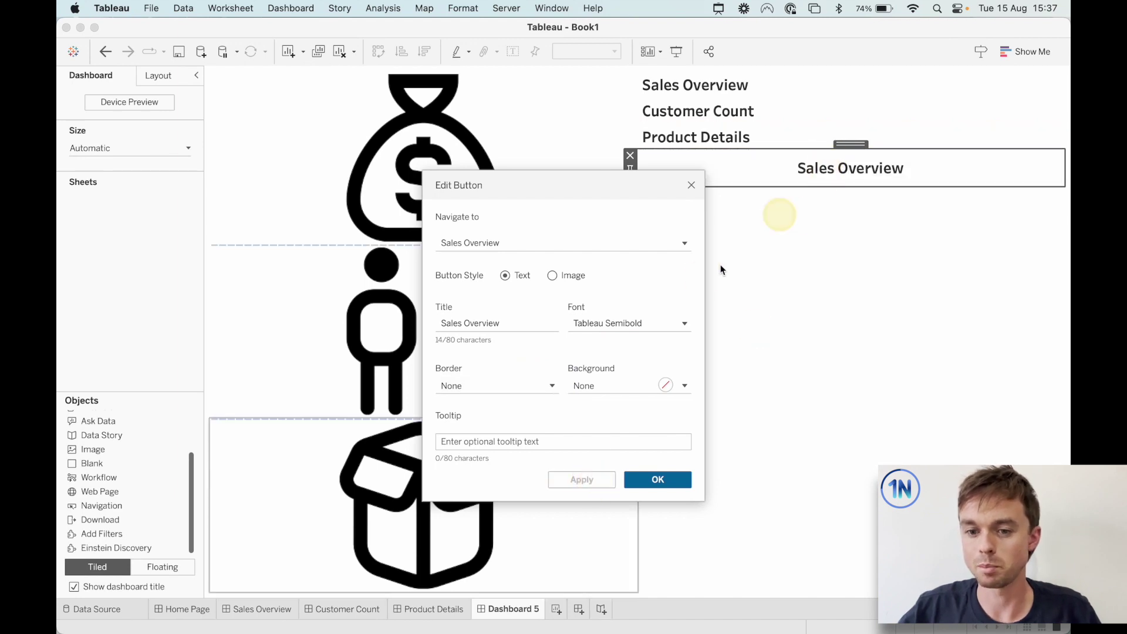
pyautogui.click(626, 321)
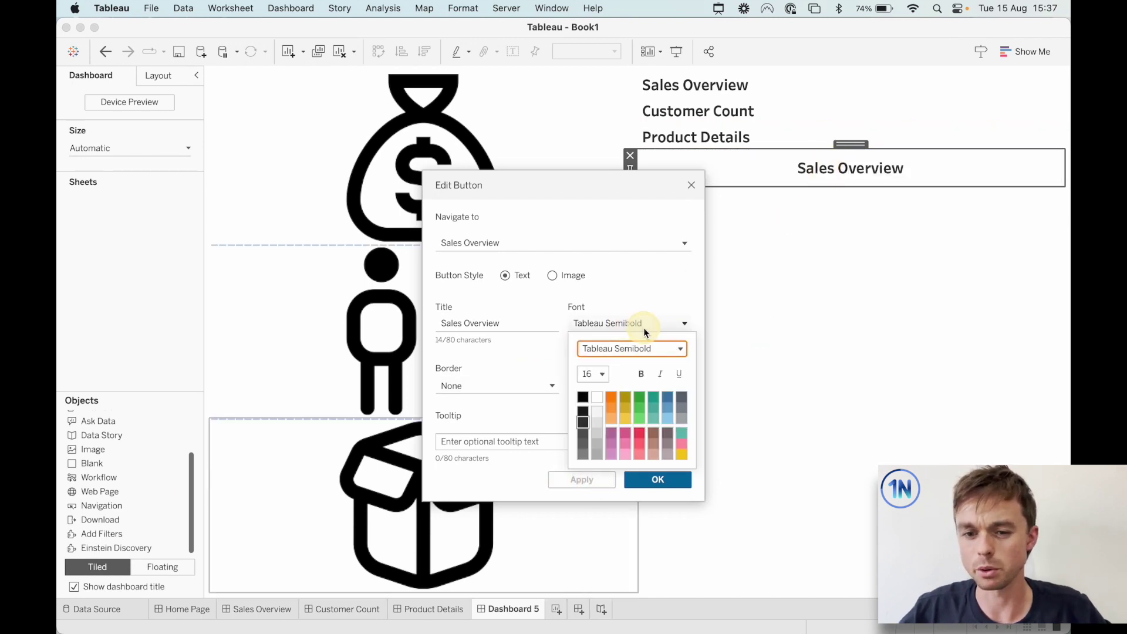
pyautogui.click(643, 325)
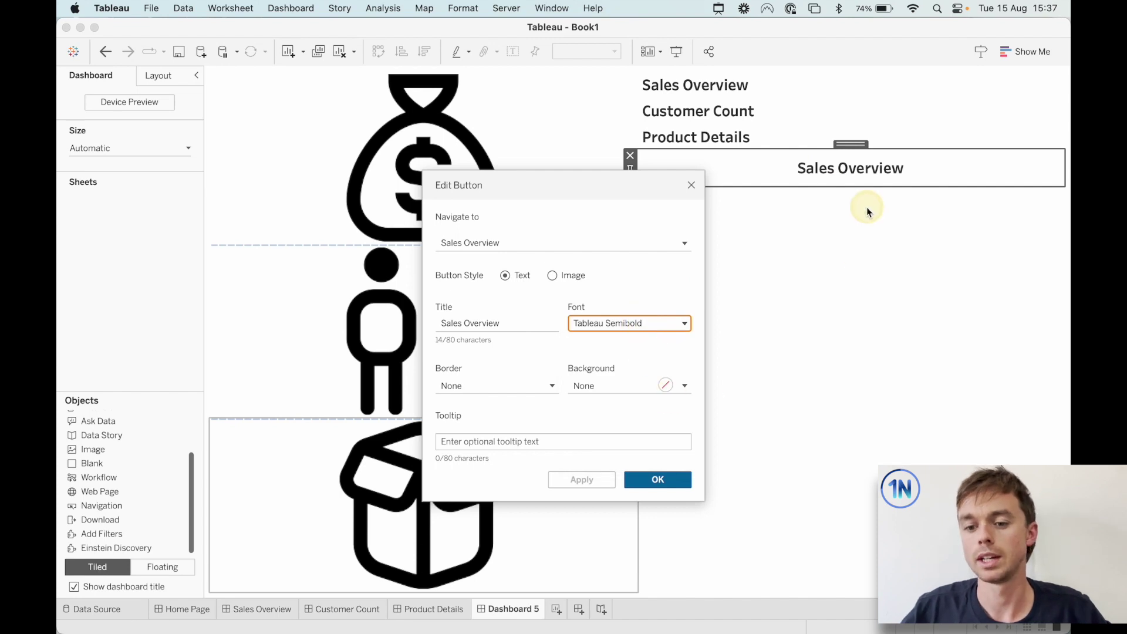
pyautogui.click(681, 481)
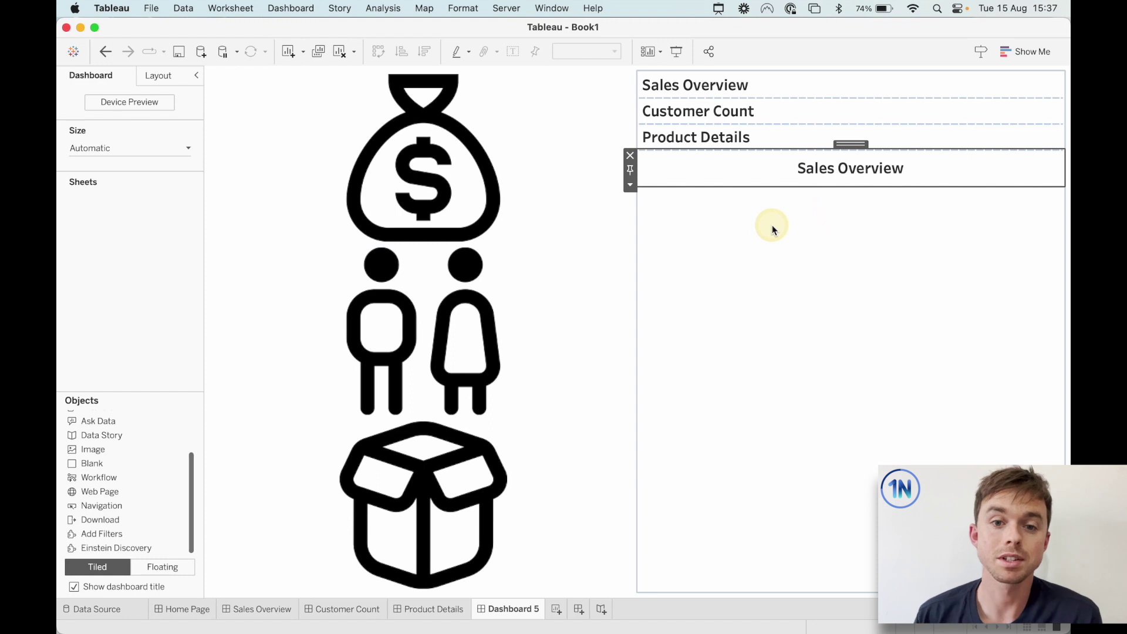
# - Remove the text-style Sales Overview navigation button below the Product Details label from the dashboard
pyautogui.click(630, 184)
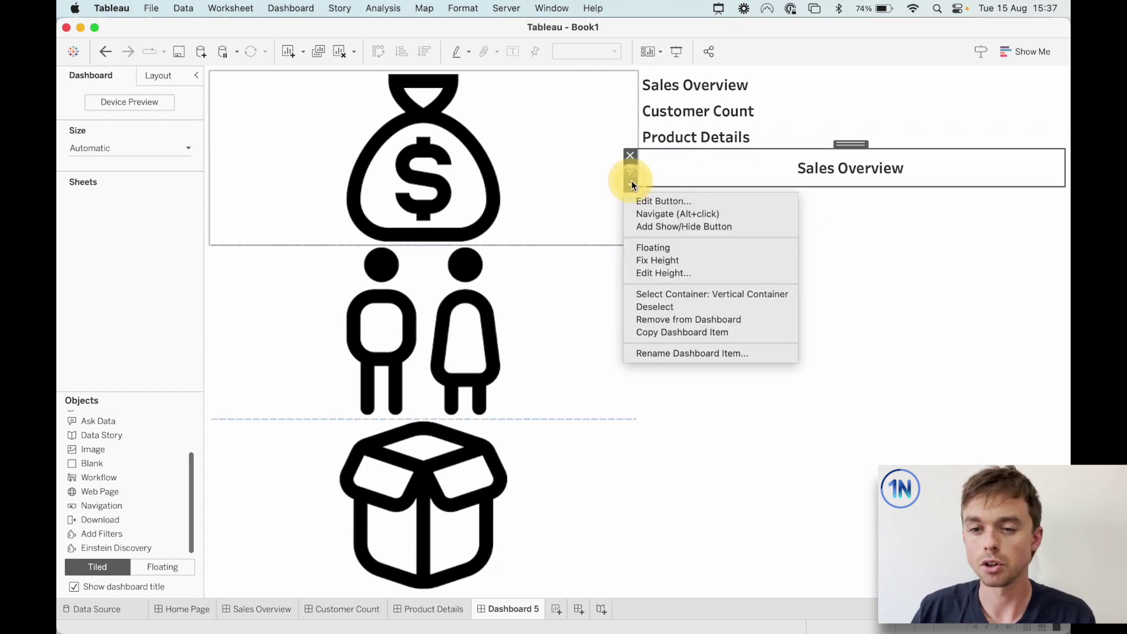
pyautogui.click(659, 200)
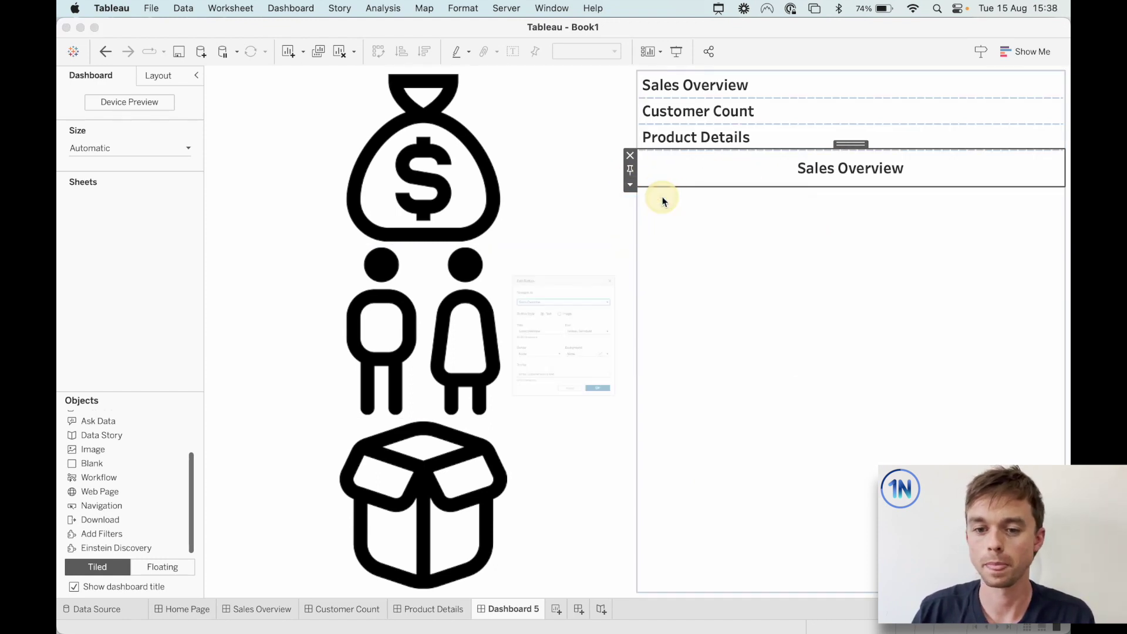
pyautogui.click(515, 323)
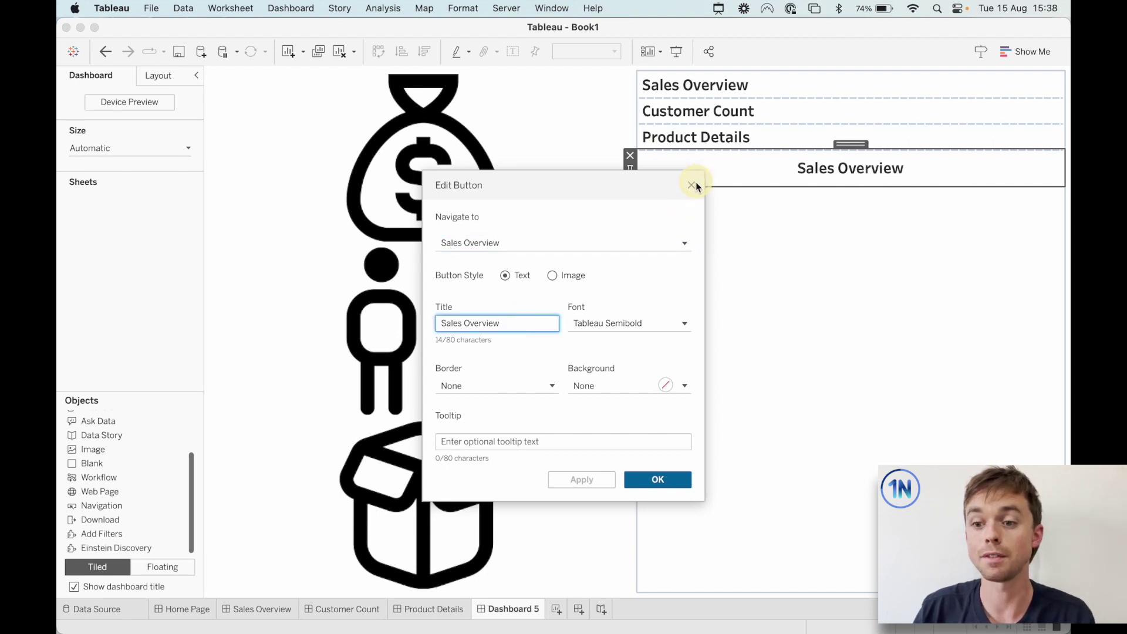
pyautogui.click(693, 184)
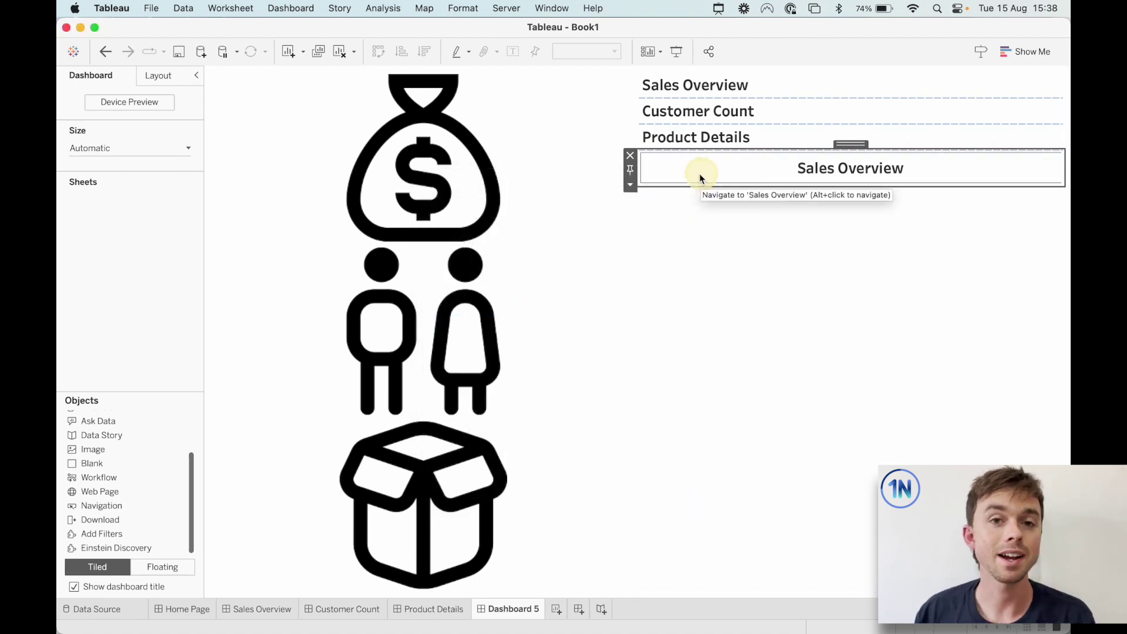
pyautogui.click(629, 156)
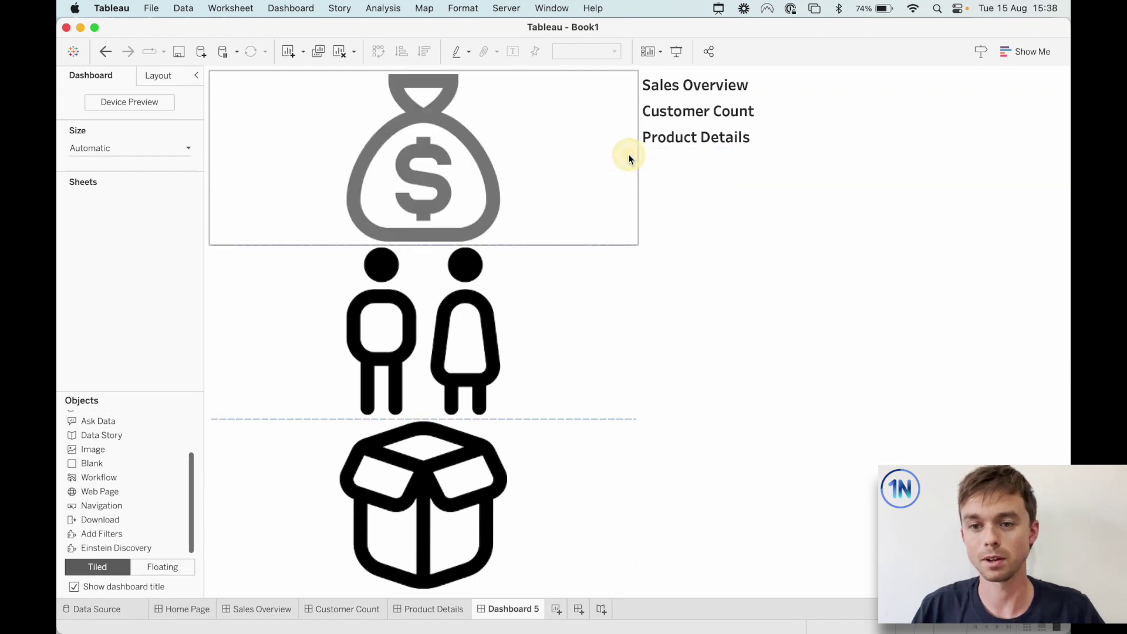
# - Distribute the contents of the vertical container holding the three image buttons evenly
pyautogui.click(770, 216)
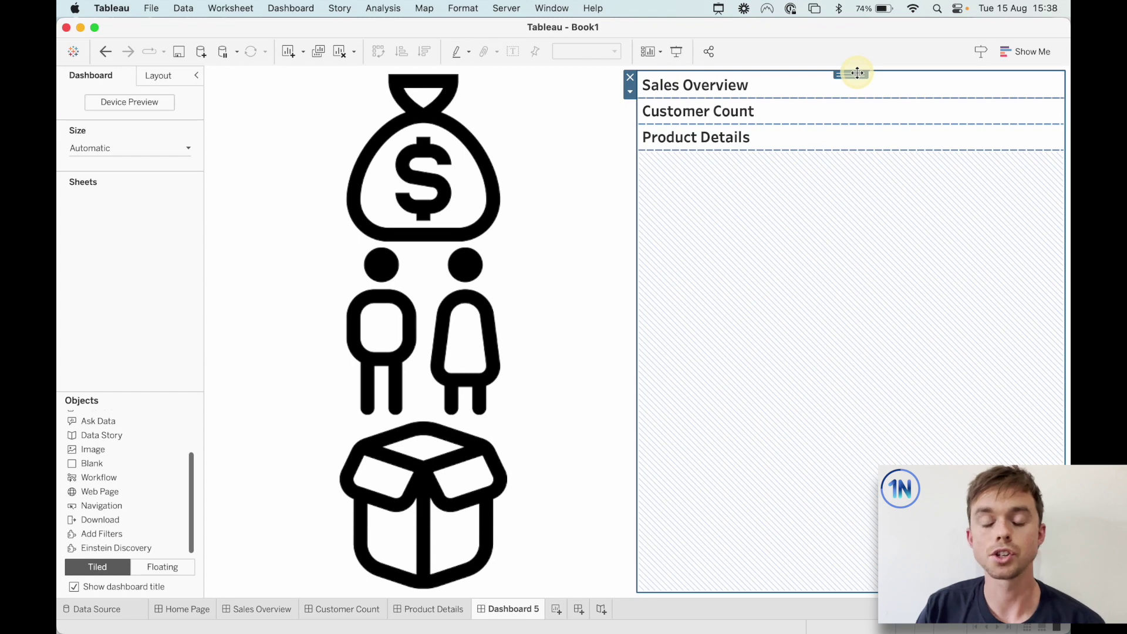
pyautogui.click(548, 142)
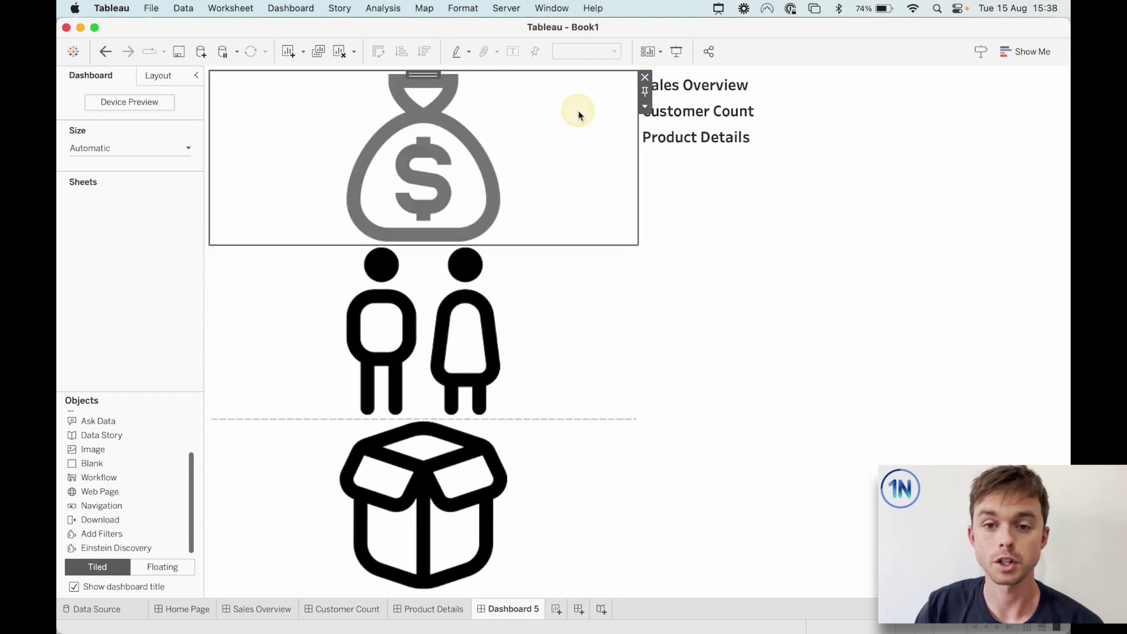
pyautogui.click(428, 73)
pyautogui.doubleClick(429, 74)
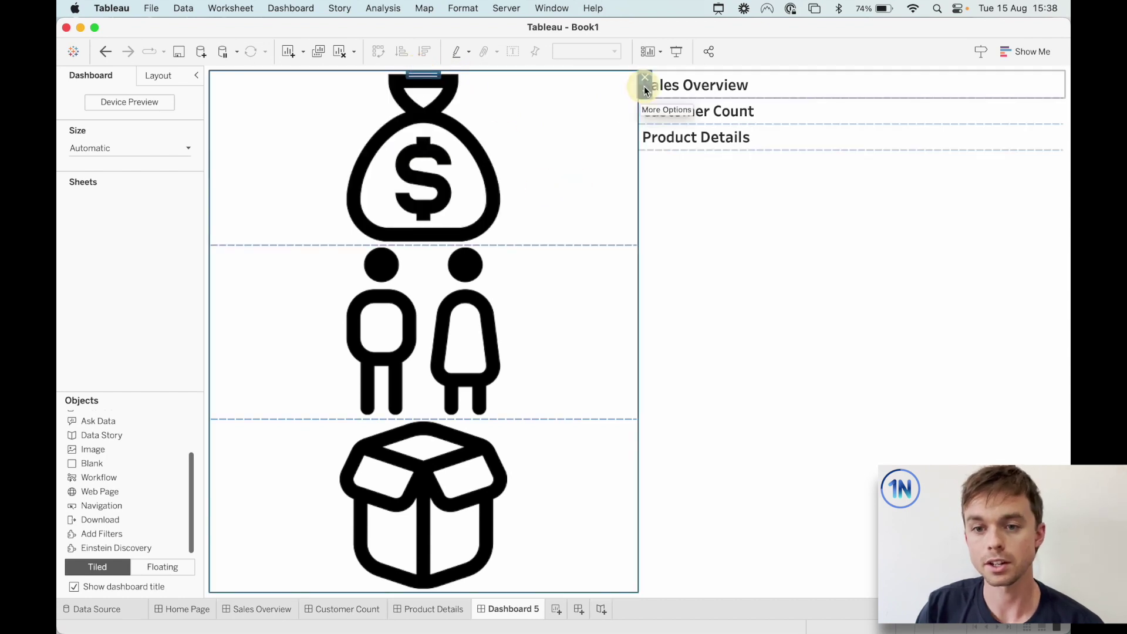
pyautogui.click(511, 118)
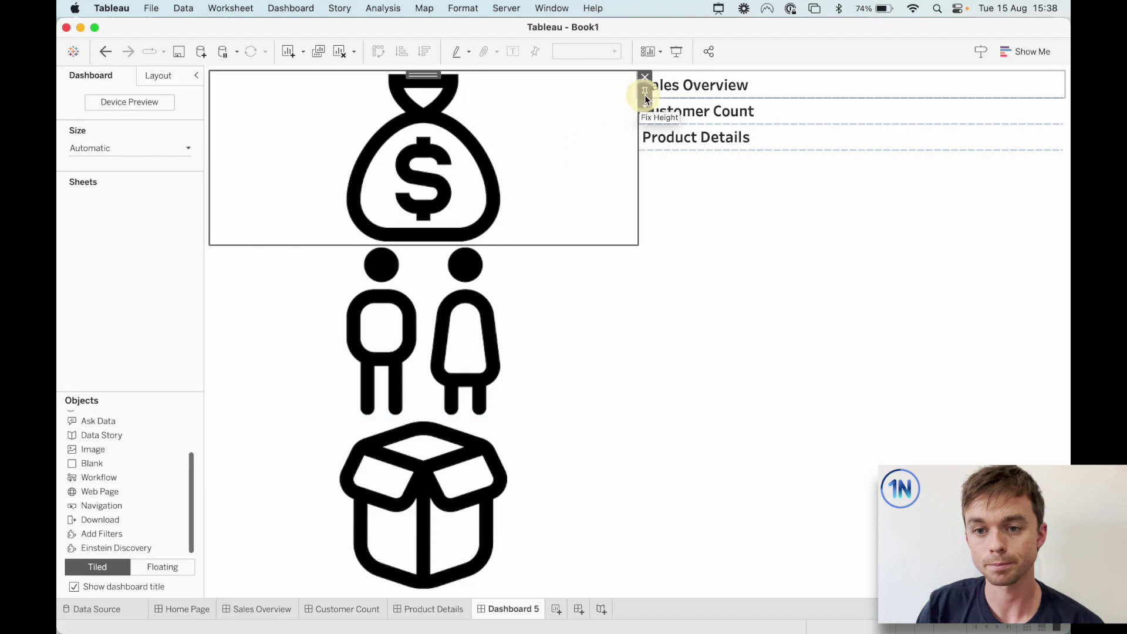
pyautogui.doubleClick(411, 73)
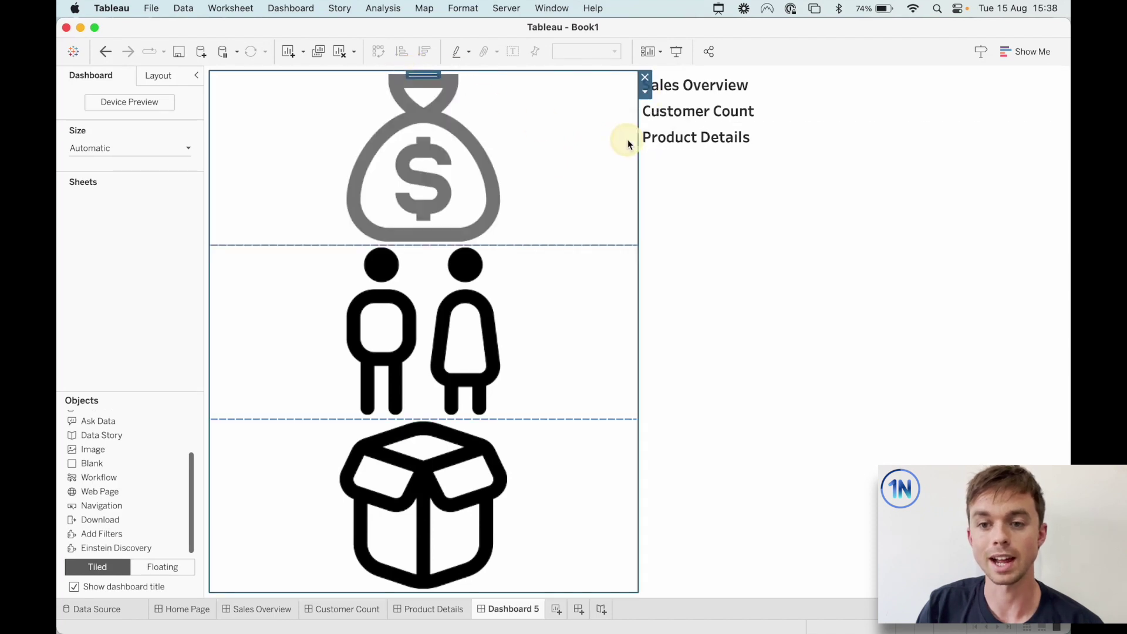
pyautogui.click(643, 94)
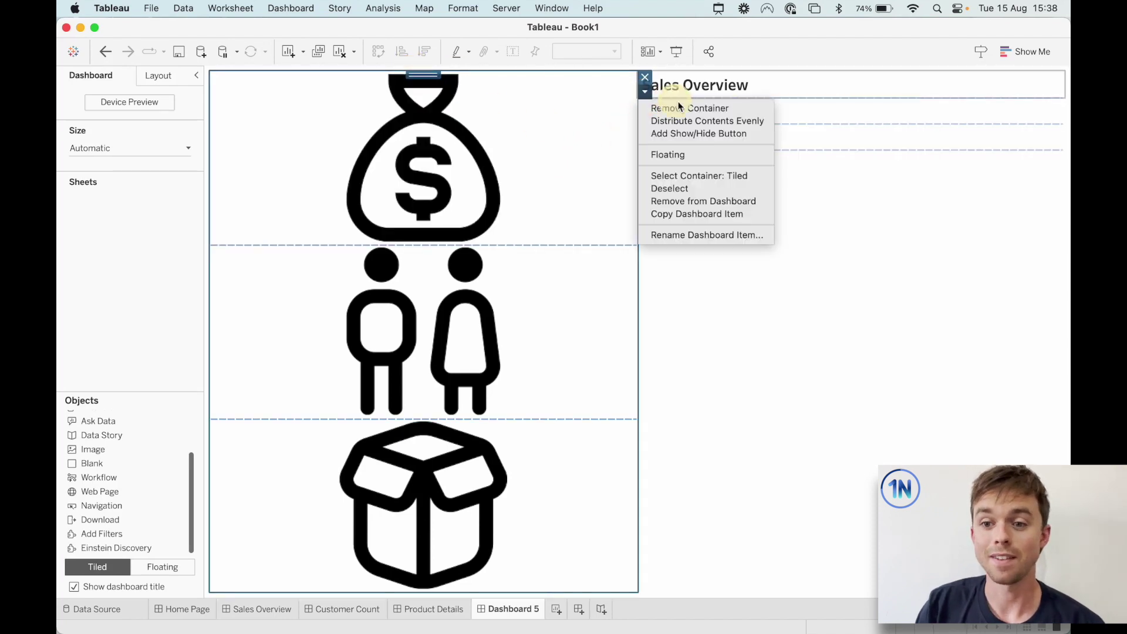
pyautogui.click(687, 117)
# - Distribute the three text labels evenly within their vertical container
pyautogui.click(734, 175)
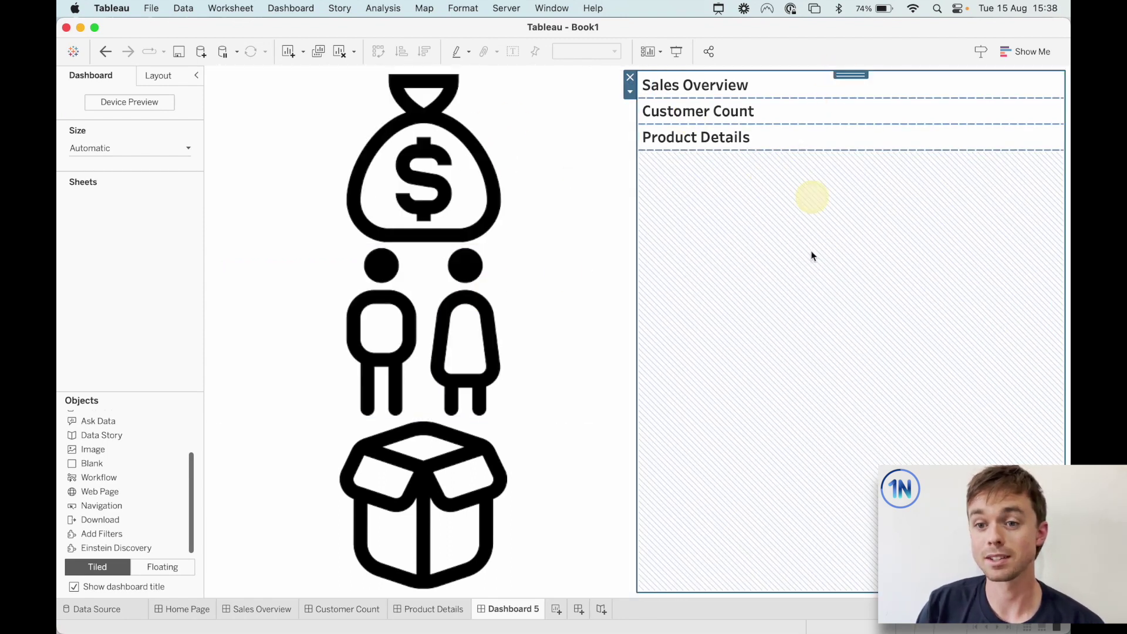
pyautogui.click(630, 91)
pyautogui.click(670, 122)
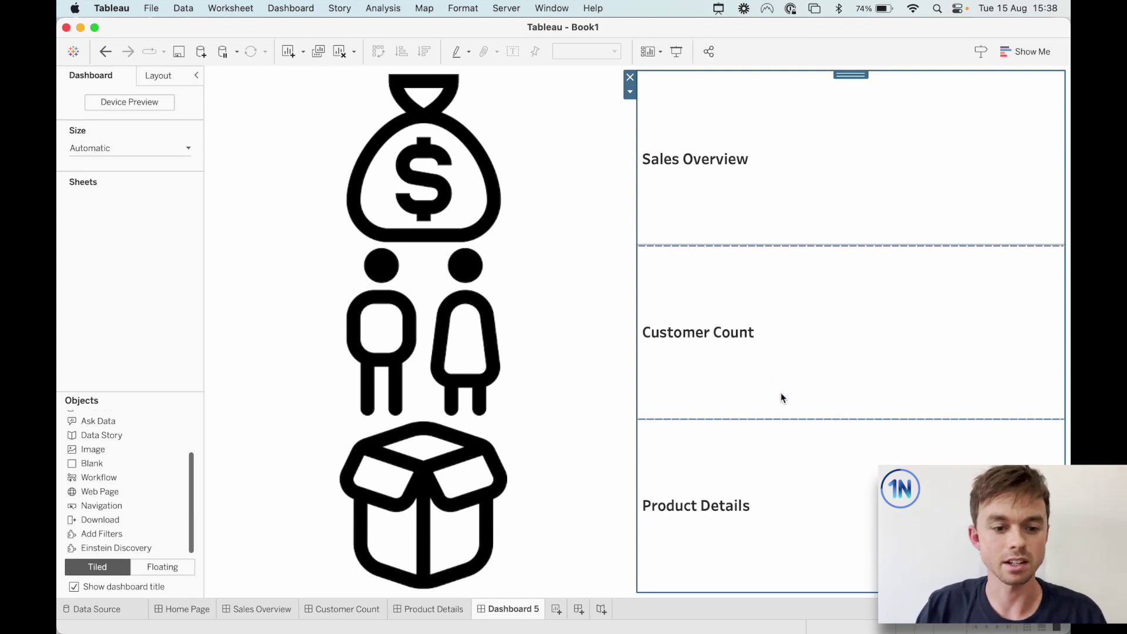
# - Add full-width blank objects above and below the buttons and labels, and adjust their heights to leave a compact central band
pyautogui.scroll(3, 114, 467)
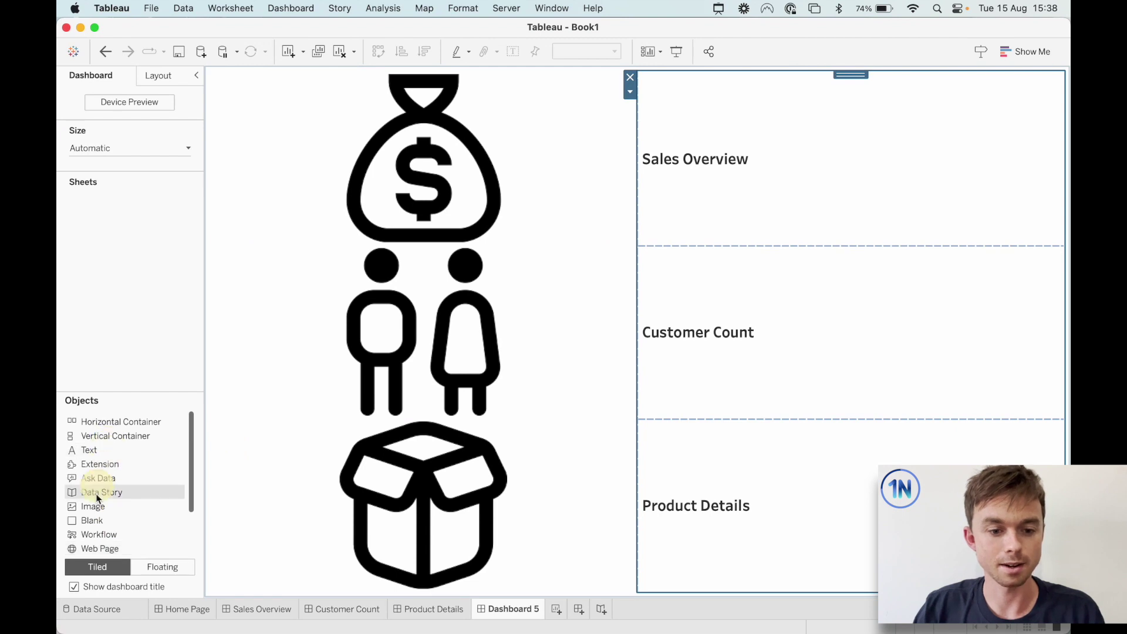
pyautogui.click(103, 521)
pyautogui.moveTo(103, 521); pyautogui.dragTo(550, 70)
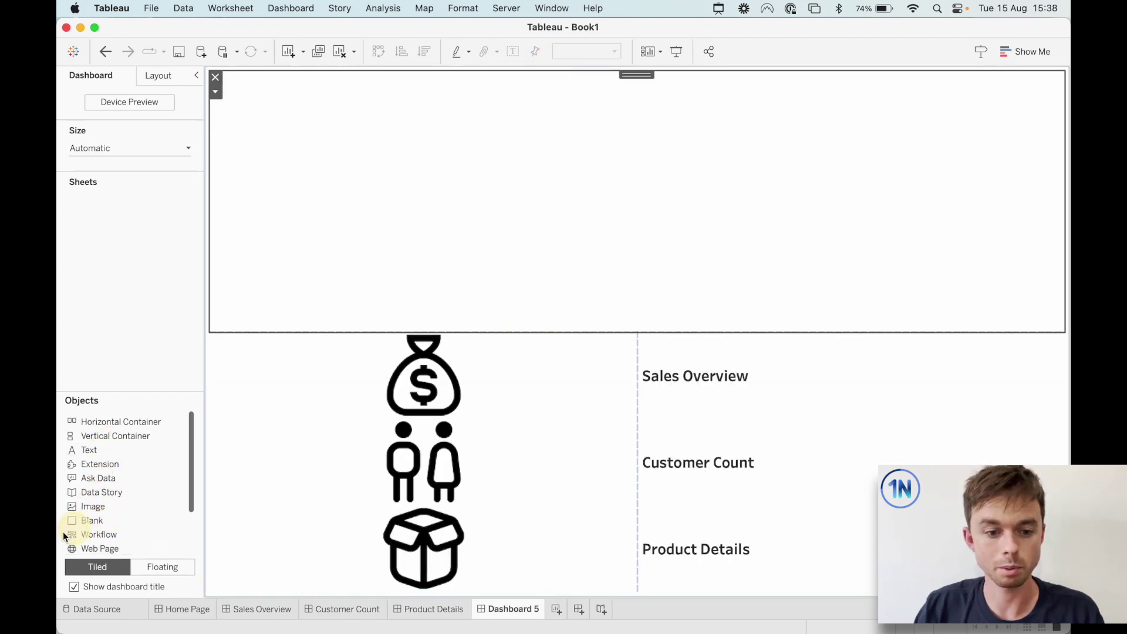
pyautogui.click(97, 517)
pyautogui.moveTo(90, 520)
pyautogui.mouseDown()
pyautogui.moveTo(501, 520)
pyautogui.moveTo(637, 577)
pyautogui.moveTo(636, 594)
pyautogui.mouseUp()
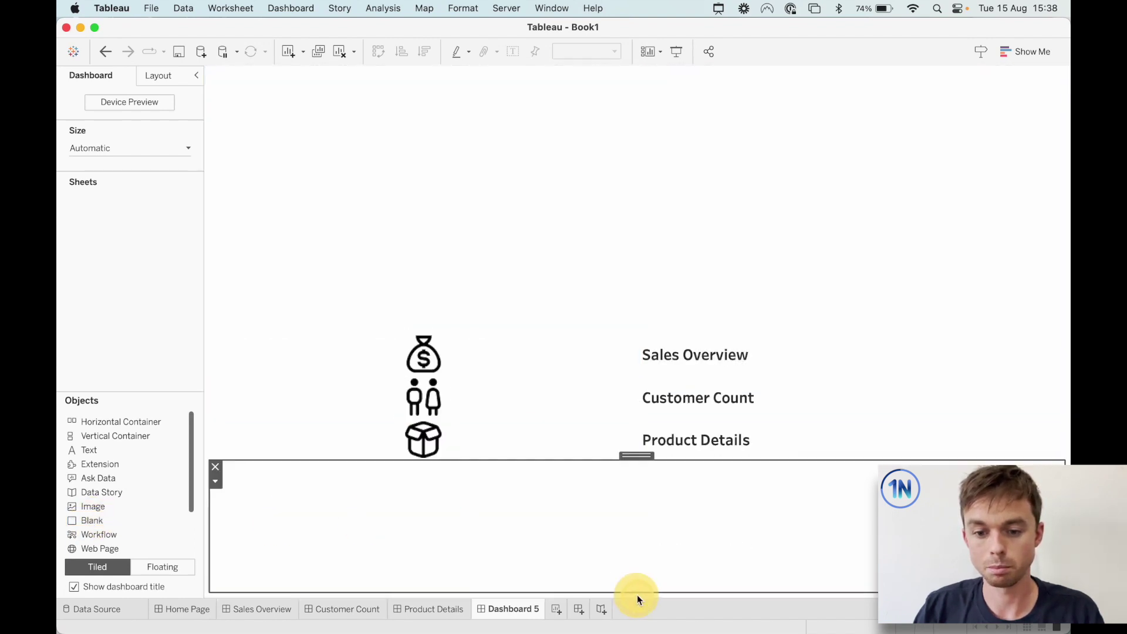
pyautogui.click(578, 319)
pyautogui.moveTo(567, 332); pyautogui.dragTo(570, 434)
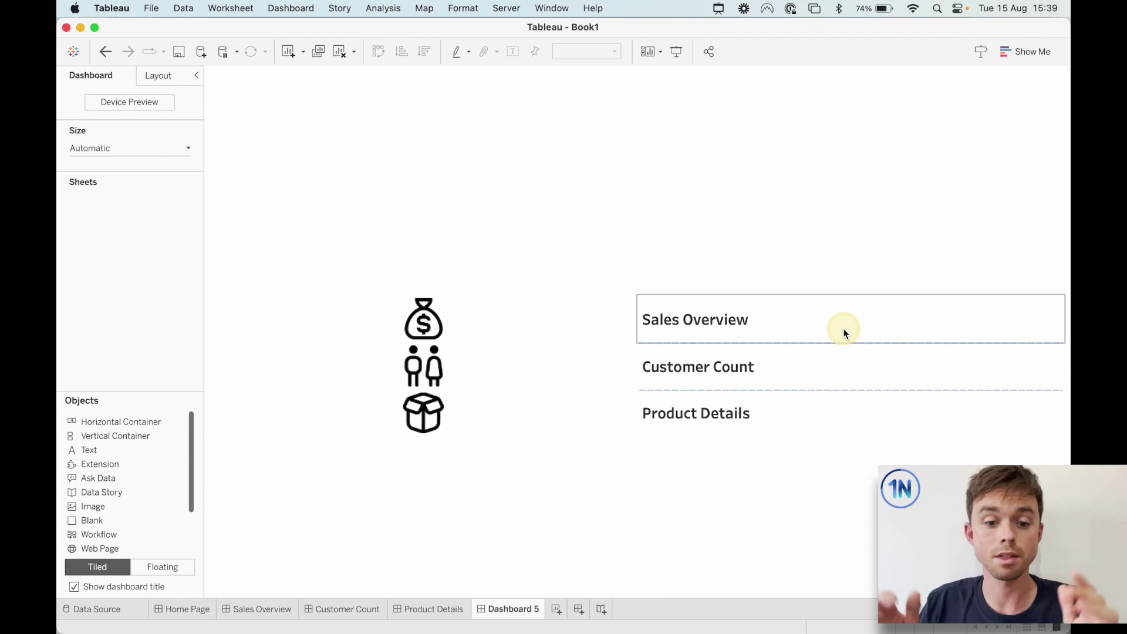
# - Add a blank object on each side of the button and label columns, and narrow the label column
pyautogui.moveTo(93, 521); pyautogui.dragTo(212, 366)
pyautogui.moveTo(89, 522); pyautogui.dragTo(1045, 386)
pyautogui.moveTo(851, 352); pyautogui.dragTo(796, 352)
pyautogui.click(597, 360)
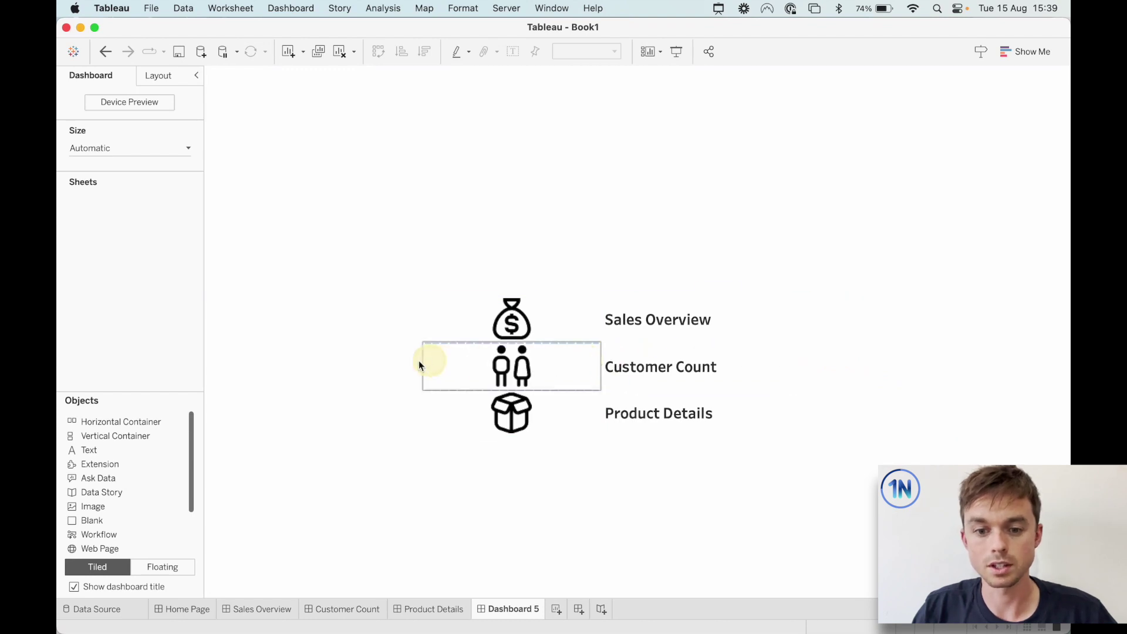
# - Narrow the icon column to sit close beside the labels and reduce the height of the central band
pyautogui.moveTo(424, 360); pyautogui.dragTo(536, 362)
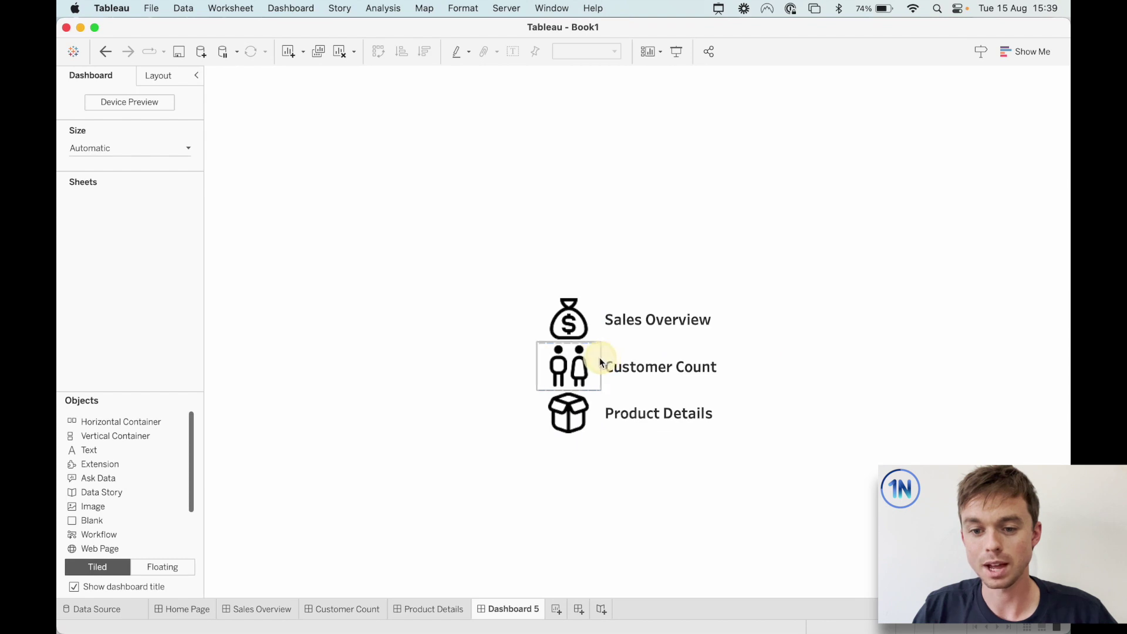
pyautogui.moveTo(598, 358); pyautogui.dragTo(593, 359)
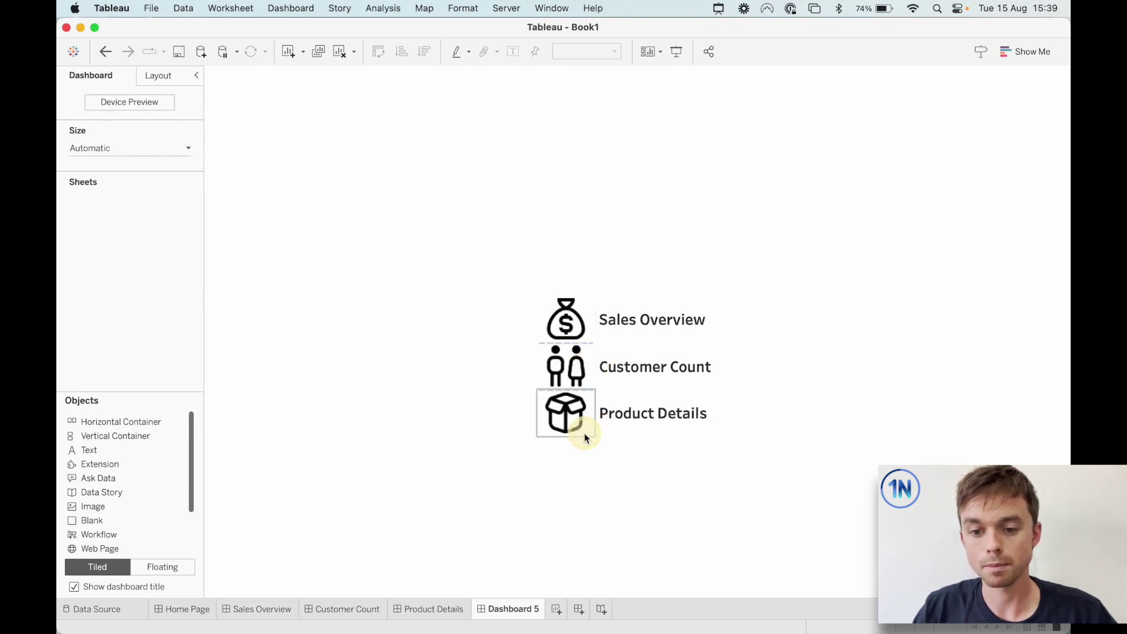
pyautogui.moveTo(583, 434); pyautogui.dragTo(151, 352)
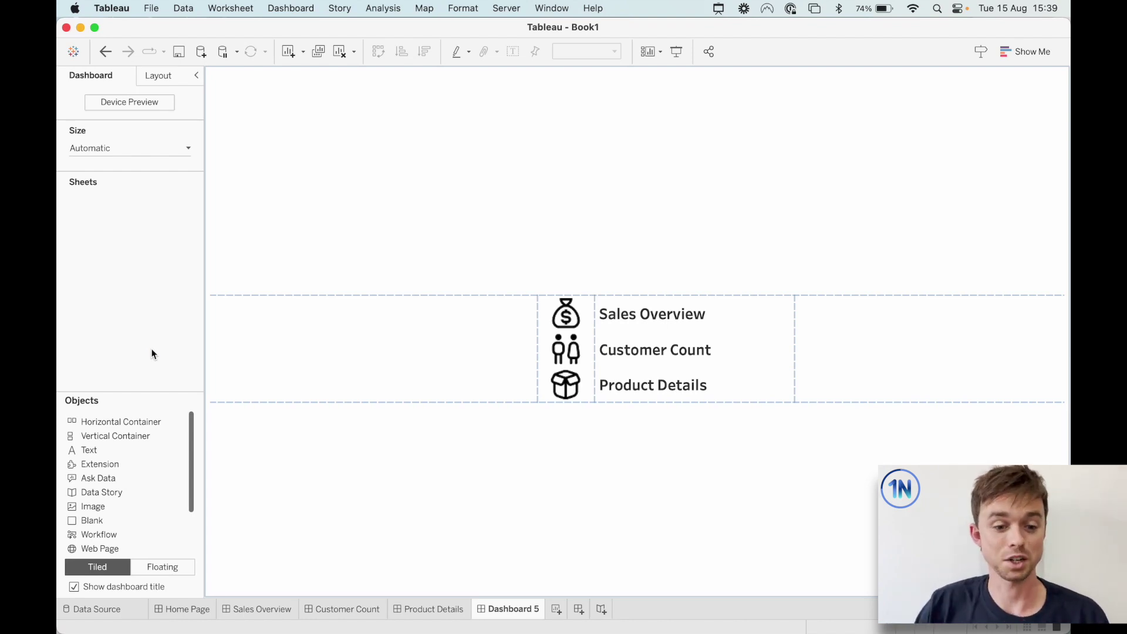
# - Add a text object above the buttons reading "Business Overview Dashboard" in 26-point Tableau Semibold
pyautogui.moveTo(103, 450); pyautogui.dragTo(603, 245)
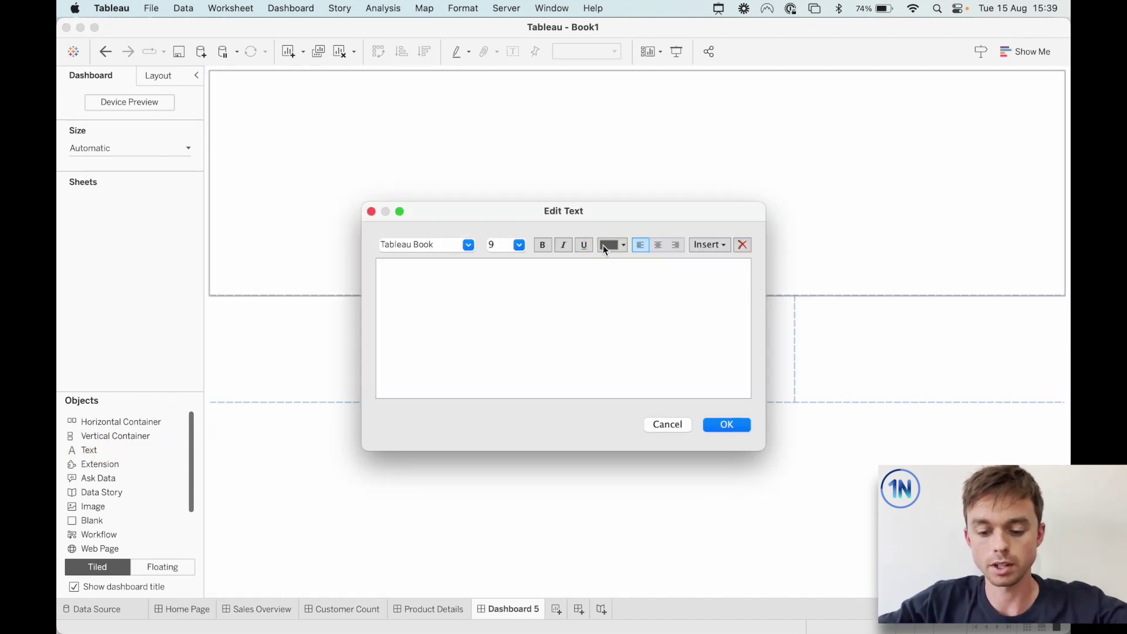
pyautogui.write('Business Overview Dashboard')
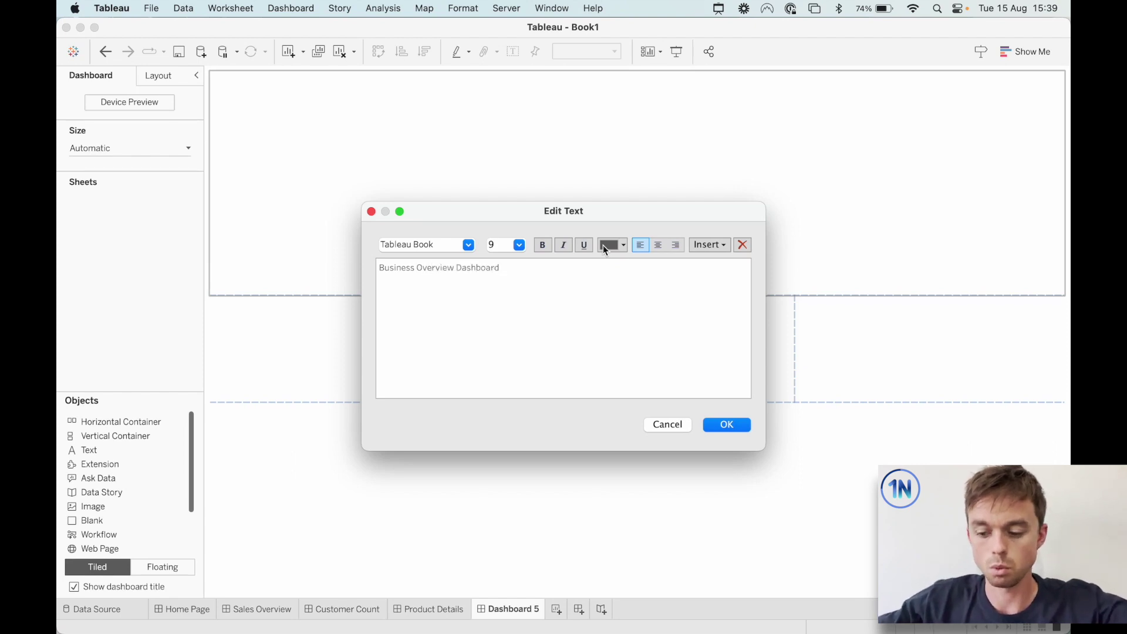
pyautogui.press('super+a')
pyautogui.click(519, 245)
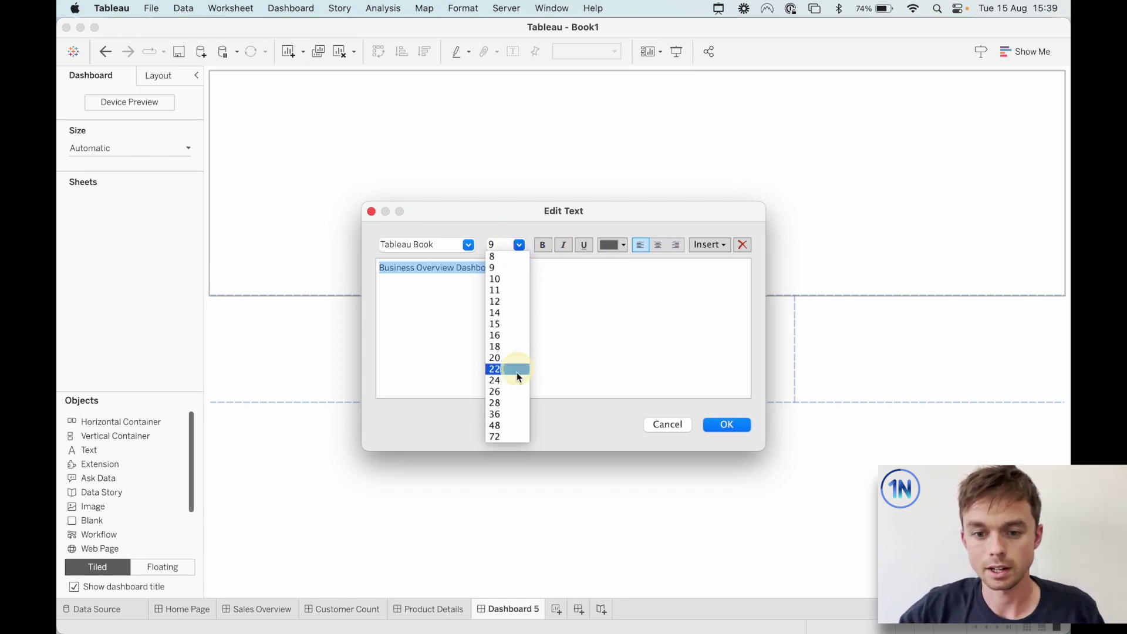
pyautogui.click(515, 390)
pyautogui.click(468, 245)
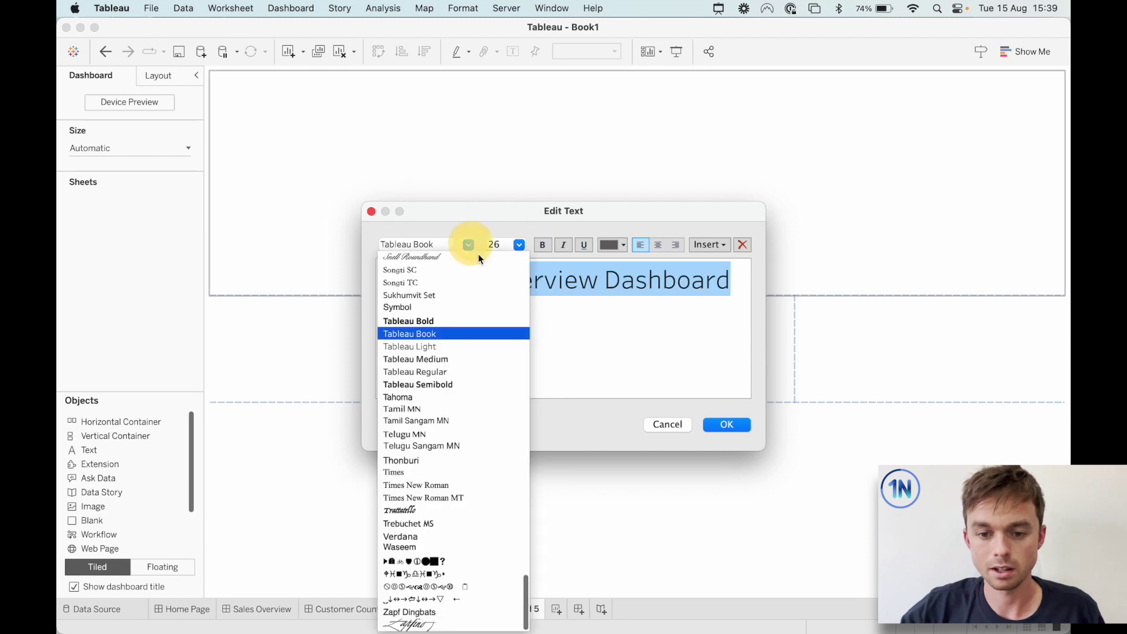
pyautogui.click(483, 385)
# - Colour the title text dark teal, centre it and apply the edits
pyautogui.click(608, 246)
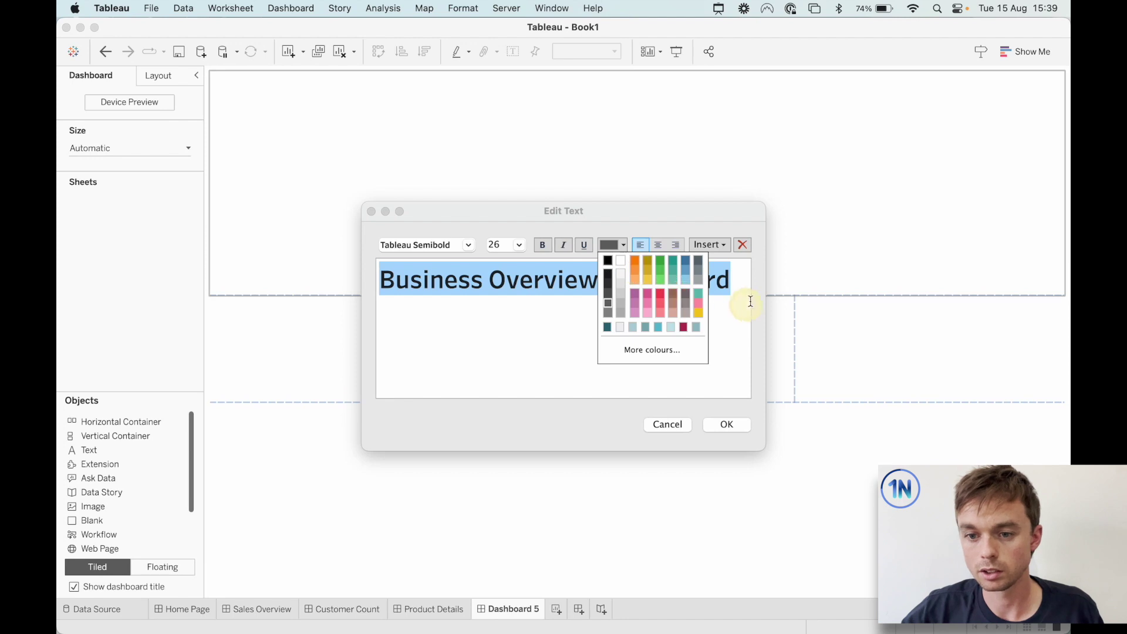
pyautogui.click(608, 327)
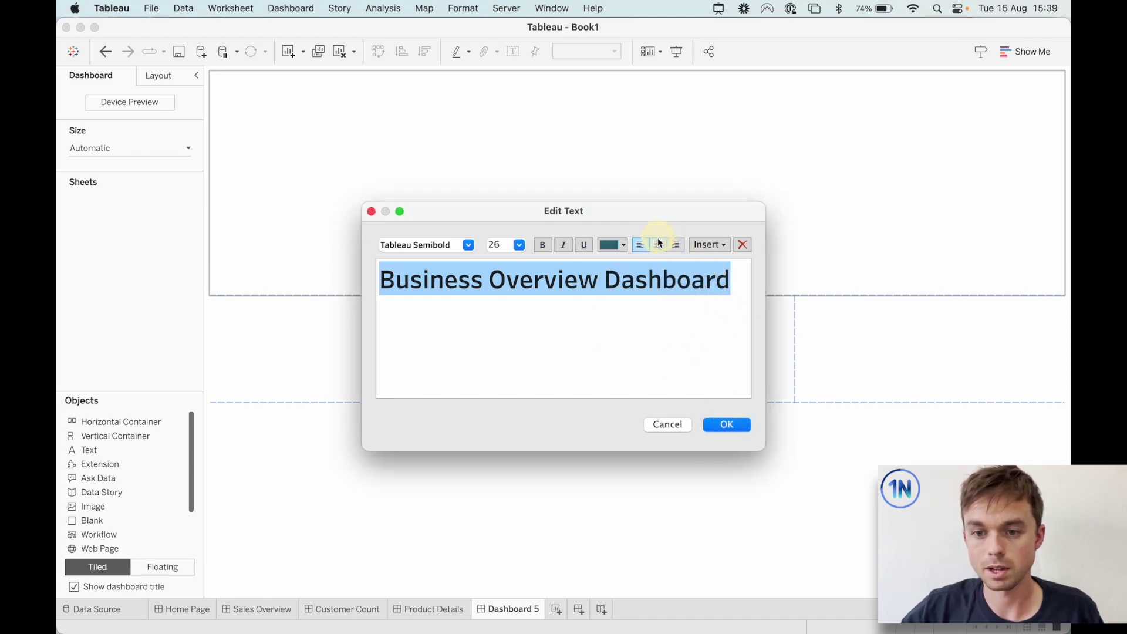
pyautogui.click(658, 244)
pyautogui.click(721, 426)
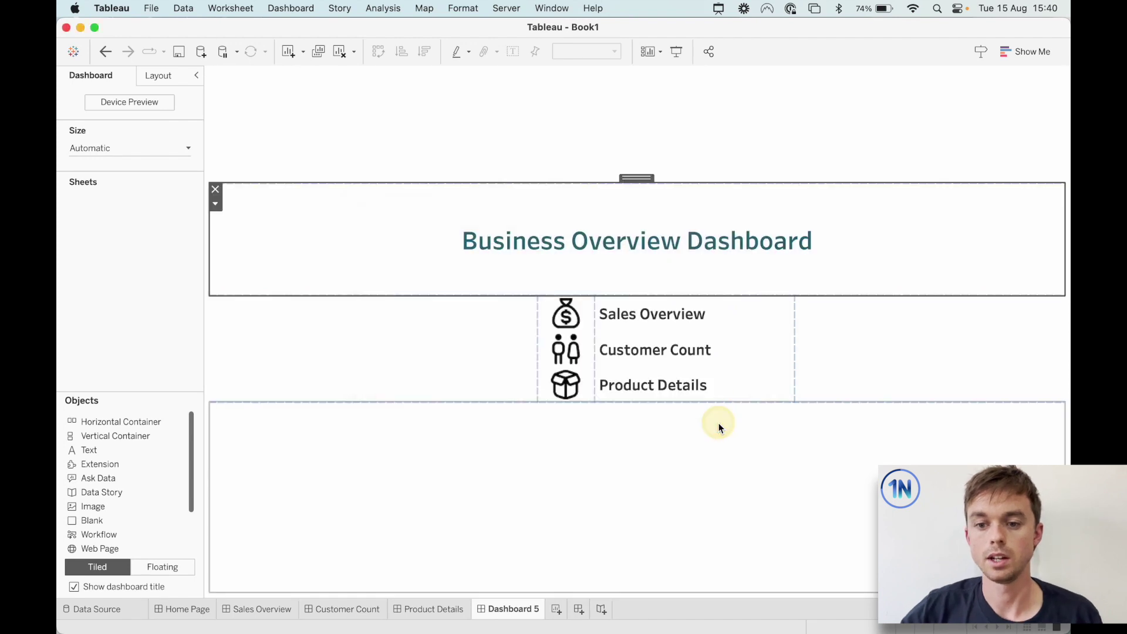
pyautogui.click(262, 252)
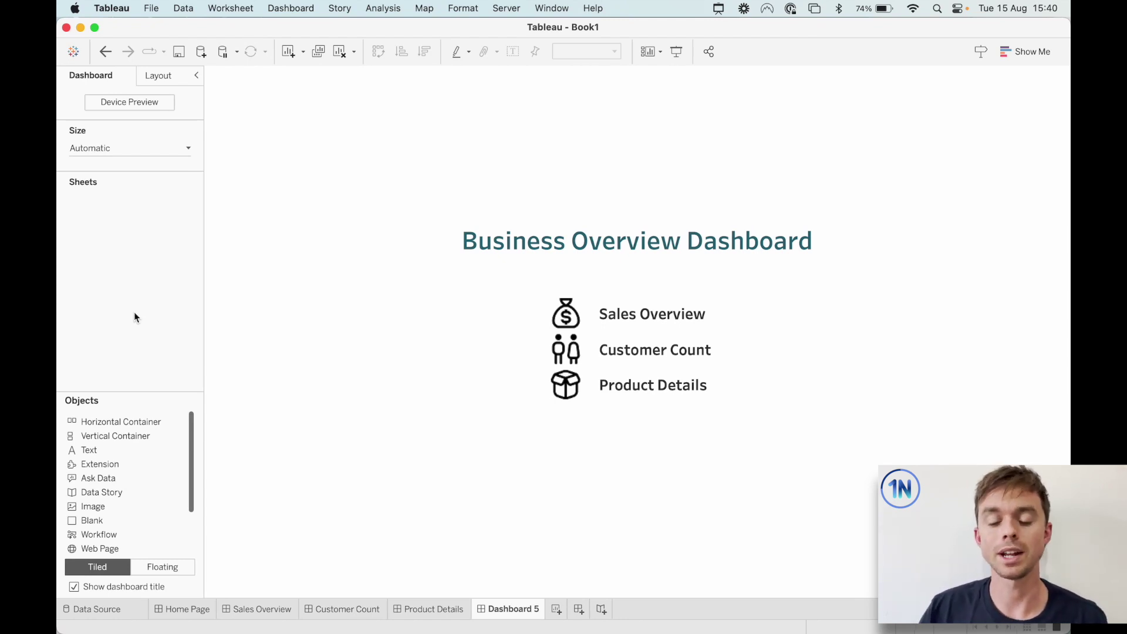
pyautogui.moveTo(92, 520); pyautogui.dragTo(376, 164)
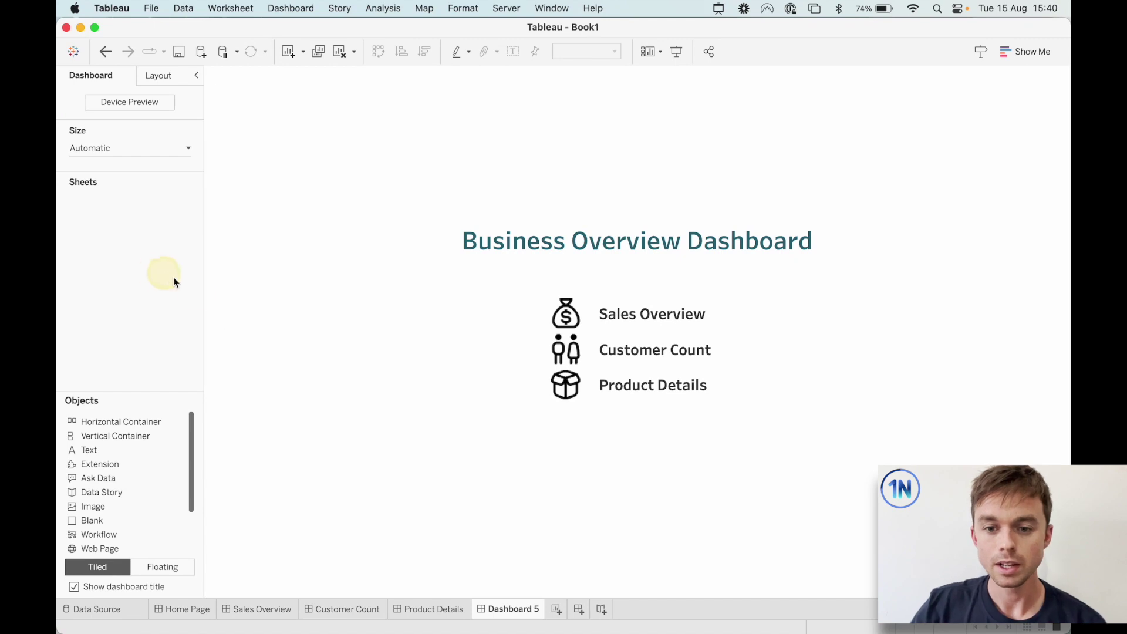
# - Examine the home navigation button on the Sales Overview dashboard and open the Customer Count dashboard
pyautogui.click(265, 610)
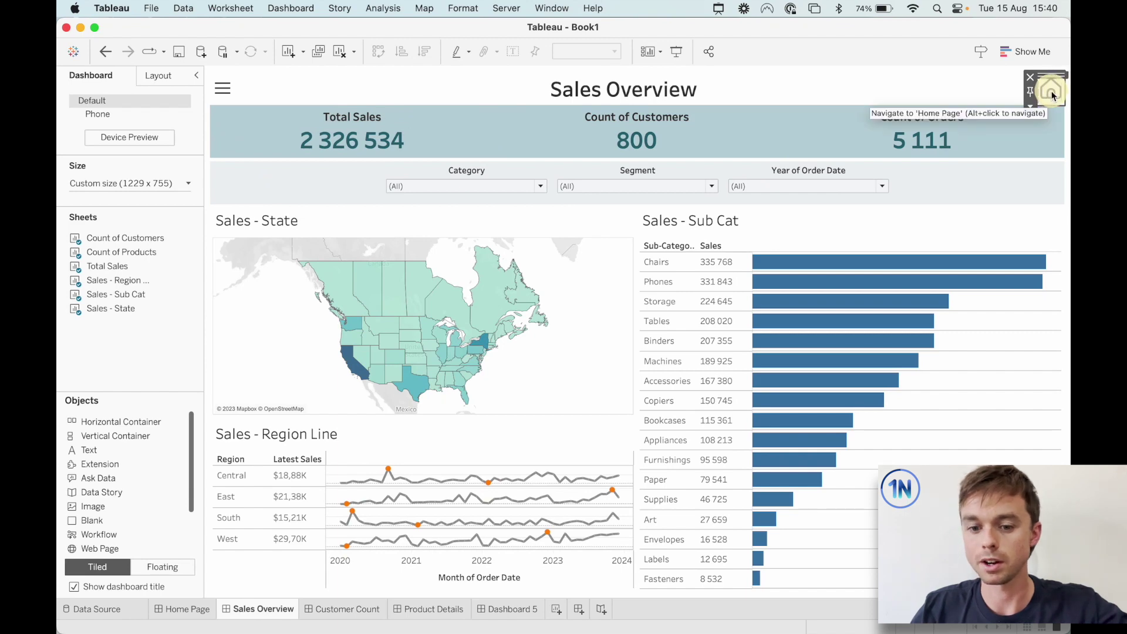
pyautogui.click(261, 607)
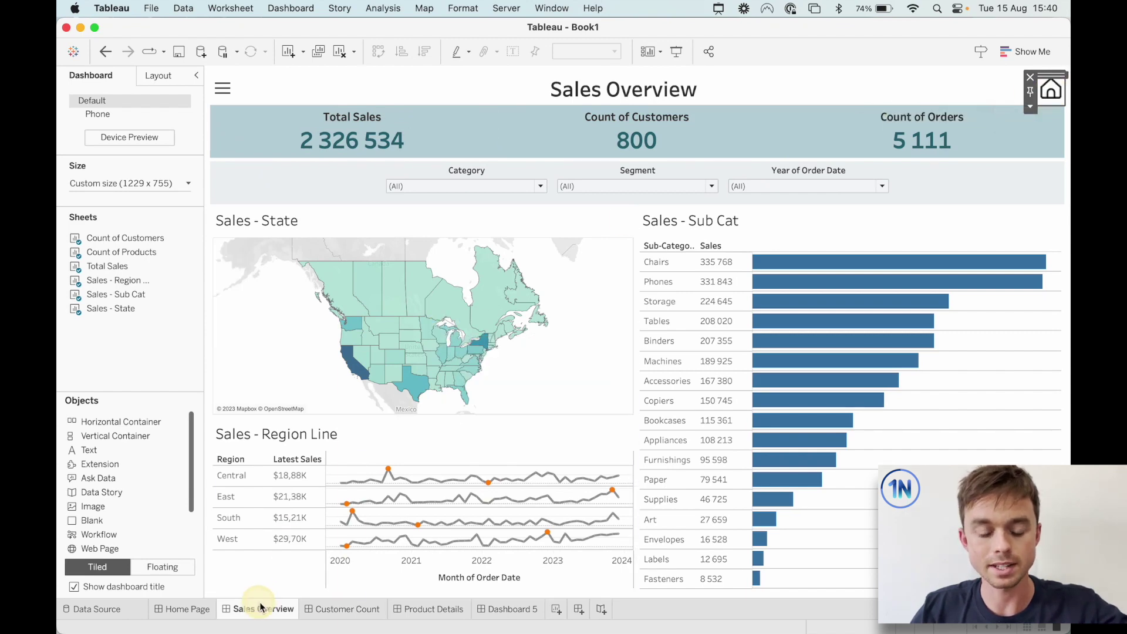
pyautogui.click(339, 608)
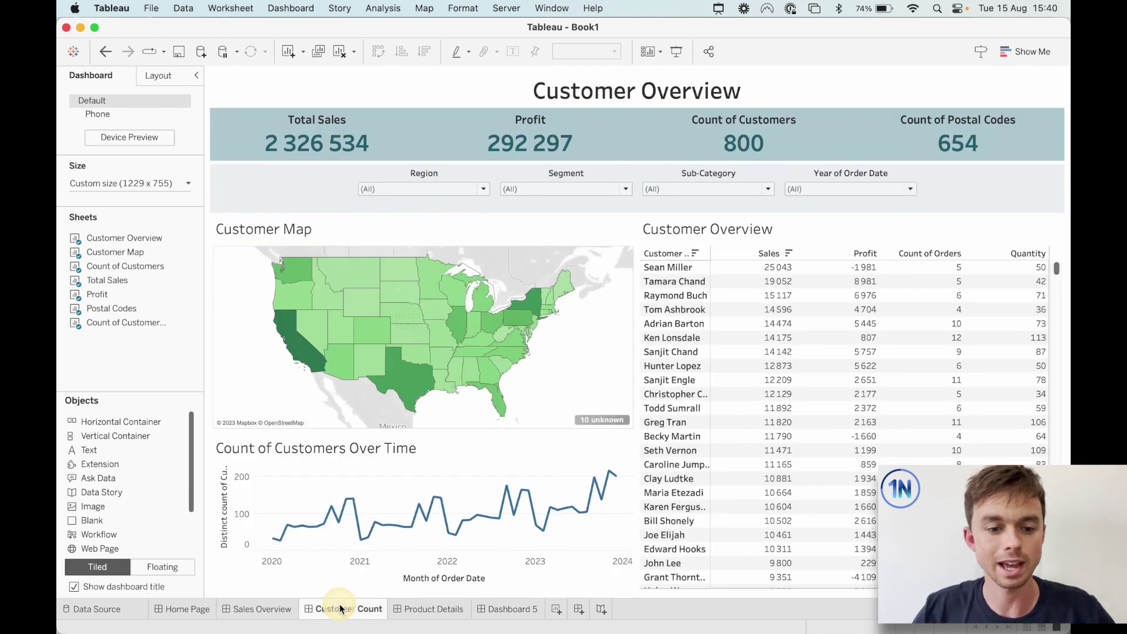
pyautogui.click(148, 468)
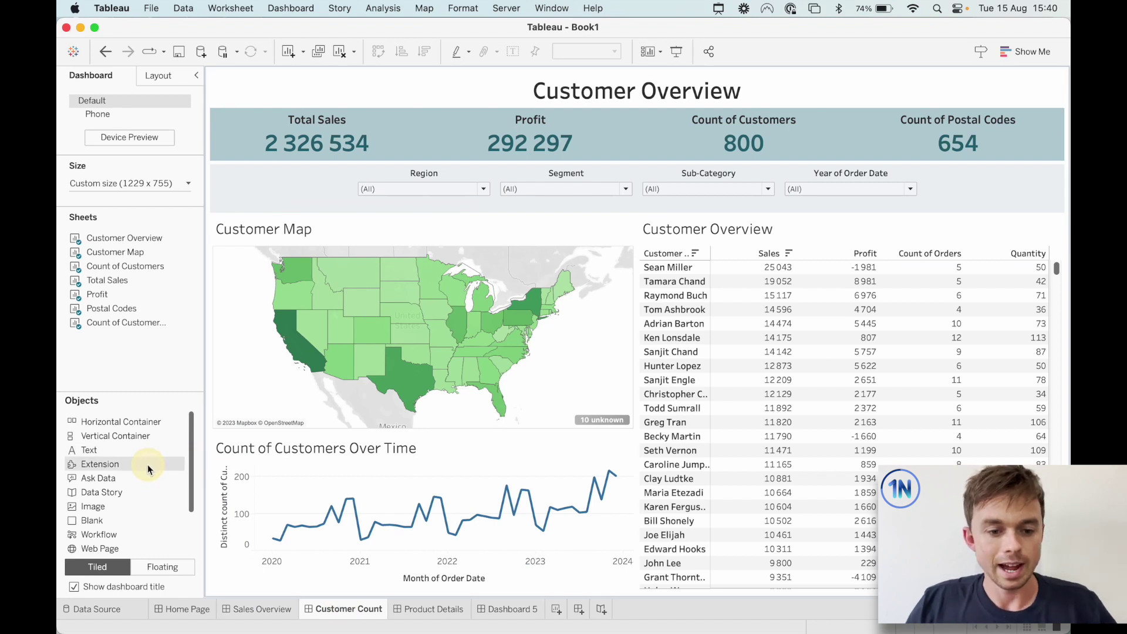
pyautogui.scroll(-3, 141, 481)
pyautogui.moveTo(114, 513); pyautogui.dragTo(1034, 82)
pyautogui.moveTo(979, 72)
pyautogui.mouseDown()
pyautogui.moveTo(1001, 84)
pyautogui.moveTo(966, 152)
pyautogui.moveTo(1025, 84)
pyautogui.moveTo(974, 199)
pyautogui.moveTo(928, 151)
pyautogui.moveTo(1017, 94)
pyautogui.moveTo(1051, 88)
pyautogui.moveTo(148, 390)
pyautogui.mouseUp()
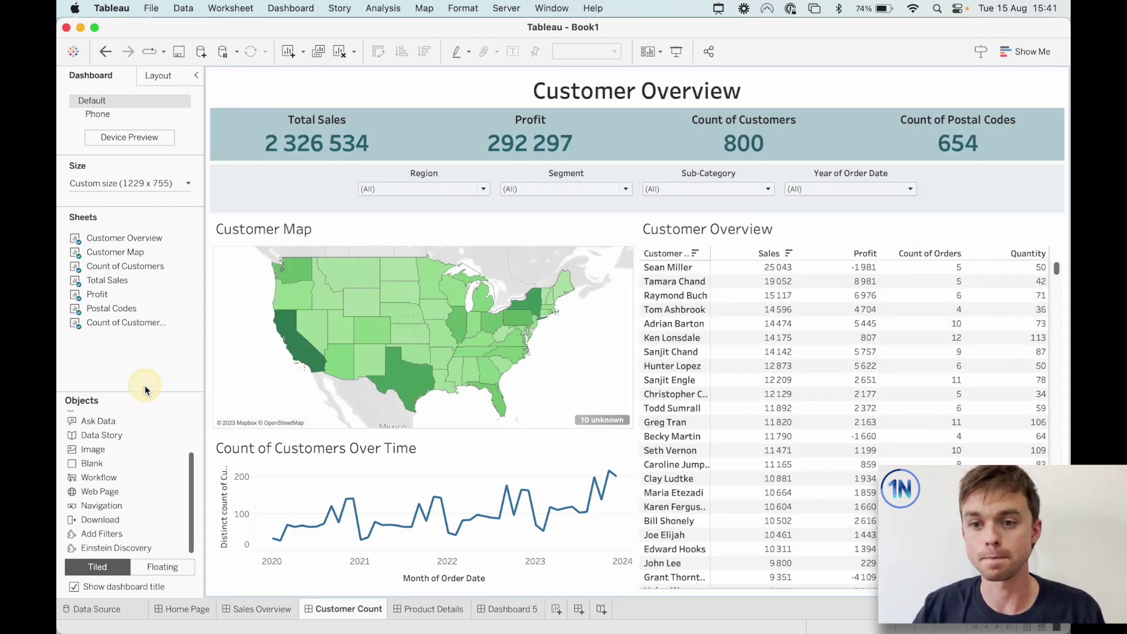
pyautogui.click(787, 90)
pyautogui.moveTo(749, 105); pyautogui.dragTo(759, 163)
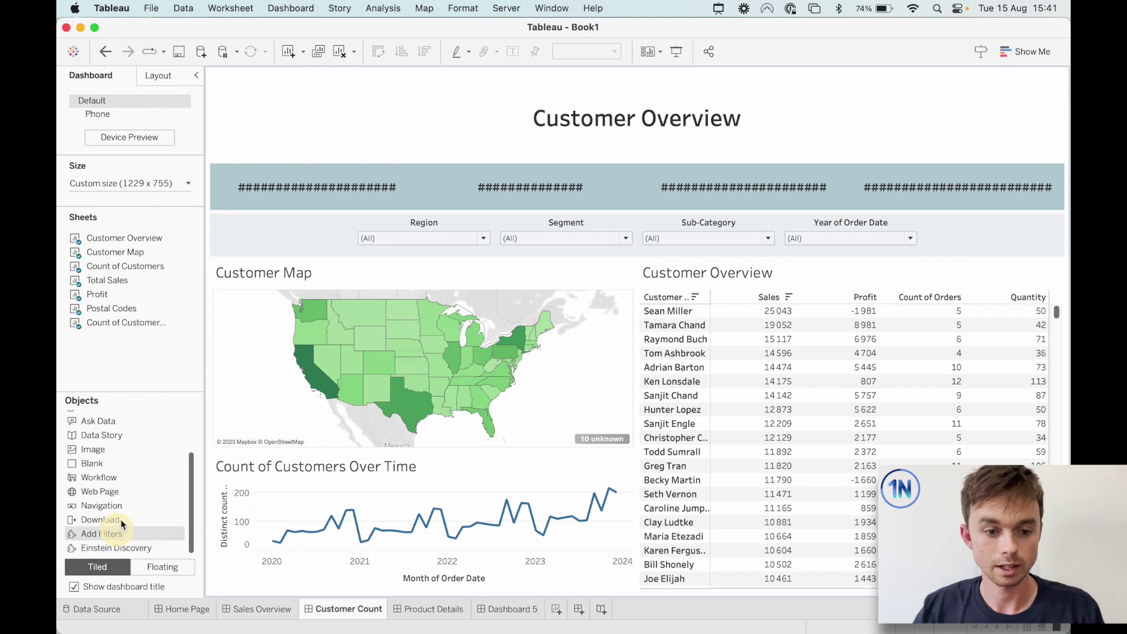
pyautogui.scroll(1, 115, 516)
pyautogui.moveTo(104, 527); pyautogui.dragTo(116, 289)
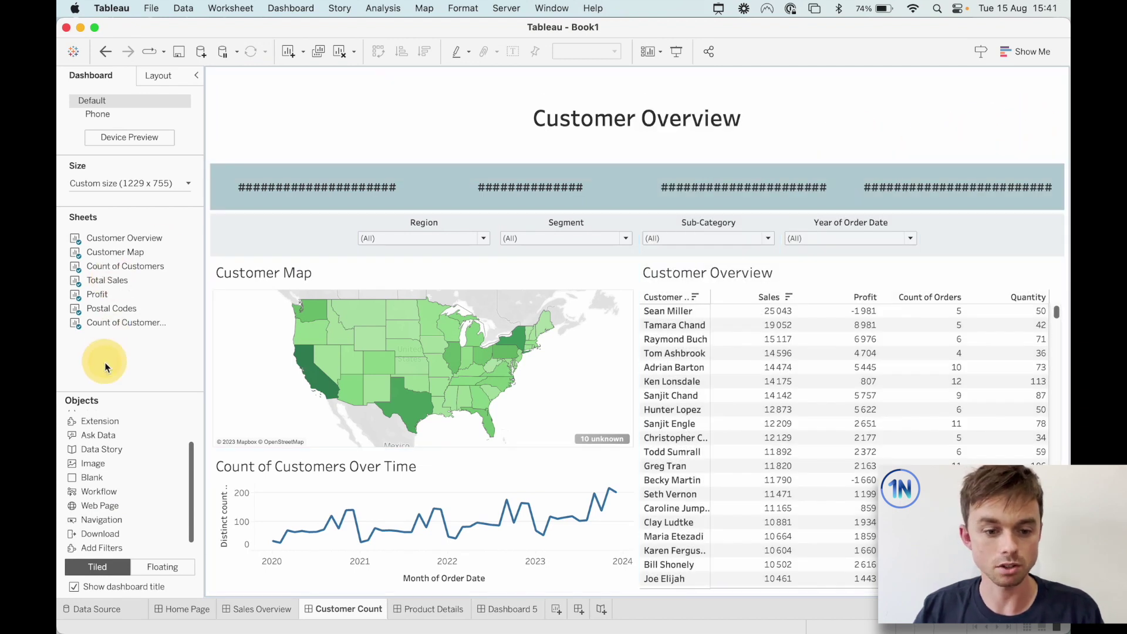
# - Add a full-width horizontal container above the Customer Overview title and move the title into it
pyautogui.scroll(3, 88, 529)
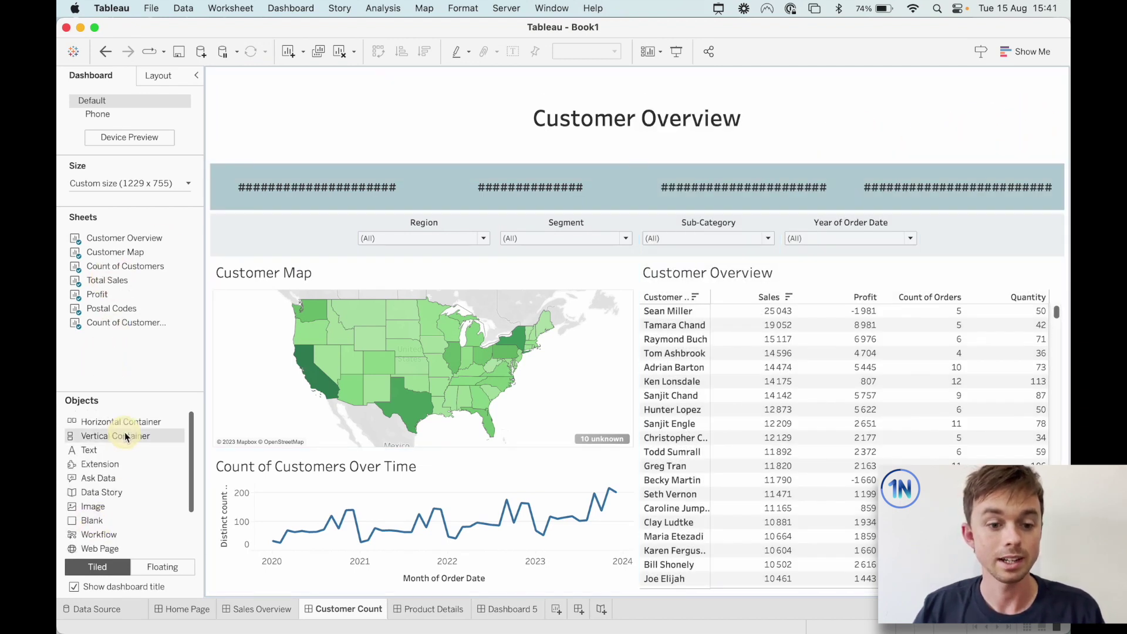
pyautogui.moveTo(133, 417); pyautogui.dragTo(587, 78)
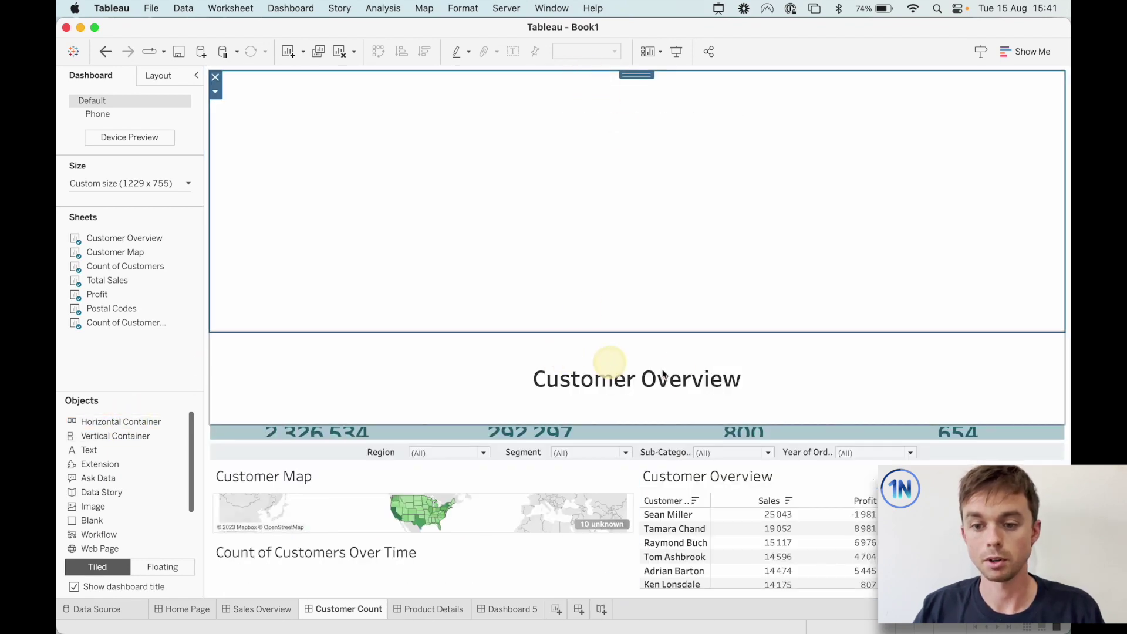
pyautogui.click(716, 378)
pyautogui.moveTo(642, 327); pyautogui.dragTo(576, 179)
# - Add a navigation object to the horizontal container, directly after the Customer Overview title
pyautogui.scroll(-3, 117, 481)
pyautogui.moveTo(110, 505); pyautogui.dragTo(919, 143)
pyautogui.moveTo(774, 101); pyautogui.dragTo(977, 99)
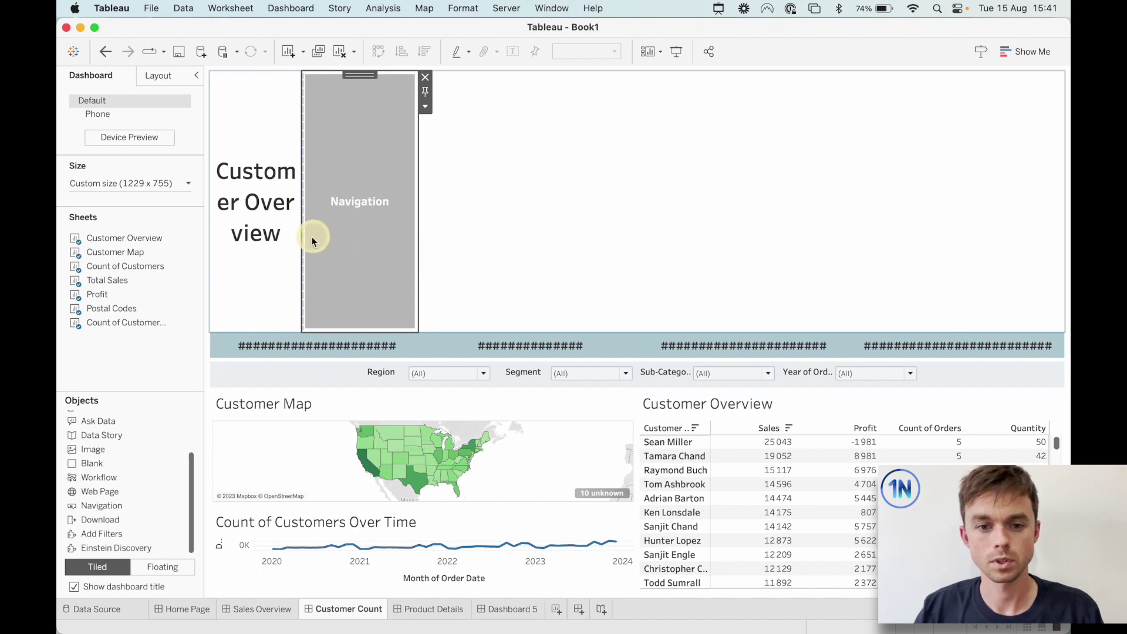
# - Widen the title so the navigation button is narrow at the header's far end, and shrink the header to a thin band
pyautogui.click(300, 239)
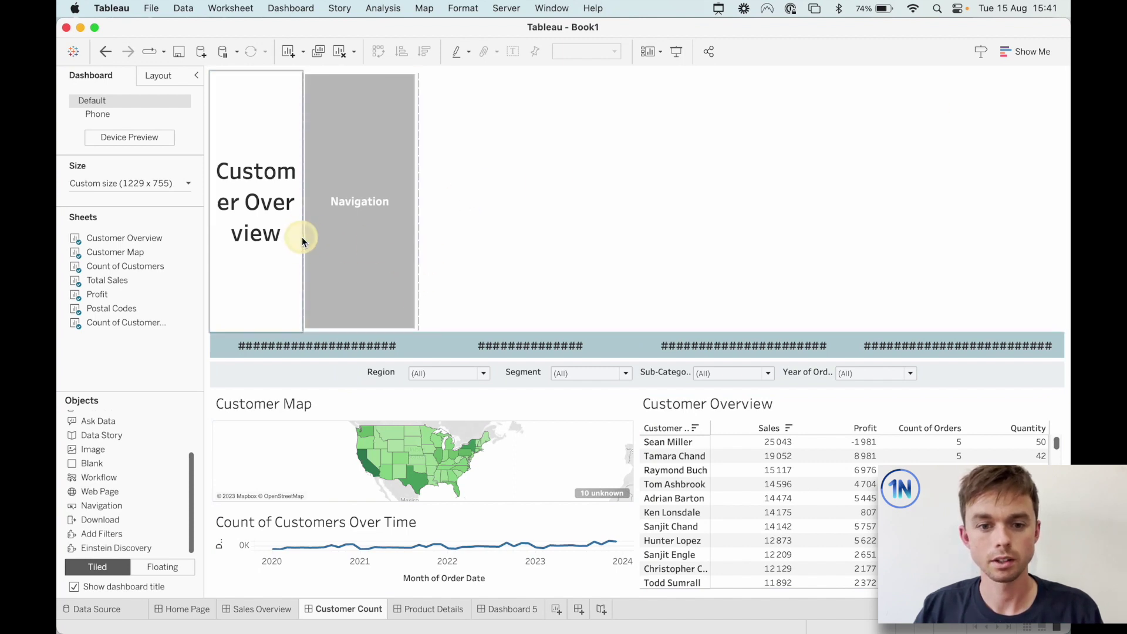
pyautogui.click(319, 238)
pyautogui.moveTo(302, 220); pyautogui.dragTo(992, 216)
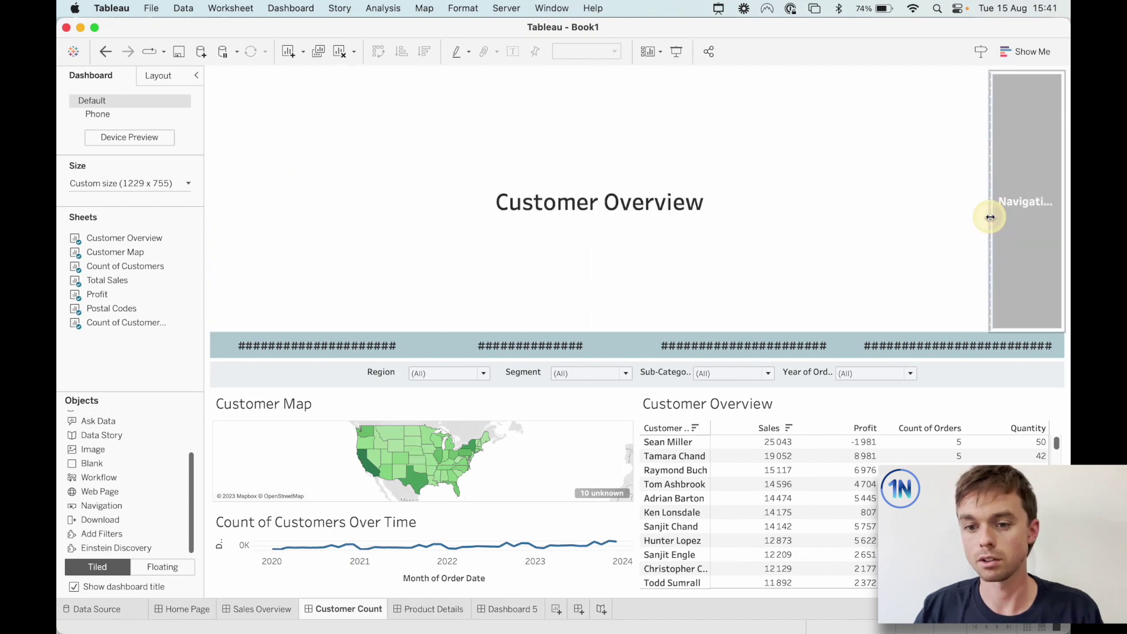
pyautogui.moveTo(671, 330); pyautogui.dragTo(680, 109)
pyautogui.moveTo(990, 93); pyautogui.dragTo(1016, 93)
# - Set the header button to navigate to Home Page with the image home-2.png, and narrow it around the icon
pyautogui.doubleClick(1033, 97)
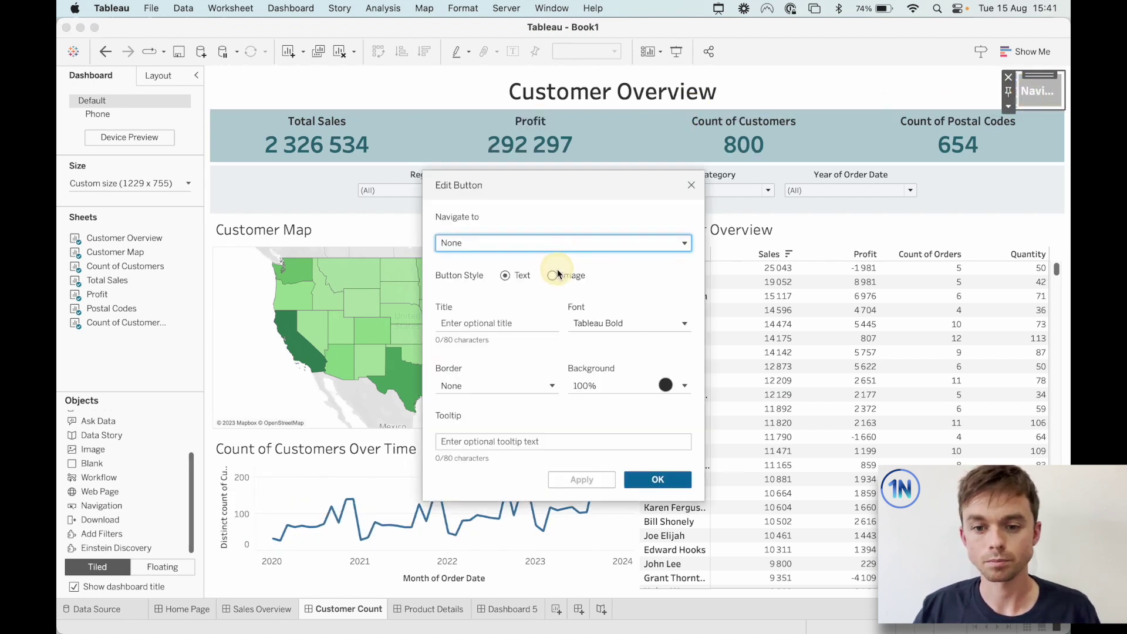
pyautogui.click(555, 275)
pyautogui.click(538, 242)
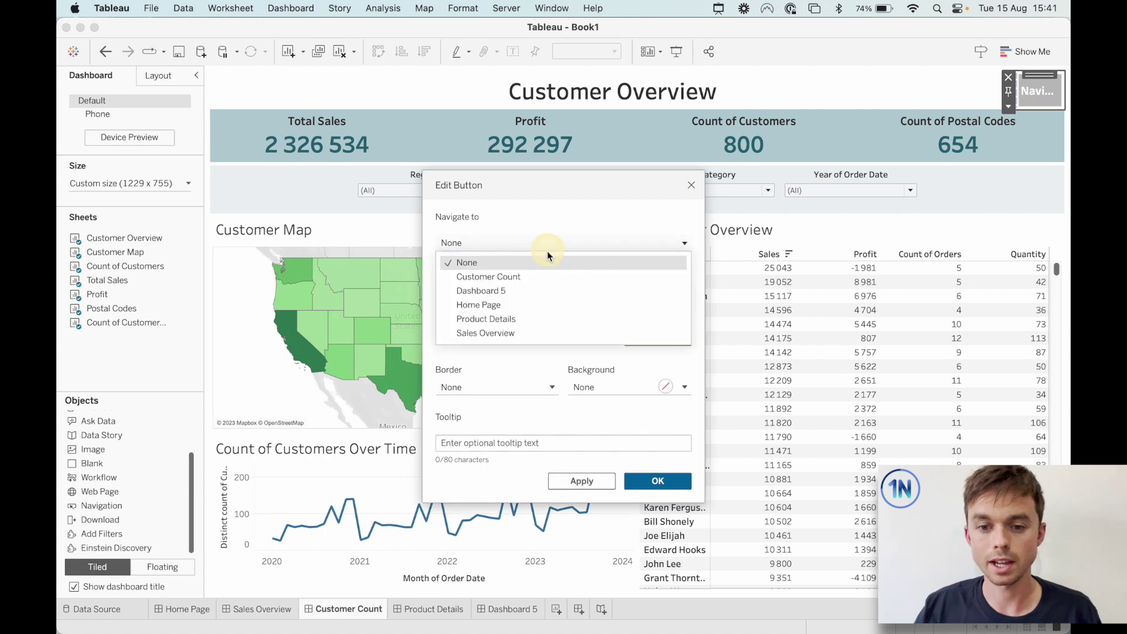
pyautogui.click(499, 304)
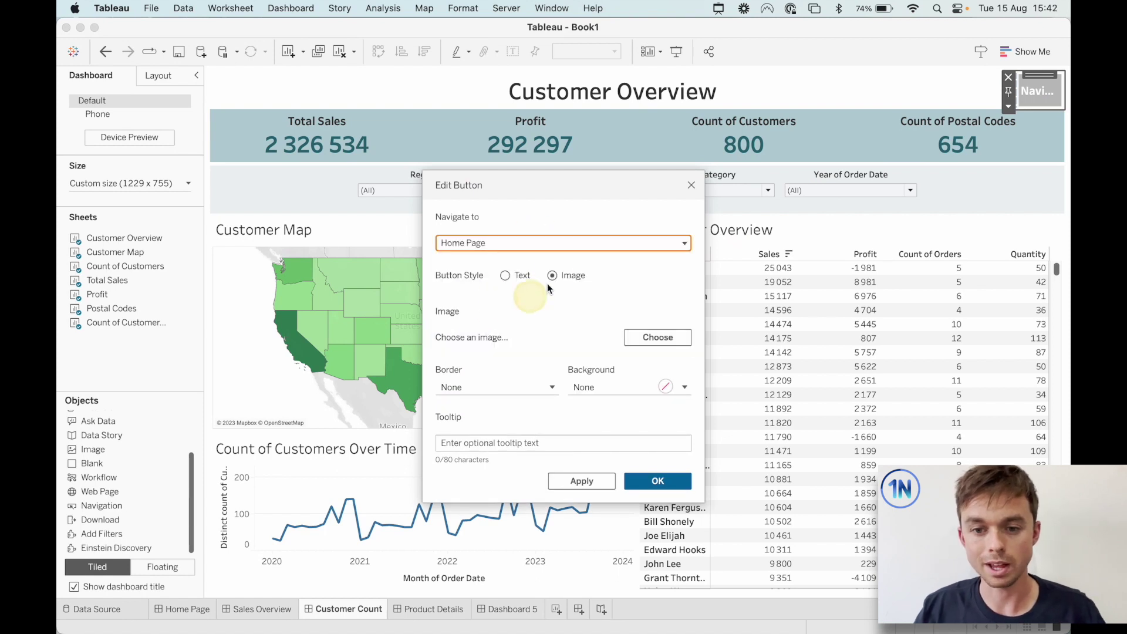
pyautogui.click(658, 337)
pyautogui.click(396, 320)
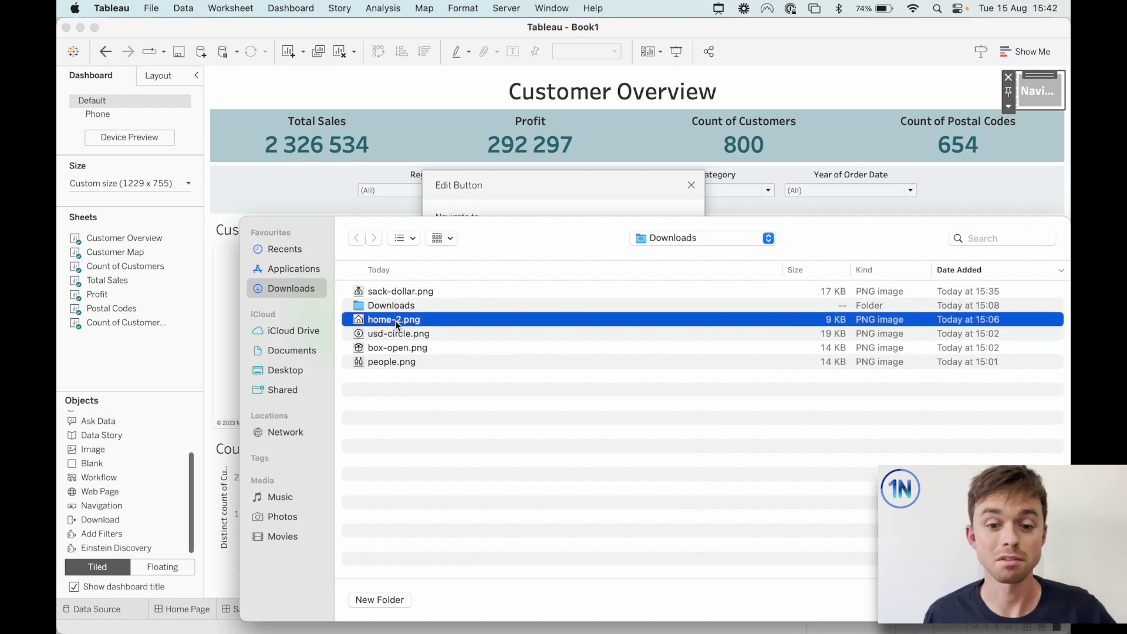
pyautogui.doubleClick(396, 321)
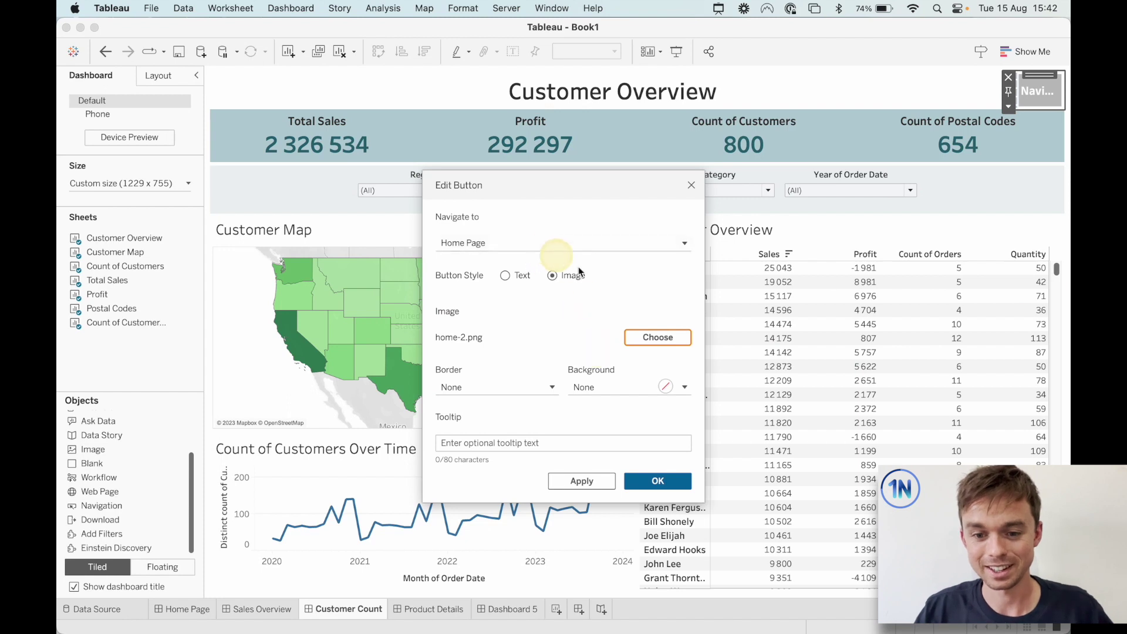
pyautogui.click(540, 443)
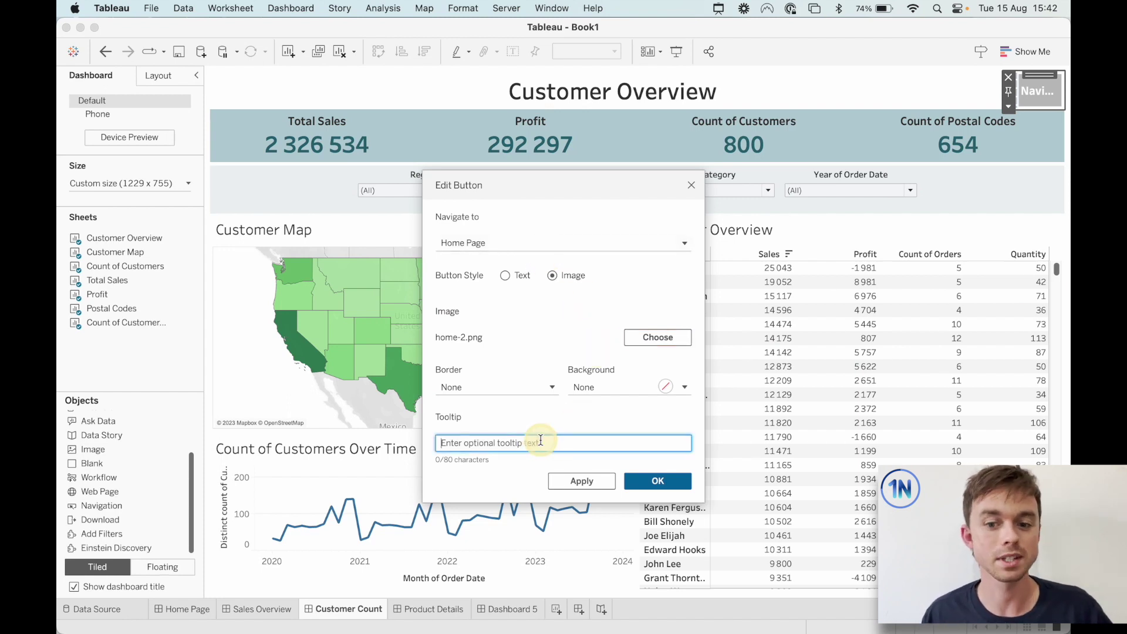
pyautogui.click(675, 482)
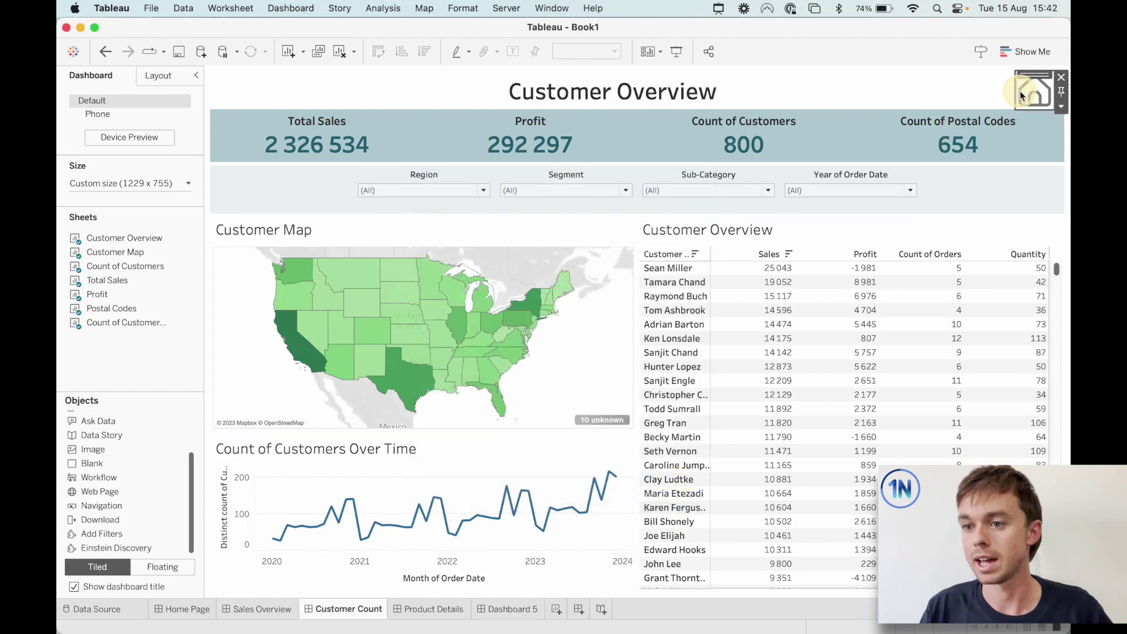
pyautogui.click(1014, 92)
pyautogui.moveTo(1014, 92); pyautogui.dragTo(1041, 91)
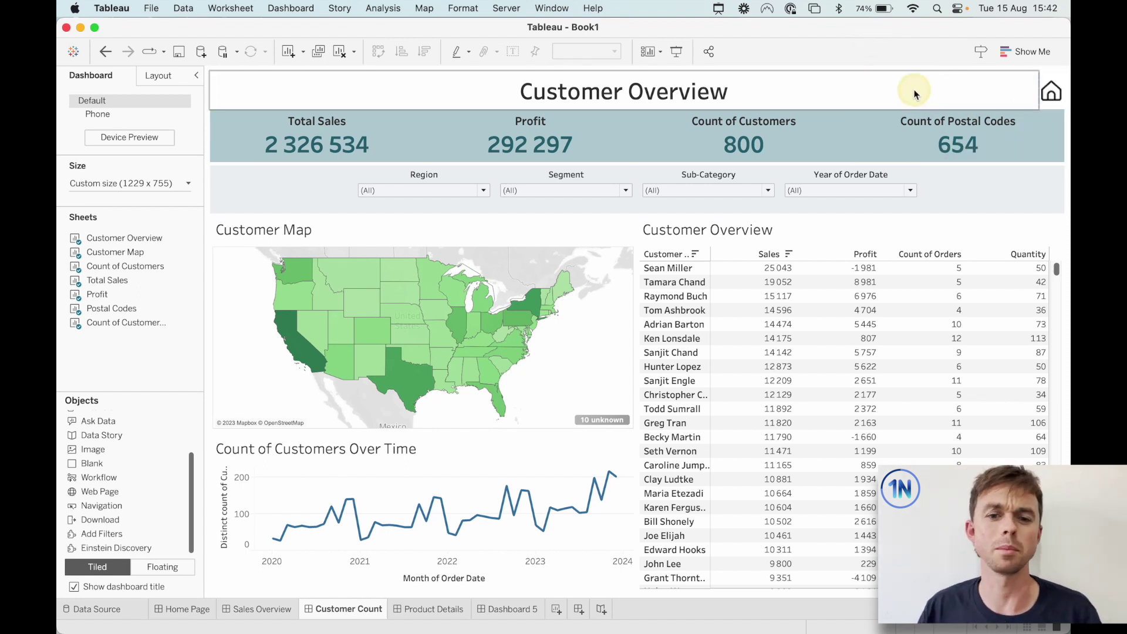
# - Test the navigation between Customer Count and Home Page in presentation mode, and return to editing the Customer Count dashboard
pyautogui.click(675, 51)
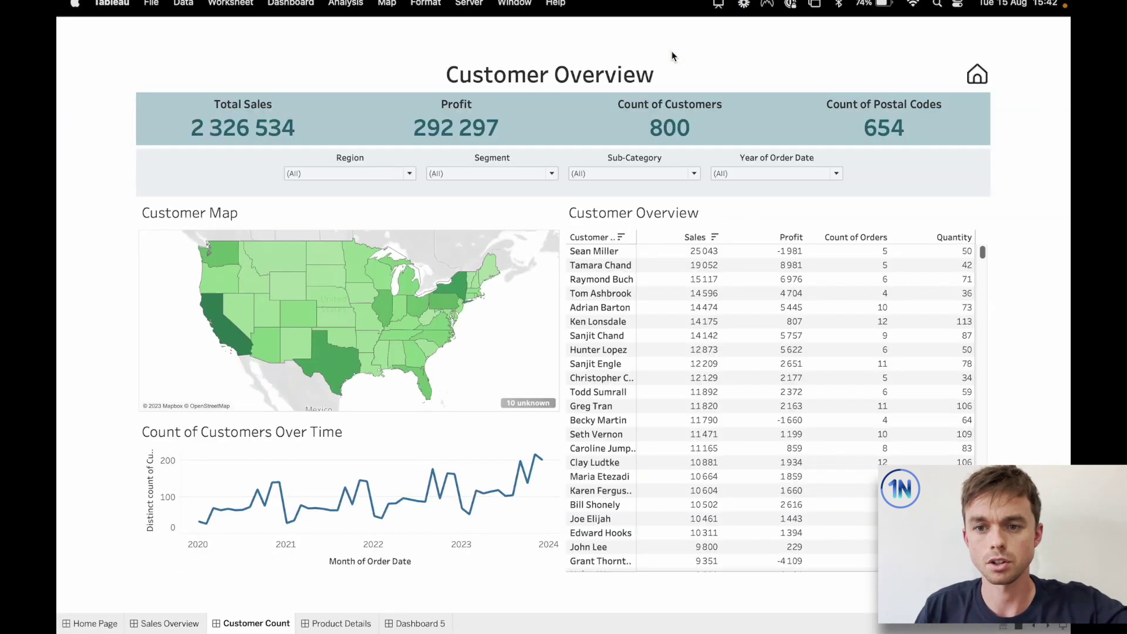
pyautogui.click(980, 76)
pyautogui.click(488, 295)
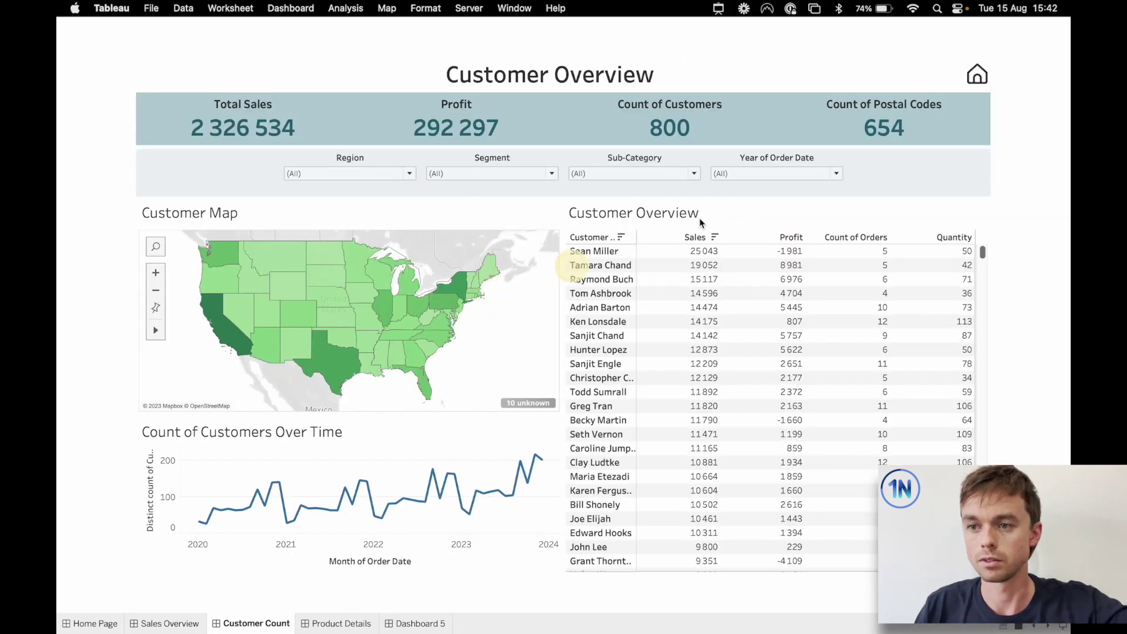
pyautogui.click(979, 69)
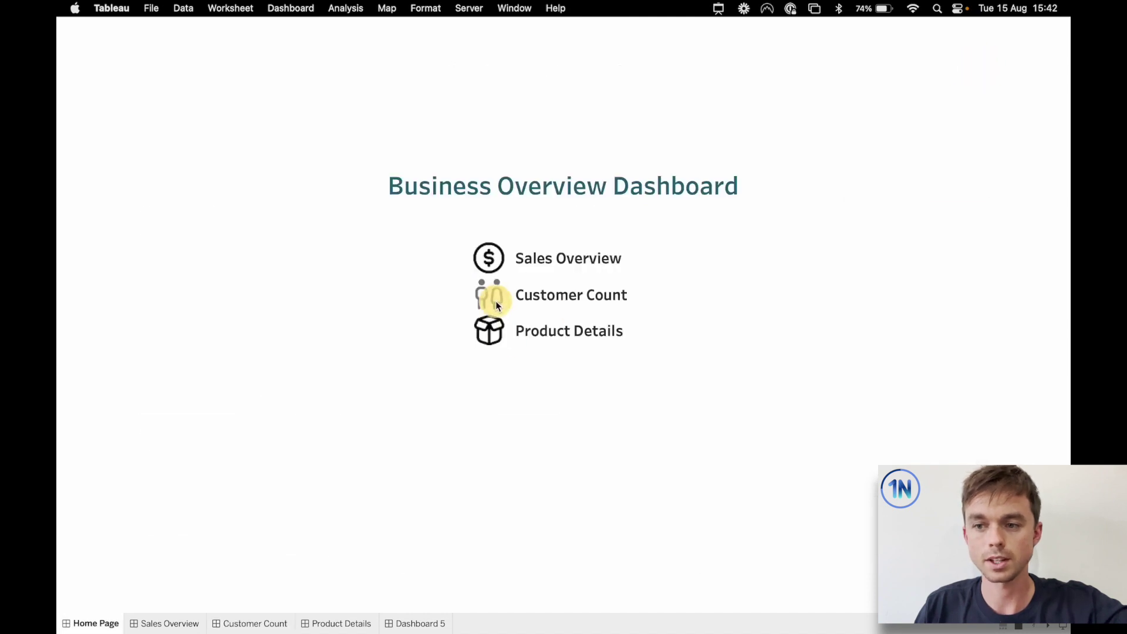
pyautogui.click(490, 296)
pyautogui.click(979, 76)
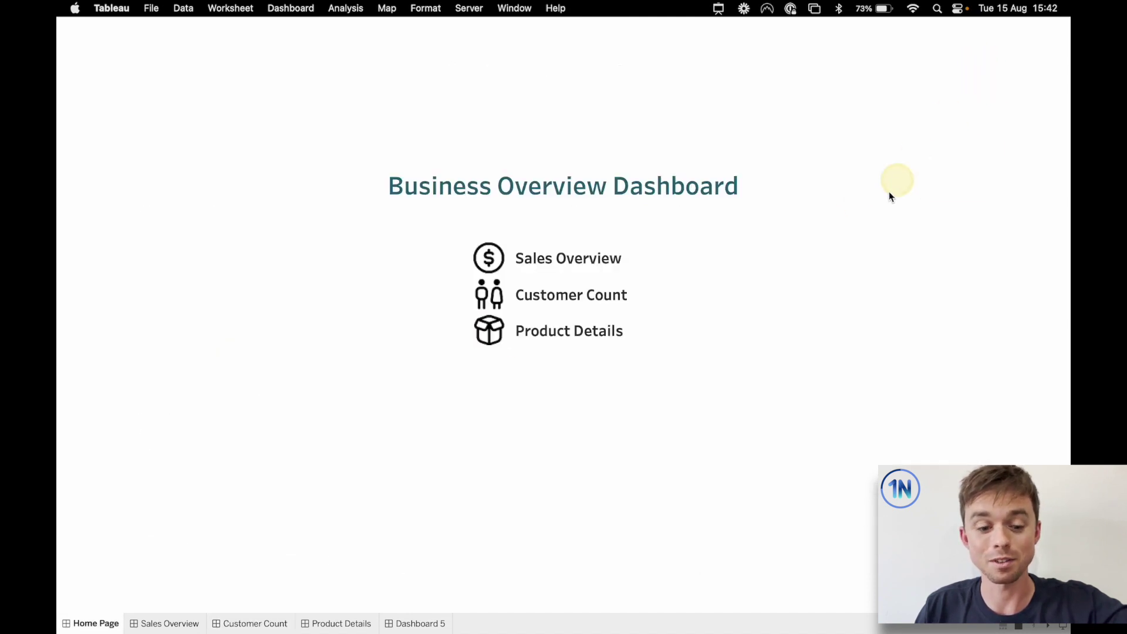
pyautogui.press('Escape')
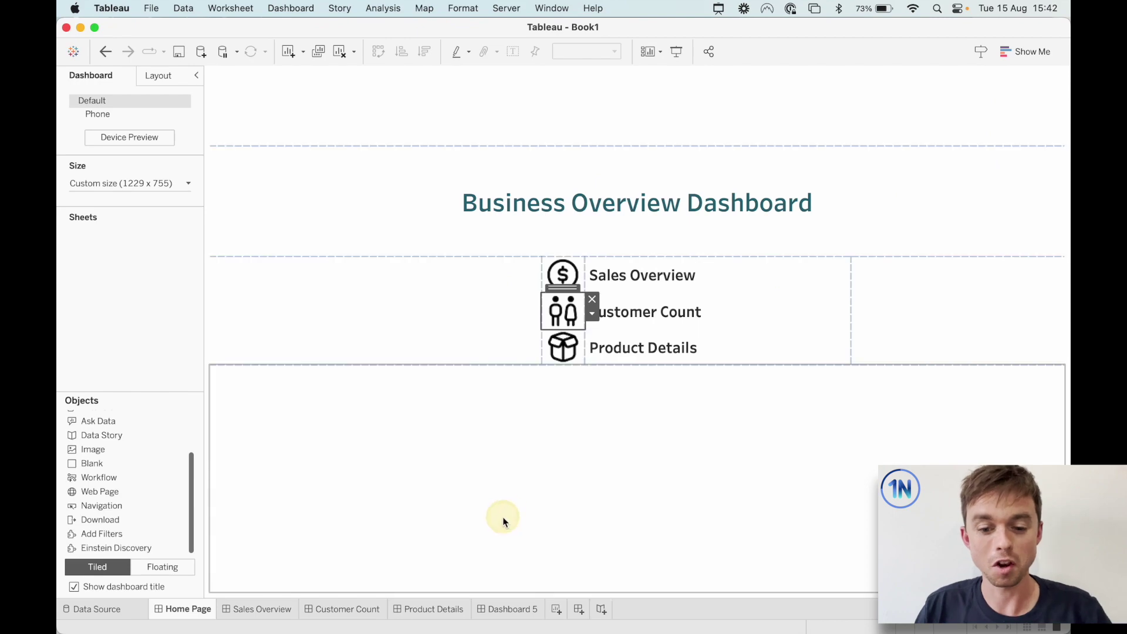
pyautogui.click(370, 609)
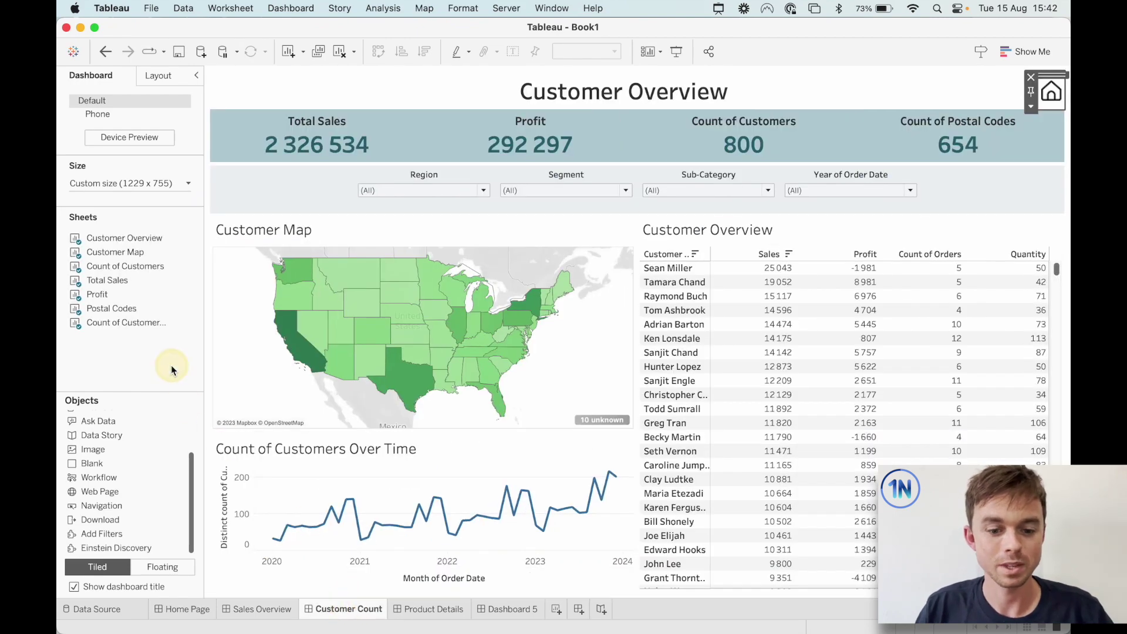
# - Show and hide the pop-out navigation menu on the Sales Overview dashboard, and return to the Customer Count dashboard
pyautogui.click(249, 611)
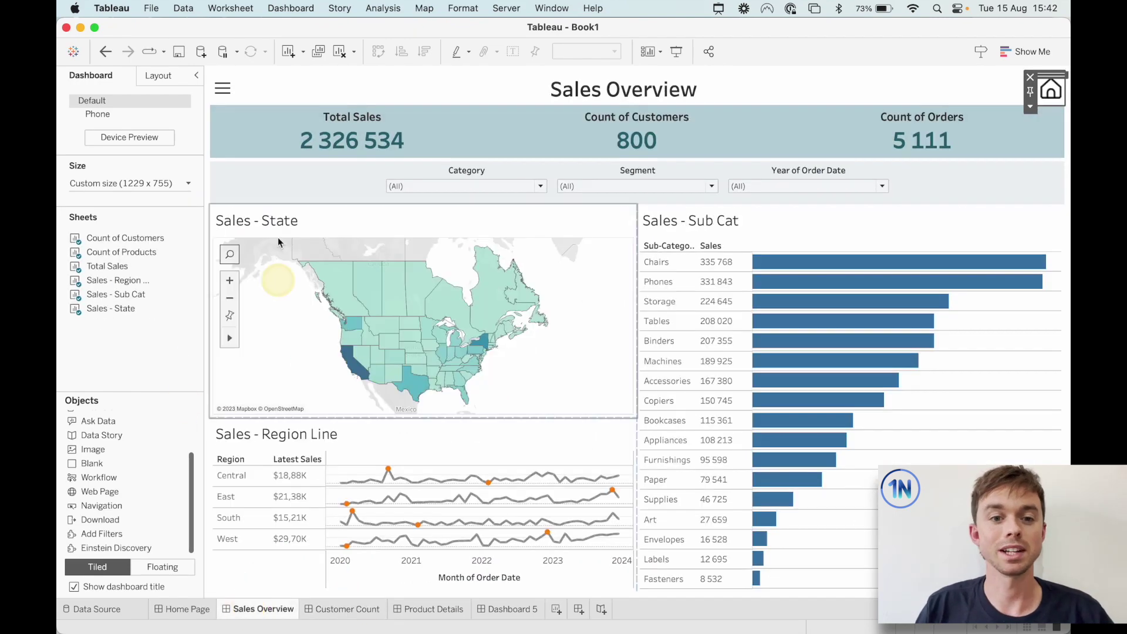
pyautogui.keyDown('alt'); pyautogui.click(227, 88); pyautogui.keyUp('alt')
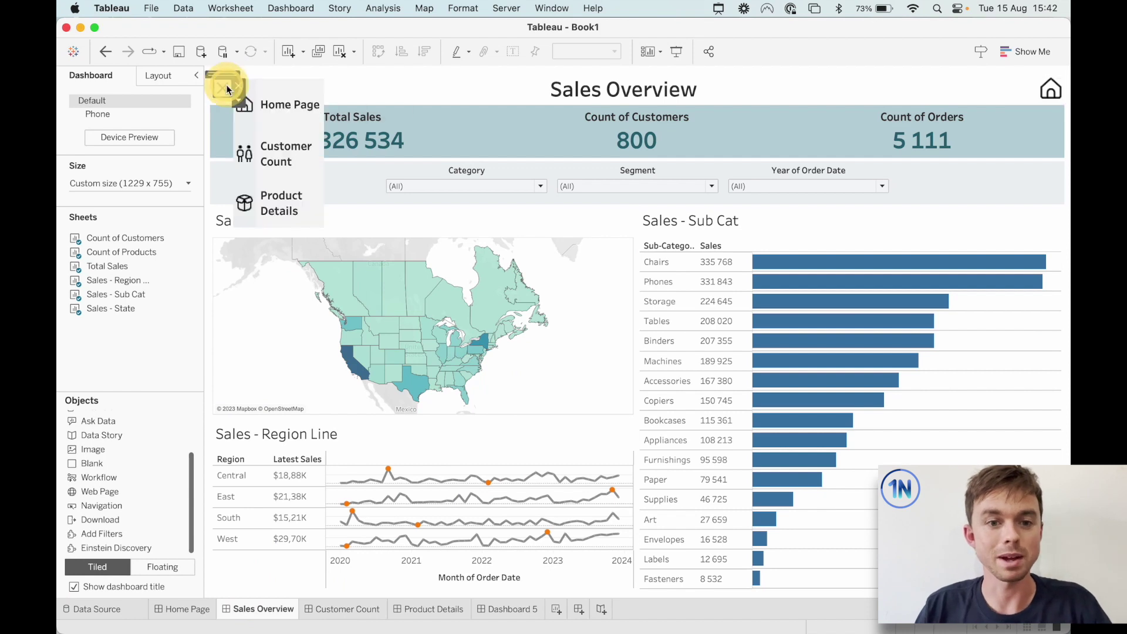
pyautogui.keyDown('alt'); pyautogui.click(226, 88); pyautogui.keyUp('alt')
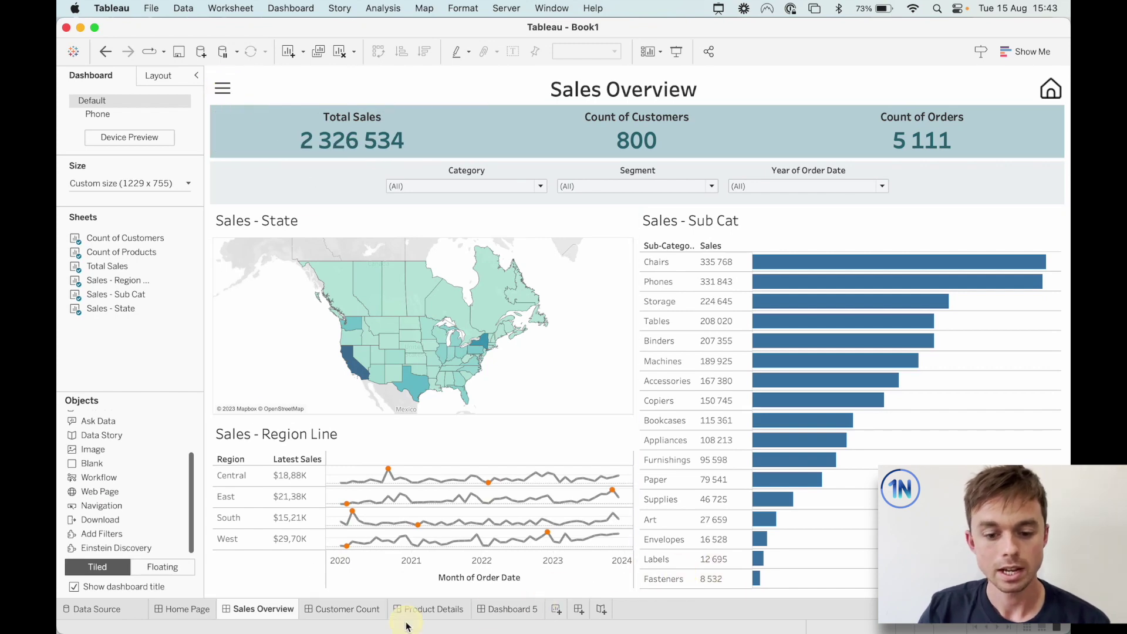
pyautogui.click(345, 608)
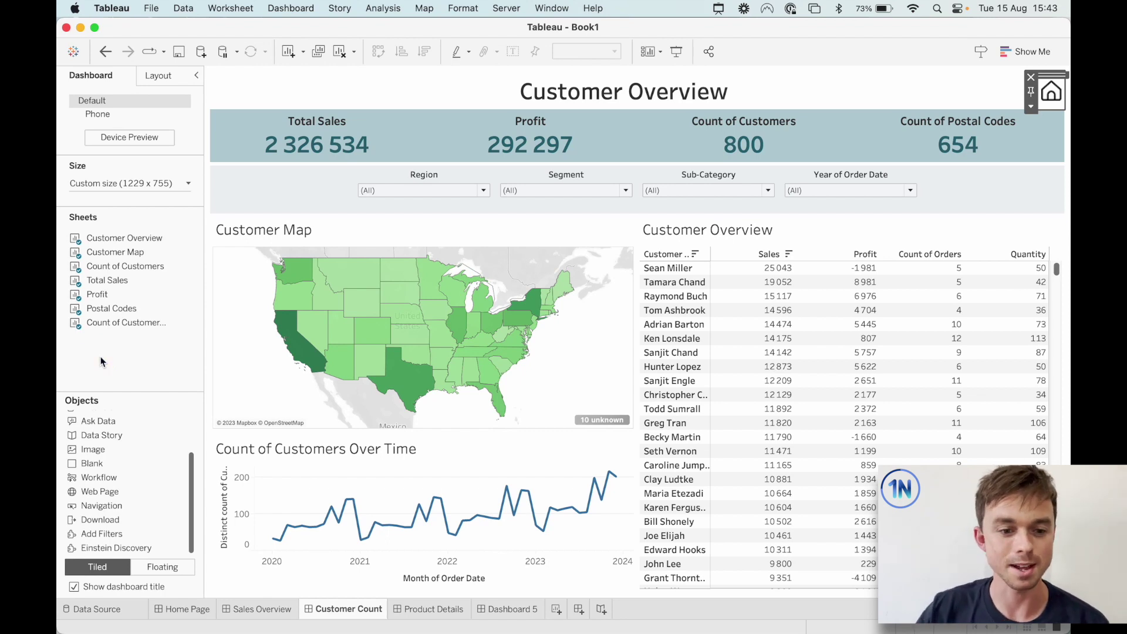
# - Place a floating vertical container over the left part of the Customer Count header, and set new objects back to tiled
pyautogui.scroll(3, 113, 475)
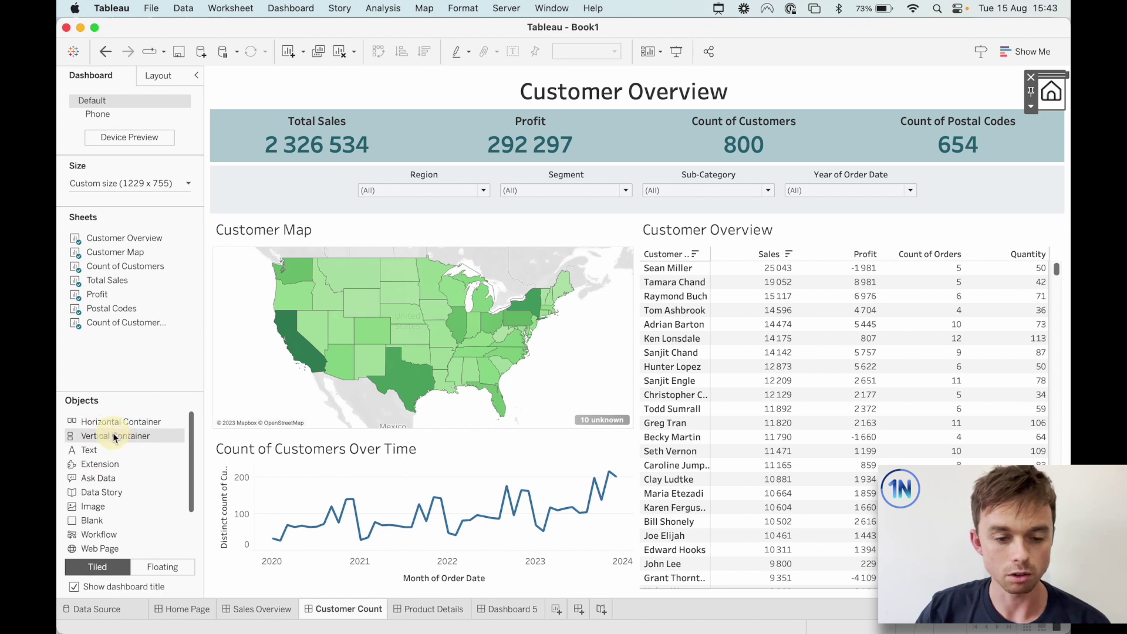
pyautogui.click(163, 566)
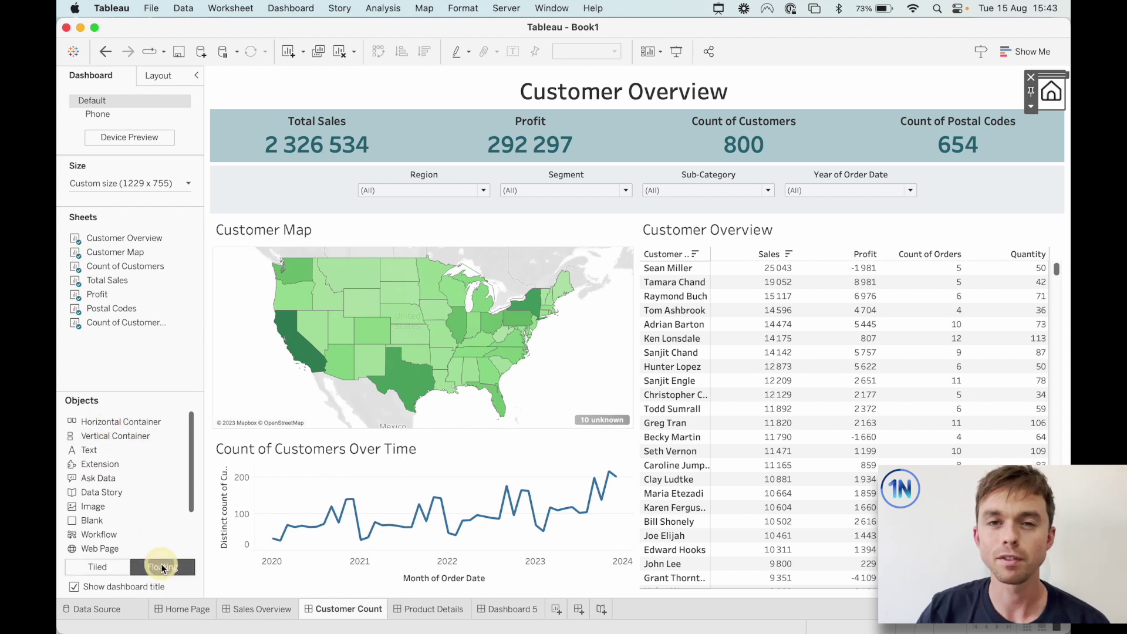
pyautogui.moveTo(115, 435); pyautogui.dragTo(217, 78)
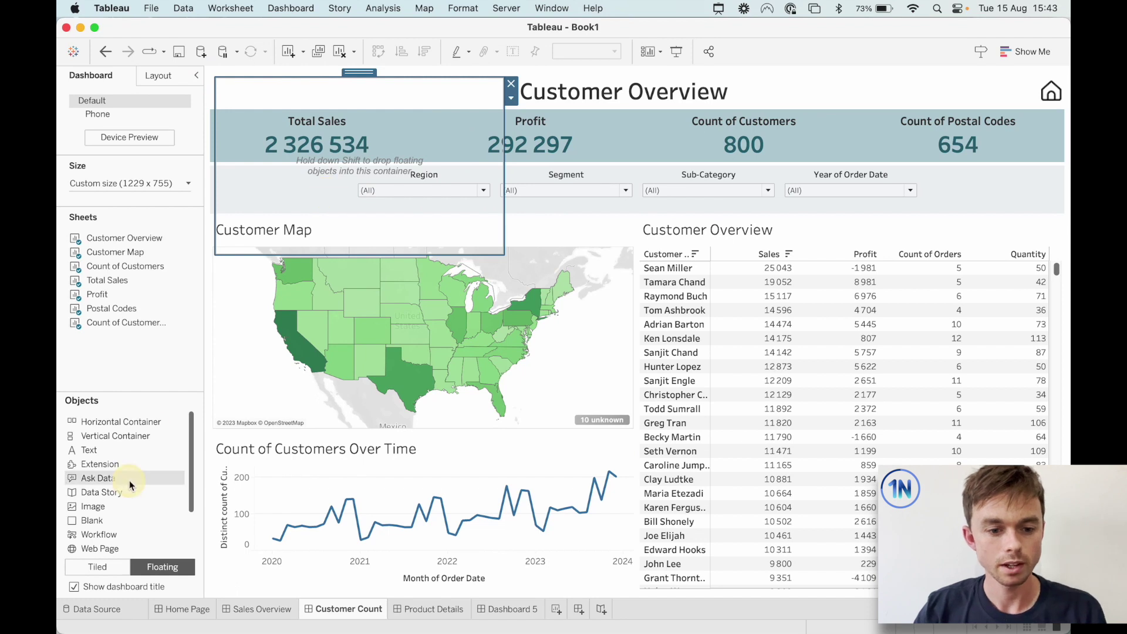
pyautogui.scroll(-4, 114, 512)
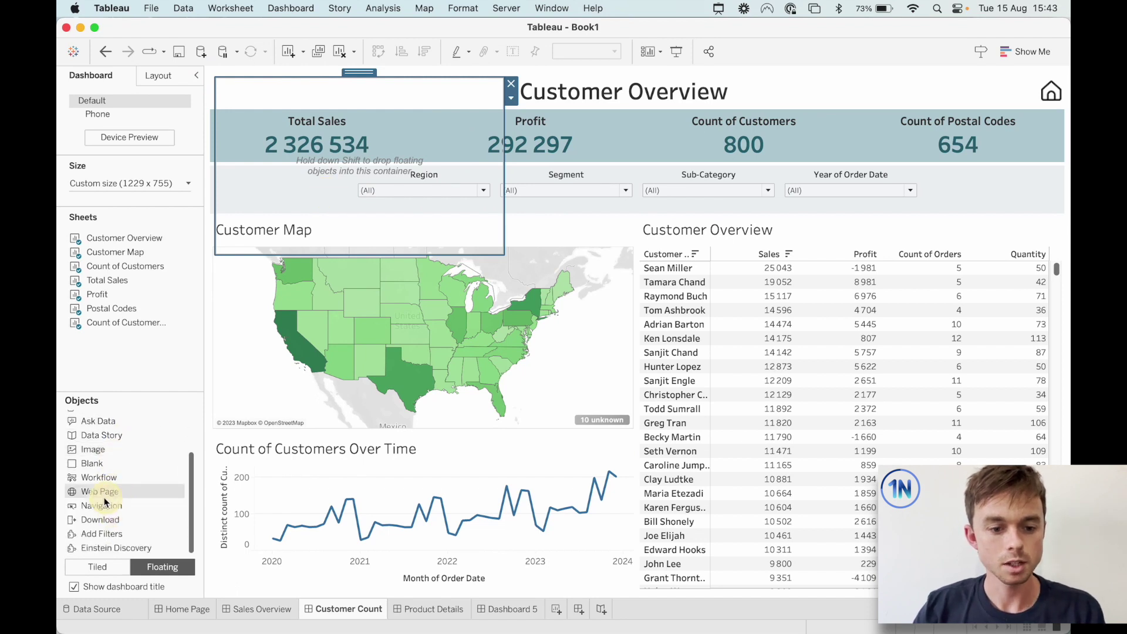
pyautogui.moveTo(103, 501); pyautogui.dragTo(108, 562)
pyautogui.click(104, 567)
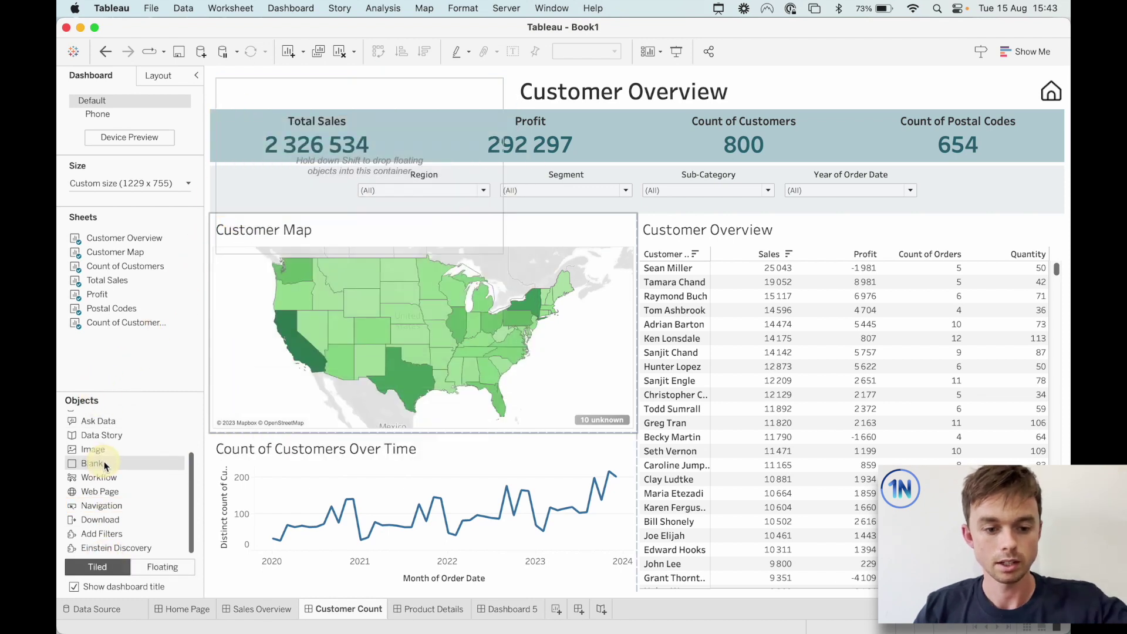
# - Stack three navigation objects inside the floating vertical container
pyautogui.moveTo(101, 505); pyautogui.dragTo(117, 406)
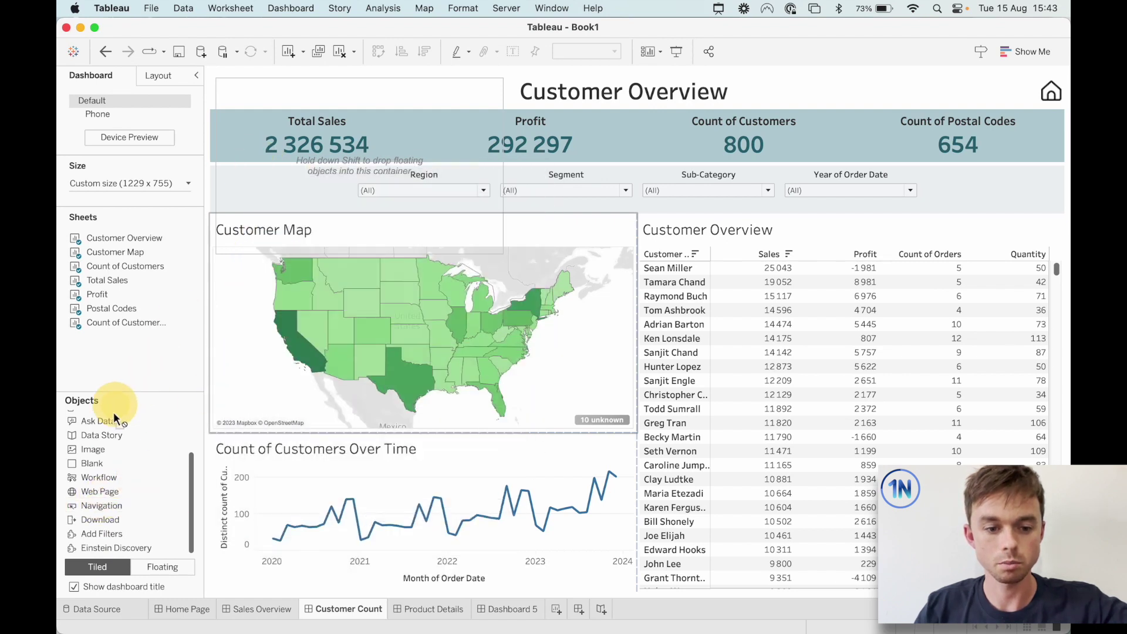
pyautogui.moveTo(109, 470); pyautogui.dragTo(292, 95)
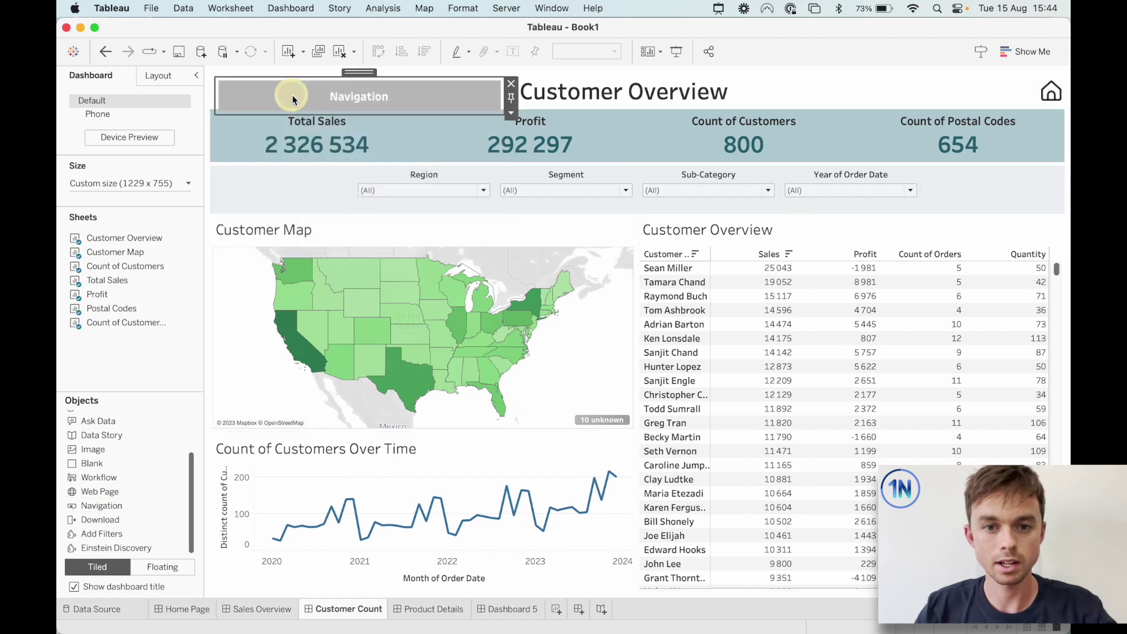
pyautogui.moveTo(110, 503); pyautogui.dragTo(305, 153)
pyautogui.moveTo(101, 505); pyautogui.dragTo(206, 371)
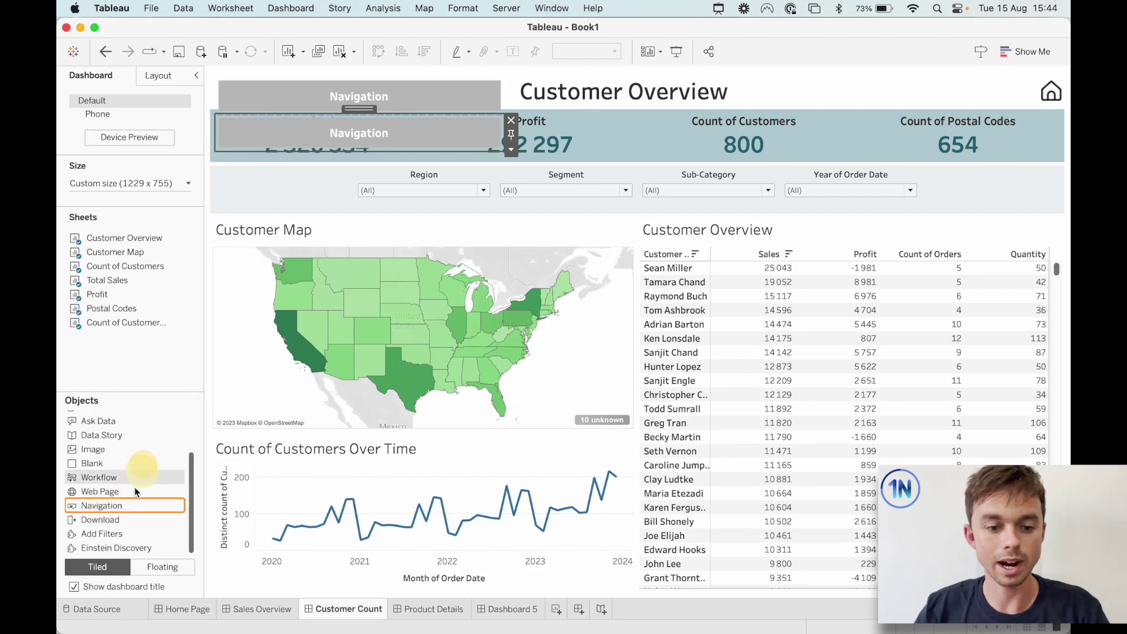
pyautogui.moveTo(107, 506); pyautogui.dragTo(319, 167)
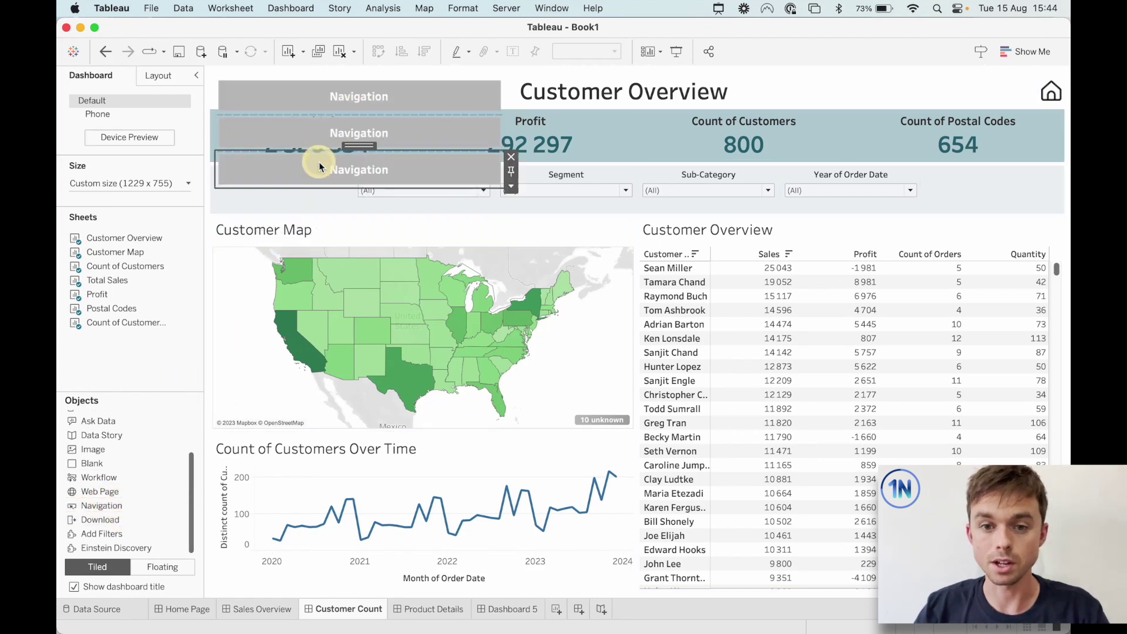
# - Try to nest another vertical container below the three navigation objects, and remove the floating container with its contents
pyautogui.click(399, 215)
pyautogui.click(353, 222)
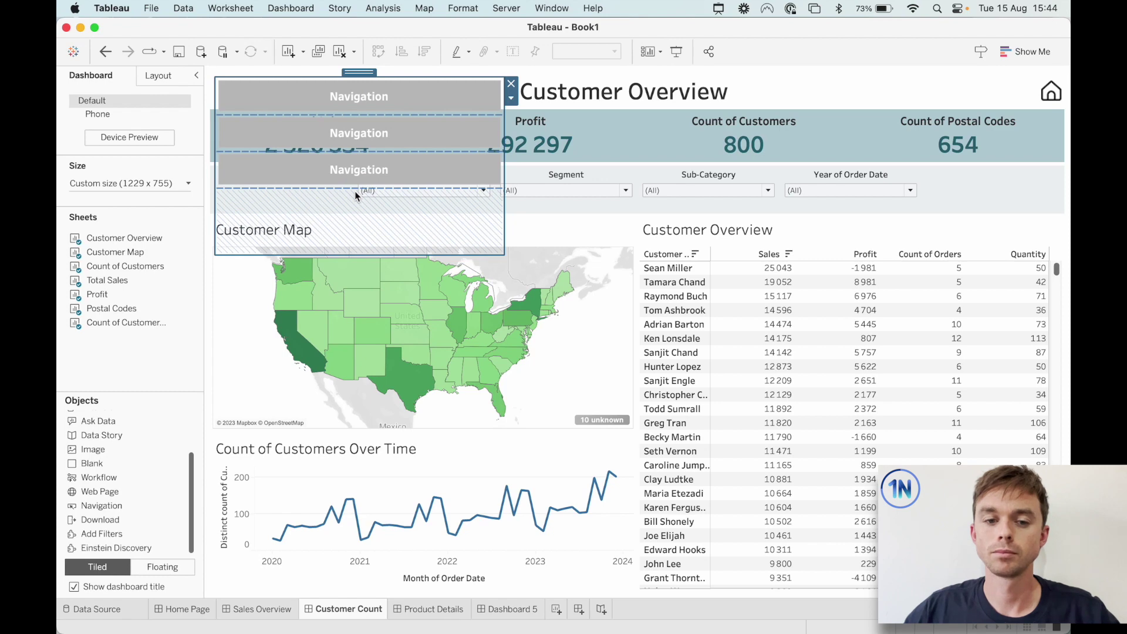
pyautogui.scroll(3, 121, 513)
pyautogui.moveTo(131, 434); pyautogui.dragTo(377, 231)
pyautogui.moveTo(135, 385)
pyautogui.mouseDown()
pyautogui.moveTo(466, 163)
pyautogui.moveTo(505, 170)
pyautogui.moveTo(252, 258)
pyautogui.moveTo(143, 360)
pyautogui.mouseUp()
pyautogui.moveTo(393, 117)
pyautogui.mouseDown()
pyautogui.moveTo(349, 215)
pyautogui.moveTo(319, 199)
pyautogui.moveTo(435, 90)
pyautogui.moveTo(426, 95)
pyautogui.mouseUp()
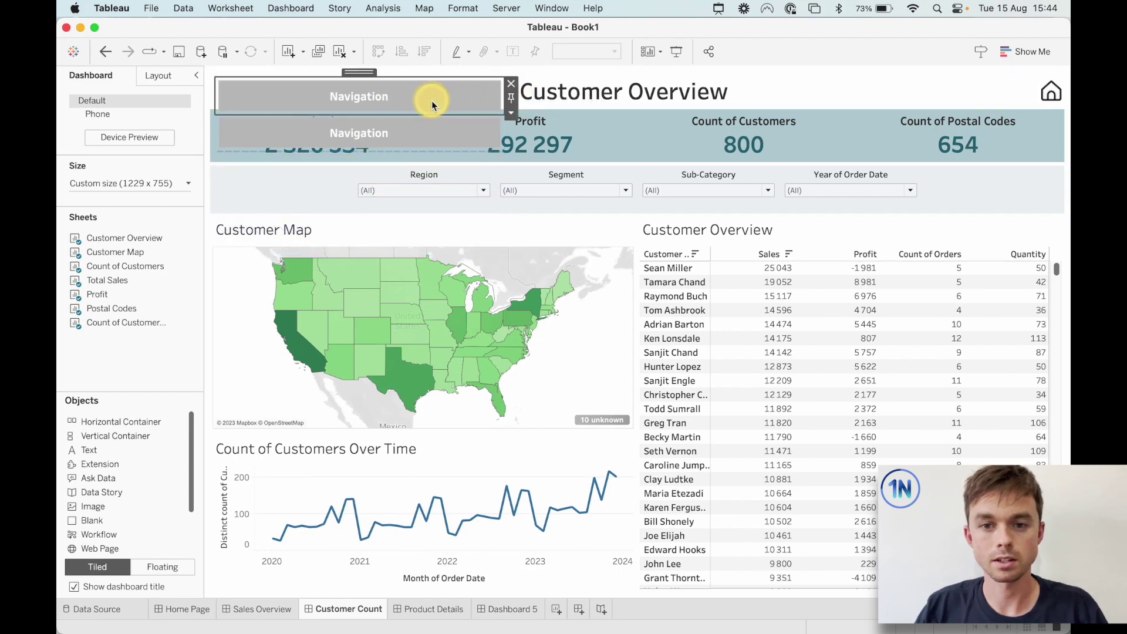
pyautogui.click(510, 84)
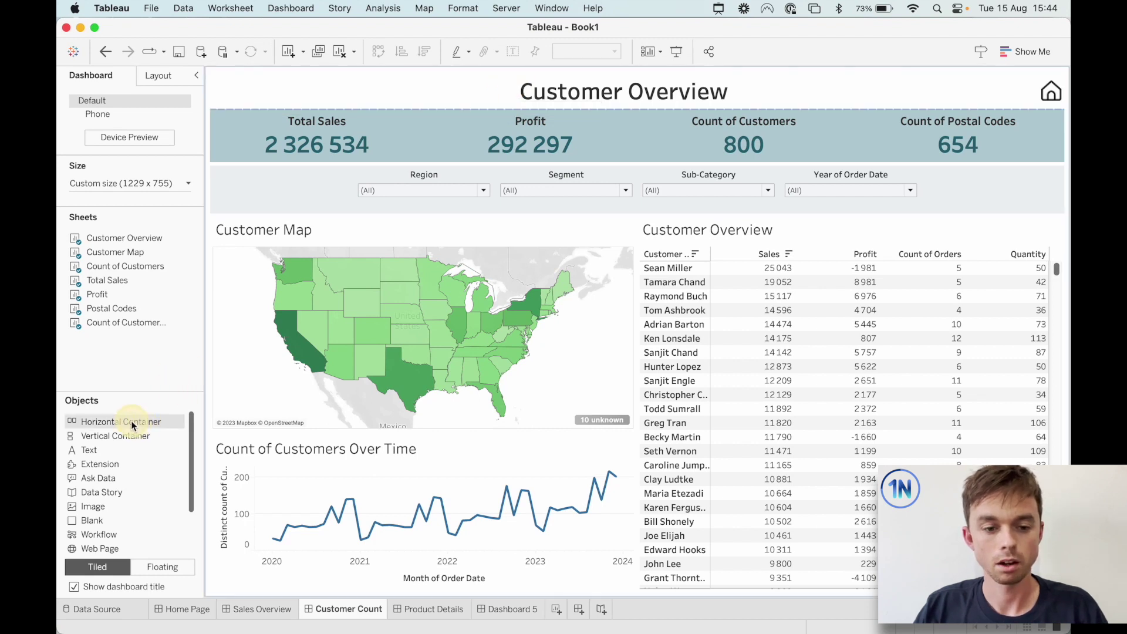
# - Examine the Customer Count dashboard's item hierarchy, including its header container and the nested vertical container
pyautogui.moveTo(131, 425); pyautogui.dragTo(316, 195)
pyautogui.click(149, 78)
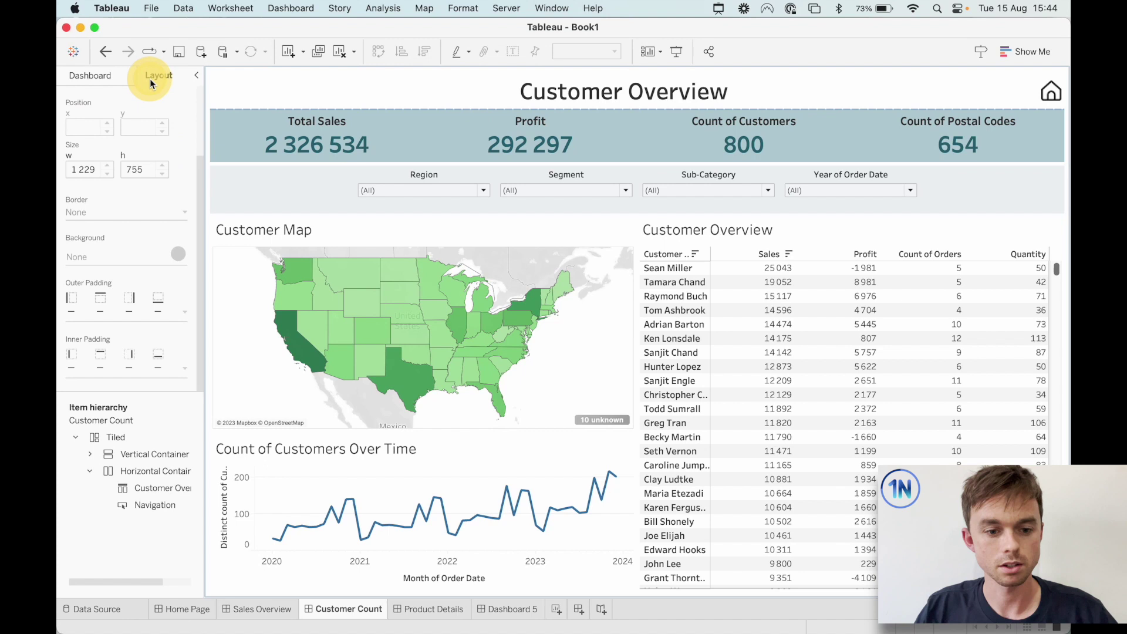
pyautogui.click(153, 481)
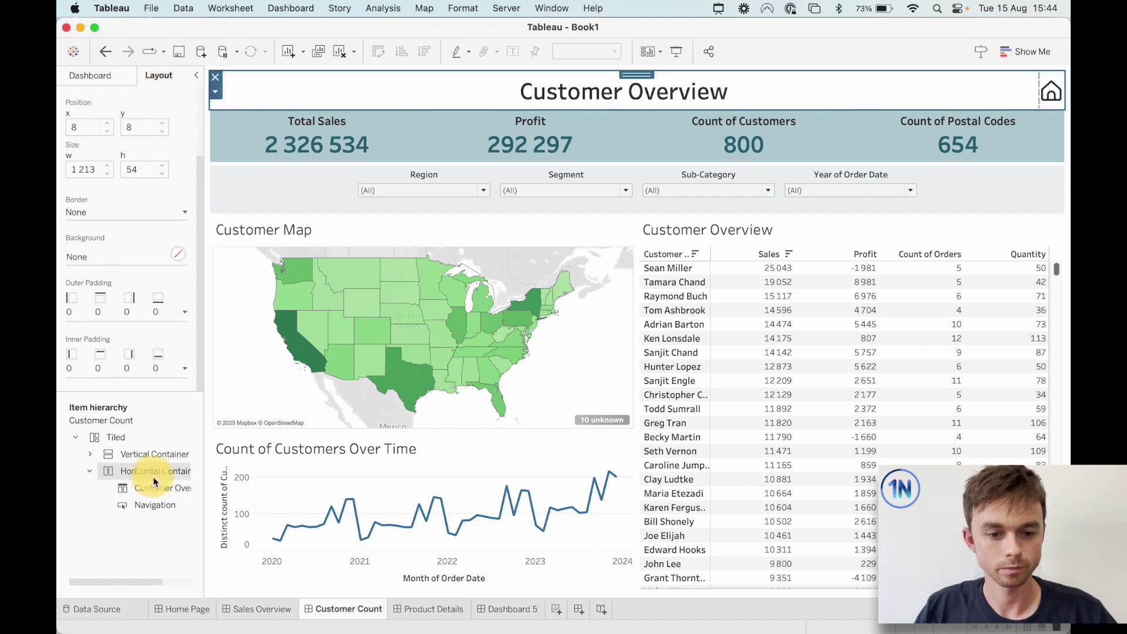
pyautogui.click(136, 506)
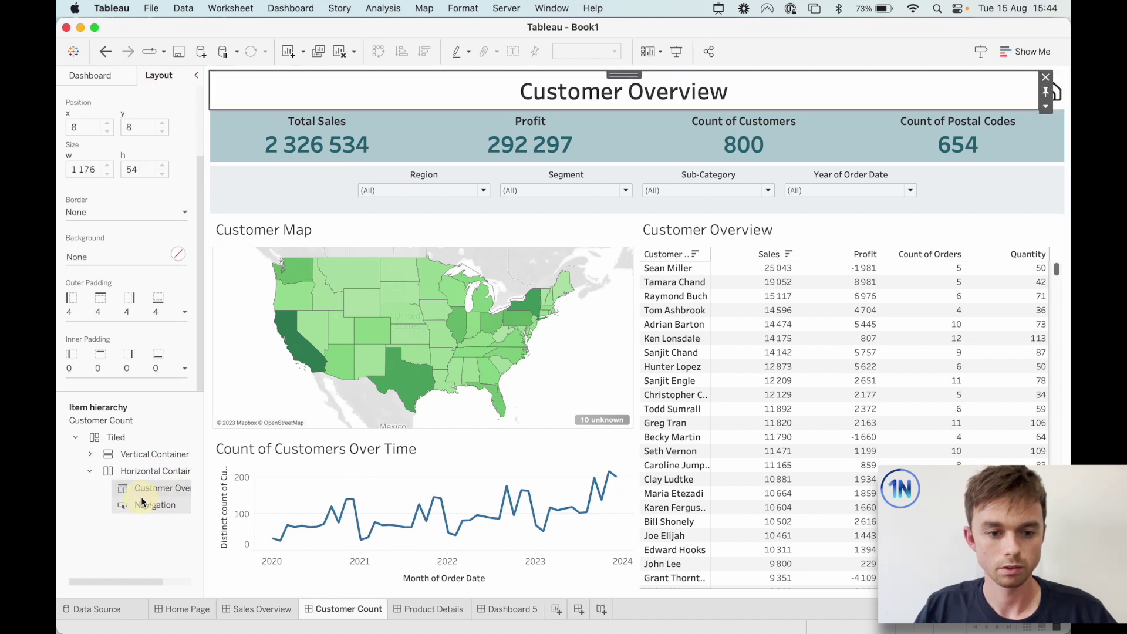
pyautogui.click(75, 437)
pyautogui.click(72, 436)
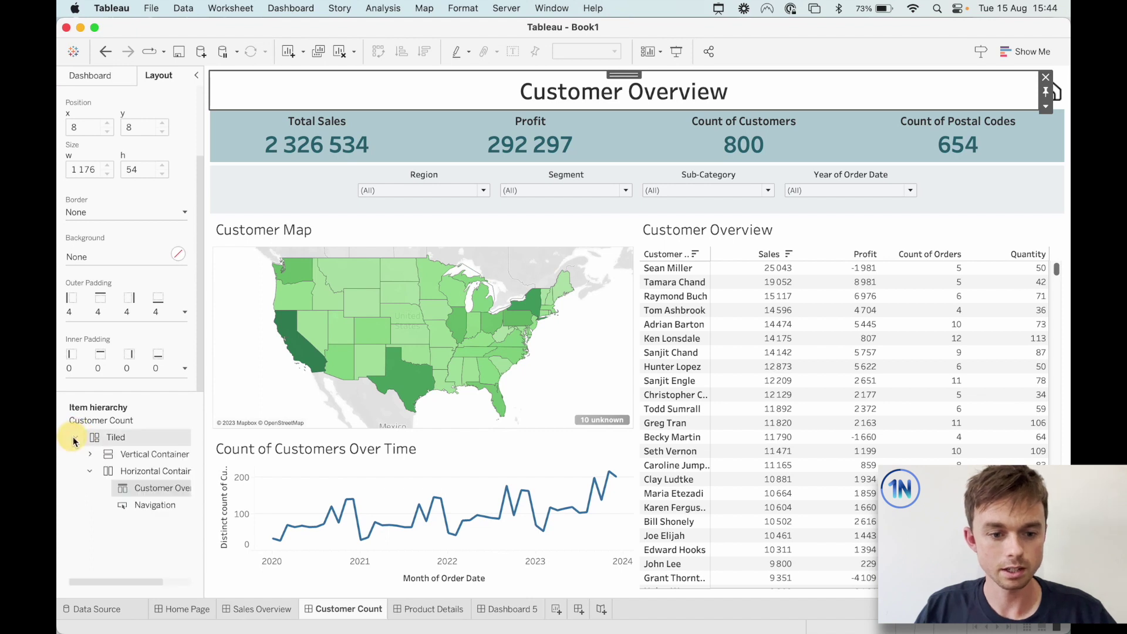
pyautogui.click(90, 454)
pyautogui.scroll(-2, 116, 474)
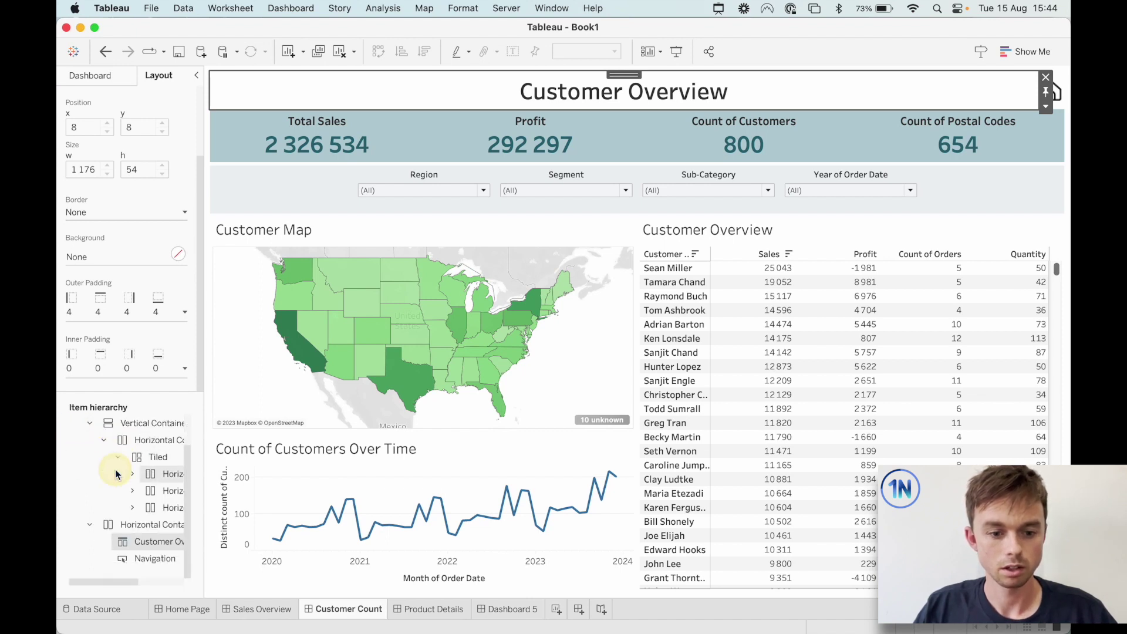
# - Place a floating vertical container over the Customer Count header and stack three navigation objects inside it
pyautogui.click(90, 76)
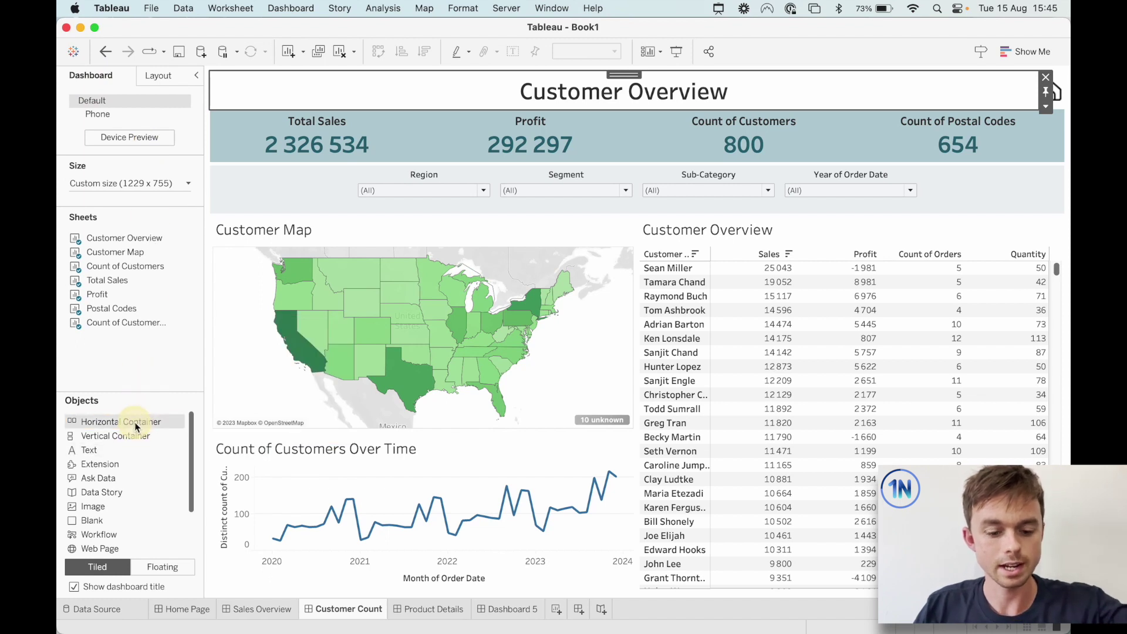
pyautogui.moveTo(335, 134); pyautogui.dragTo(251, 92)
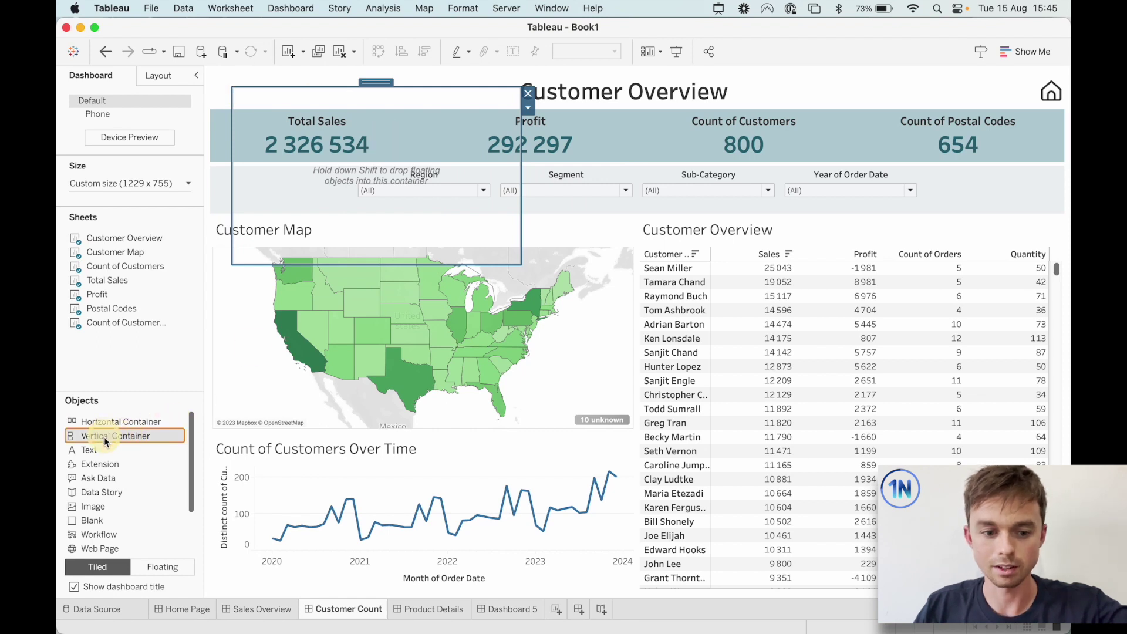
pyautogui.scroll(-3, 101, 514)
pyautogui.moveTo(116, 508); pyautogui.dragTo(290, 139)
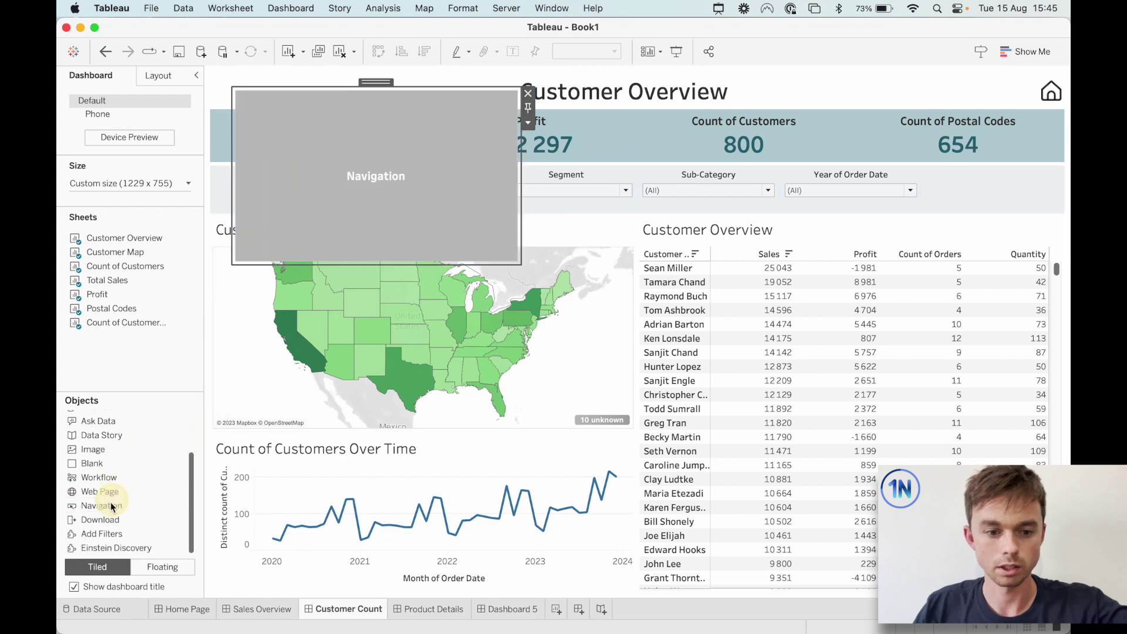
pyautogui.click(344, 201)
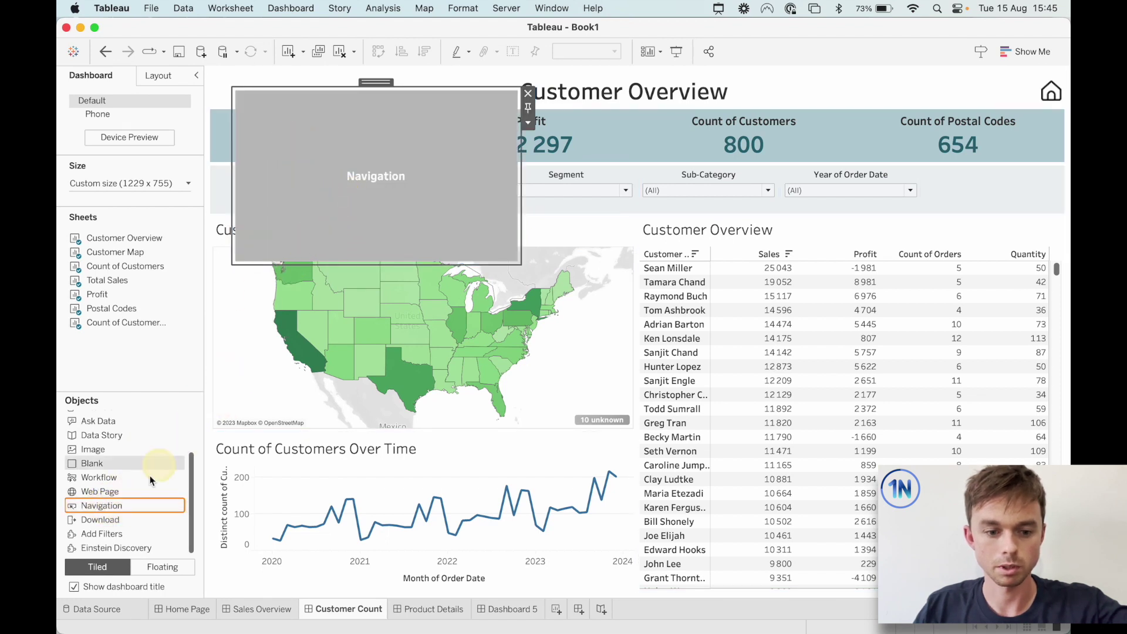
pyautogui.click(114, 508)
pyautogui.moveTo(92, 510); pyautogui.dragTo(360, 237)
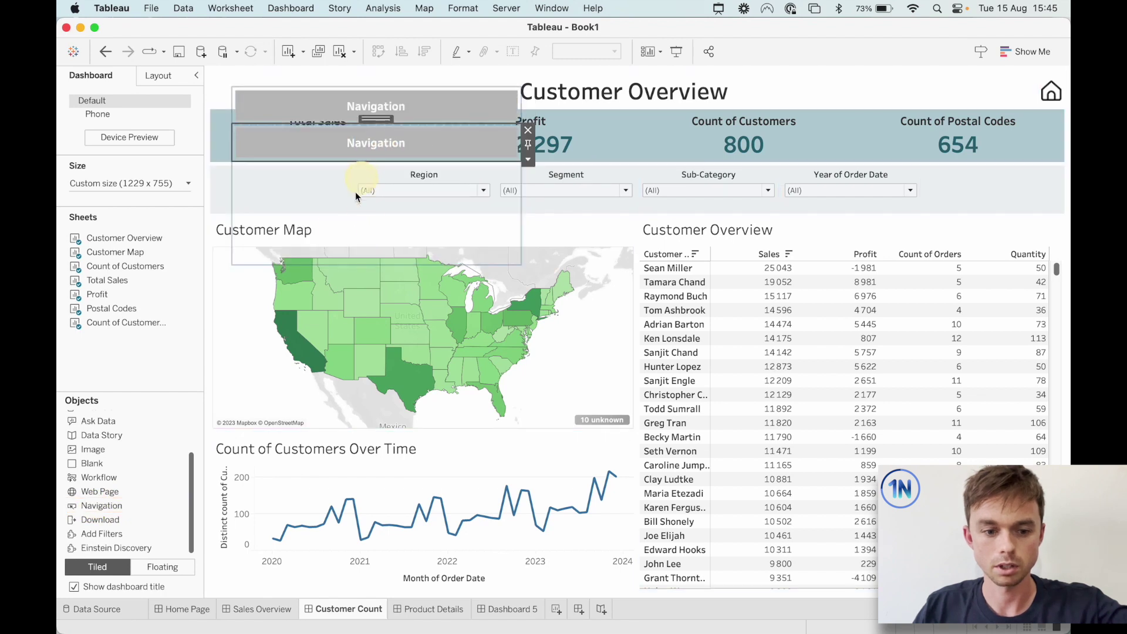
pyautogui.moveTo(107, 506); pyautogui.dragTo(346, 196)
# - Nest a vertical container below the third navigation object, and delete the whole floating container with its contents
pyautogui.scroll(4, 125, 441)
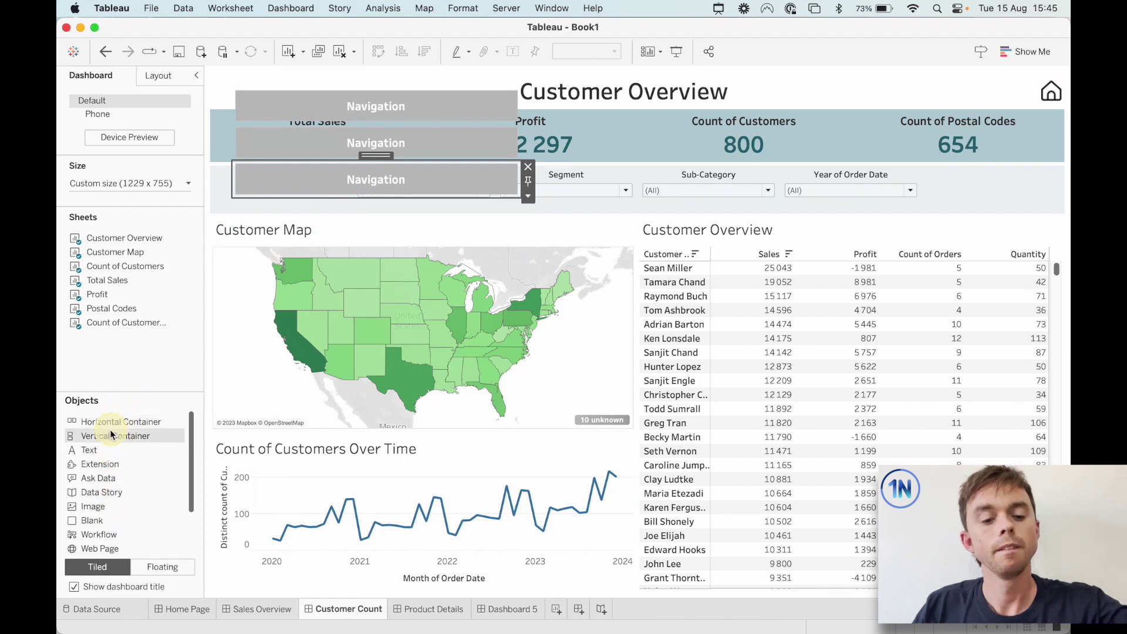
pyautogui.moveTo(111, 434); pyautogui.dragTo(476, 209)
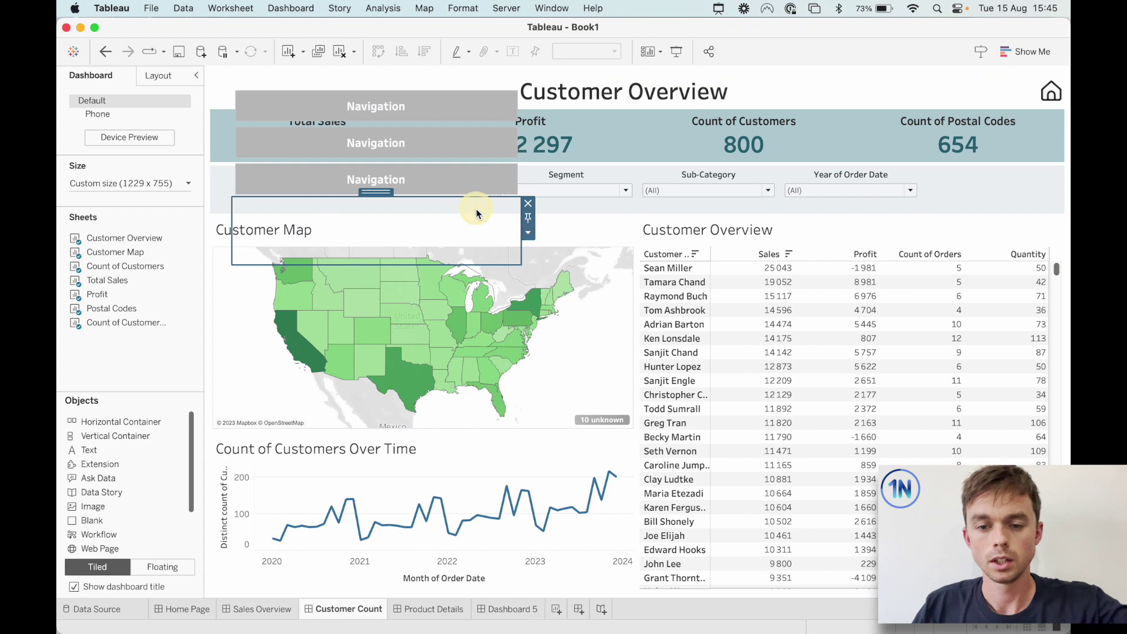
pyautogui.click(441, 100)
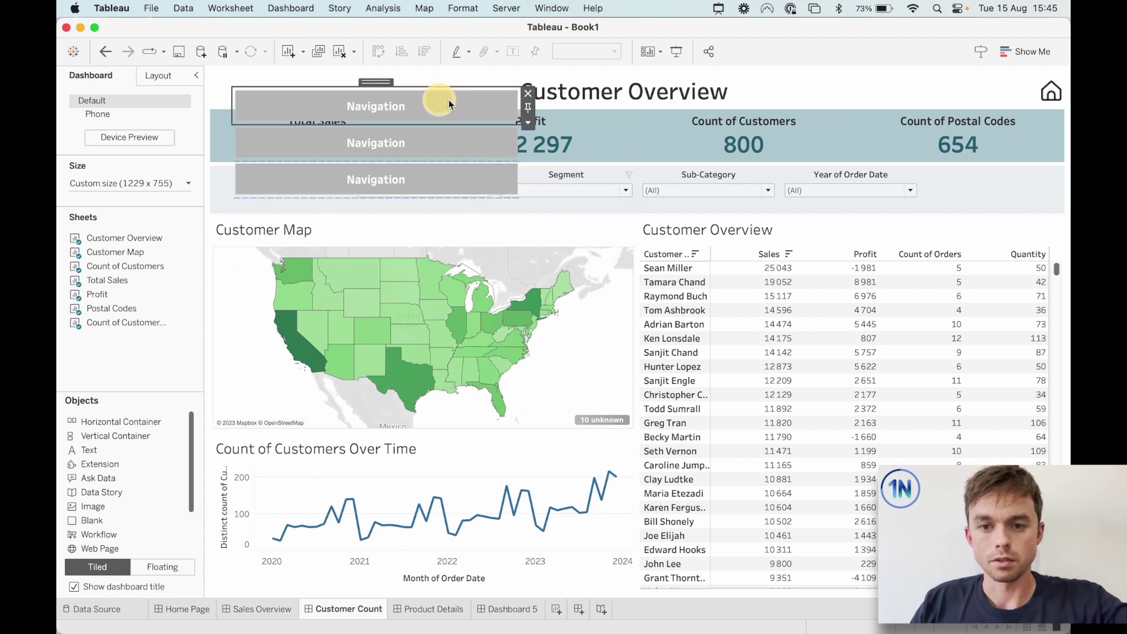
pyautogui.doubleClick(377, 81)
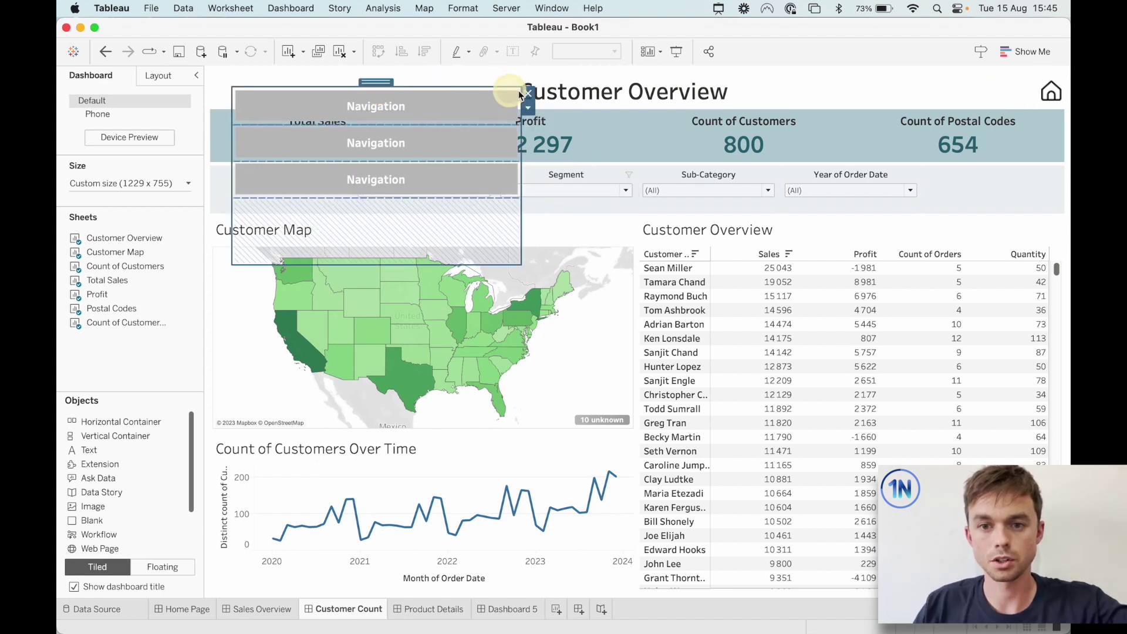
pyautogui.click(527, 95)
pyautogui.click(650, 353)
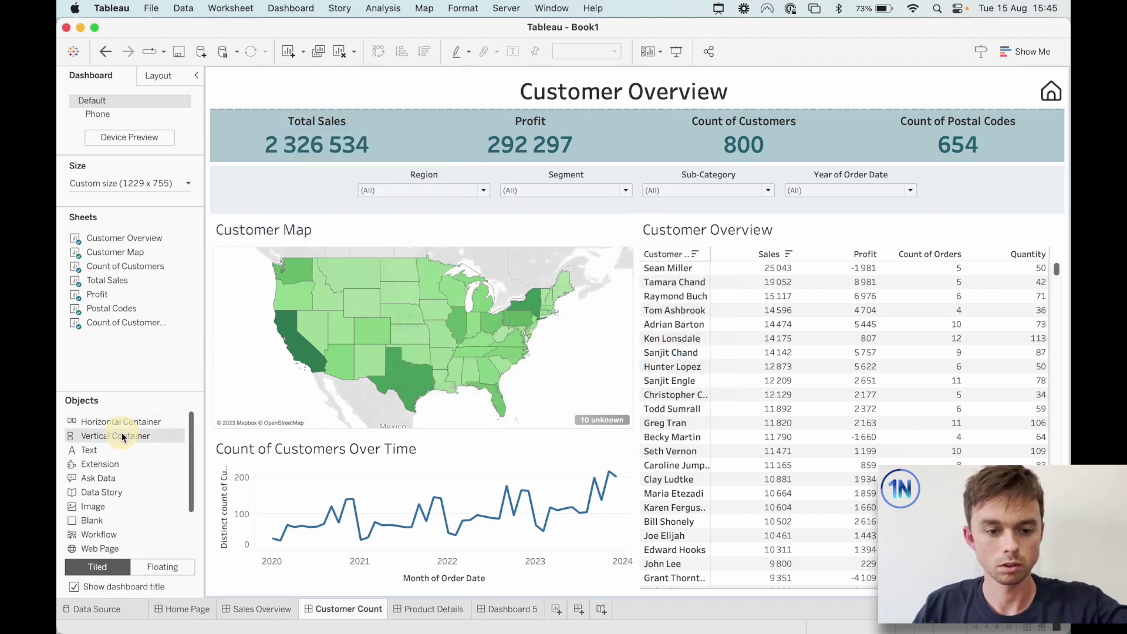
pyautogui.moveTo(125, 422)
pyautogui.mouseDown()
pyautogui.moveTo(383, 232)
pyautogui.moveTo(109, 420)
pyautogui.mouseUp()
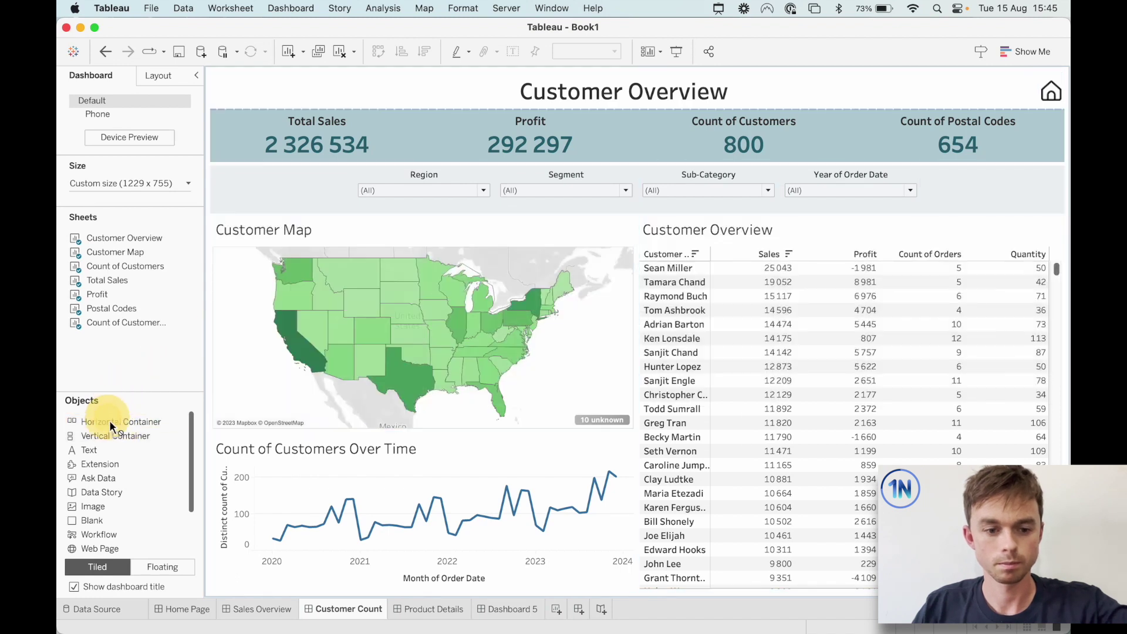
pyautogui.click(156, 565)
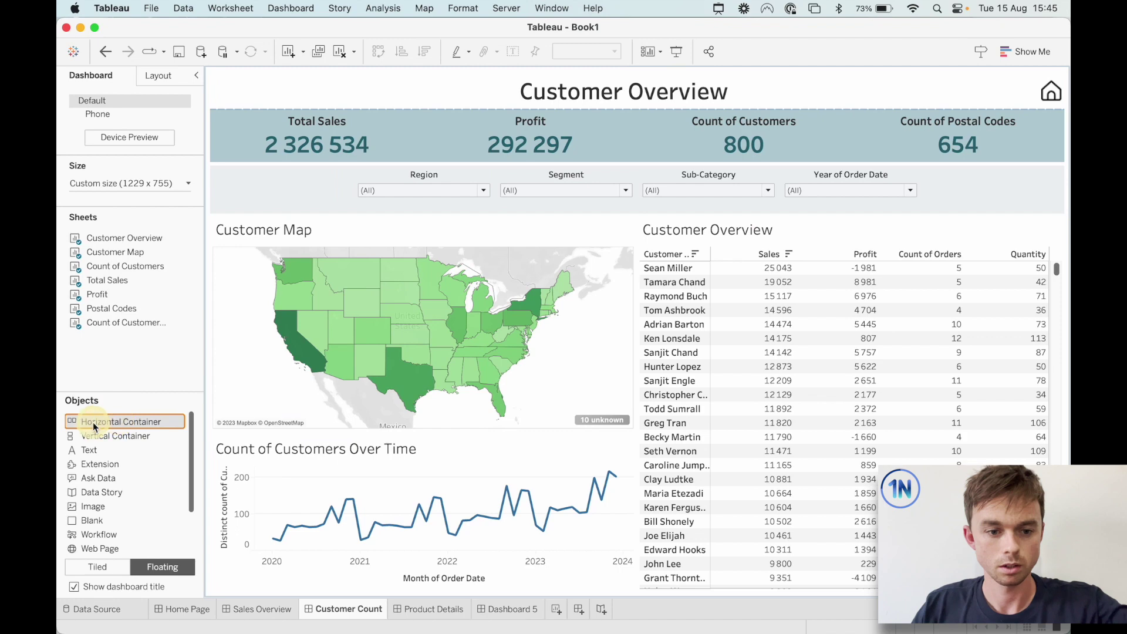
pyautogui.moveTo(93, 435); pyautogui.dragTo(212, 614)
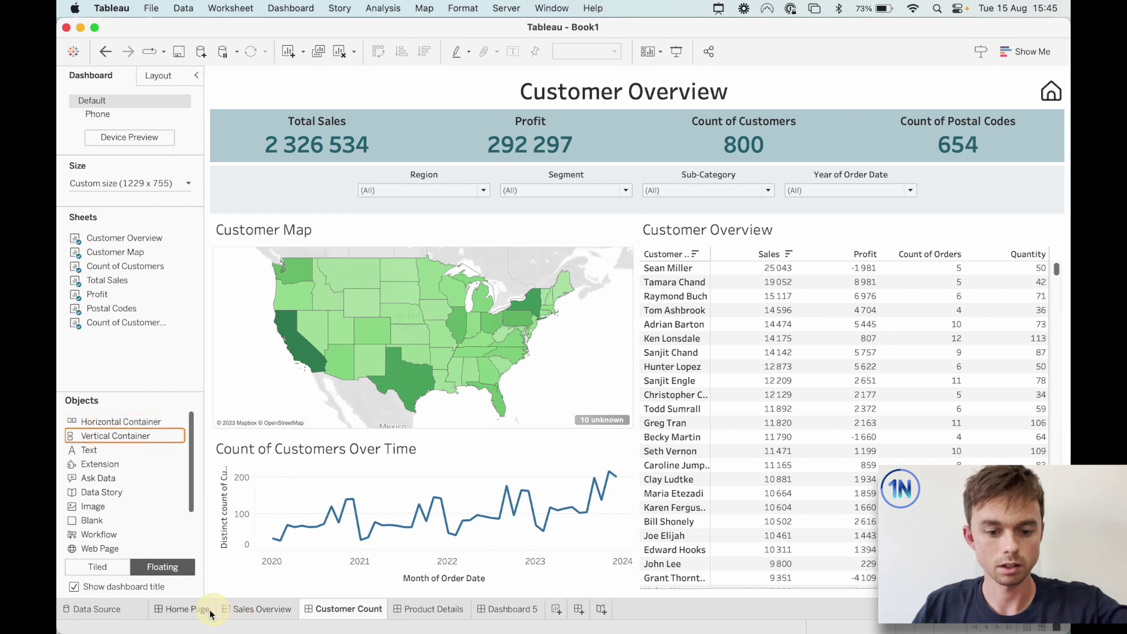
# - Examine the pop-out menu on the Sales Overview dashboard, including its floating container and the nested column of labels
pyautogui.click(237, 612)
pyautogui.click(227, 93)
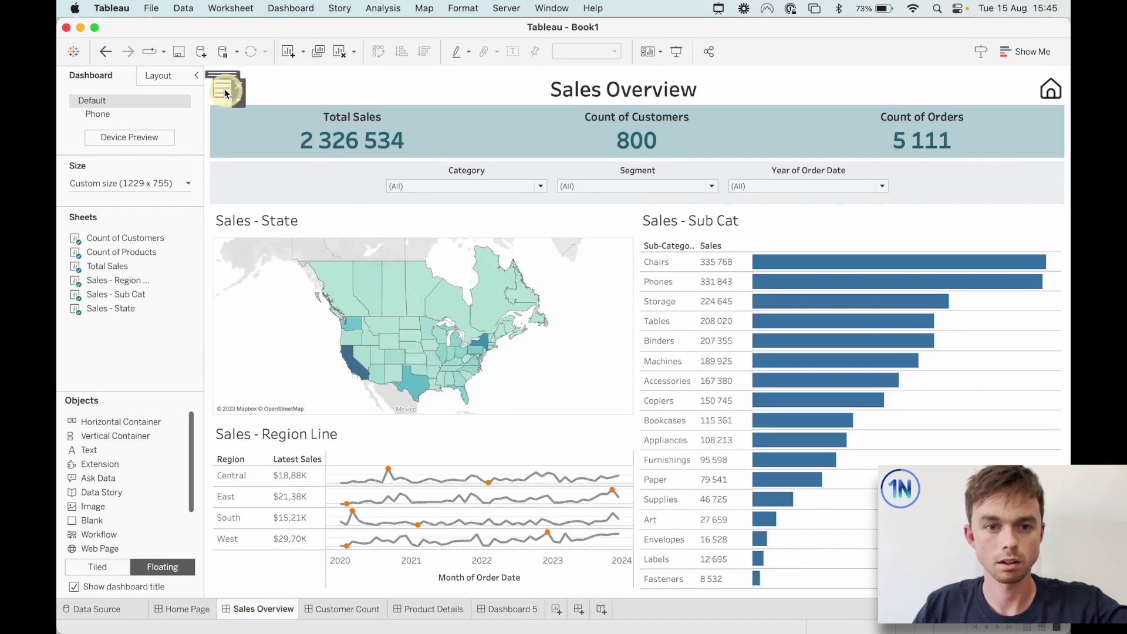
pyautogui.click(224, 91)
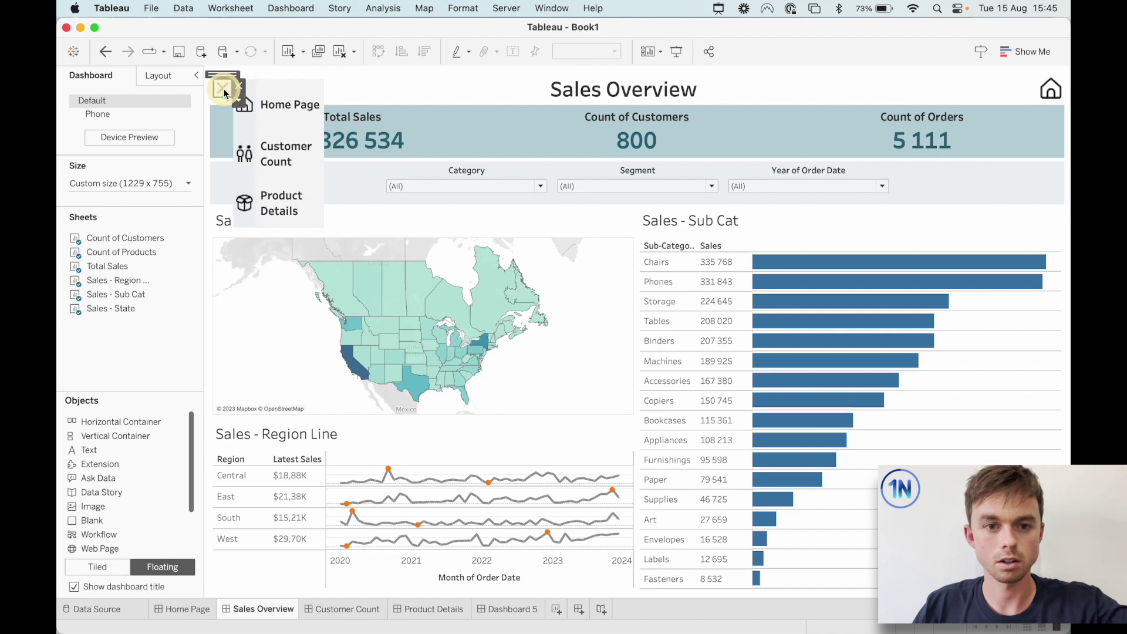
pyautogui.click(300, 88)
pyautogui.click(287, 72)
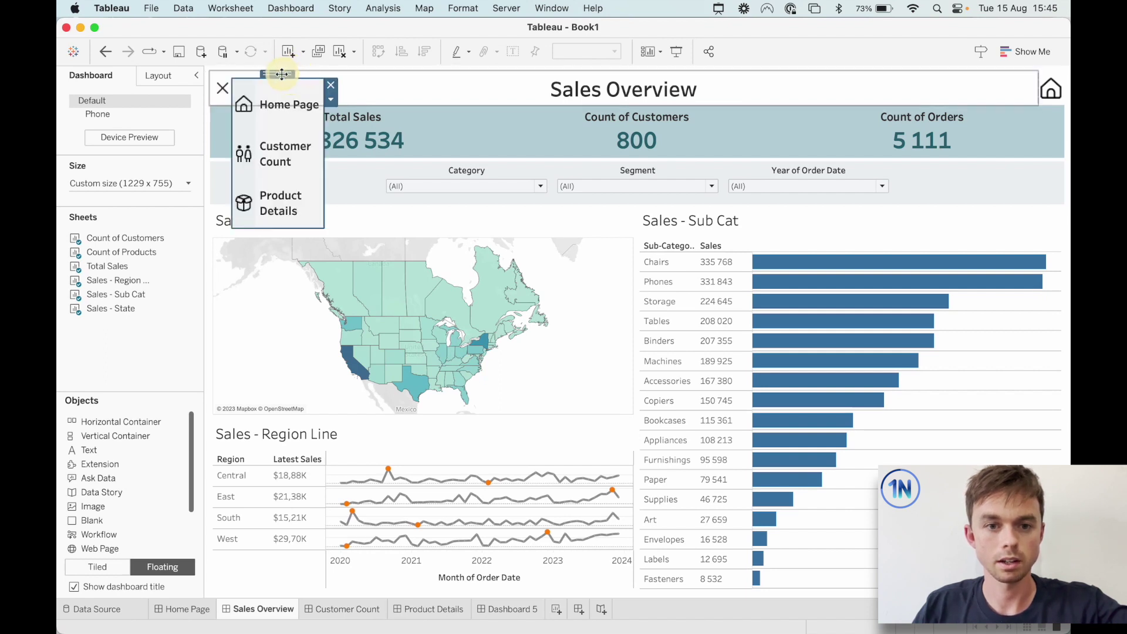
pyautogui.click(246, 81)
pyautogui.click(279, 88)
pyautogui.click(299, 73)
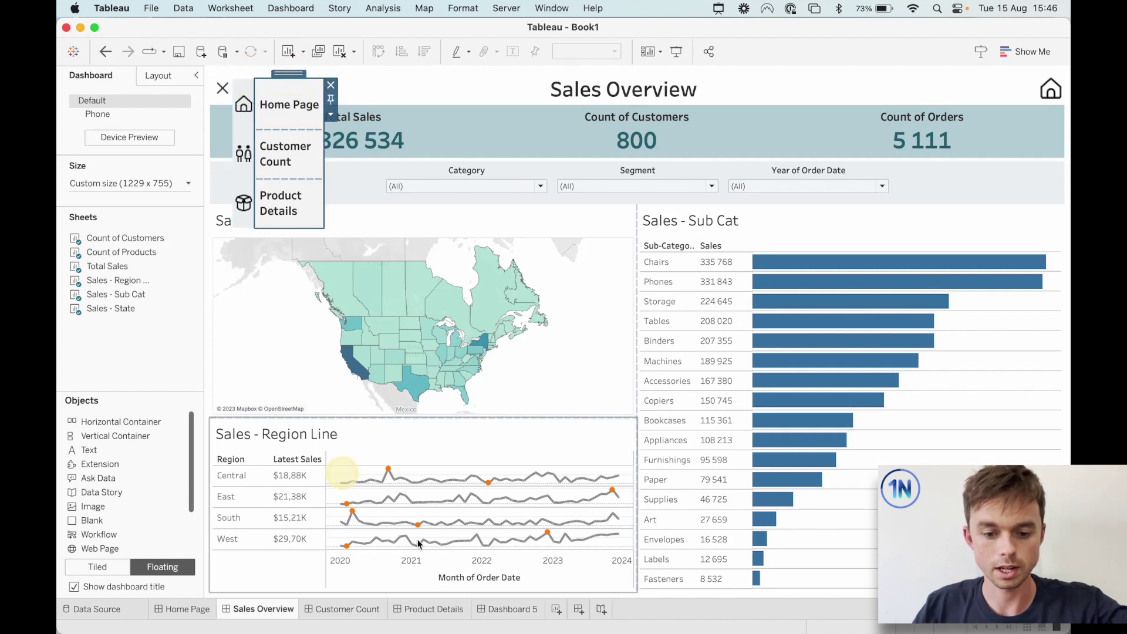
# - Place a floating horizontal container over the Customer Count header and nest two tiled vertical containers side by side inside it
pyautogui.click(355, 609)
pyautogui.moveTo(104, 332)
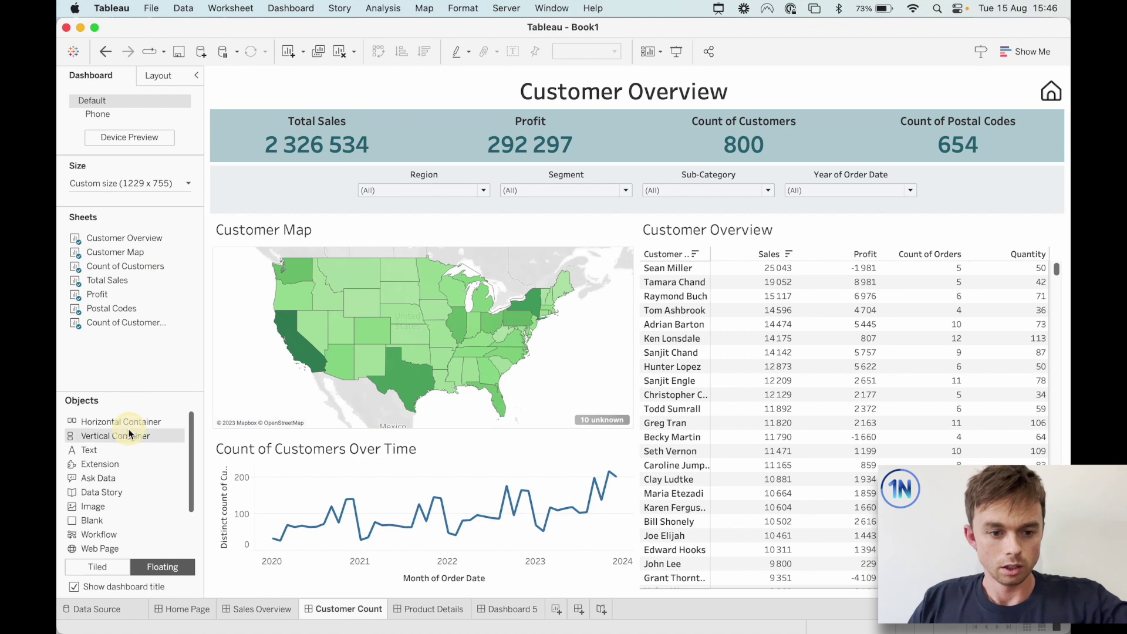
pyautogui.moveTo(130, 423)
pyautogui.mouseDown()
pyautogui.moveTo(237, 312)
pyautogui.moveTo(335, 101)
pyautogui.moveTo(144, 410)
pyautogui.mouseUp()
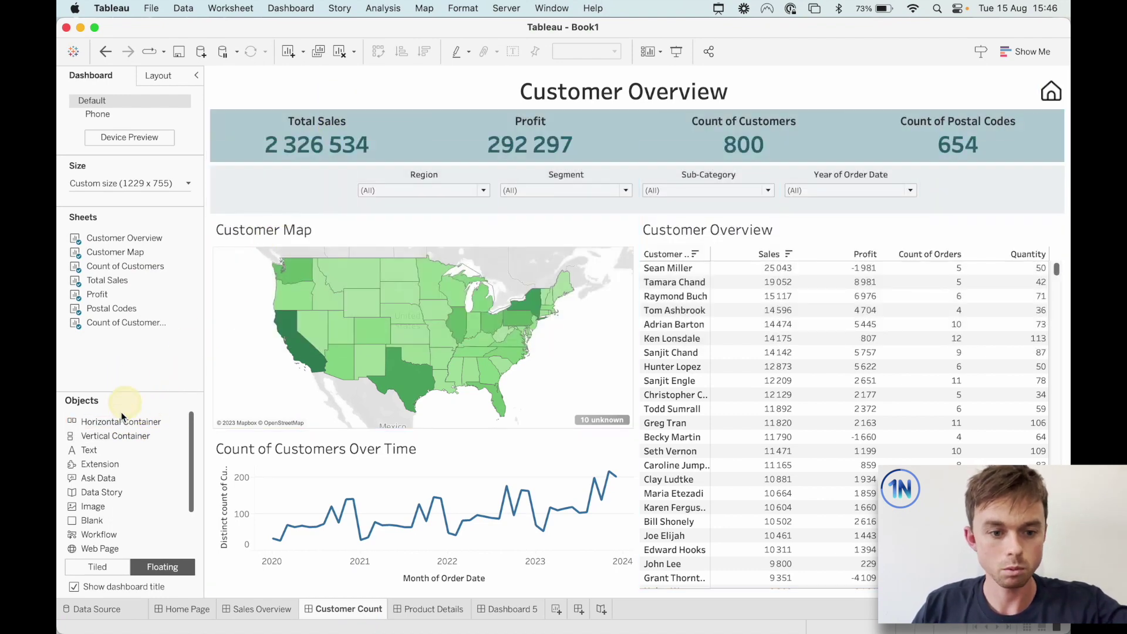
pyautogui.moveTo(109, 421); pyautogui.dragTo(72, 549)
pyautogui.click(91, 567)
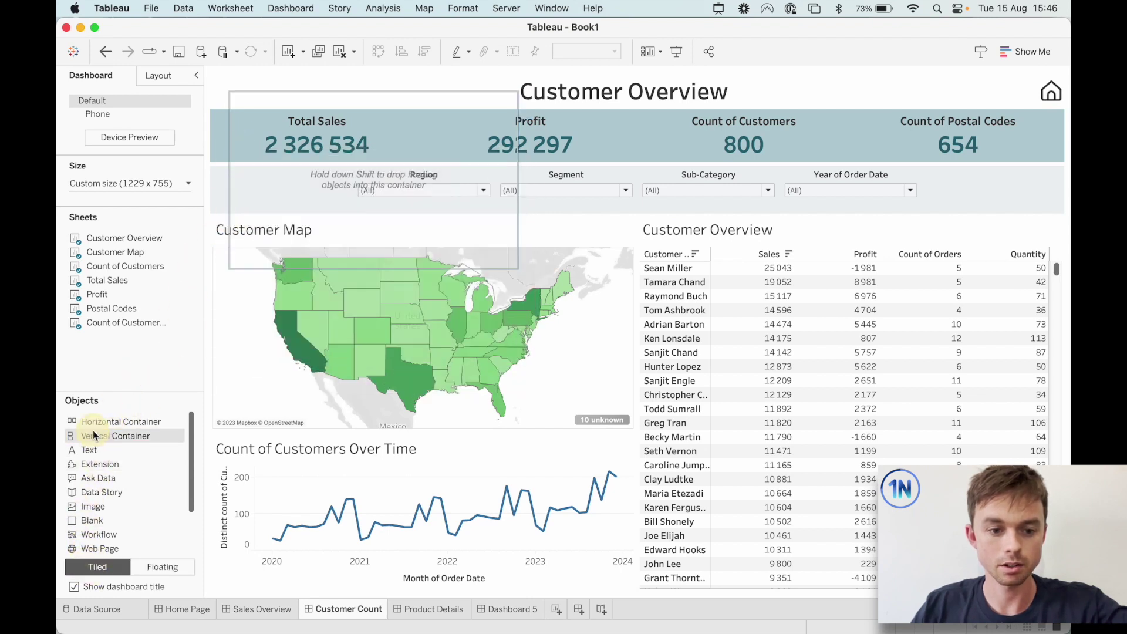
pyautogui.moveTo(90, 434); pyautogui.dragTo(289, 125)
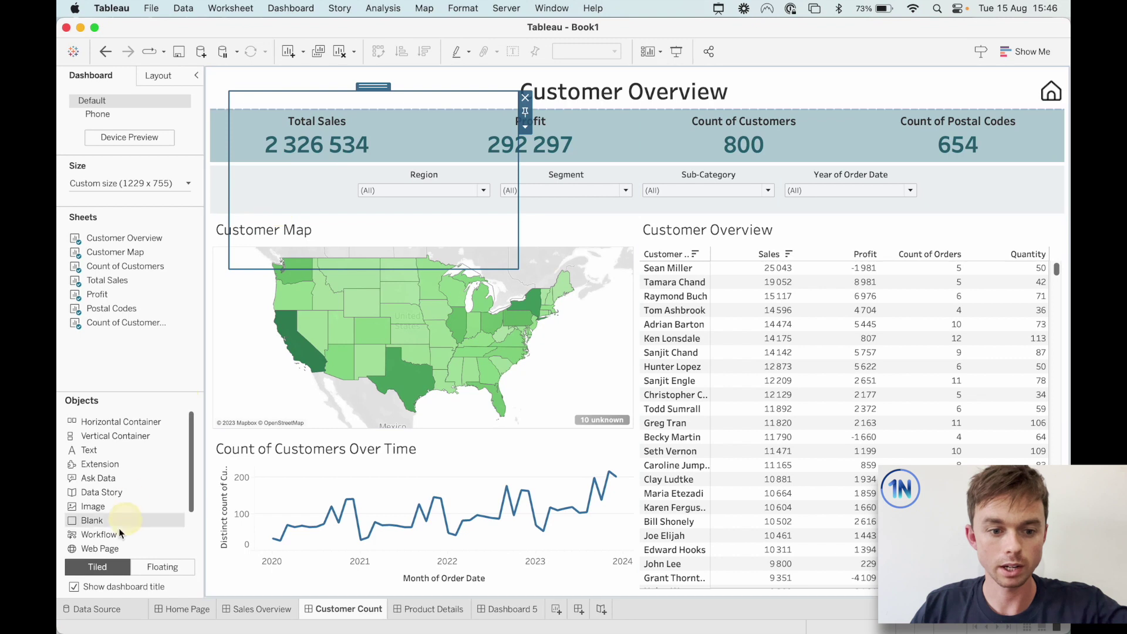
pyautogui.moveTo(130, 418); pyautogui.dragTo(509, 184)
pyautogui.click(332, 184)
pyautogui.click(421, 176)
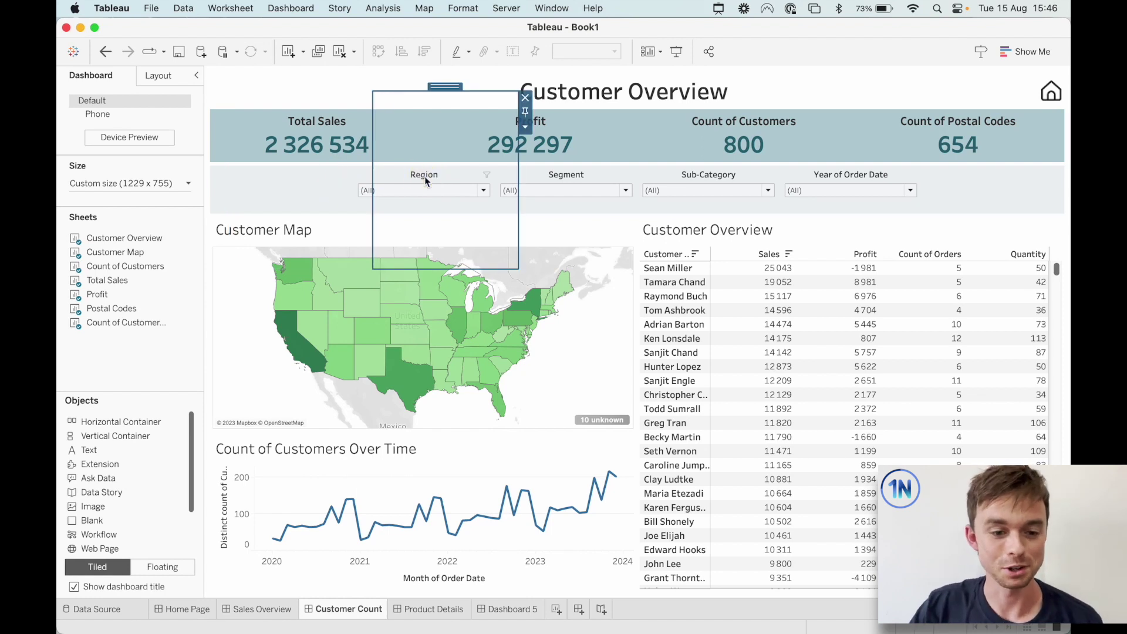
# - Stack three navigation objects inside the left vertical container of the floating menu
pyautogui.scroll(-3, 92, 461)
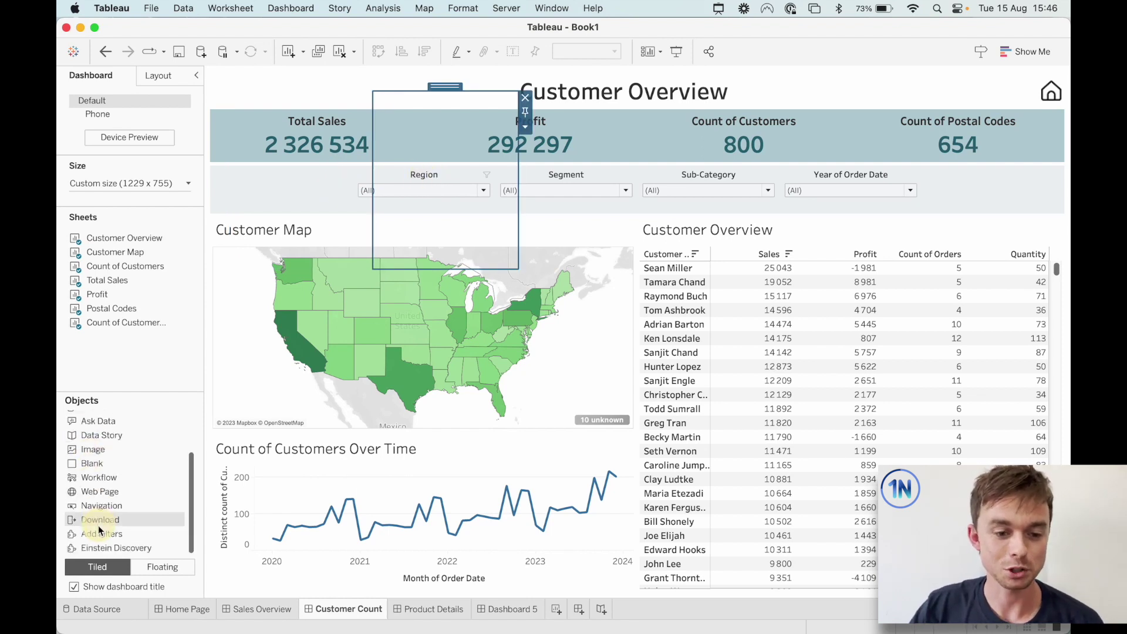
pyautogui.moveTo(97, 506); pyautogui.dragTo(302, 119)
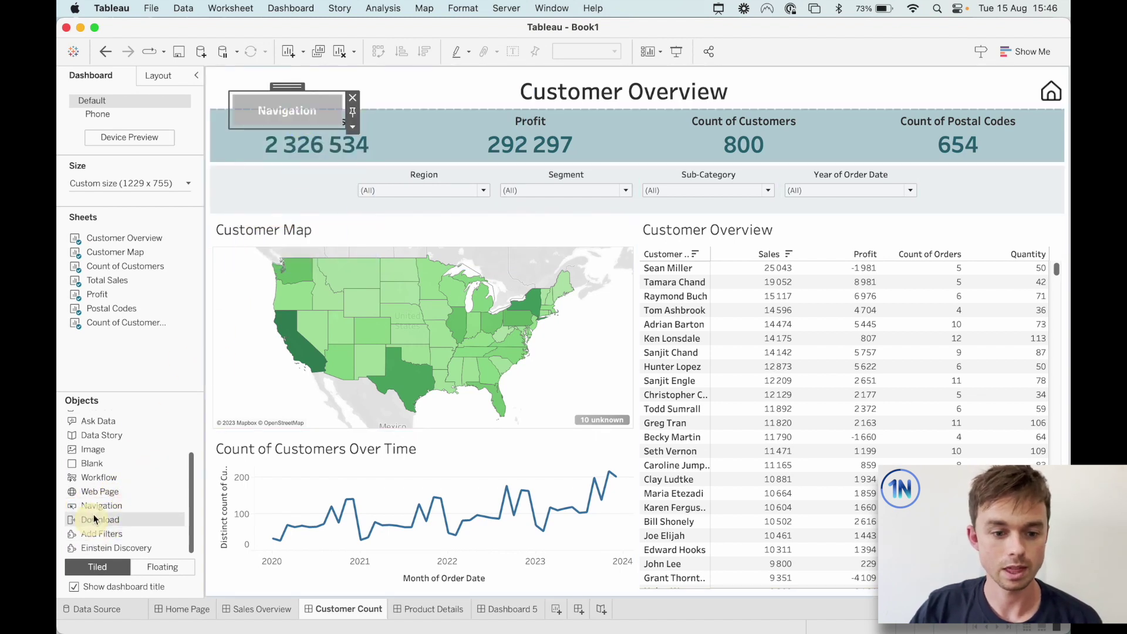
pyautogui.moveTo(109, 493); pyautogui.dragTo(297, 161)
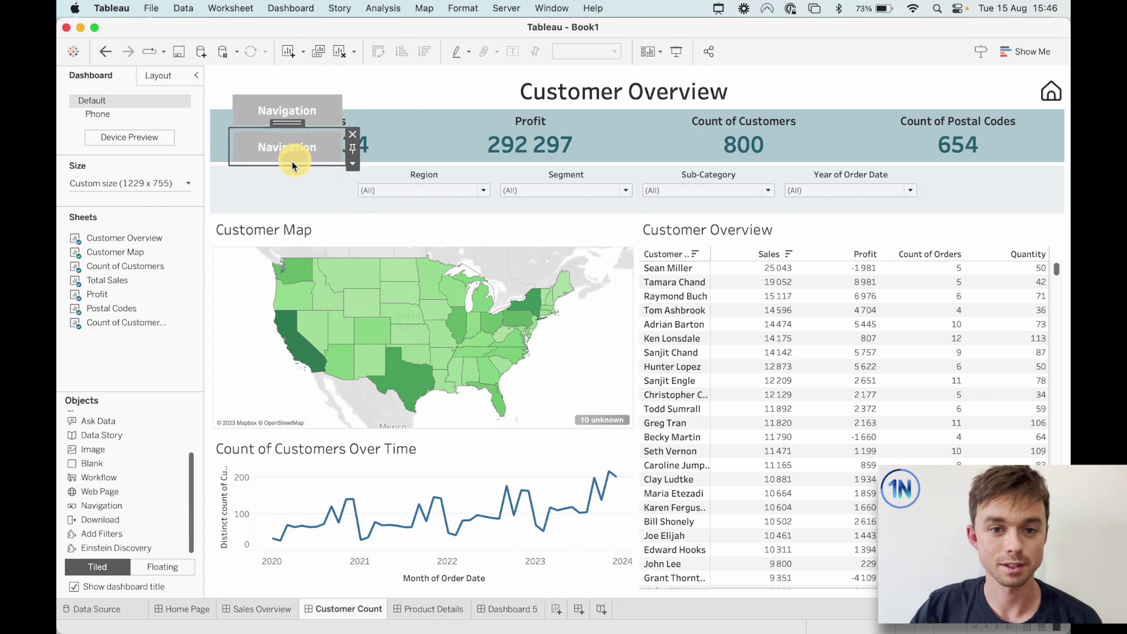
pyautogui.moveTo(109, 504); pyautogui.dragTo(264, 179)
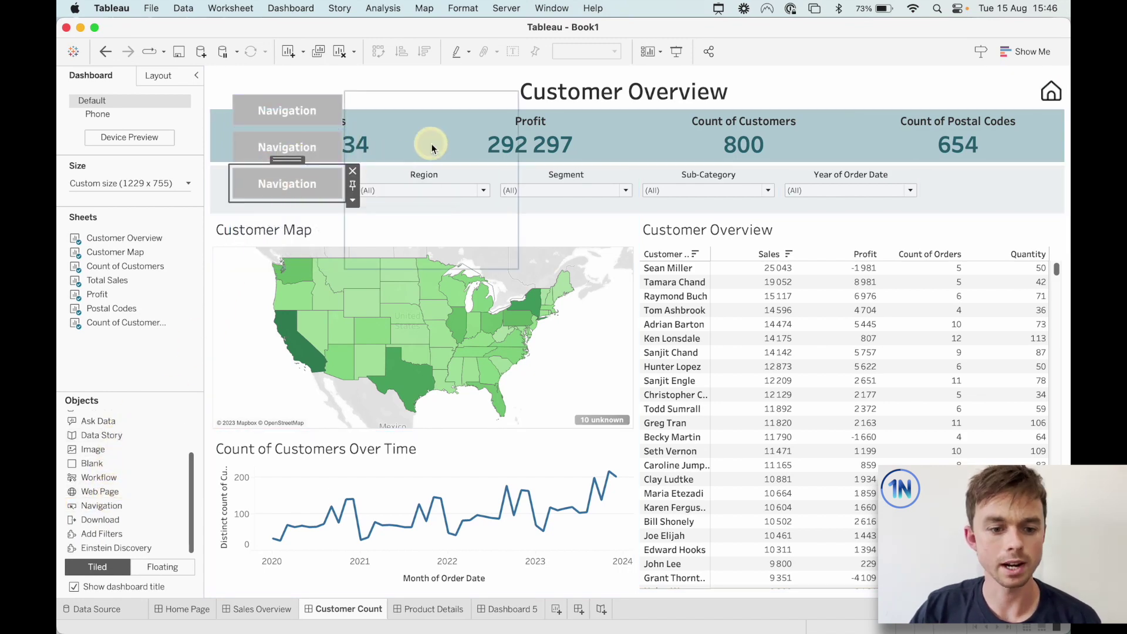
# - Add a text object reading "Sales Overview" in Tableau Semibold, size 16, to the right vertical container
pyautogui.scroll(4, 140, 466)
pyautogui.click(100, 457)
pyautogui.moveTo(89, 453); pyautogui.dragTo(432, 104)
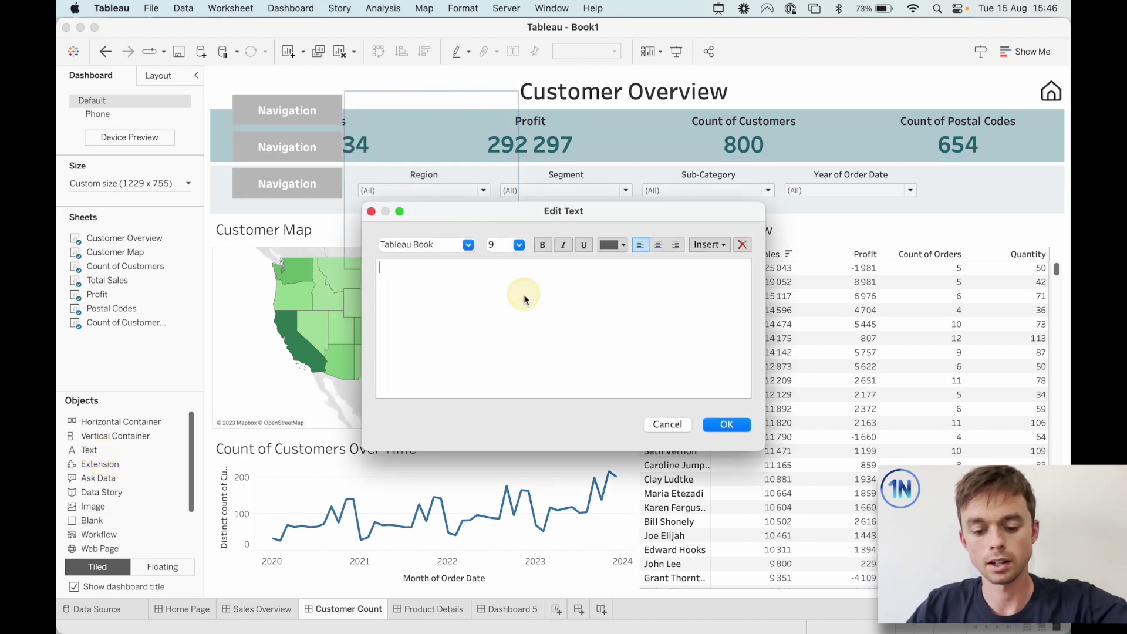
pyautogui.write('Customer Count')
pyautogui.tripleClick(428, 273)
pyautogui.press('super+c')
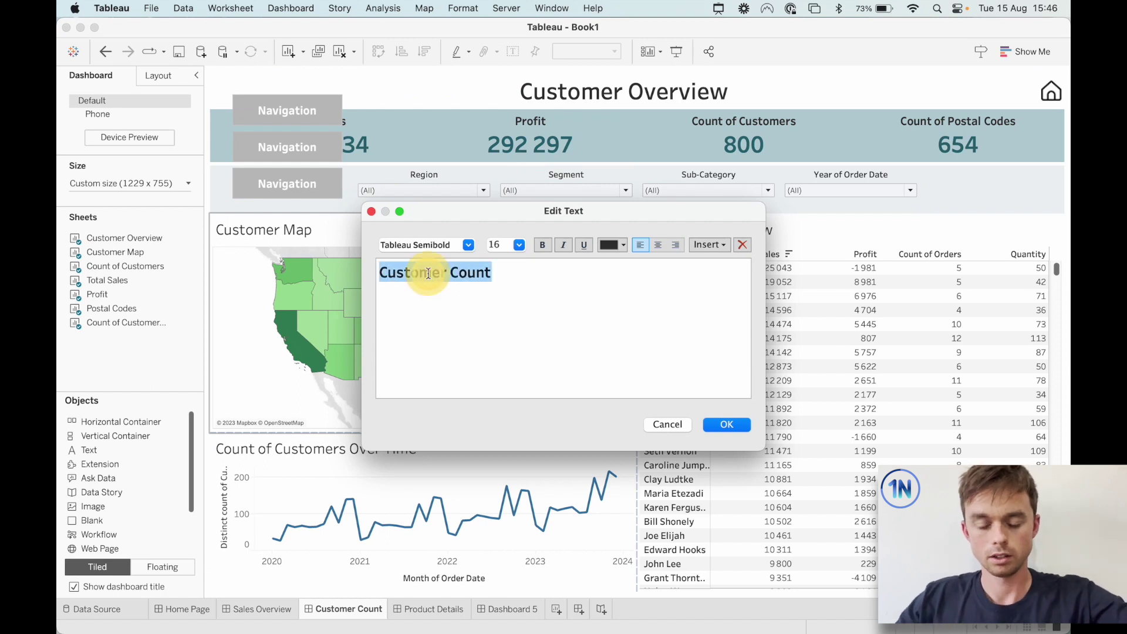
pyautogui.write('Sal')
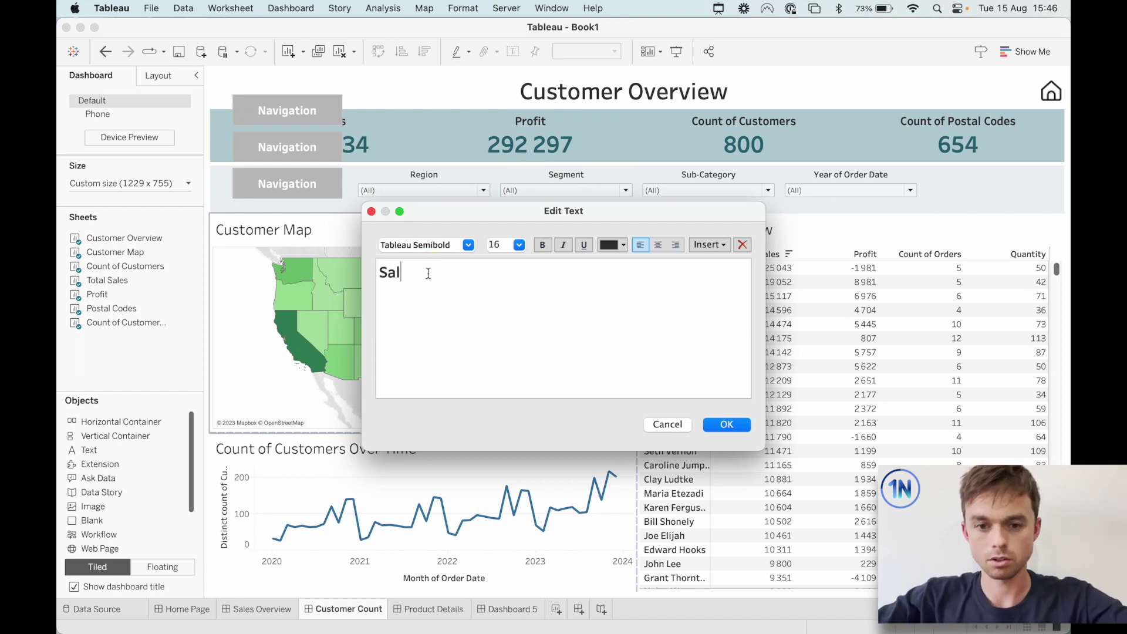
pyautogui.write('es Overview')
pyautogui.click(728, 423)
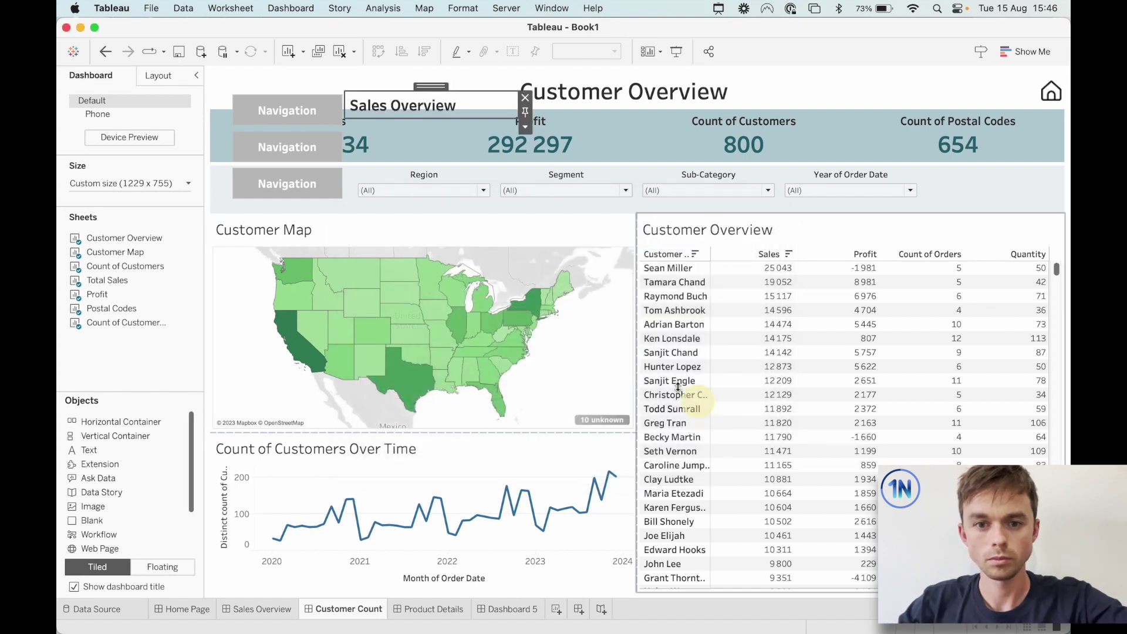
# - Add a matching "Customer Count" text object directly below the Sales Overview label
pyautogui.moveTo(88, 450); pyautogui.dragTo(428, 126)
pyautogui.press('super+v')
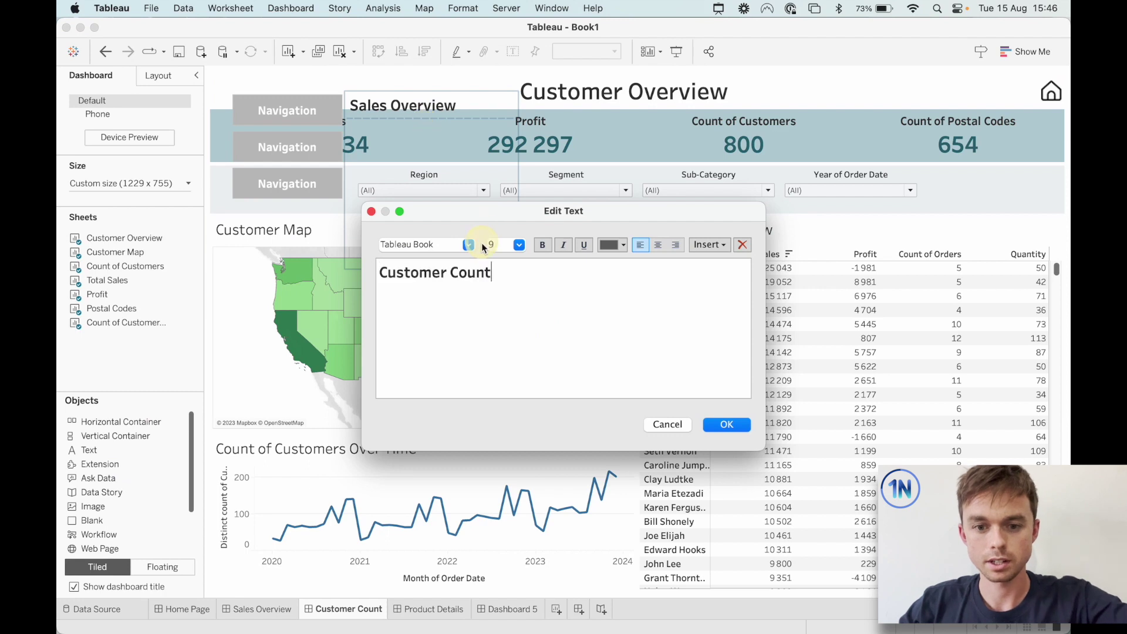
pyautogui.doubleClick(415, 280)
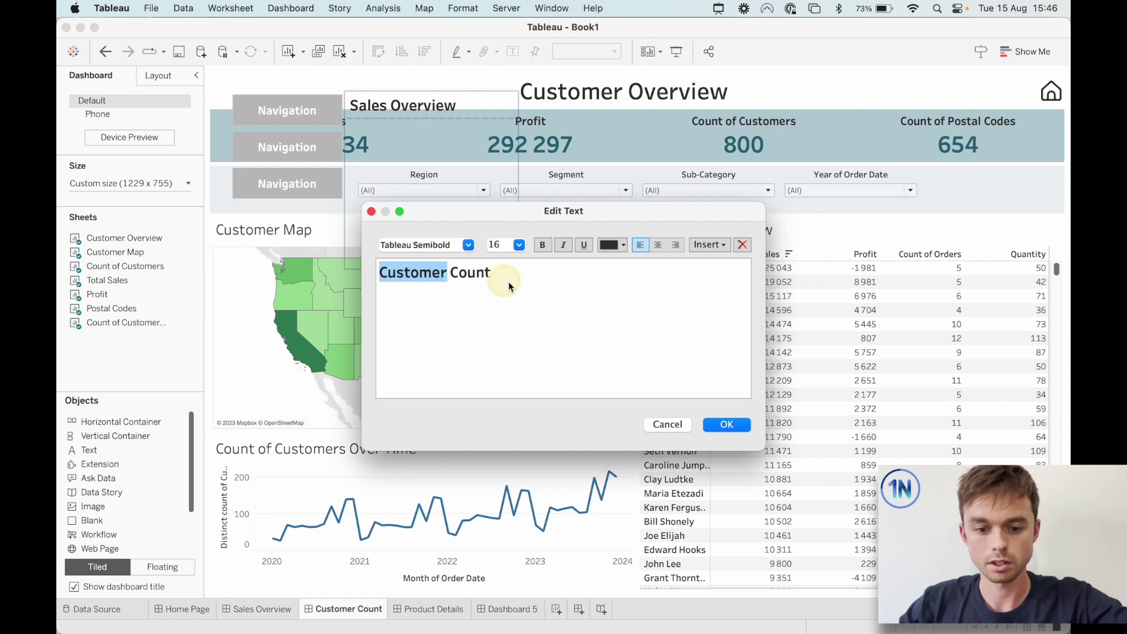
pyautogui.click(510, 283)
pyautogui.click(751, 428)
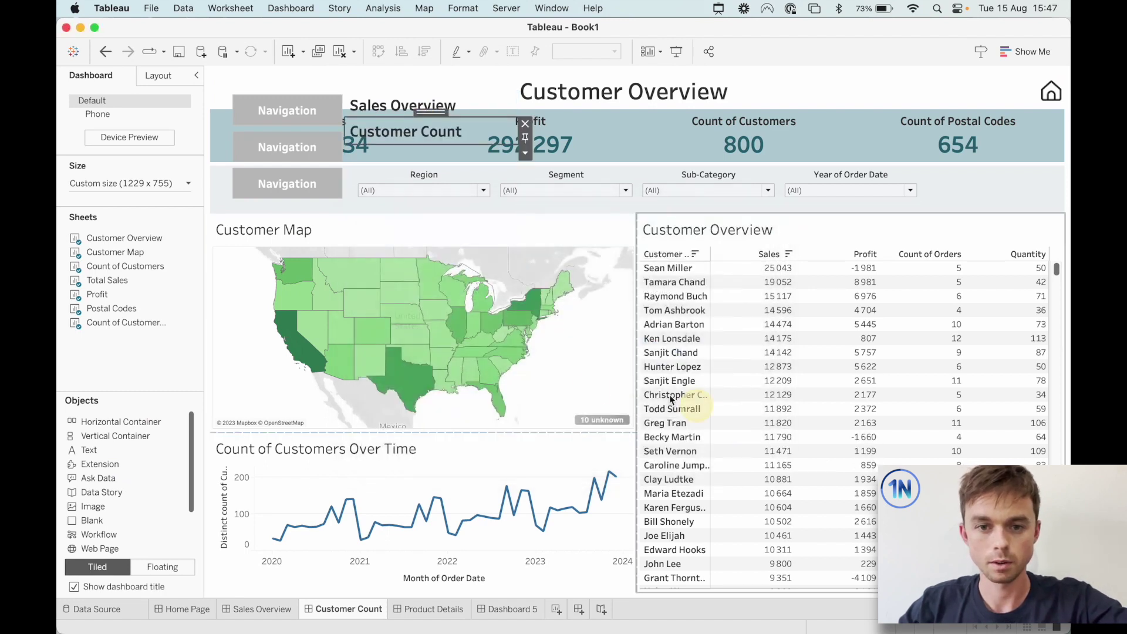
# - Add a "Product Details" text object in the same formatting below the Customer Count label
pyautogui.moveTo(115, 450); pyautogui.dragTo(424, 171)
pyautogui.press('super+v')
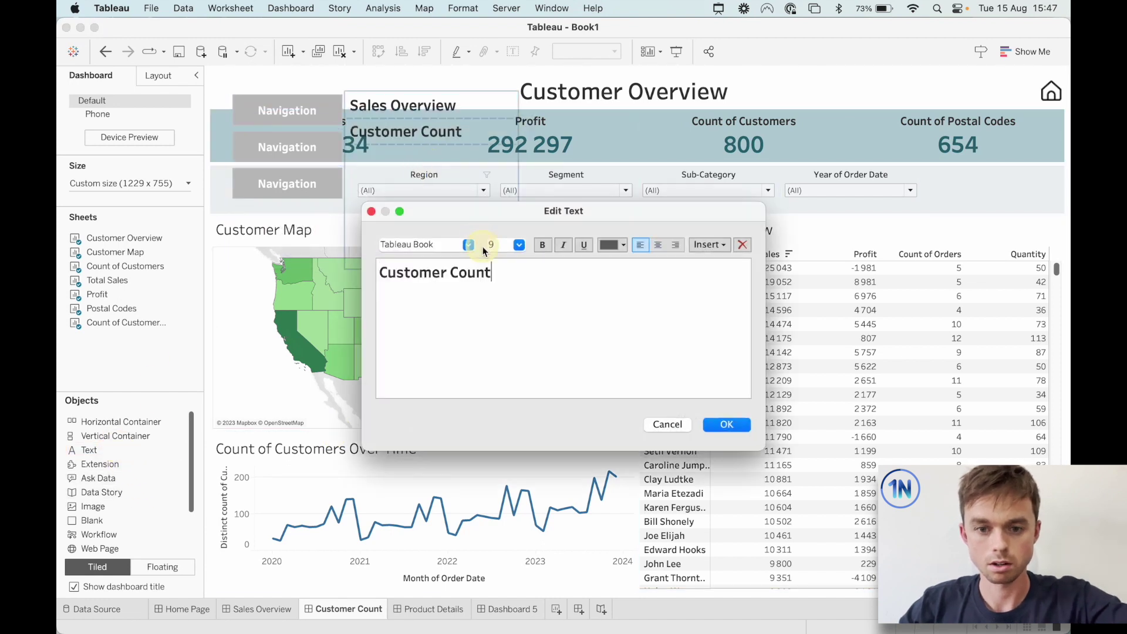
pyautogui.tripleClick(405, 269)
pyautogui.write('Product Details')
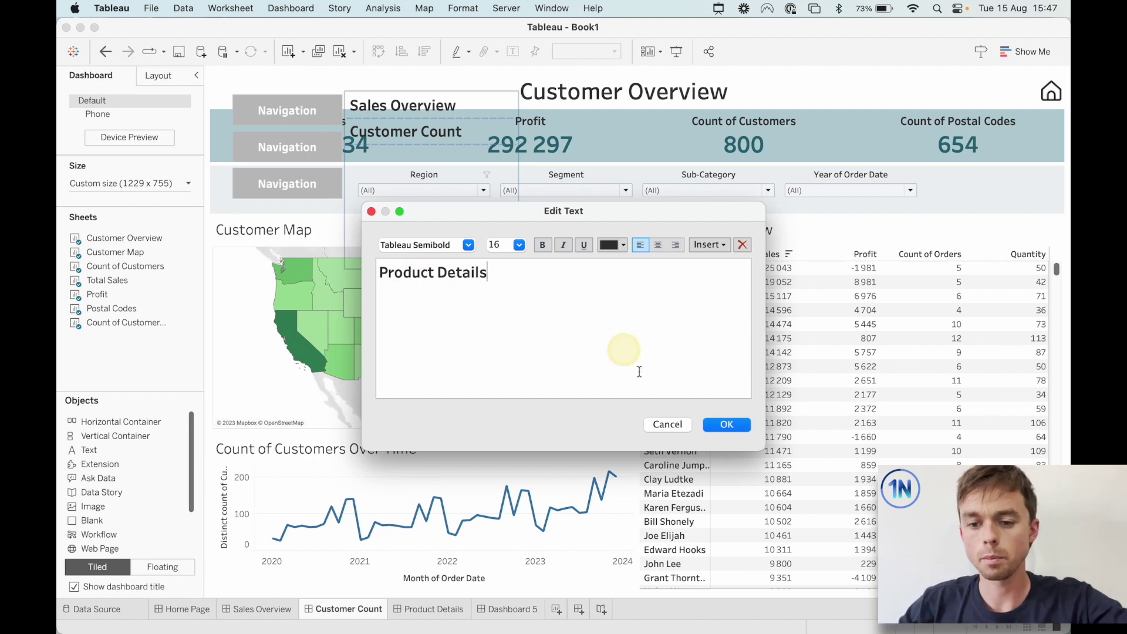
pyautogui.click(727, 424)
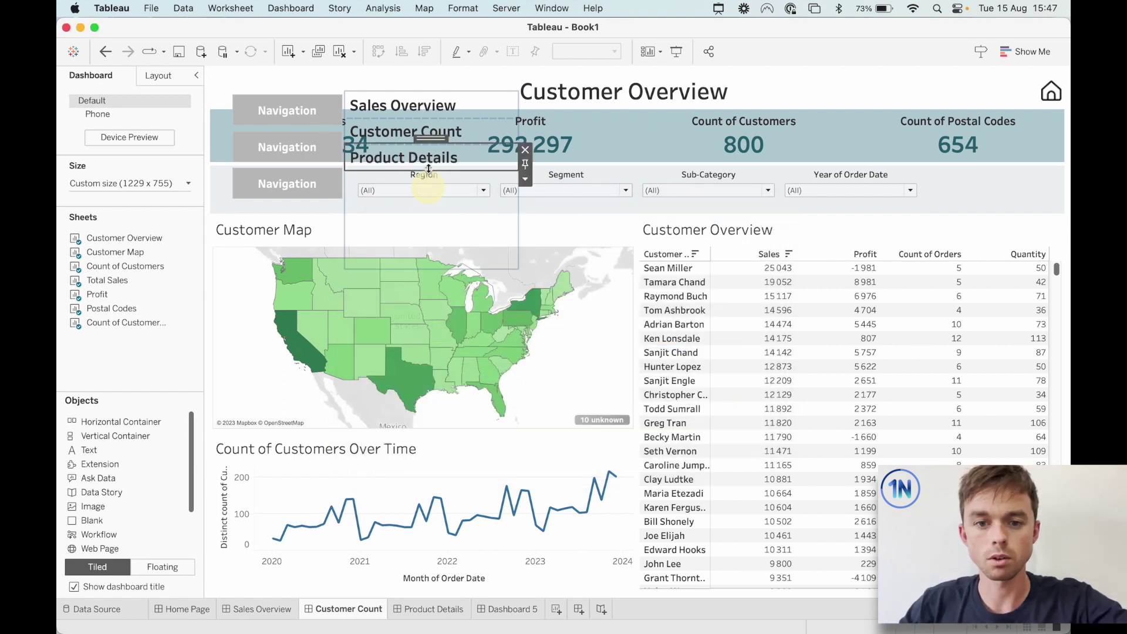
# - Distribute the contents evenly in both vertical containers, the navigation objects and the text labels
pyautogui.click(457, 99)
pyautogui.doubleClick(433, 85)
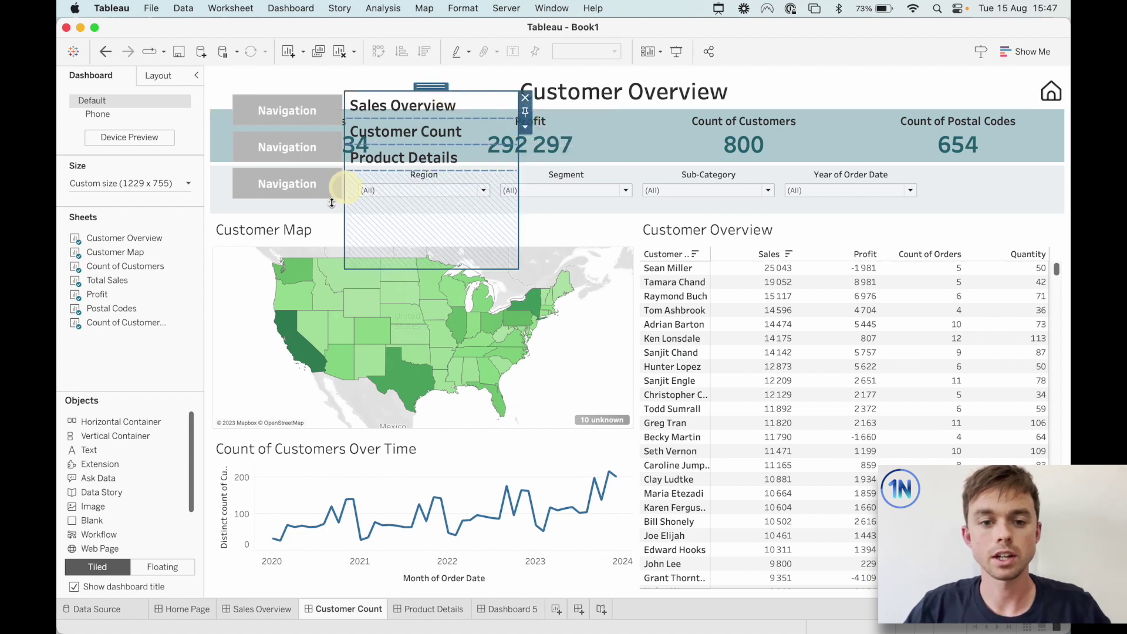
pyautogui.click(323, 234)
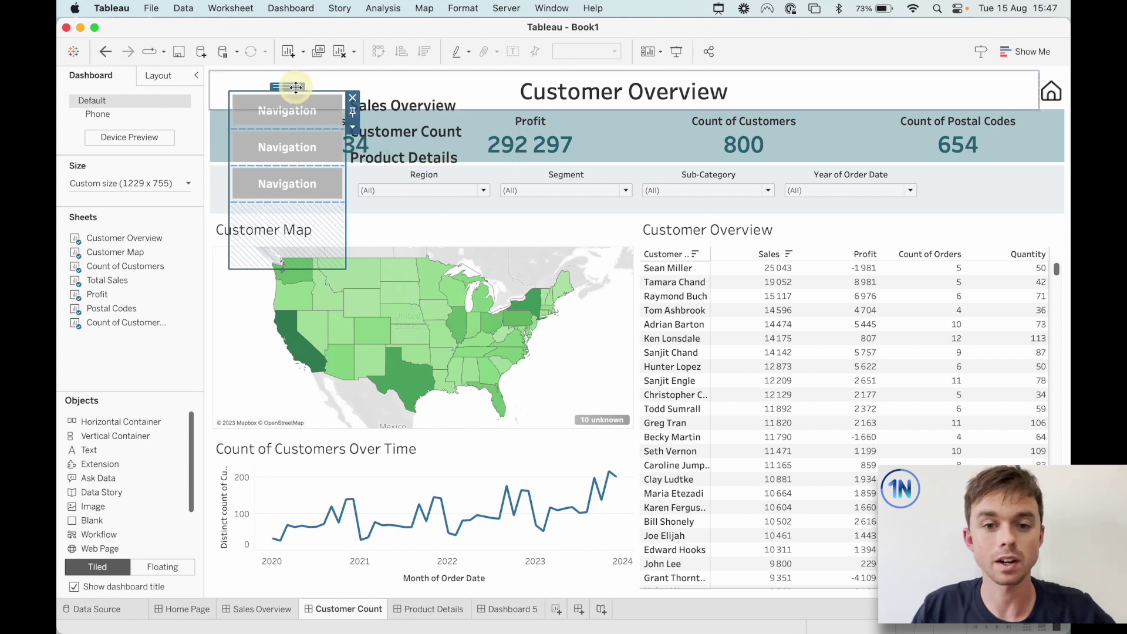
pyautogui.click(353, 128)
pyautogui.click(411, 161)
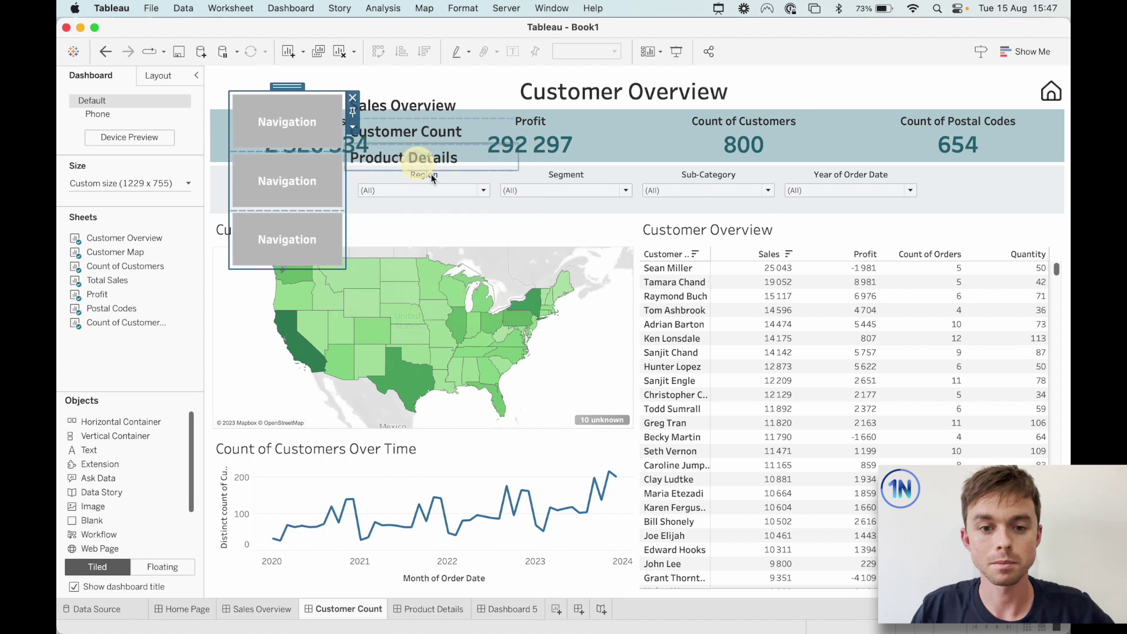
pyautogui.click(444, 225)
pyautogui.click(525, 126)
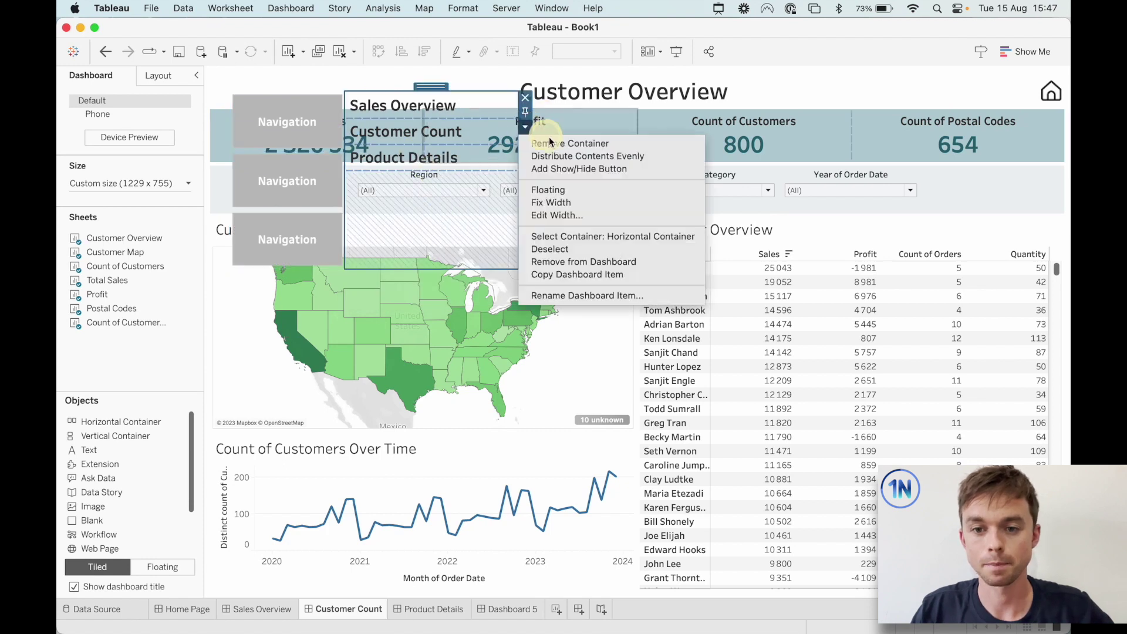
pyautogui.click(575, 156)
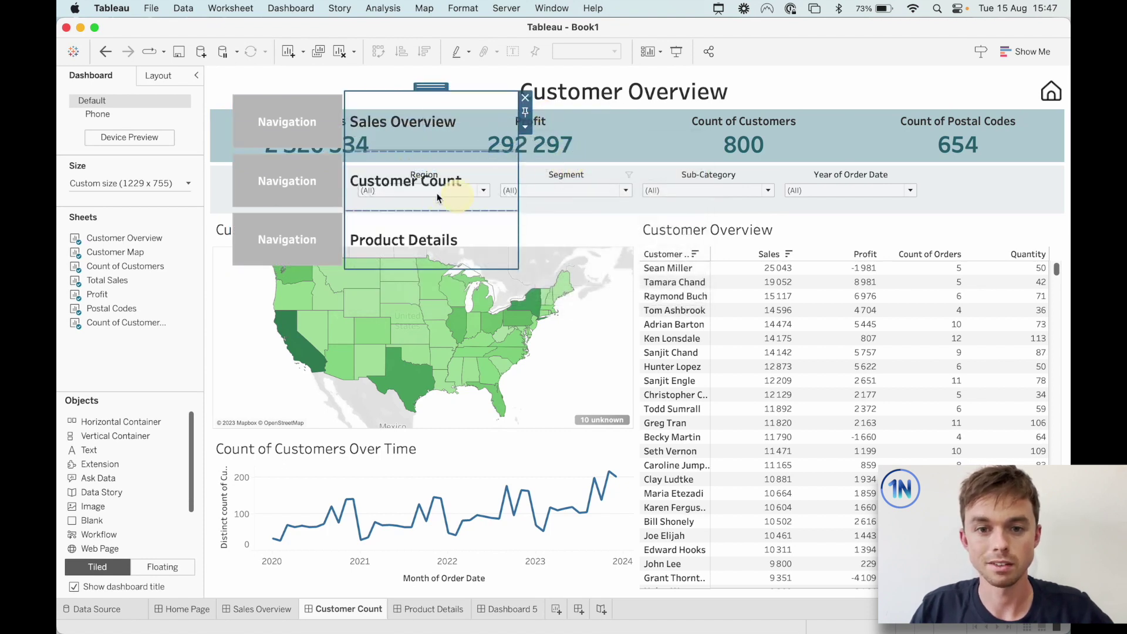
# - Give the outer floating horizontal container a white background at 100% opacity
pyautogui.click(433, 86)
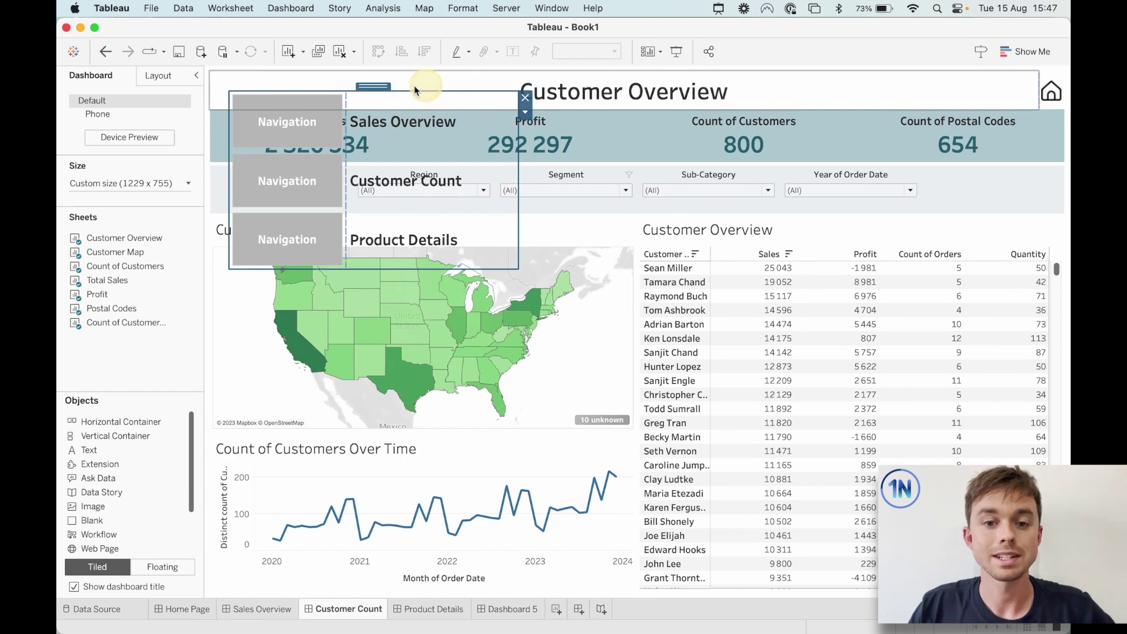
pyautogui.moveTo(387, 86); pyautogui.dragTo(434, 86)
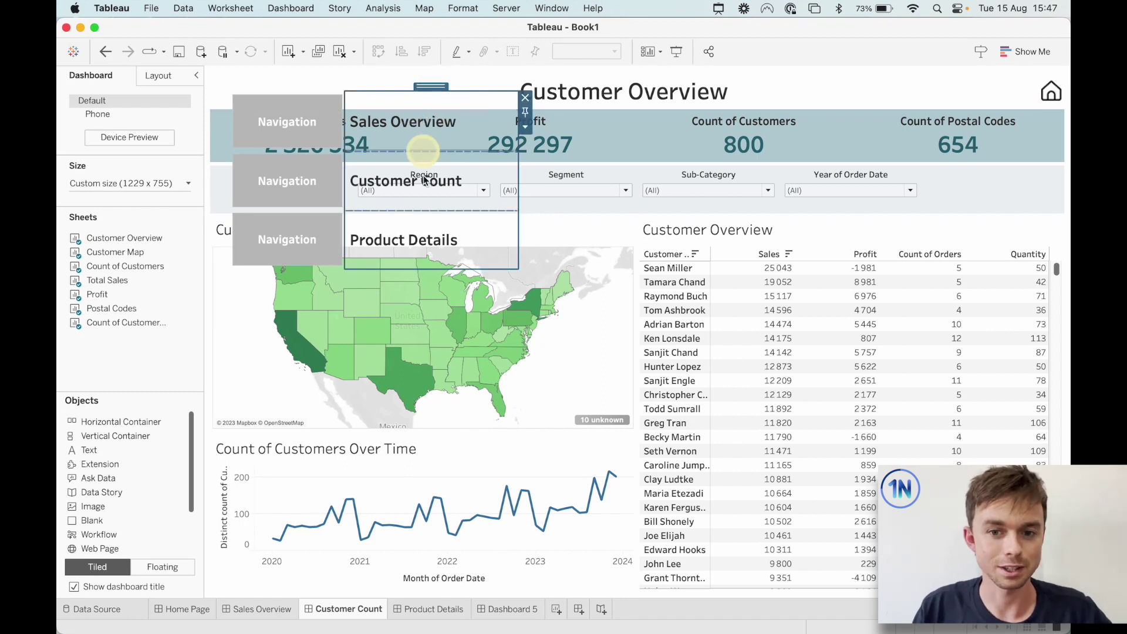
pyautogui.doubleClick(438, 85)
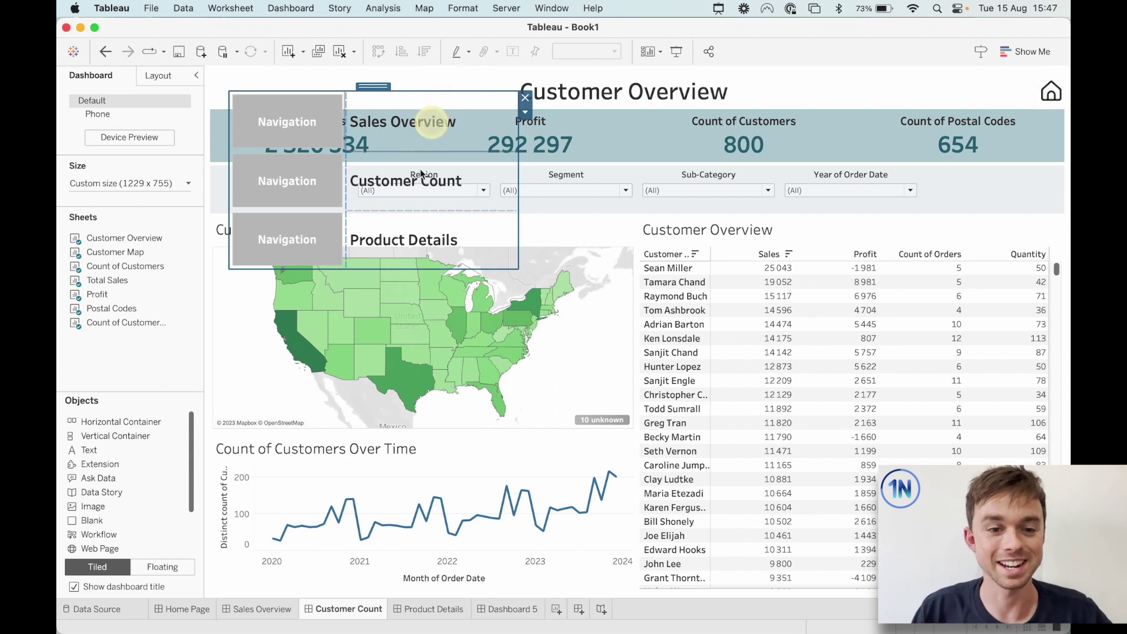
pyautogui.click(158, 78)
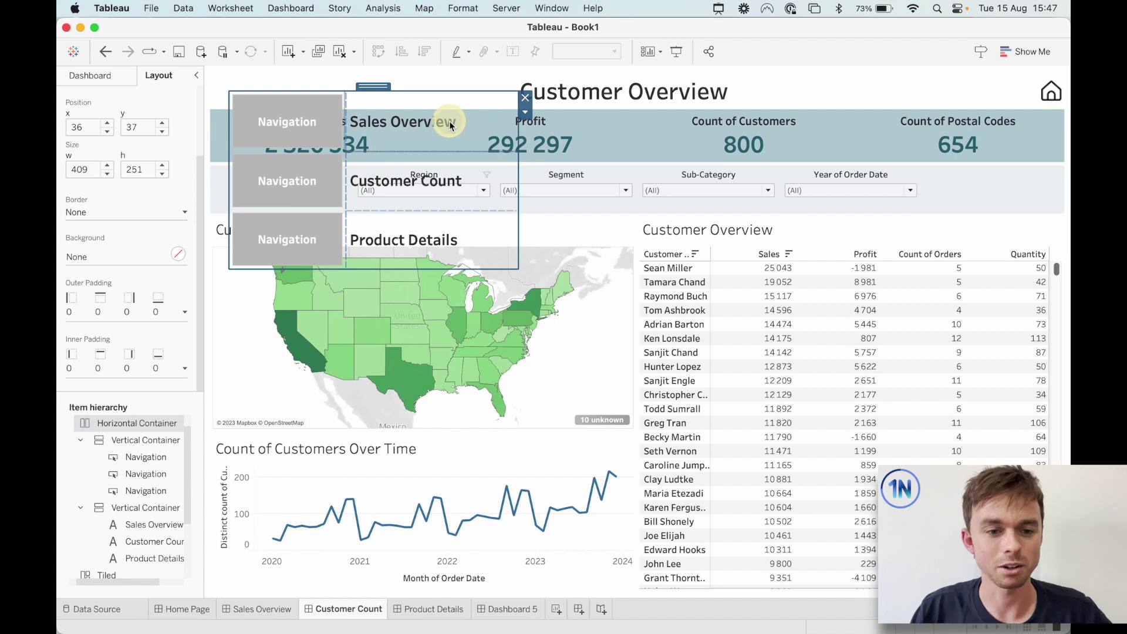
pyautogui.click(178, 254)
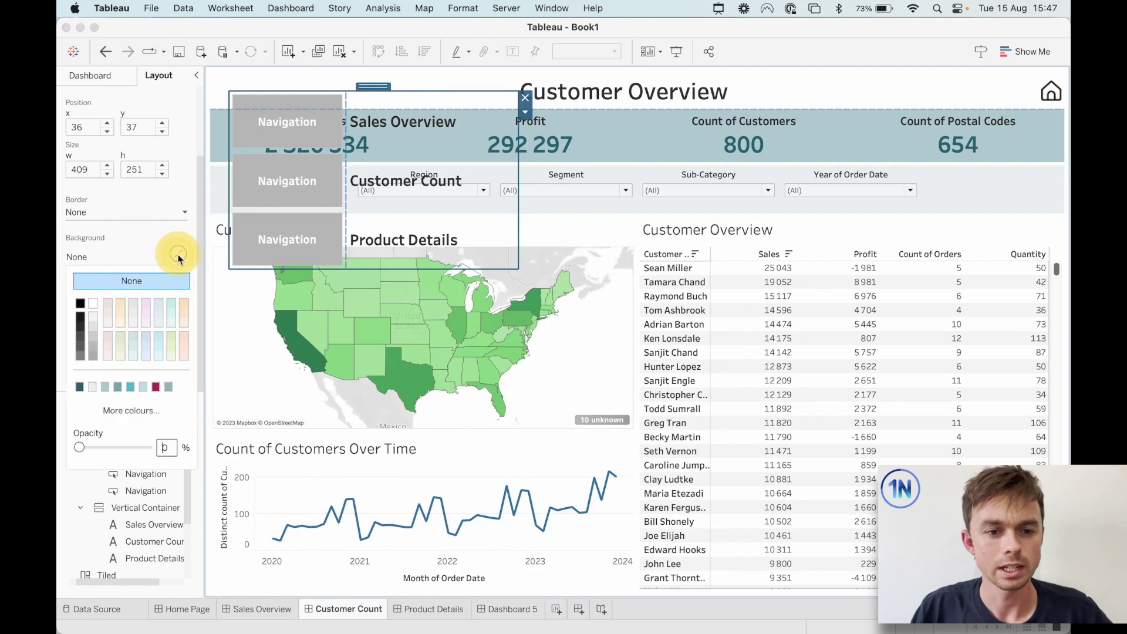
pyautogui.click(101, 386)
pyautogui.click(93, 387)
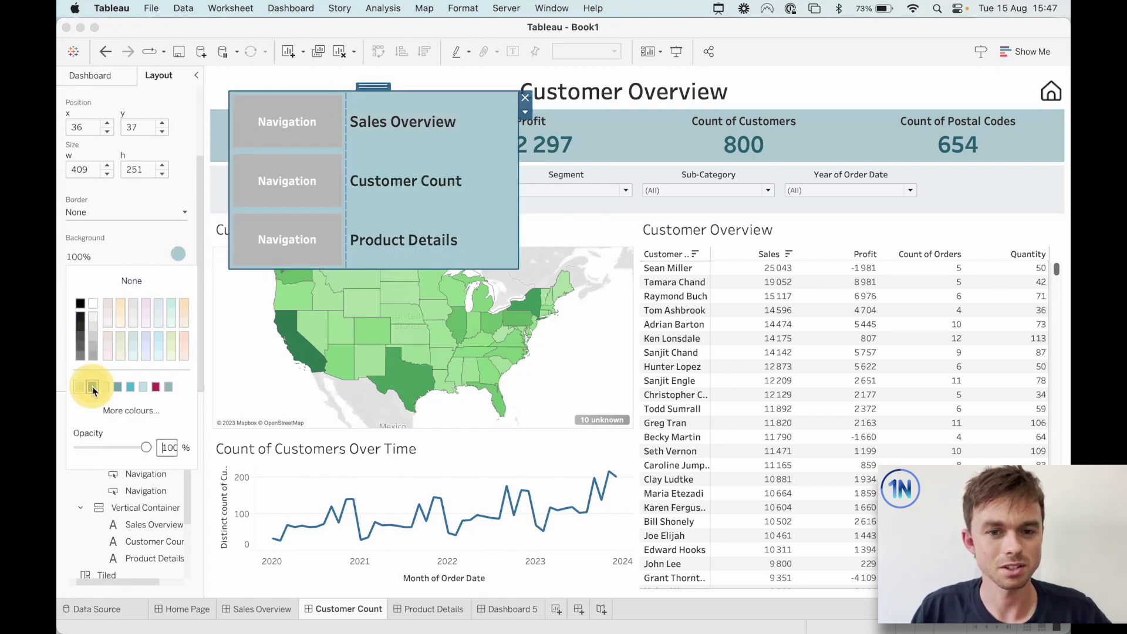
pyautogui.click(94, 301)
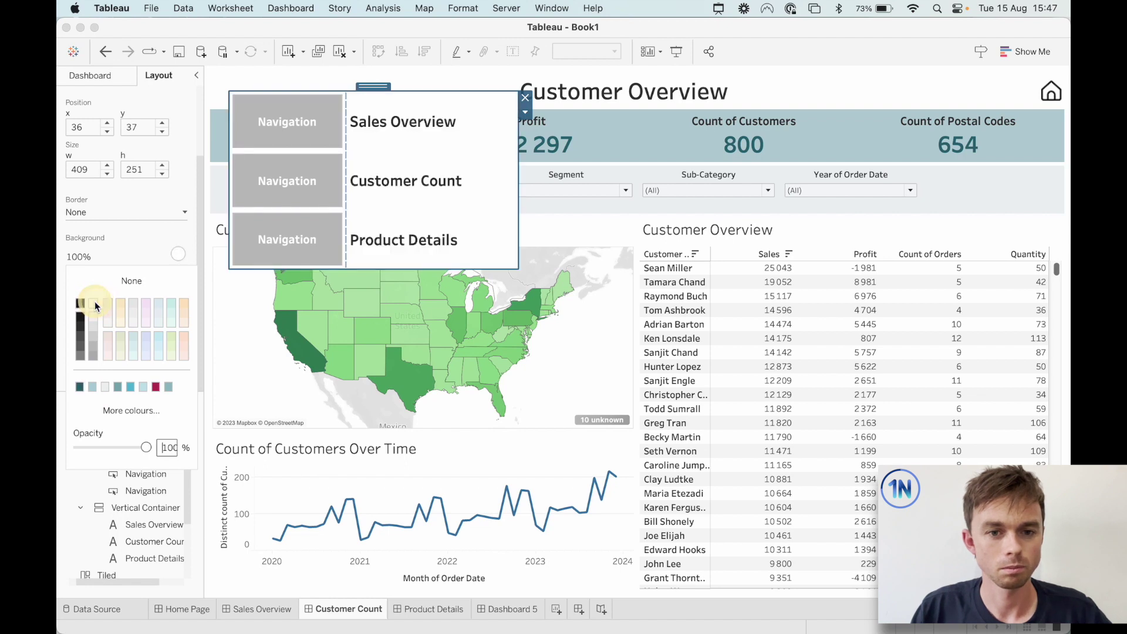
# - Give the vertical container holding the three navigation buttons a light teal-blue background at 100% opacity, matching the KPI banner
pyautogui.click(297, 114)
pyautogui.moveTo(290, 89); pyautogui.dragTo(291, 88)
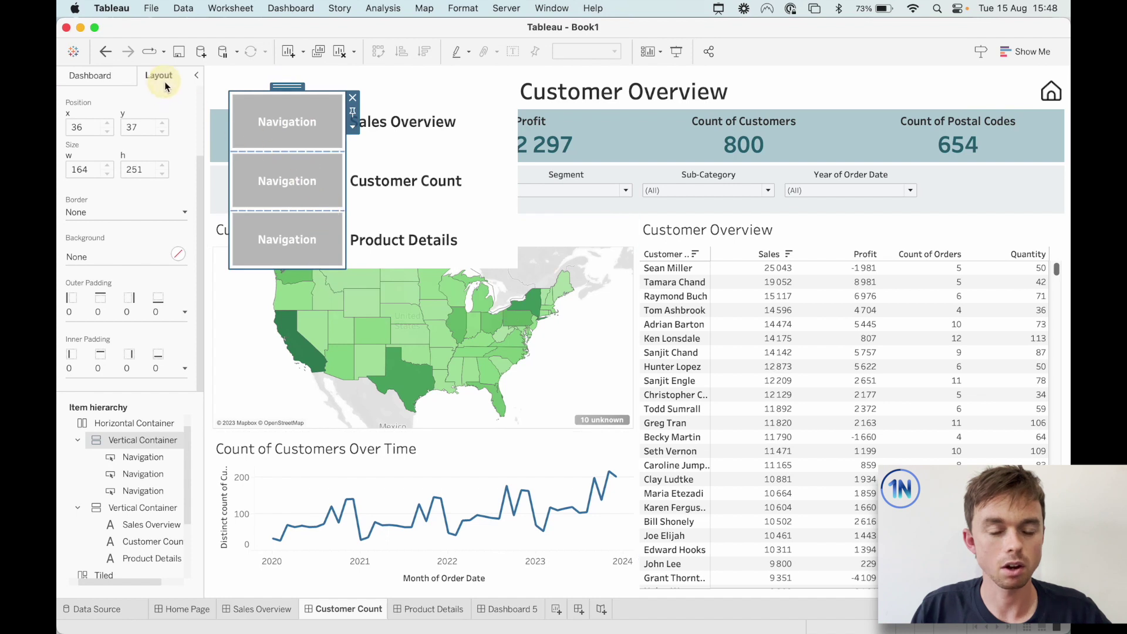
pyautogui.click(178, 253)
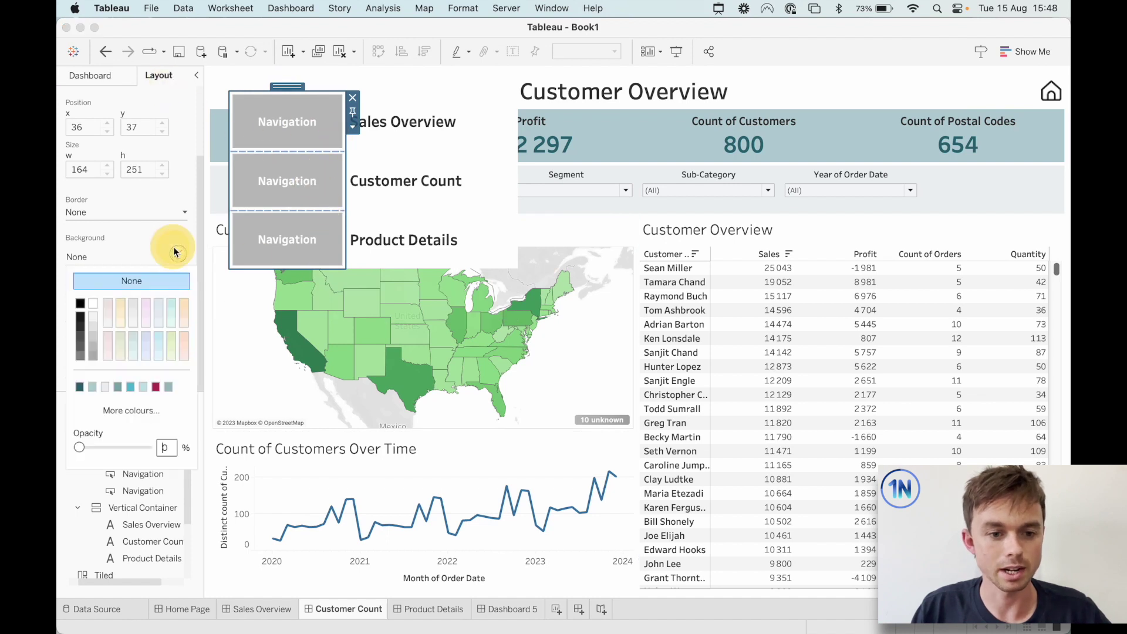
pyautogui.click(105, 387)
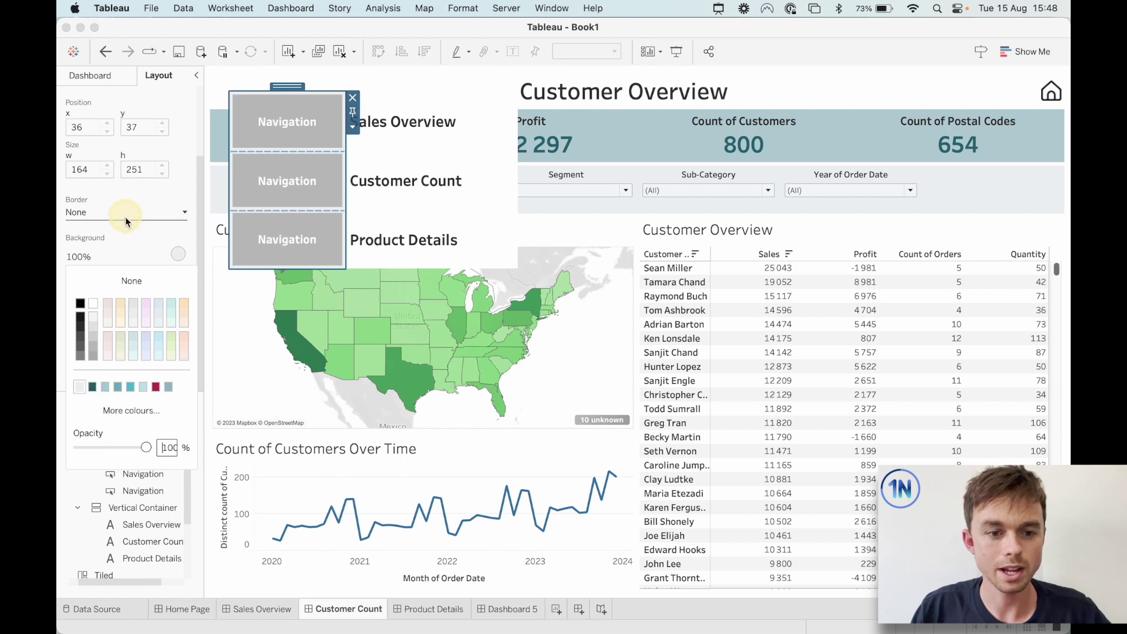
pyautogui.click(106, 387)
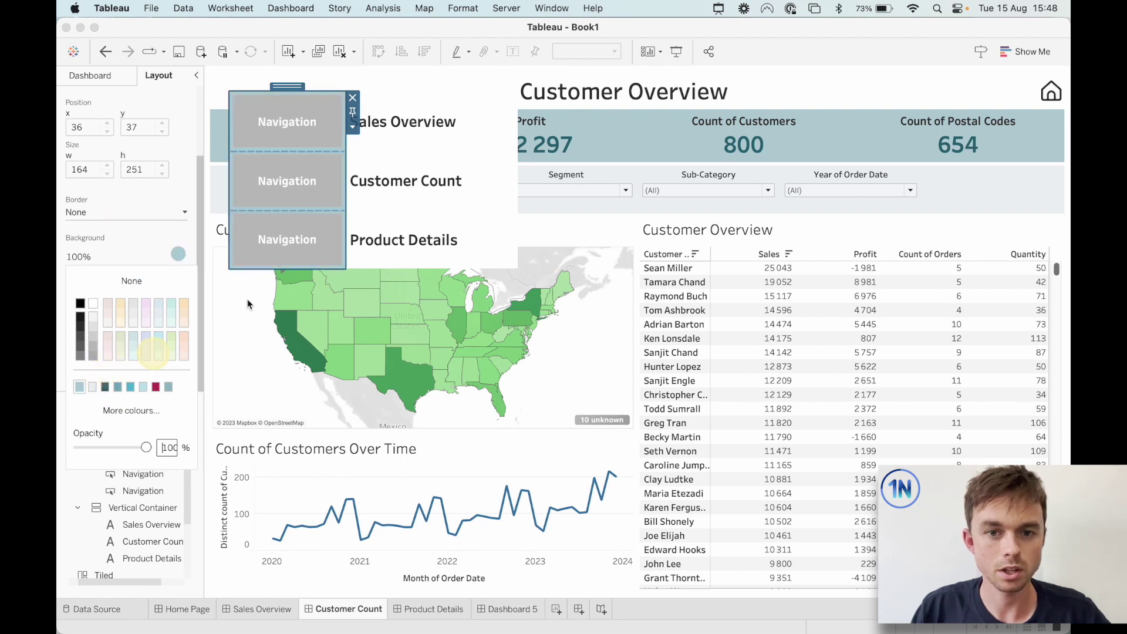
# - Give the vertical container holding the three text labels a very light grey background at 100% opacity
pyautogui.click(428, 106)
pyautogui.doubleClick(427, 87)
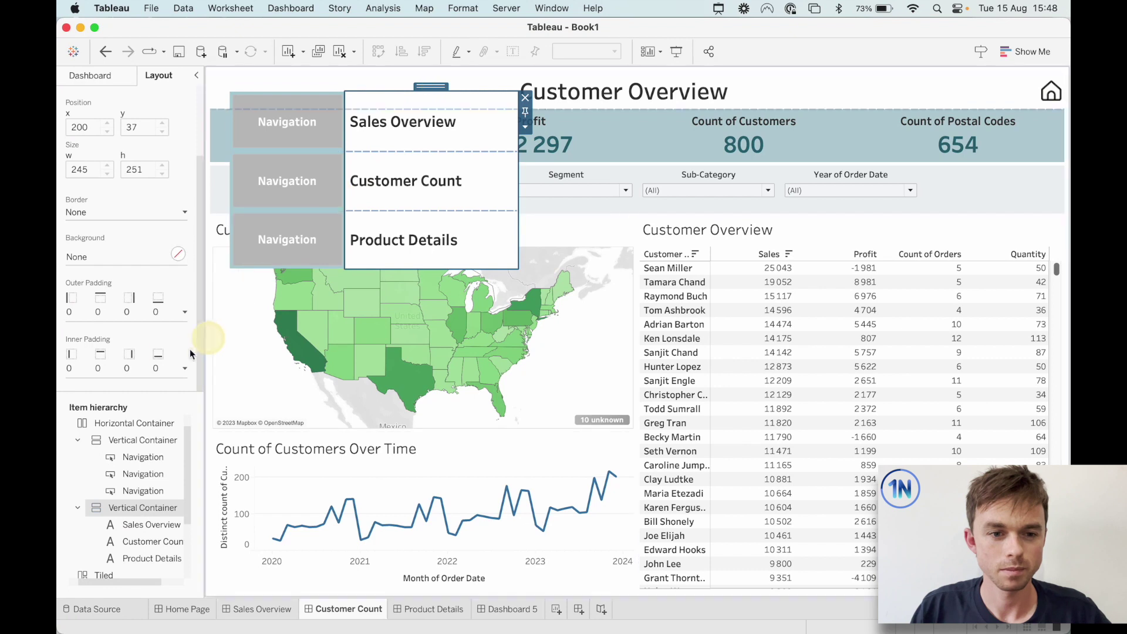
pyautogui.click(178, 254)
pyautogui.click(93, 323)
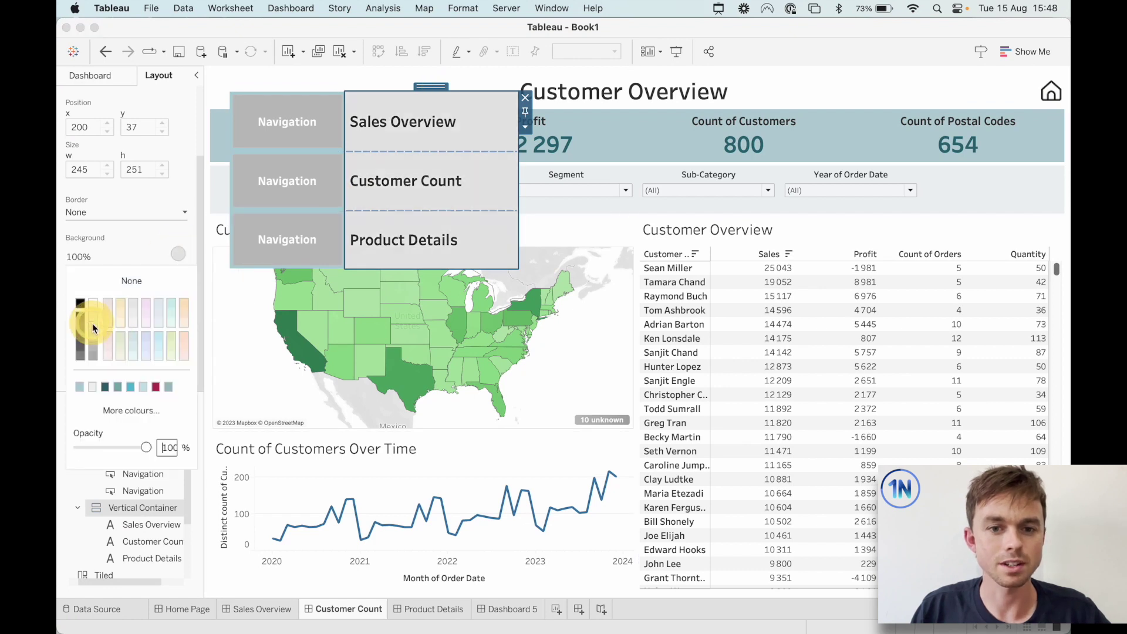
pyautogui.click(168, 95)
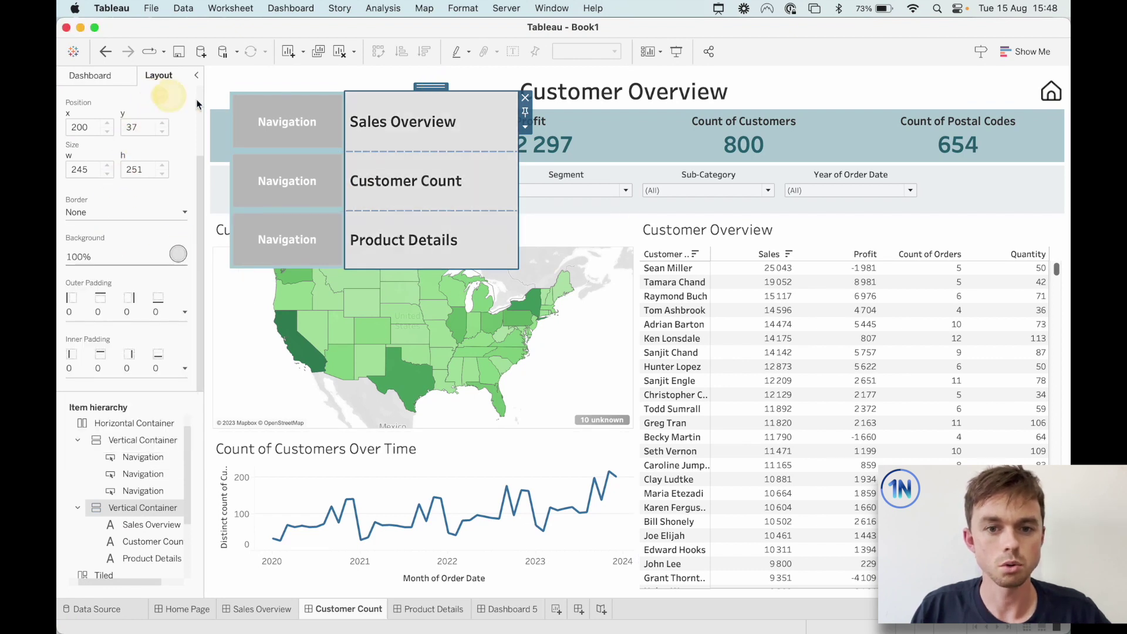
pyautogui.click(389, 77)
pyautogui.click(406, 125)
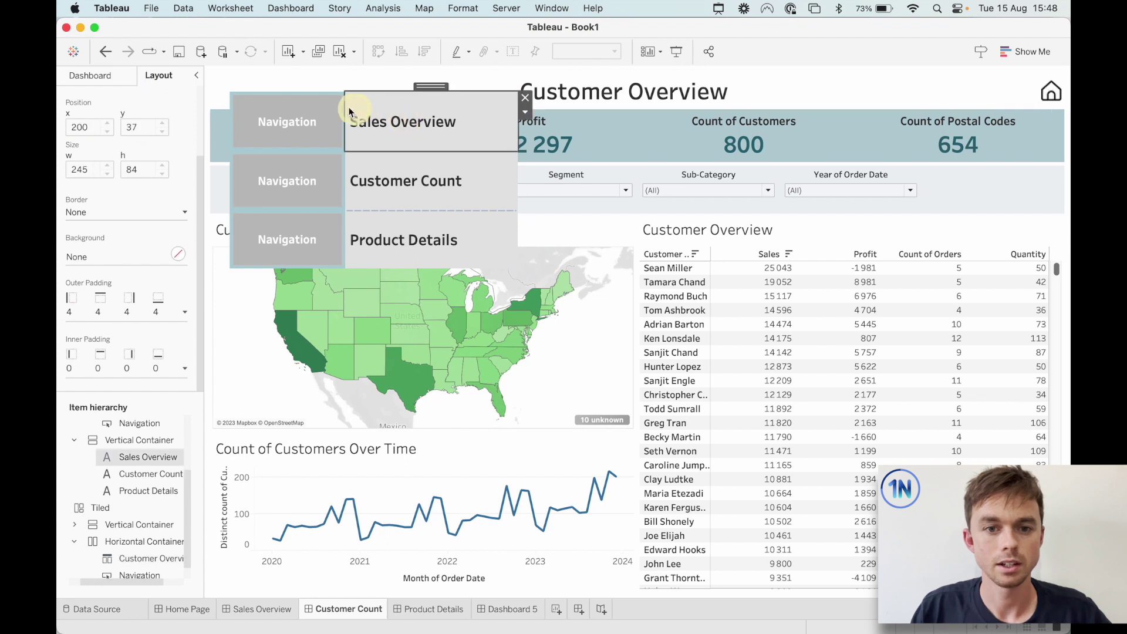
pyautogui.doubleClick(425, 87)
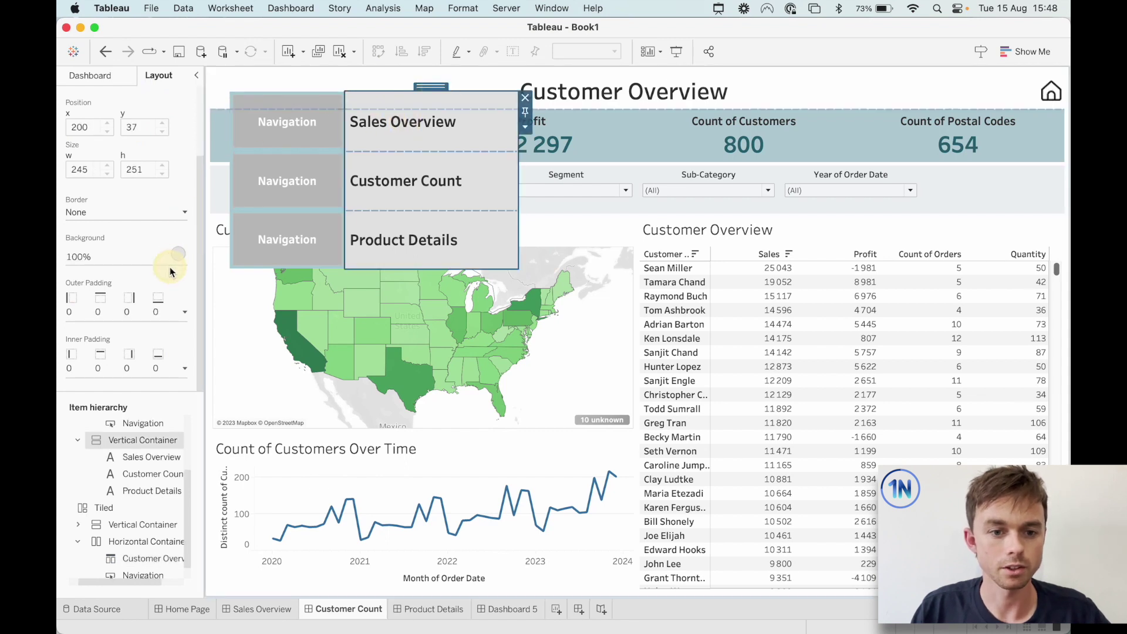
pyautogui.click(178, 254)
pyautogui.click(95, 320)
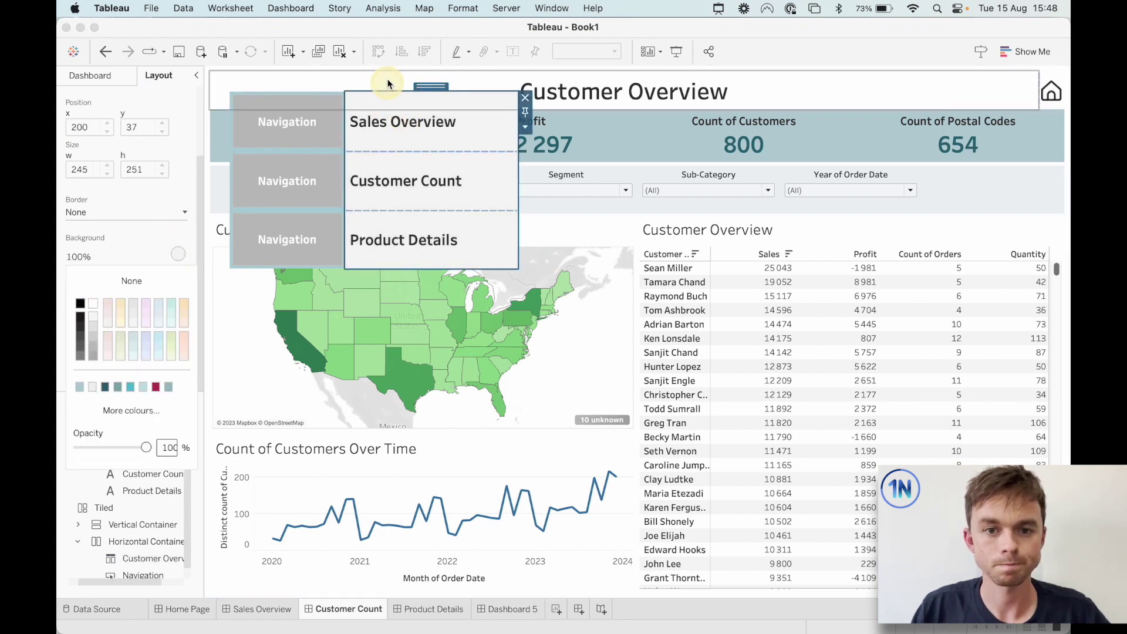
pyautogui.click(373, 76)
# - Make the first navigation object an image button using home-2.png that navigates to the Home Page
pyautogui.click(319, 132)
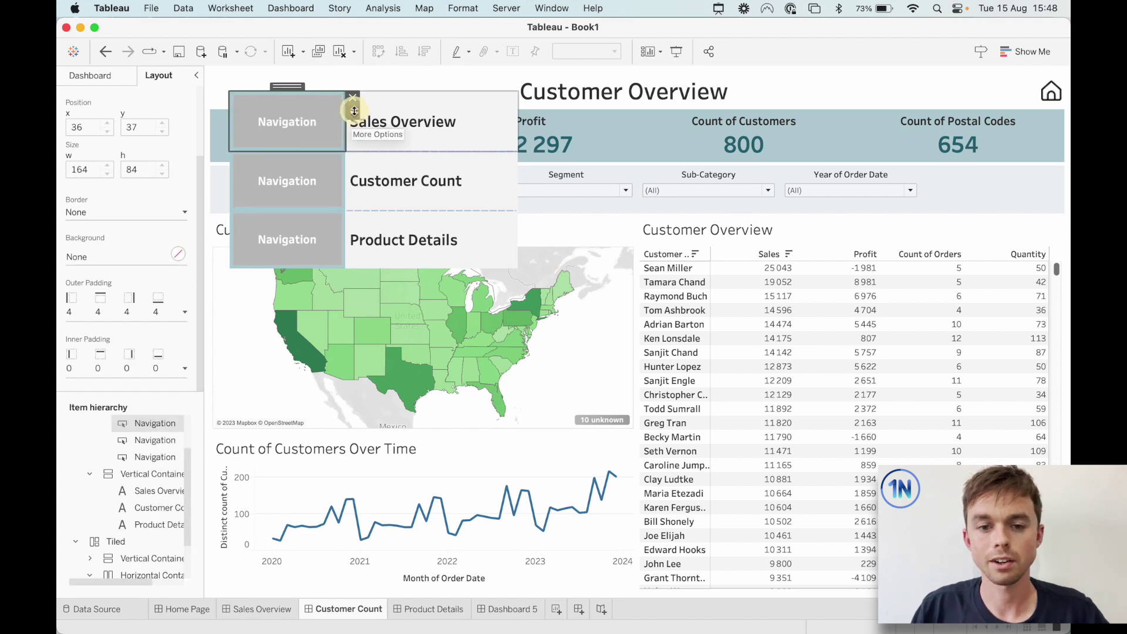
pyautogui.click(352, 111)
pyautogui.click(285, 132)
pyautogui.doubleClick(291, 125)
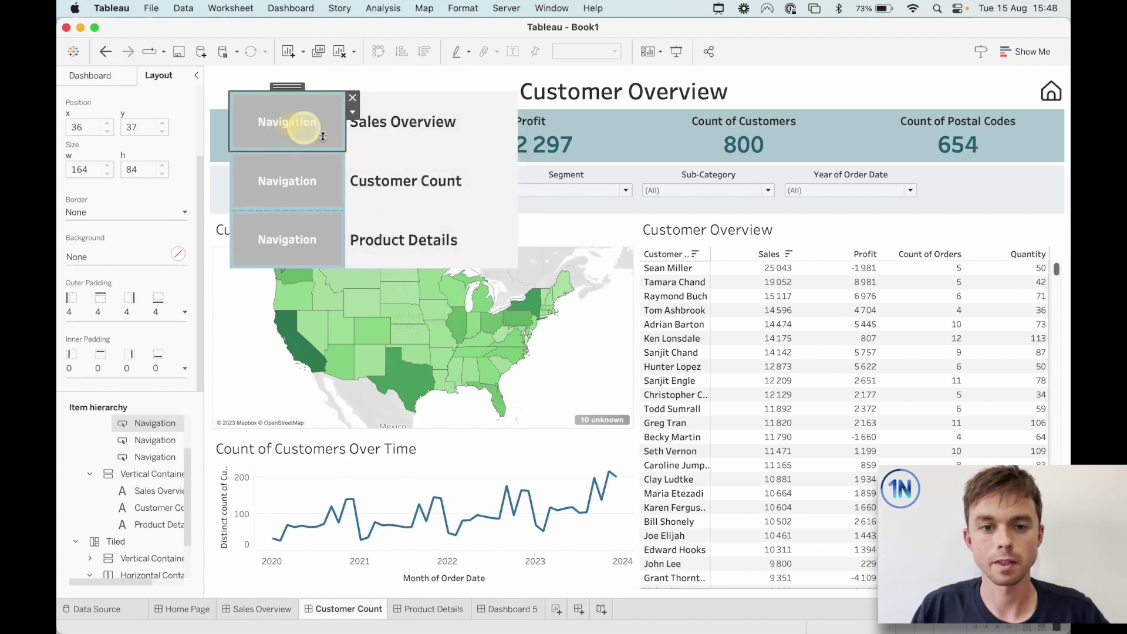
pyautogui.click(606, 244)
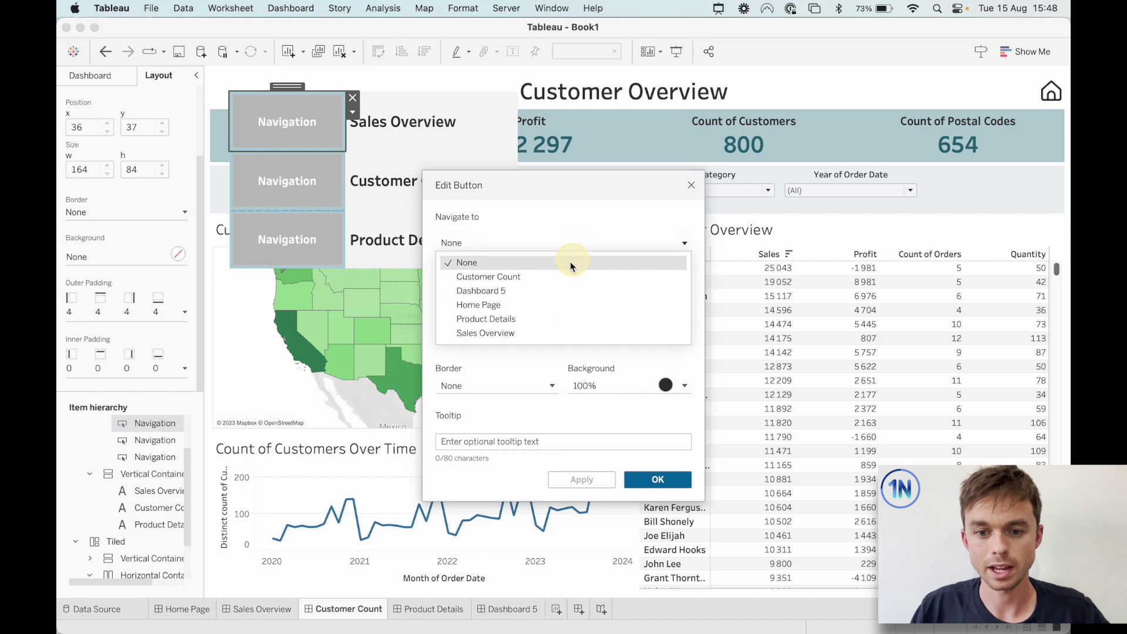
pyautogui.click(525, 334)
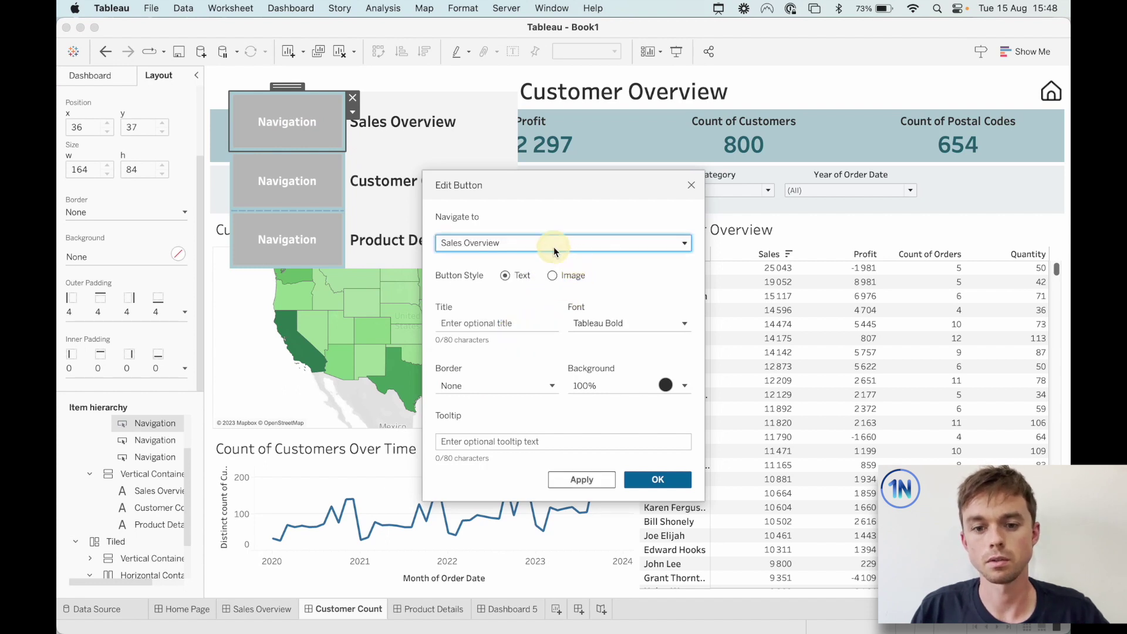
pyautogui.click(516, 243)
pyautogui.click(493, 301)
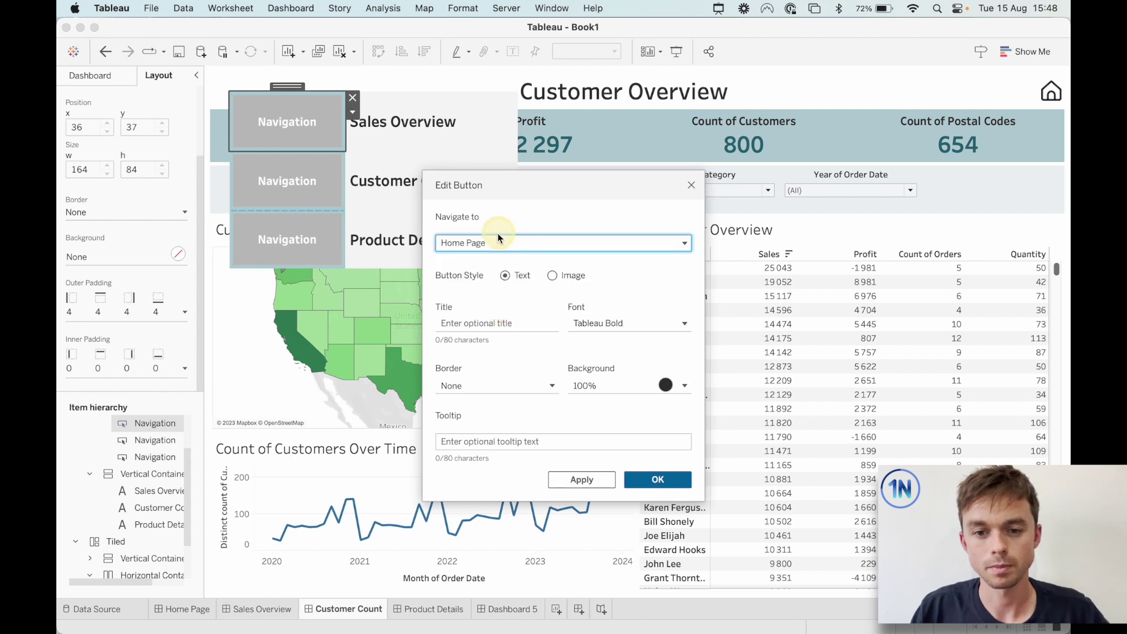
pyautogui.click(553, 275)
pyautogui.click(655, 334)
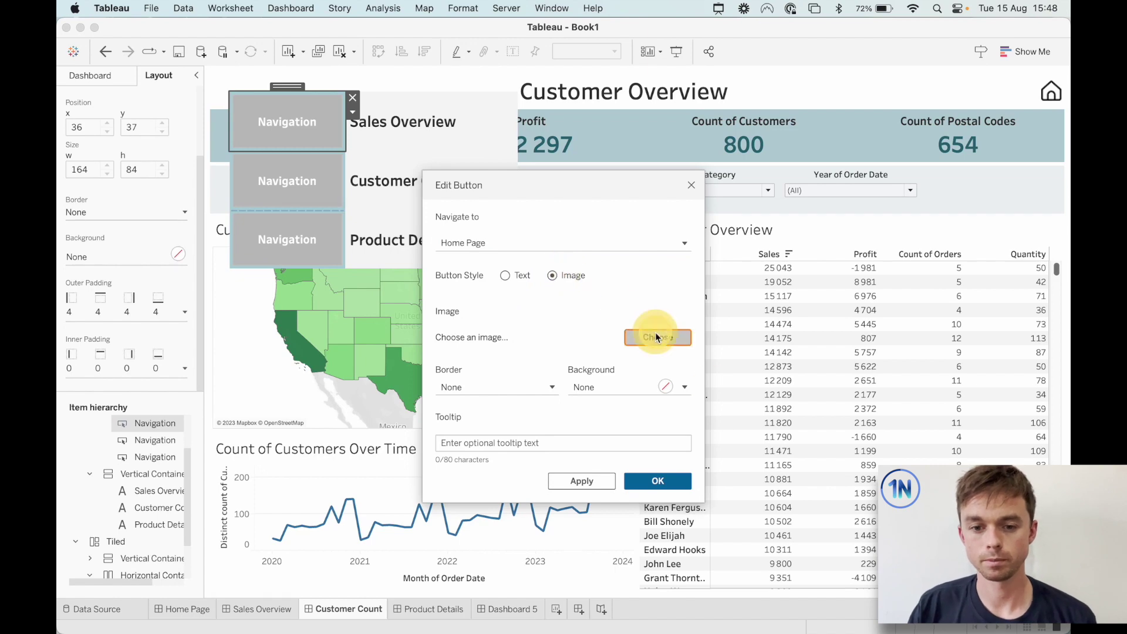
pyautogui.doubleClick(417, 321)
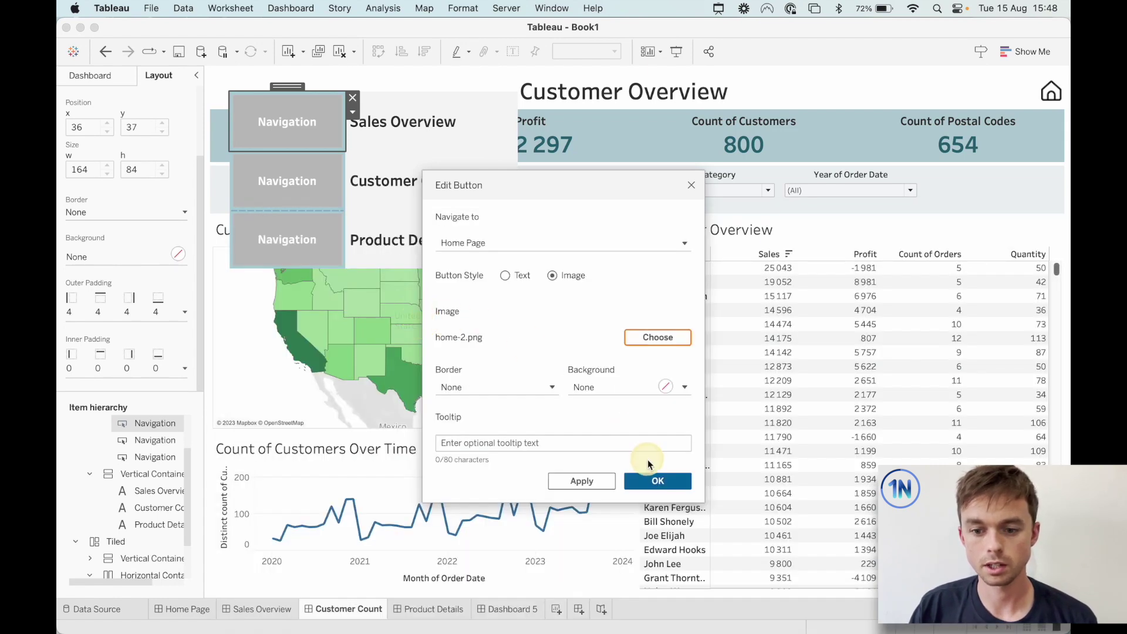
pyautogui.click(650, 482)
# - Make the second navigation object an image button using usd-circle.png that navigates to Sales Overview
pyautogui.click(335, 199)
pyautogui.click(413, 170)
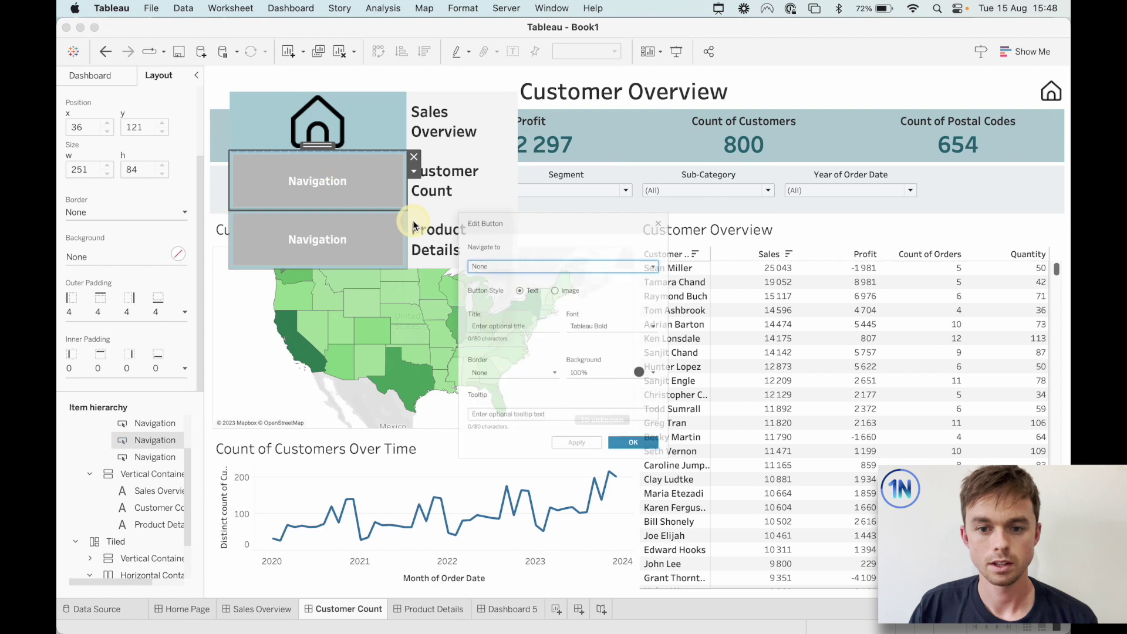
pyautogui.click(487, 232)
pyautogui.click(530, 247)
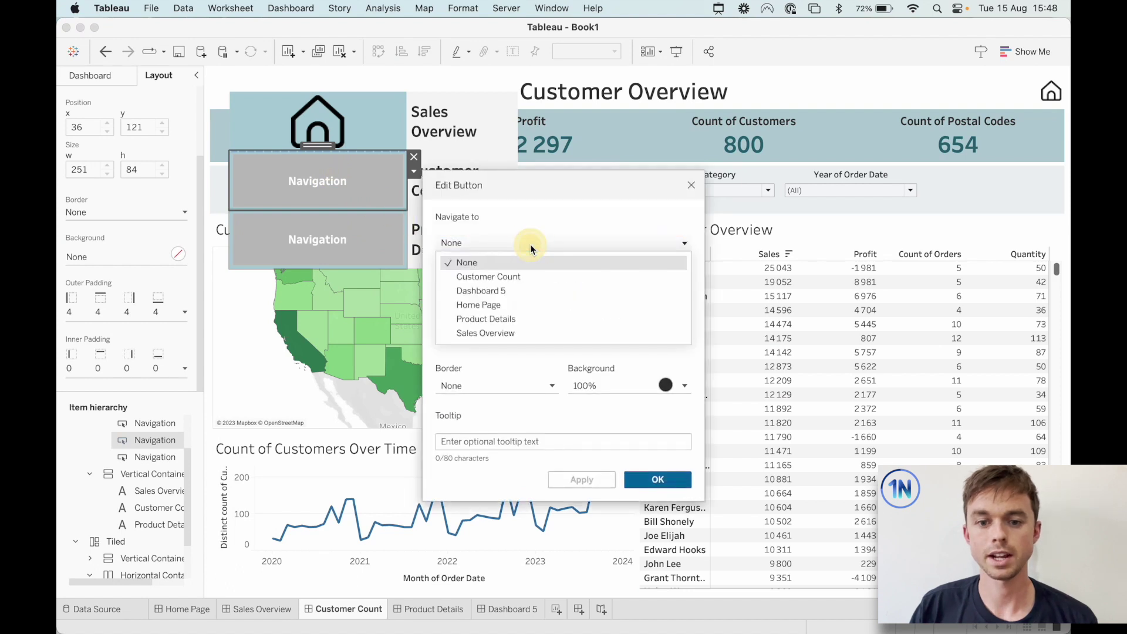
pyautogui.click(501, 332)
pyautogui.click(562, 276)
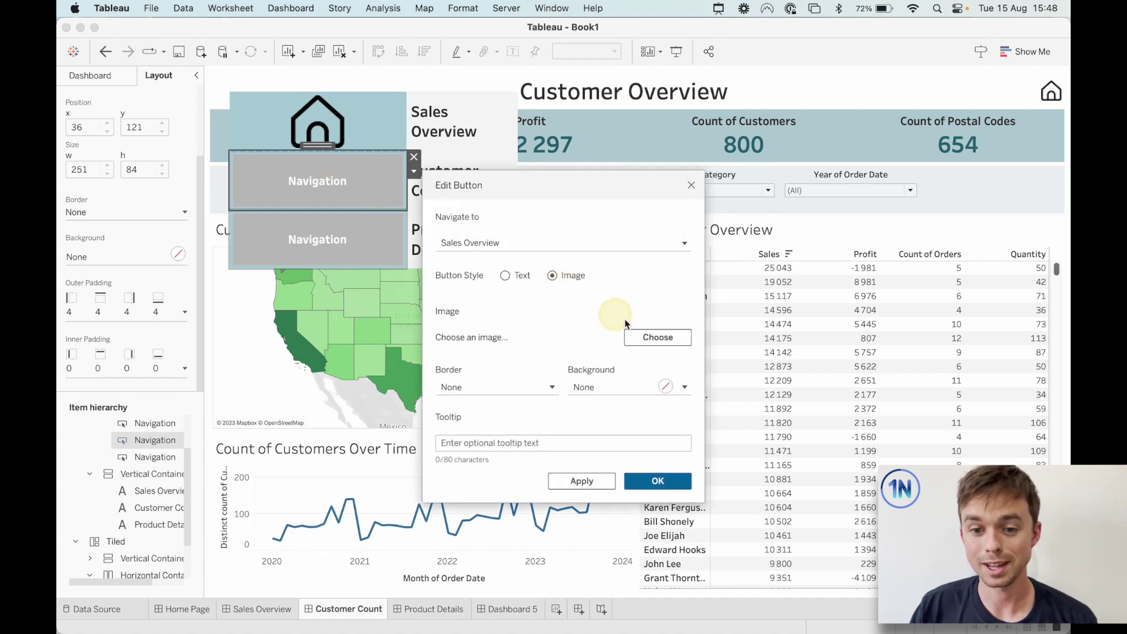
pyautogui.click(655, 336)
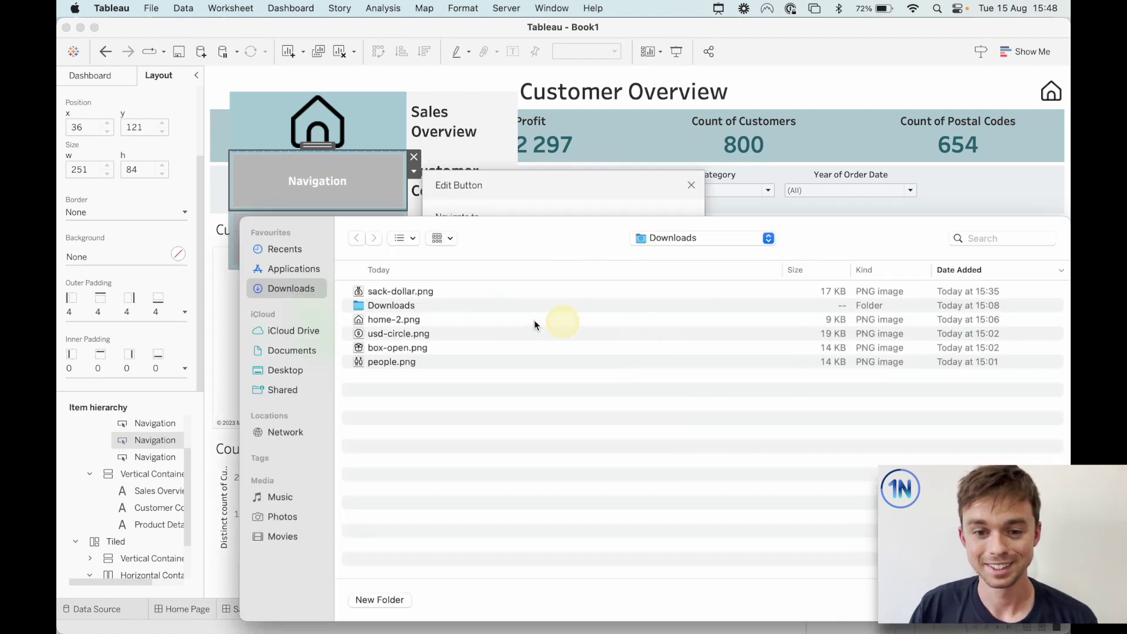
pyautogui.doubleClick(394, 336)
pyautogui.click(660, 480)
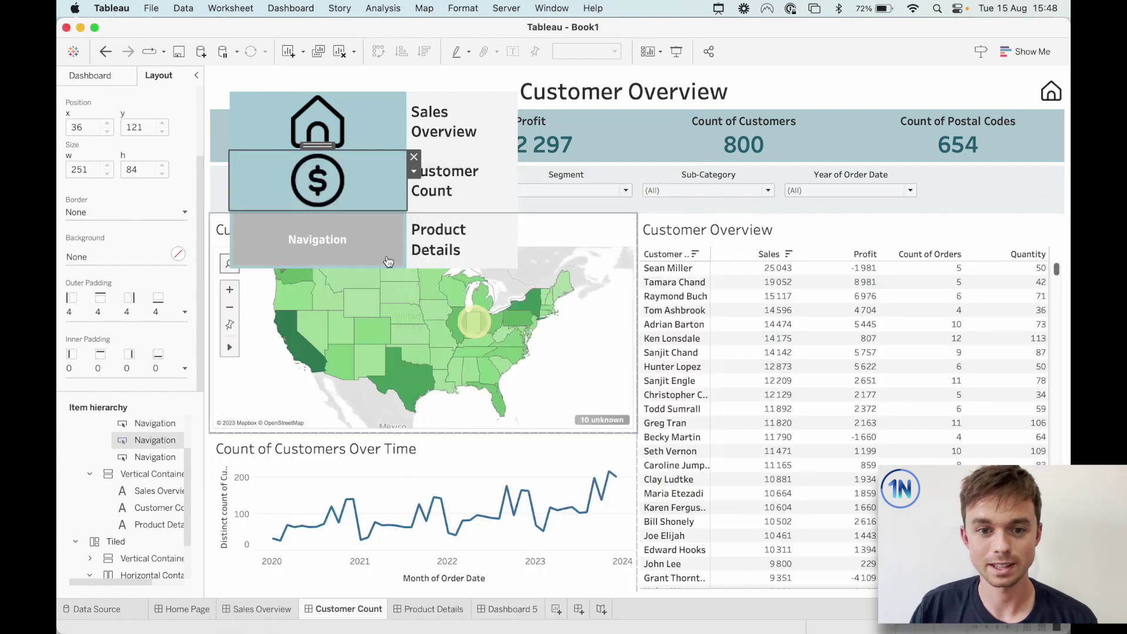
# - Make the third navigation object an image button using box-open.png that navigates to Product Details
pyautogui.doubleClick(319, 236)
pyautogui.click(534, 249)
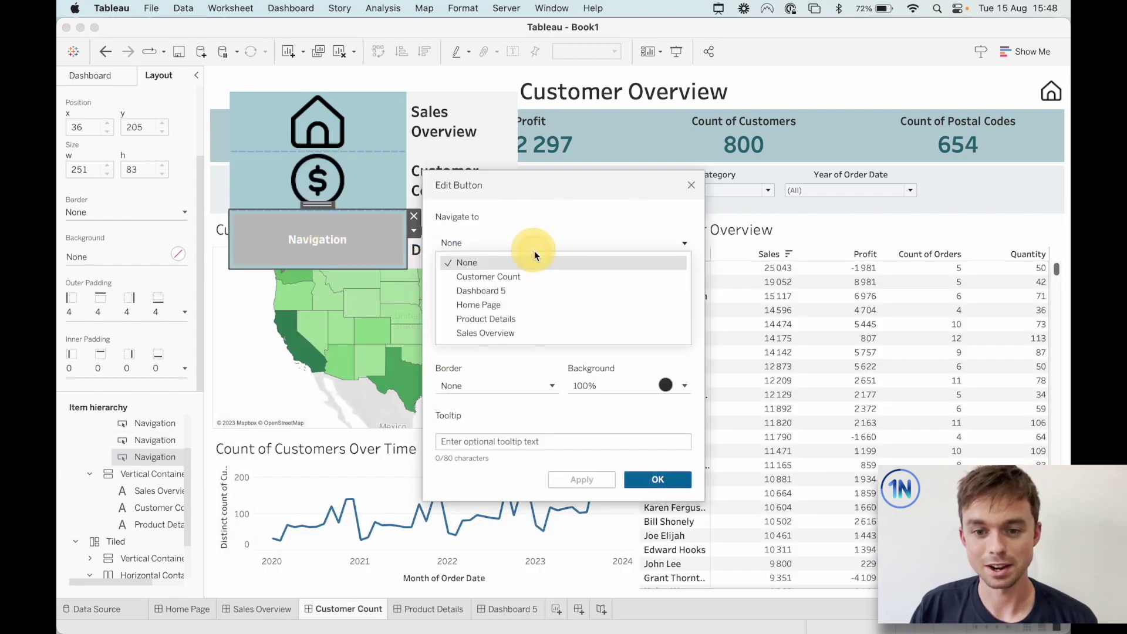
pyautogui.click(512, 319)
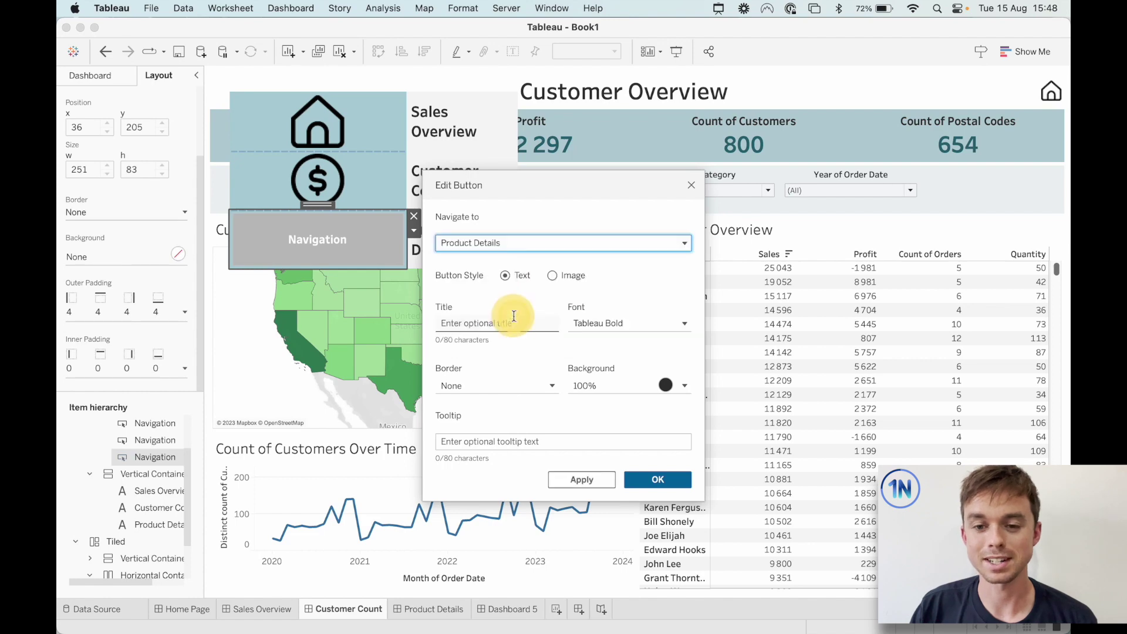
pyautogui.click(581, 282)
pyautogui.click(672, 338)
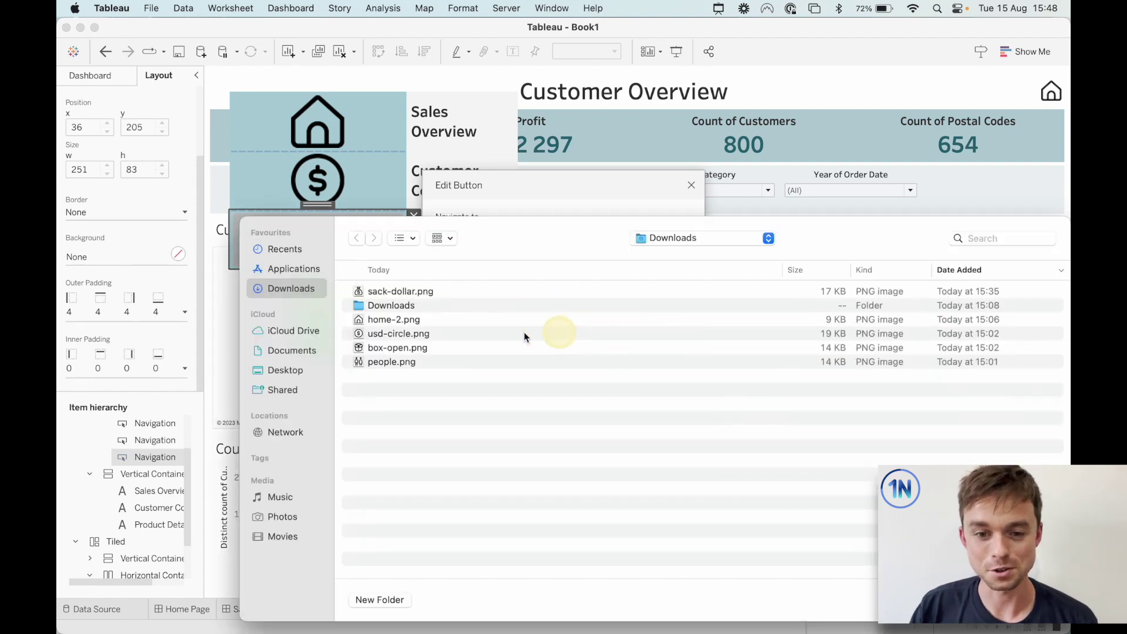
pyautogui.doubleClick(415, 346)
pyautogui.click(645, 480)
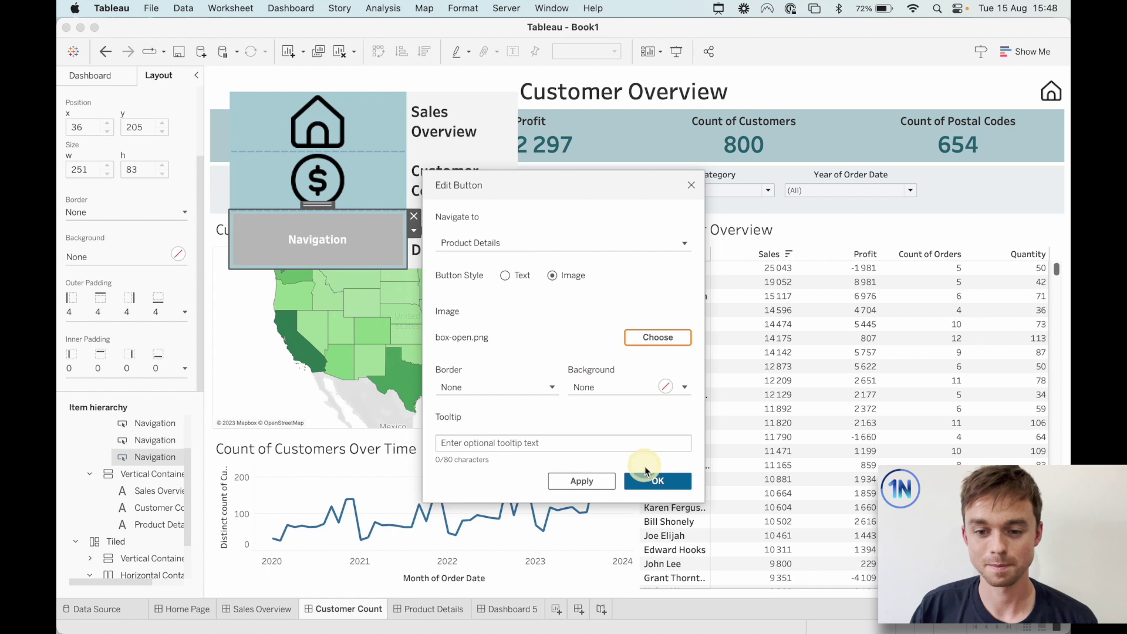
# - Move the Sales Overview label below the Customer Count label so it lines up with the dollar icon
pyautogui.click(470, 242)
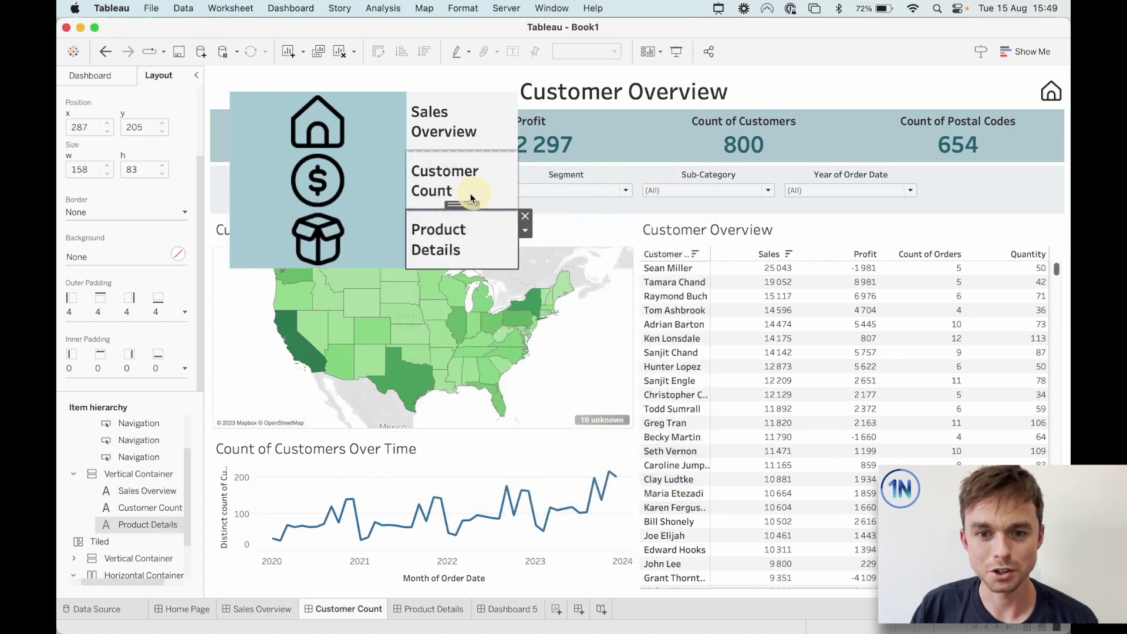
pyautogui.click(467, 170)
pyautogui.click(466, 118)
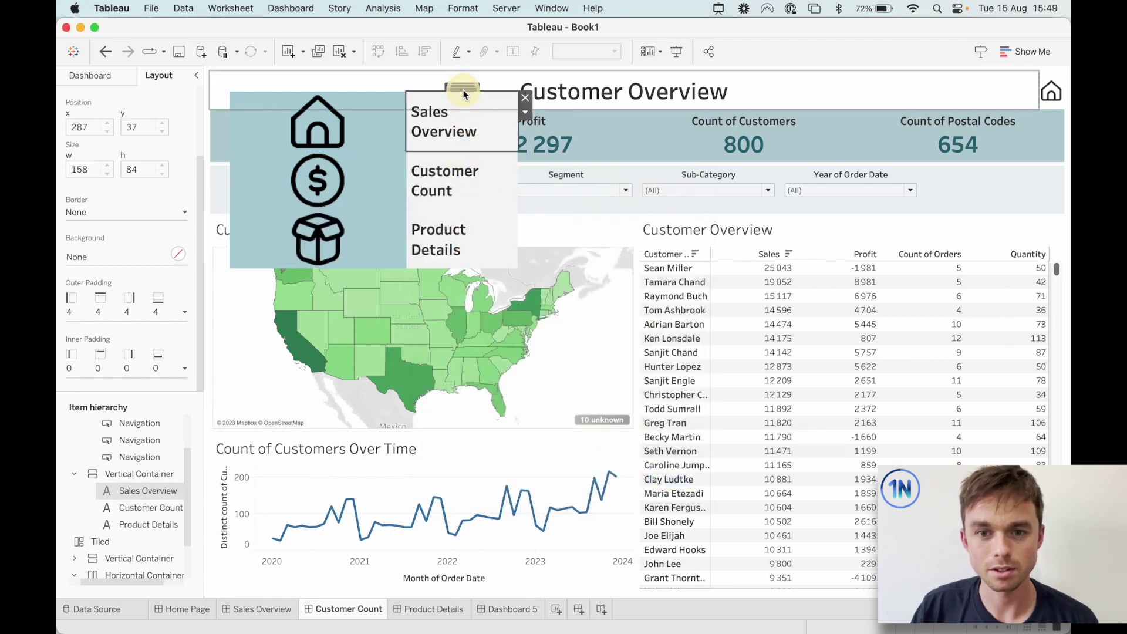
pyautogui.moveTo(463, 88); pyautogui.dragTo(460, 188)
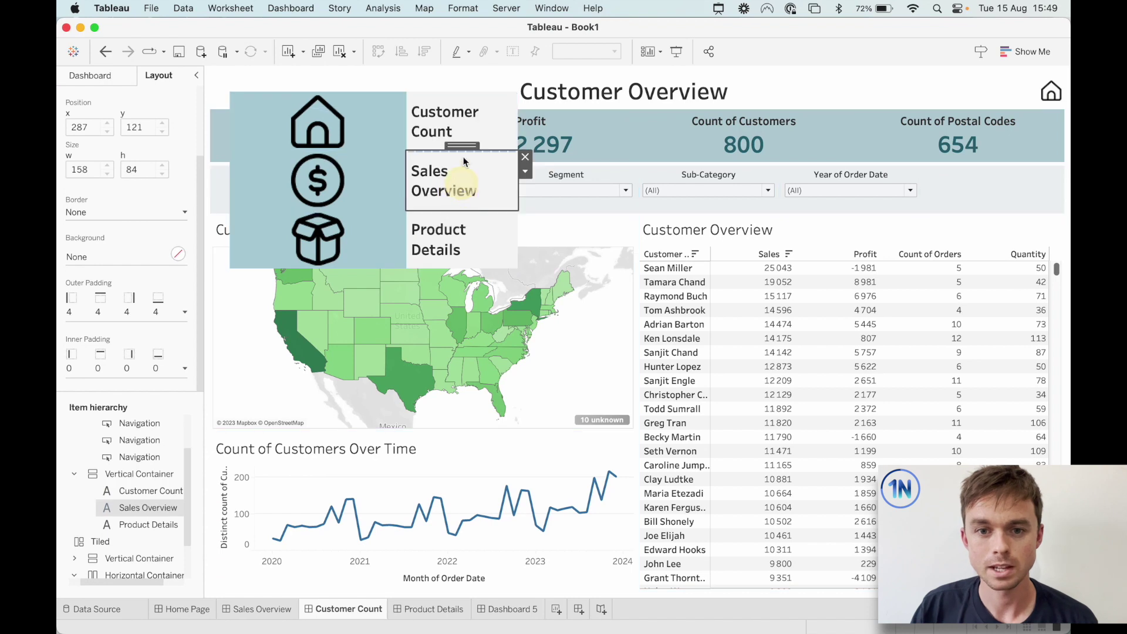
# - Replace the text of the Customer Count label beside the house icon with "Home"
pyautogui.click(437, 115)
pyautogui.doubleClick(438, 115)
pyautogui.press('super+a')
pyautogui.write('Hame')
pyautogui.press('BackSpace')
pyautogui.press('BackSpace')
pyautogui.write('ome')
pyautogui.click(731, 425)
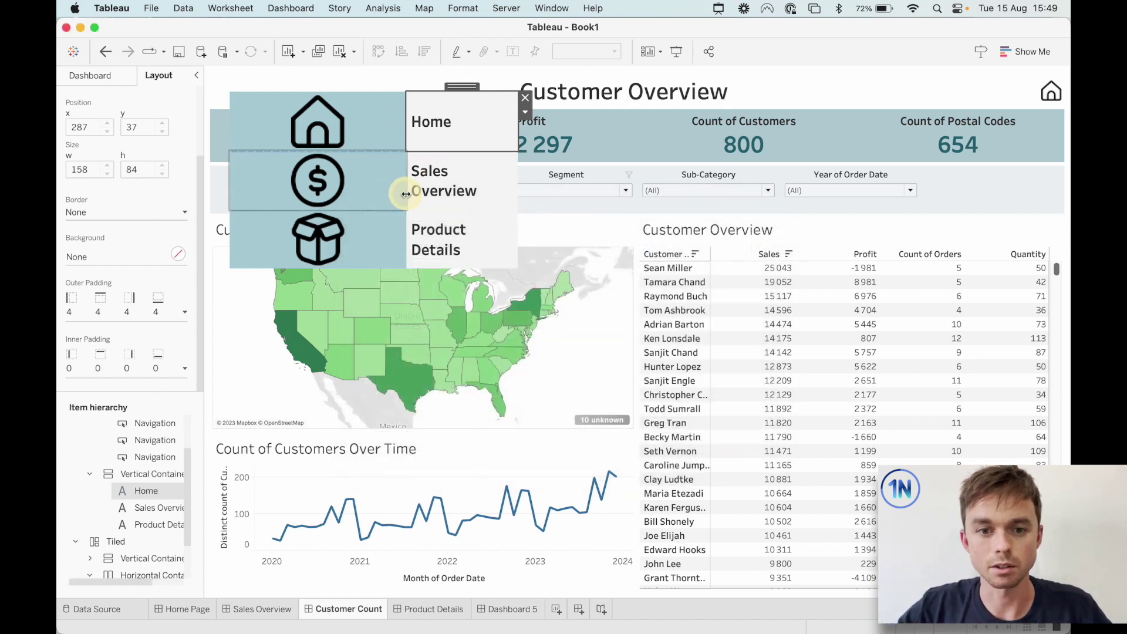
# - Narrow the menu's icon column to about 56 px and shorten the outer horizontal container to about 174 px high
pyautogui.click(322, 194)
pyautogui.moveTo(322, 194); pyautogui.dragTo(267, 191)
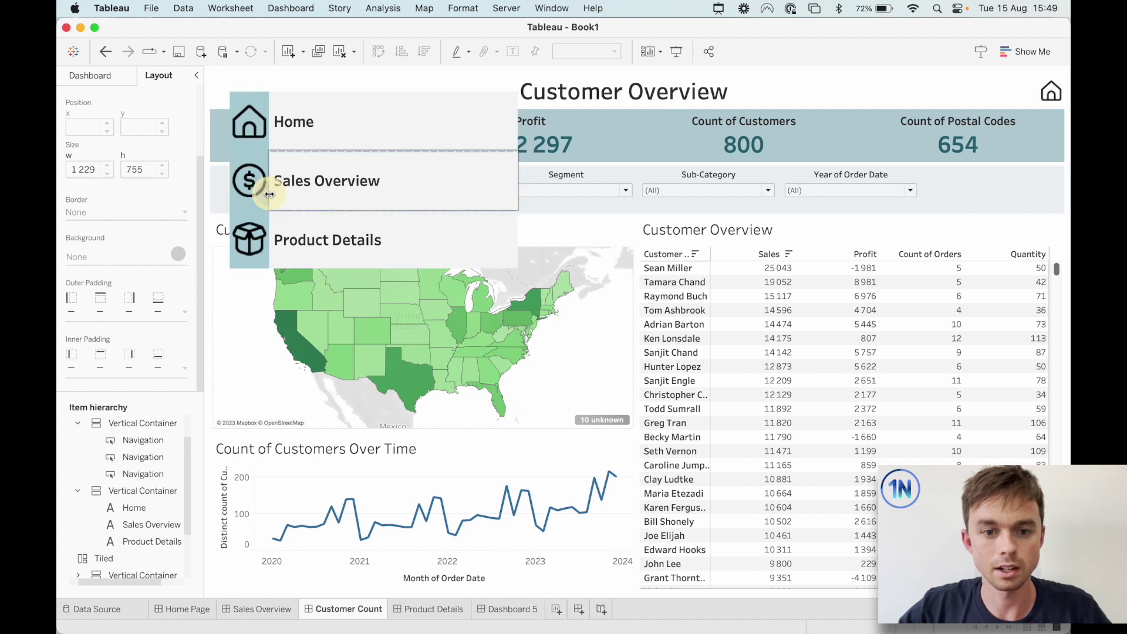
pyautogui.click(288, 261)
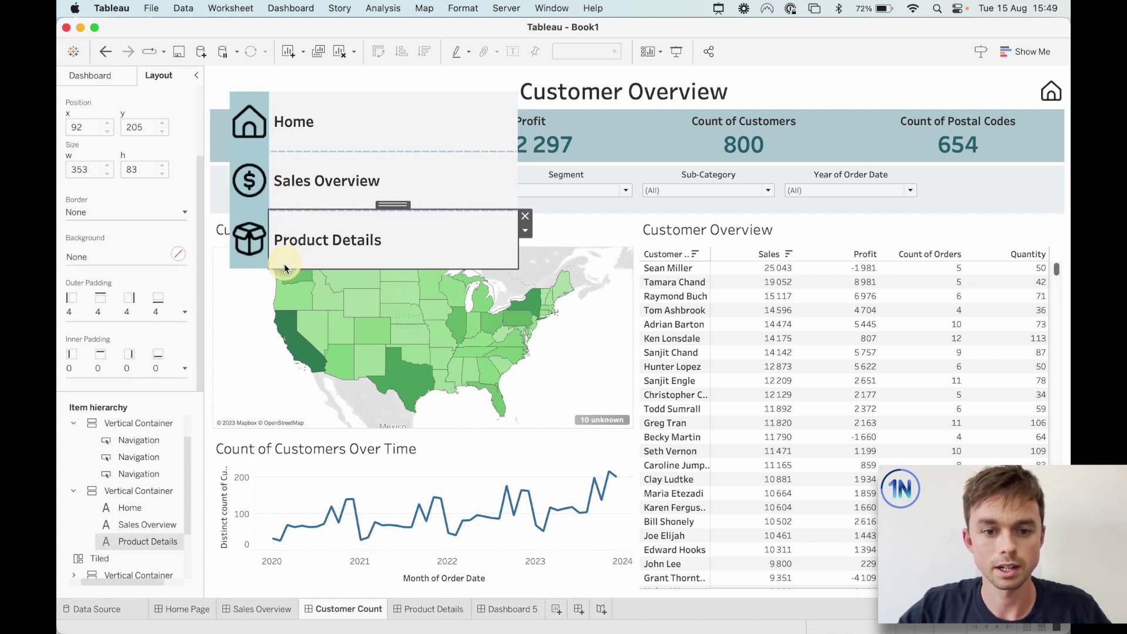
pyautogui.click(357, 116)
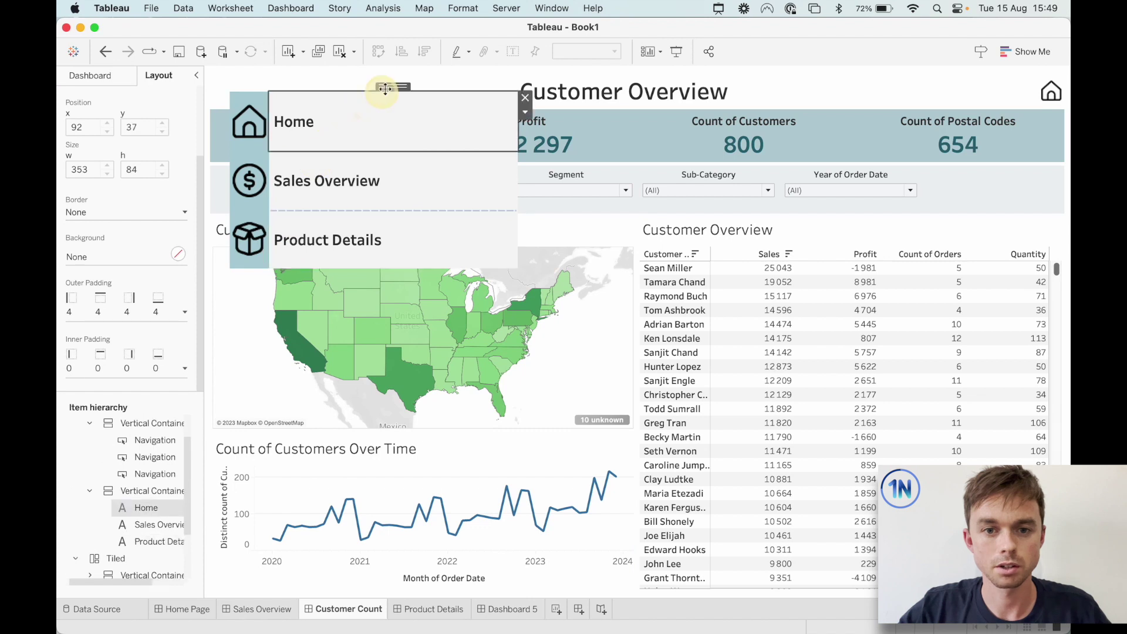
pyautogui.moveTo(389, 89); pyautogui.dragTo(387, 90)
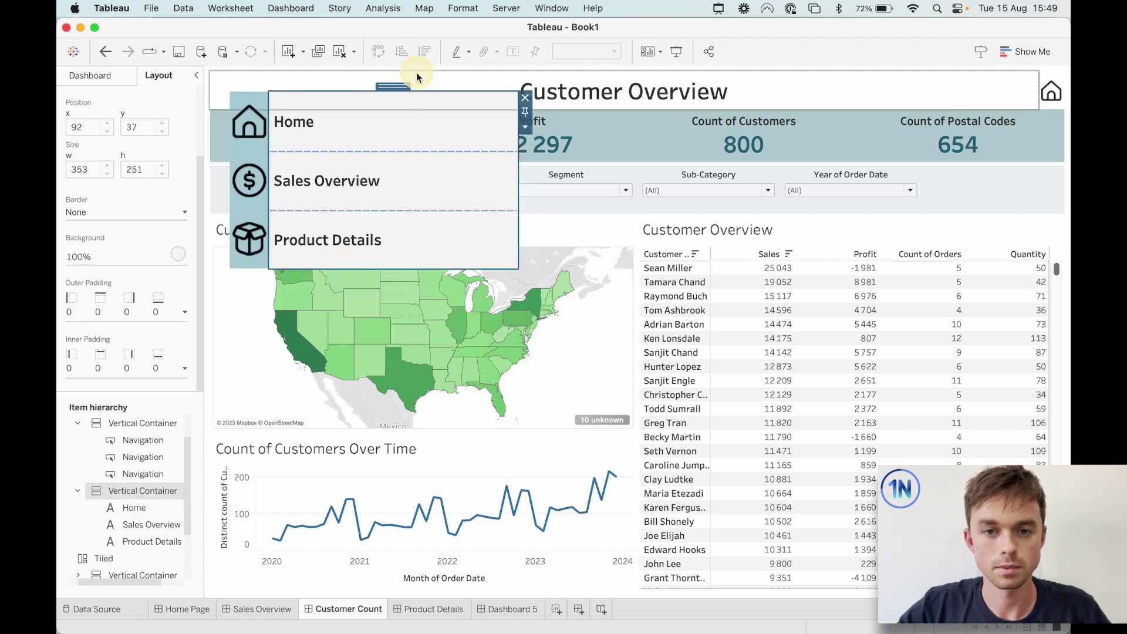
pyautogui.moveTo(400, 85); pyautogui.dragTo(398, 88)
pyautogui.moveTo(365, 267); pyautogui.dragTo(364, 215)
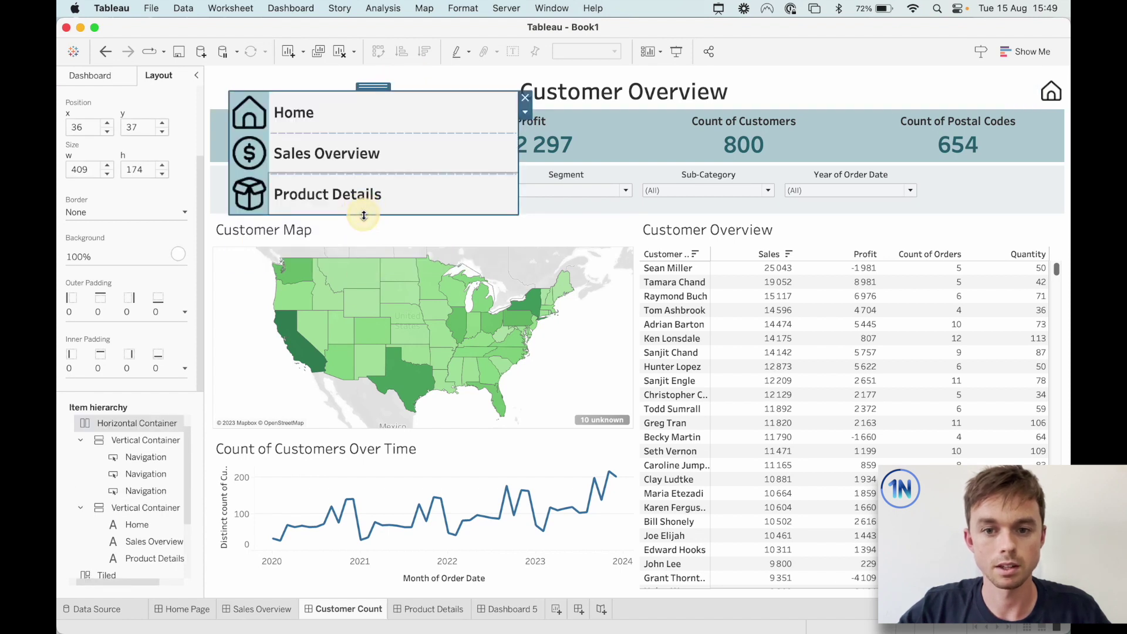
# - Resize the menu's outer horizontal container to about 178 by 241 px and narrow its icon column to about 39 px
pyautogui.moveTo(518, 143); pyautogui.dragTo(356, 151)
pyautogui.moveTo(311, 214); pyautogui.dragTo(314, 262)
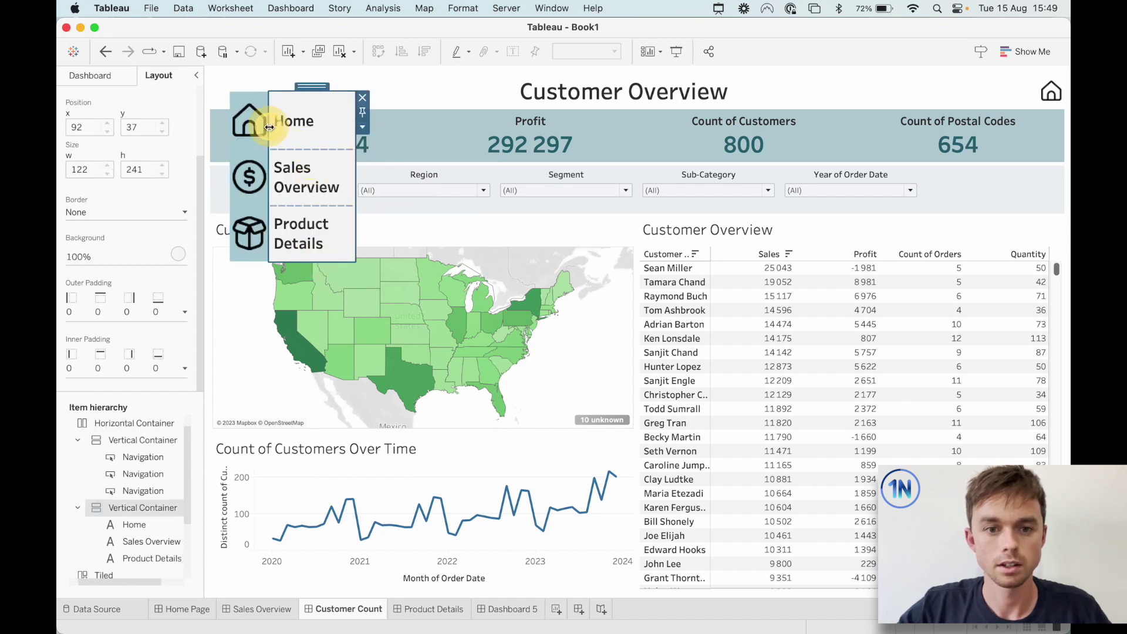
pyautogui.click(259, 120)
pyautogui.click(258, 132)
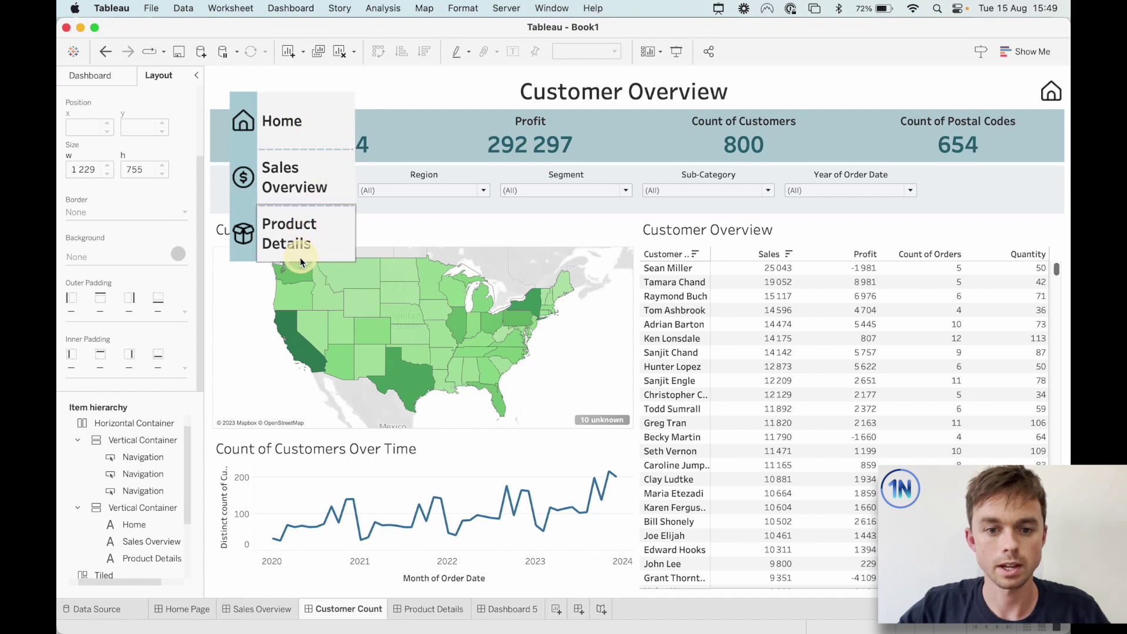
# - Shrink the menu's outer horizontal container to about 148 px wide and 198 px high
pyautogui.click(309, 121)
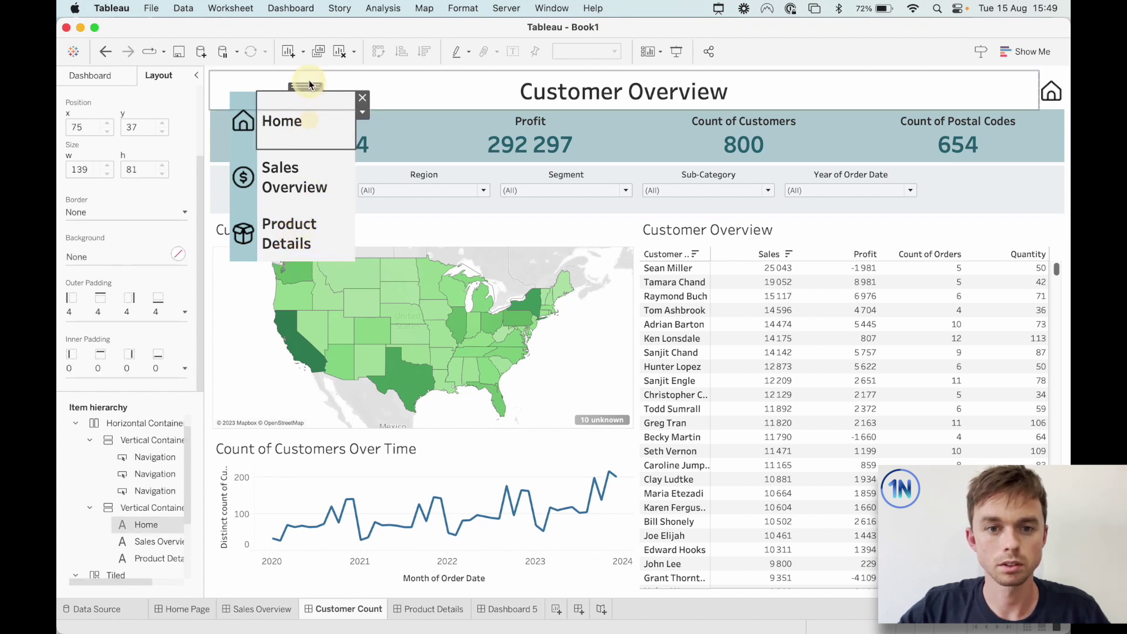
pyautogui.doubleClick(308, 85)
pyautogui.doubleClick(305, 87)
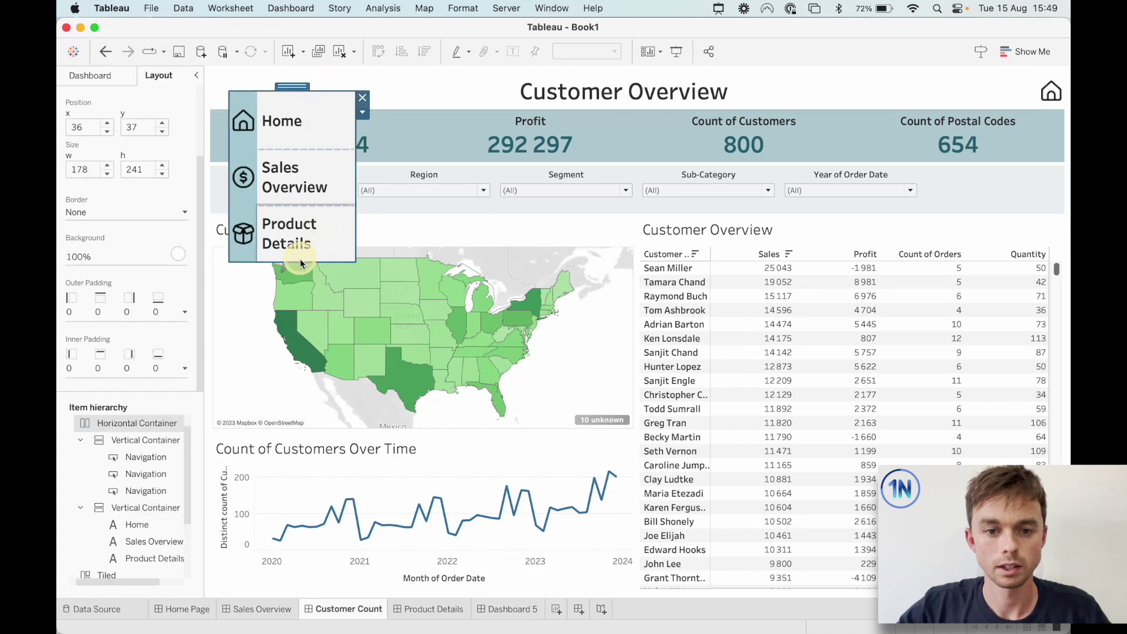
pyautogui.moveTo(298, 253); pyautogui.dragTo(291, 232)
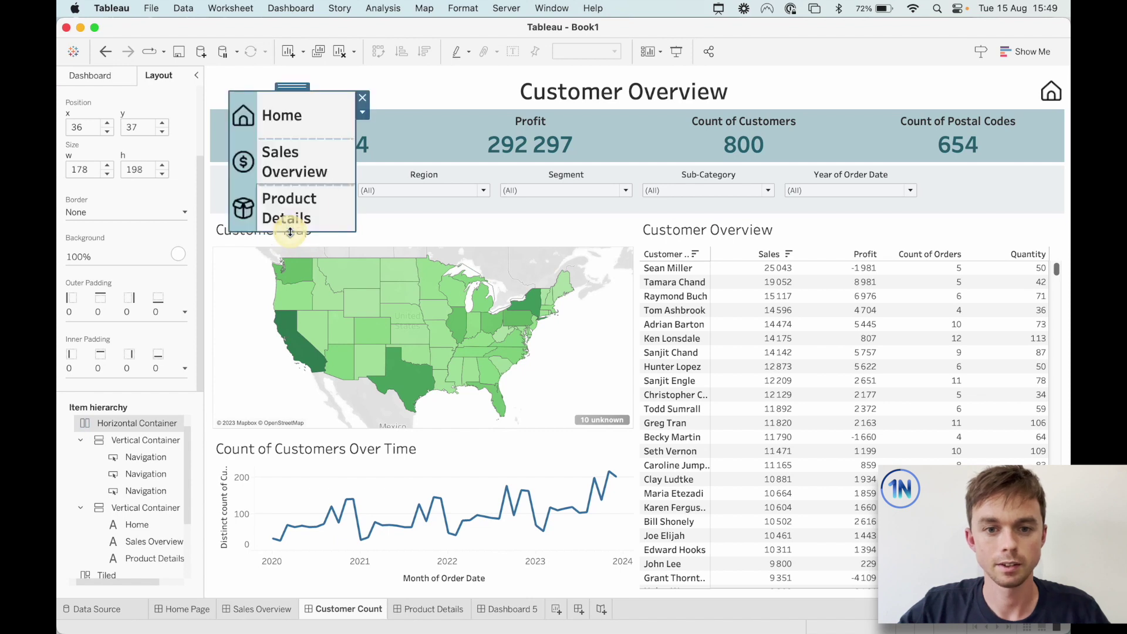
pyautogui.moveTo(354, 147); pyautogui.dragTo(333, 147)
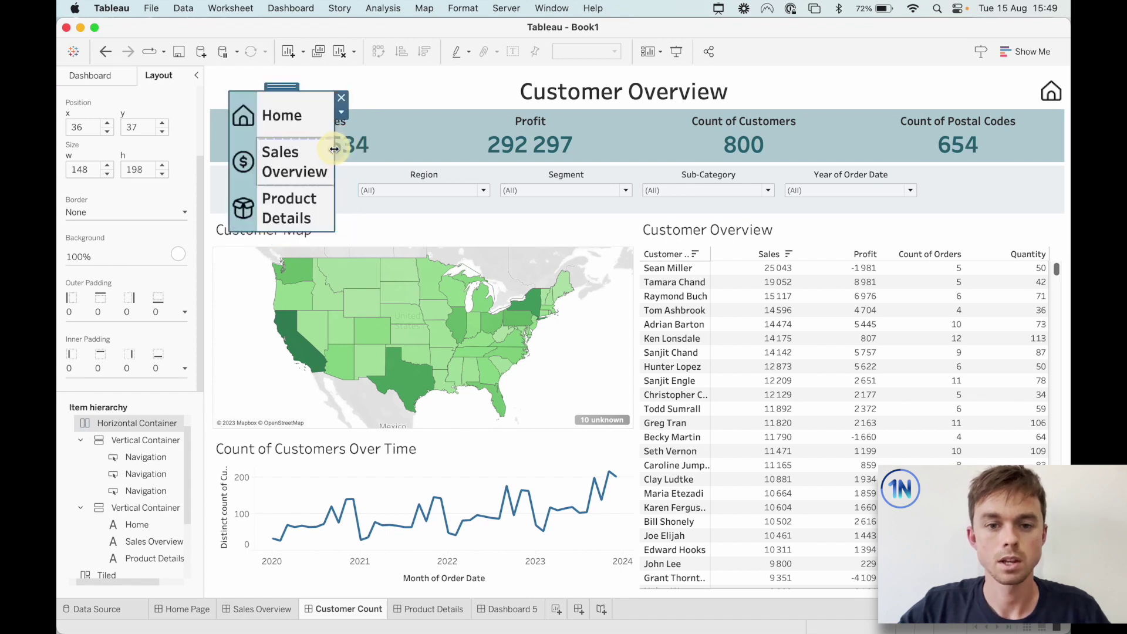
pyautogui.click(452, 98)
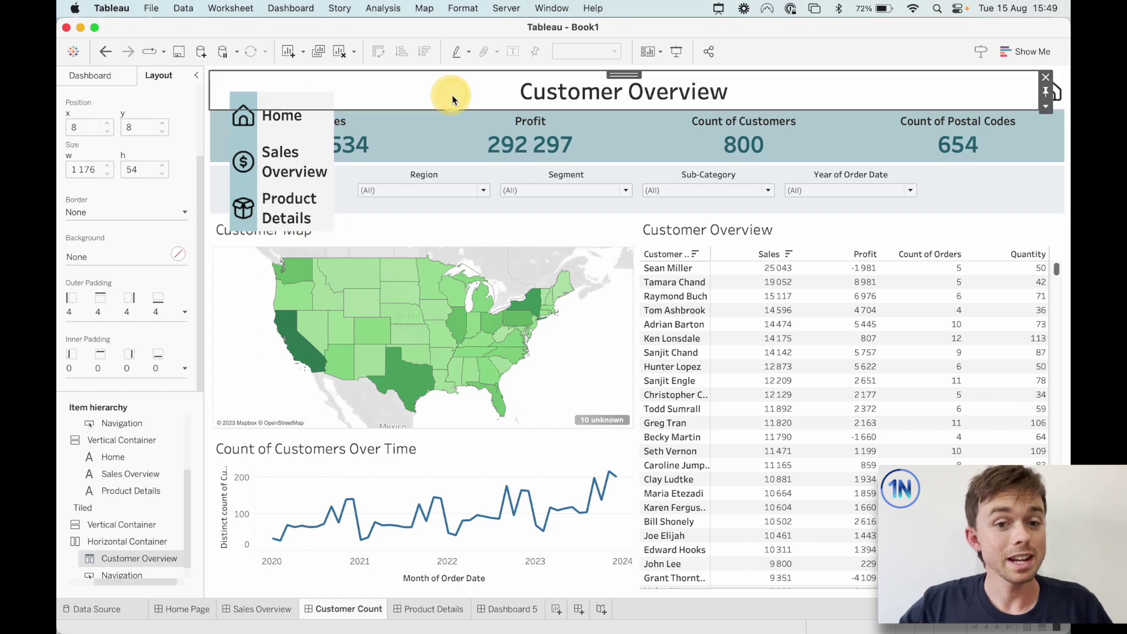
# - Add a Show/Hide button to the menu's outer horizontal container and place it beside the dashboard title at about x 11, y 25
pyautogui.click(319, 128)
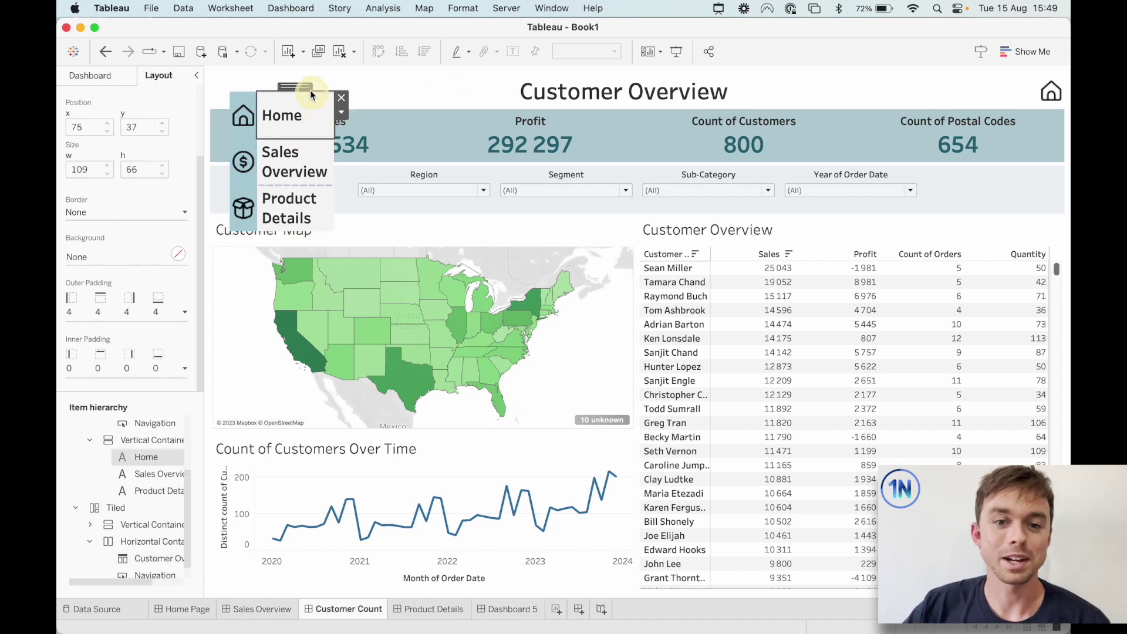
pyautogui.doubleClick(299, 86)
pyautogui.doubleClick(306, 86)
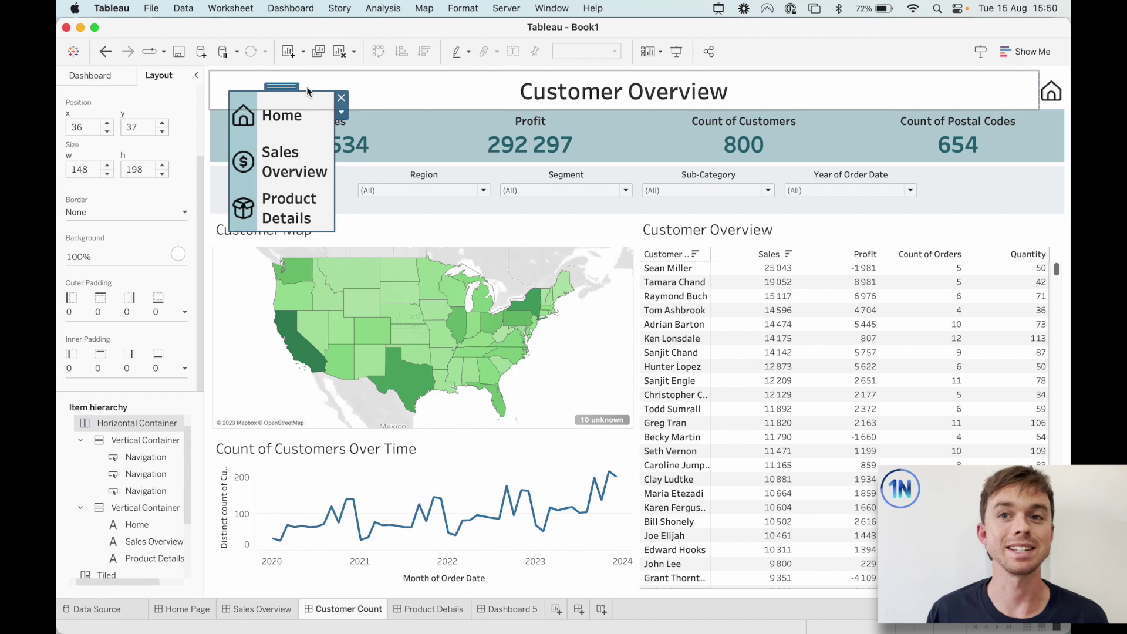
pyautogui.click(342, 112)
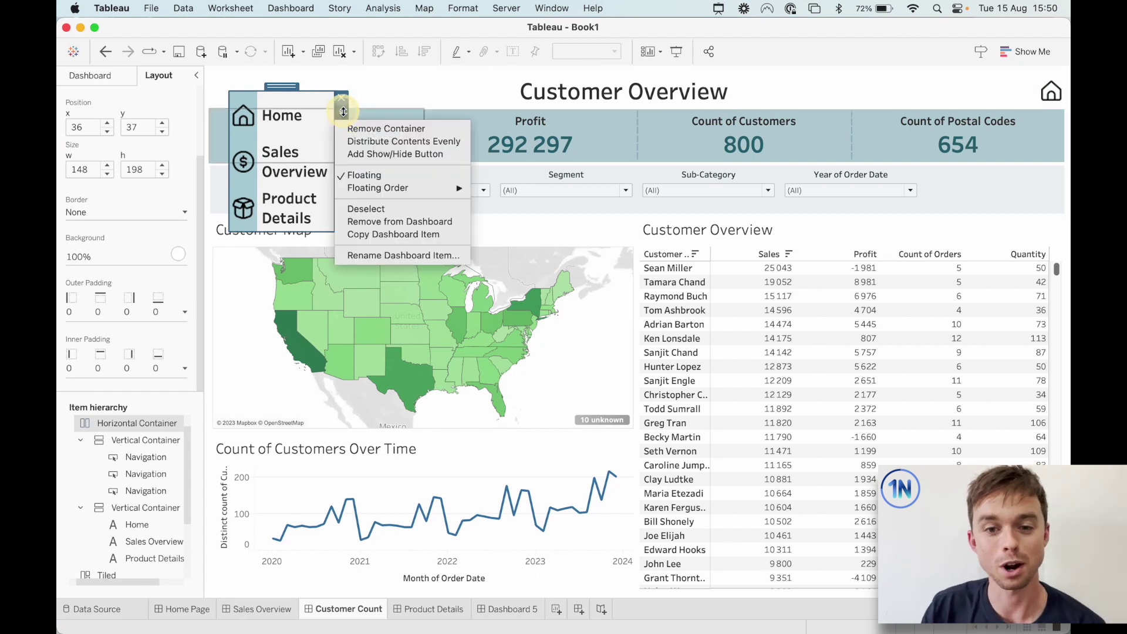
pyautogui.click(420, 154)
pyautogui.moveTo(345, 84); pyautogui.dragTo(223, 77)
pyautogui.click(426, 97)
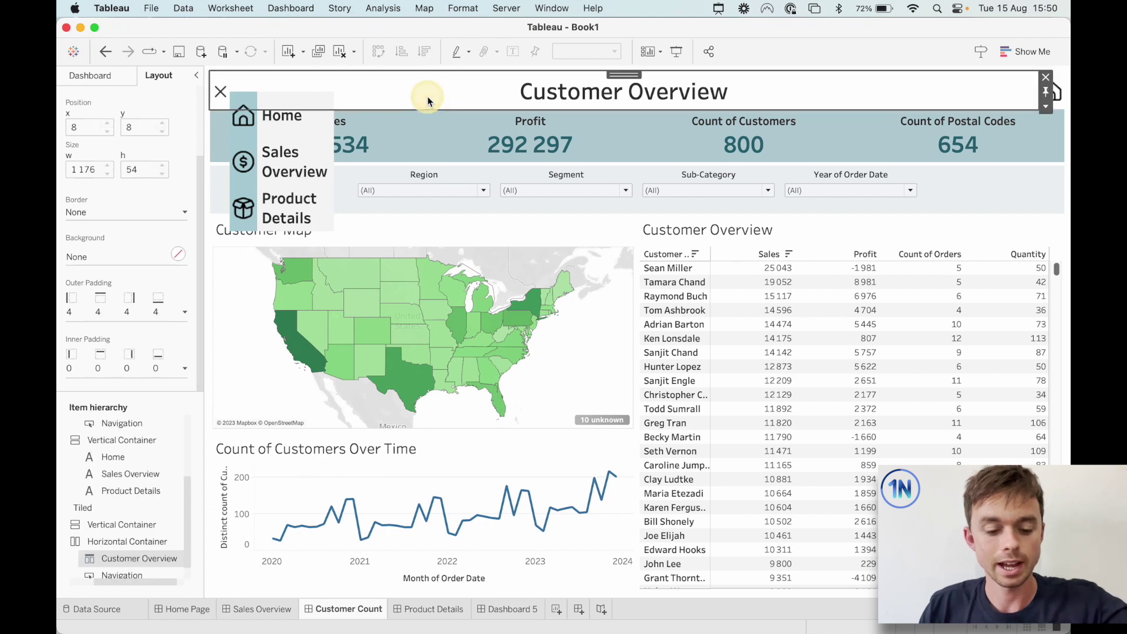
# - Test the Show/Hide button by repeatedly opening and closing the navigation menu, ending with the menu hidden
pyautogui.click(220, 94)
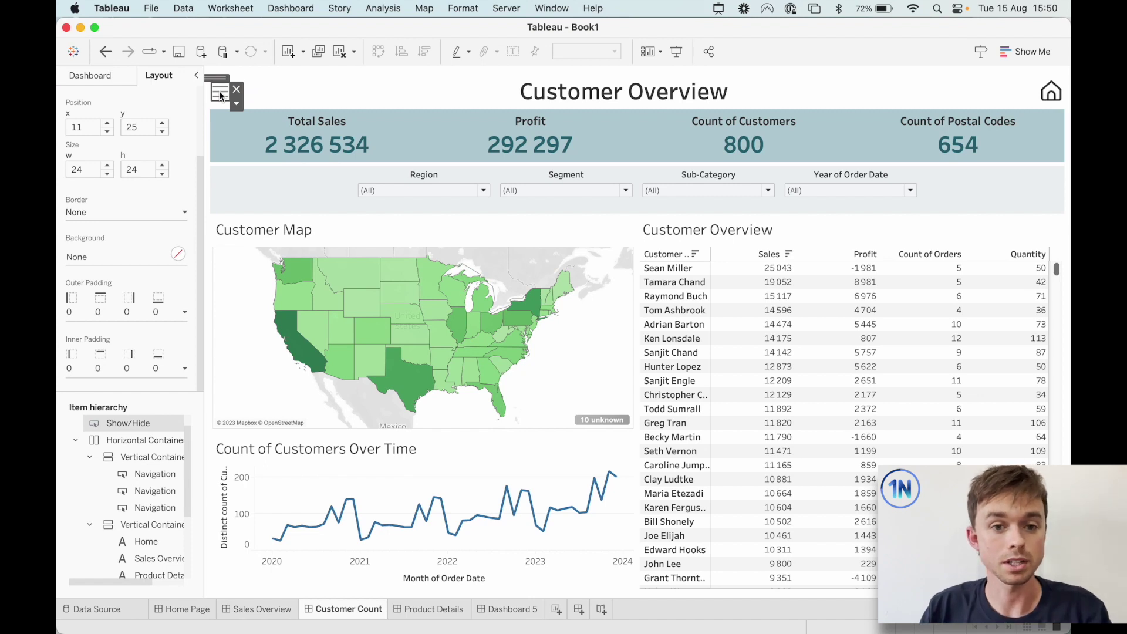
pyautogui.keyDown('alt'); pyautogui.click(220, 94); pyautogui.keyUp('alt')
pyautogui.keyDown('alt'); pyautogui.click(220, 94); pyautogui.keyUp('alt')
pyautogui.keyDown('alt'); pyautogui.click(220, 94); pyautogui.keyUp('alt')
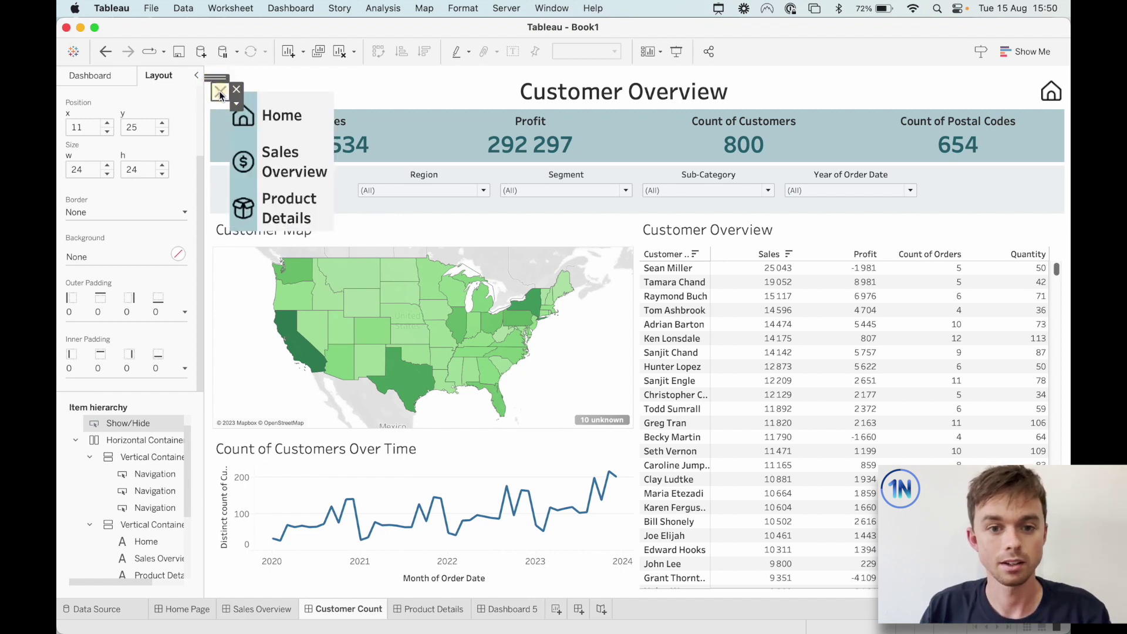
pyautogui.keyDown('alt'); pyautogui.click(220, 94); pyautogui.keyUp('alt')
pyautogui.keyDown('alt'); pyautogui.click(220, 94); pyautogui.keyUp('alt')
pyautogui.keyDown('alt'); pyautogui.click(220, 93); pyautogui.keyUp('alt')
# - Test the dashboard's home button in presentation mode, then return through the home page's Customer Count icon
pyautogui.click(677, 53)
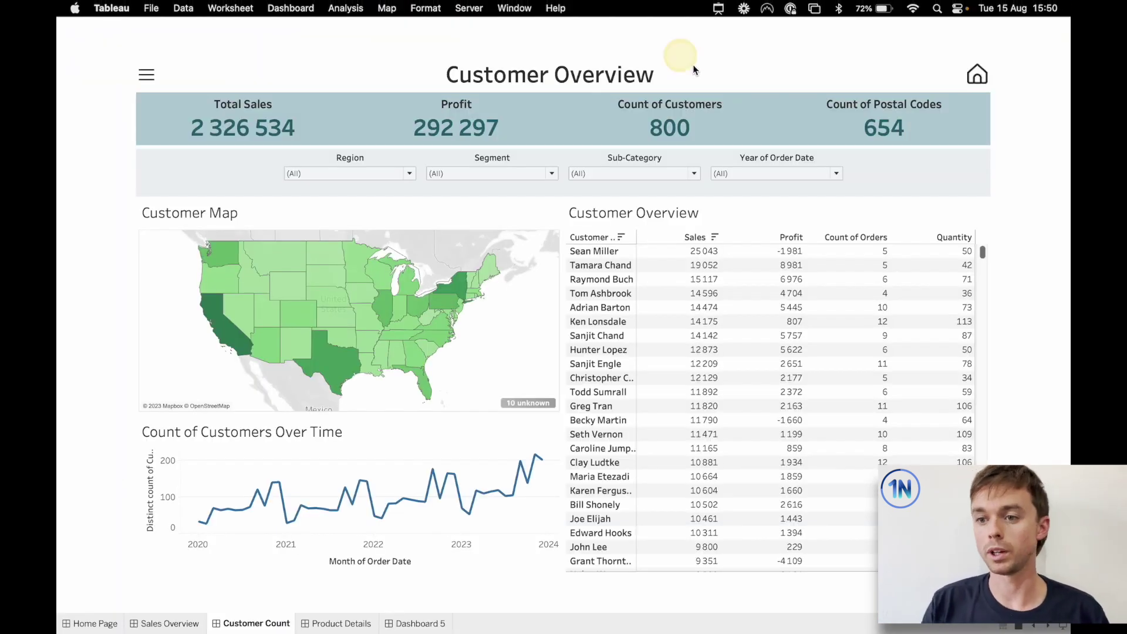
pyautogui.click(977, 73)
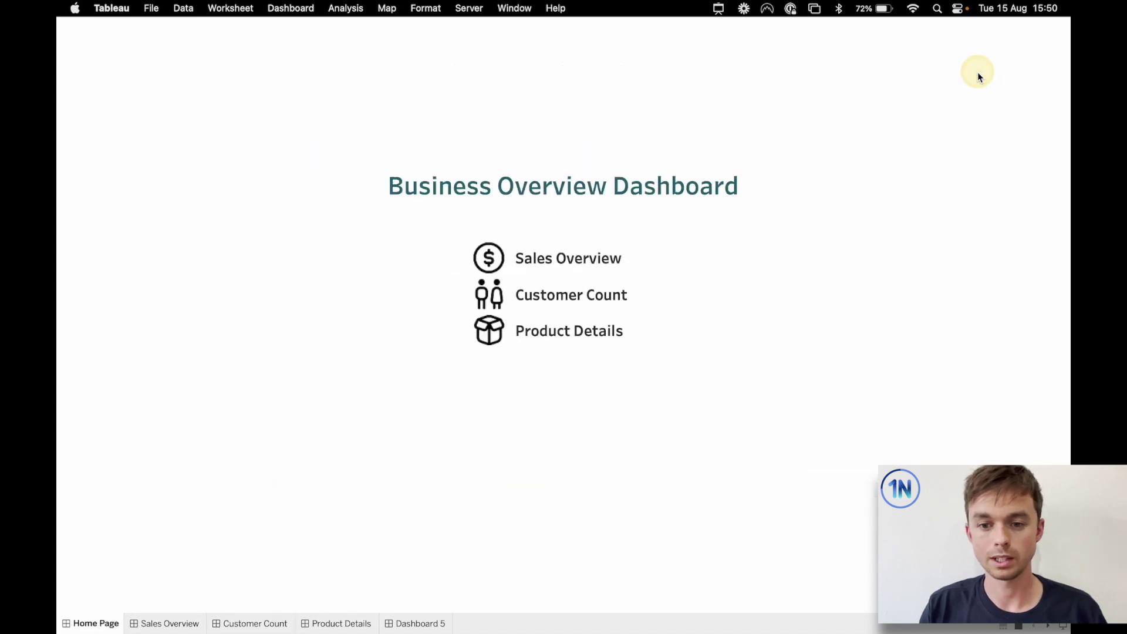
pyautogui.click(491, 297)
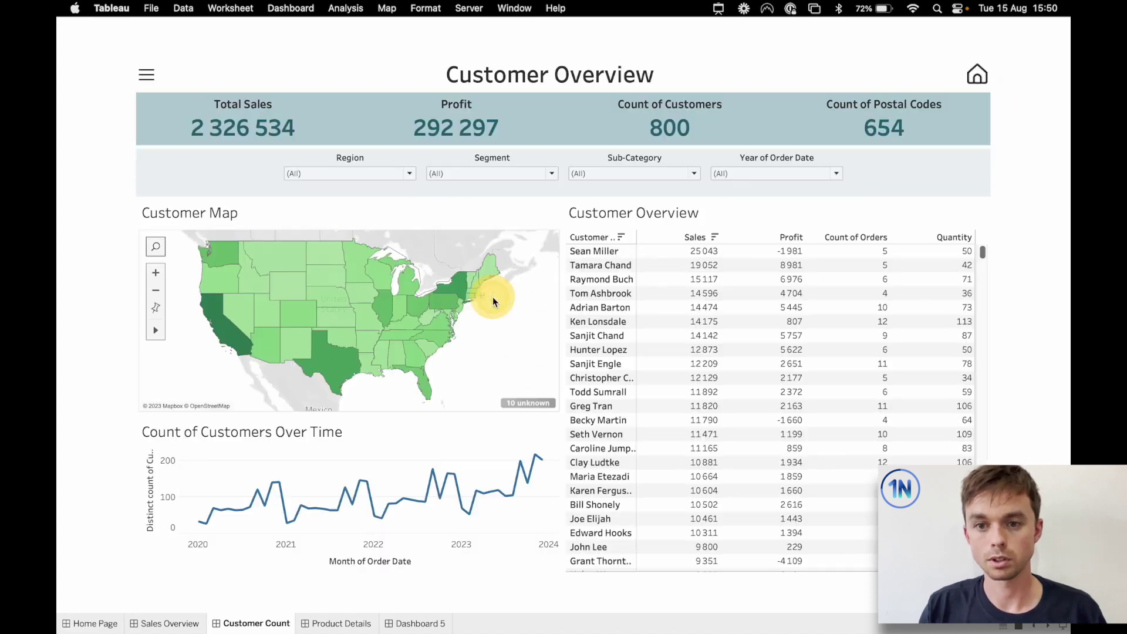
# - Test the pop-out menus by navigating from Customer Count to Sales Overview and on to Product Details
pyautogui.click(148, 80)
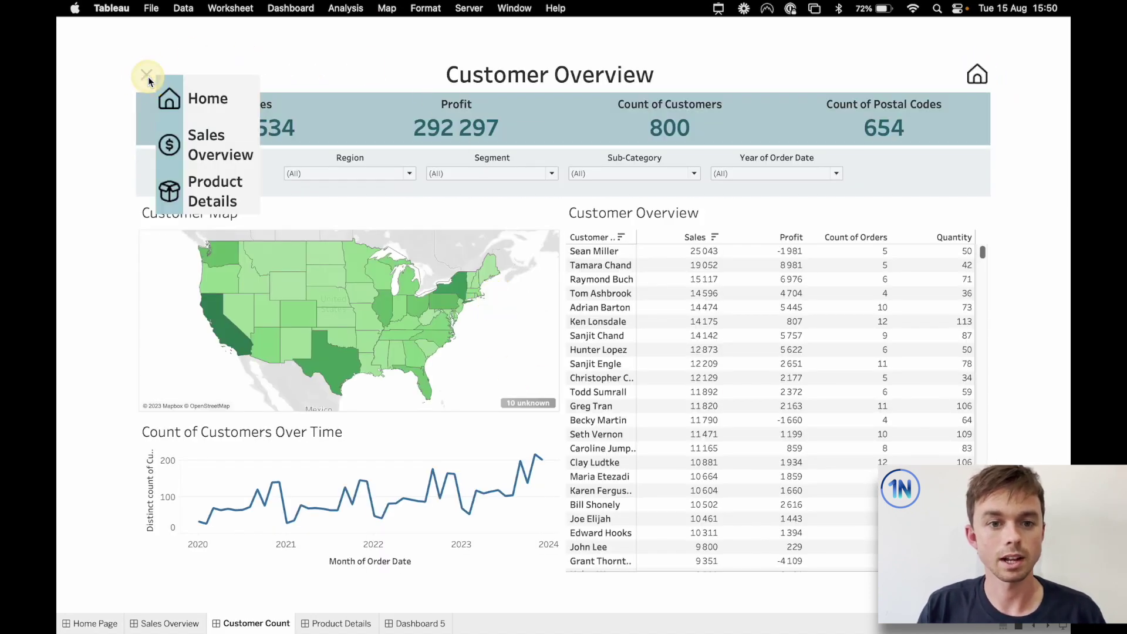
pyautogui.click(170, 152)
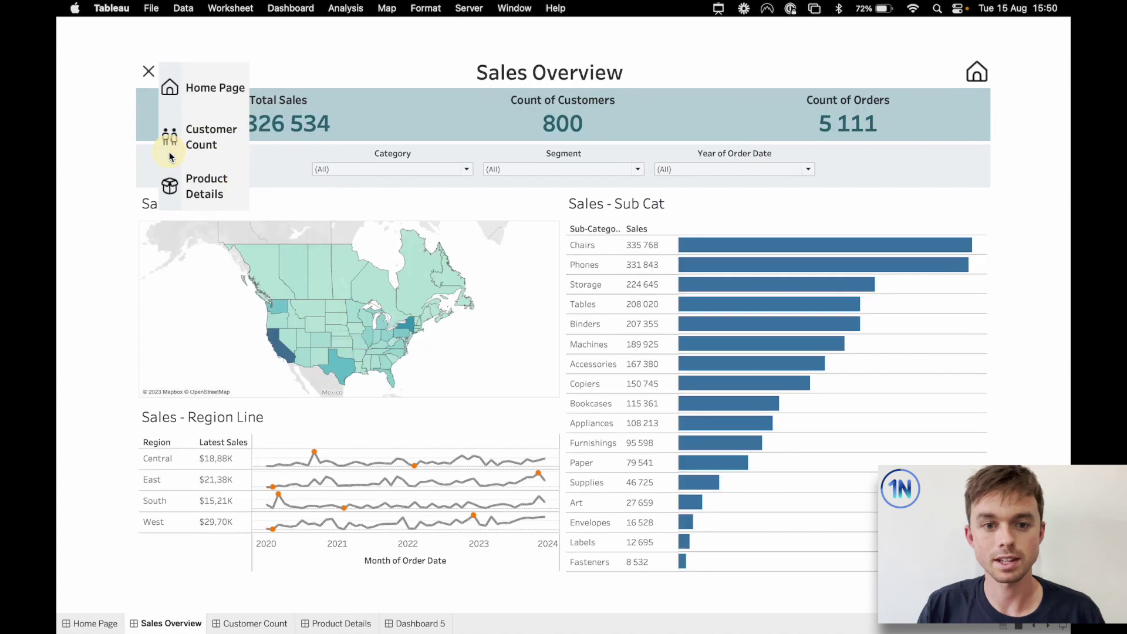
pyautogui.click(170, 189)
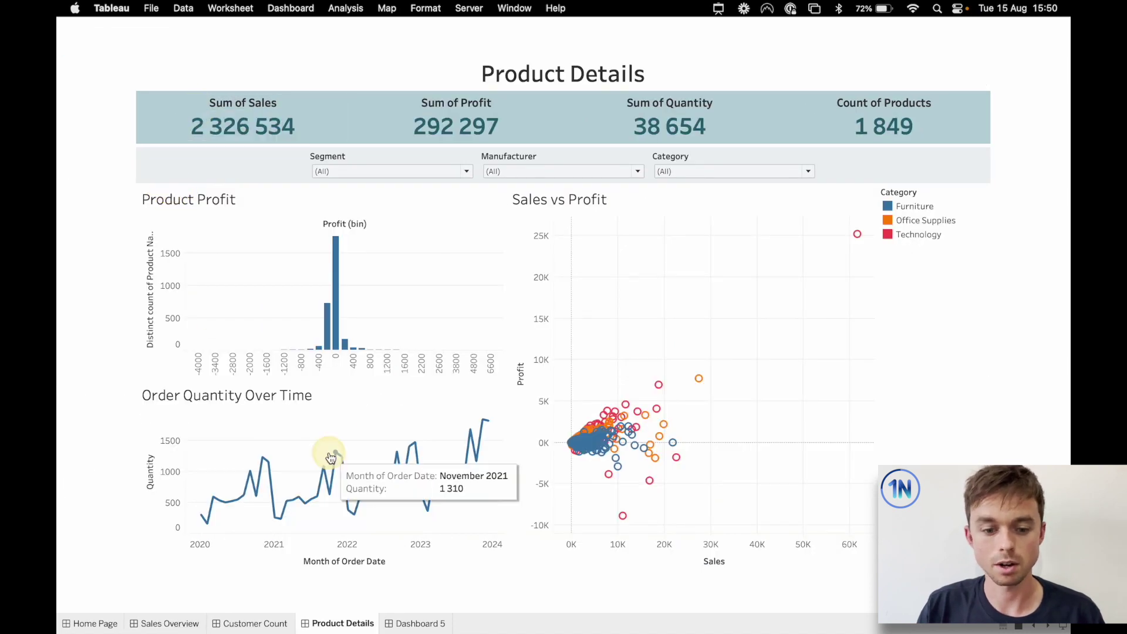
# - Return to the Customer Count dashboard, toggle its pop-out menu closed and open, and use its house icon to reach the home page
pyautogui.click(256, 624)
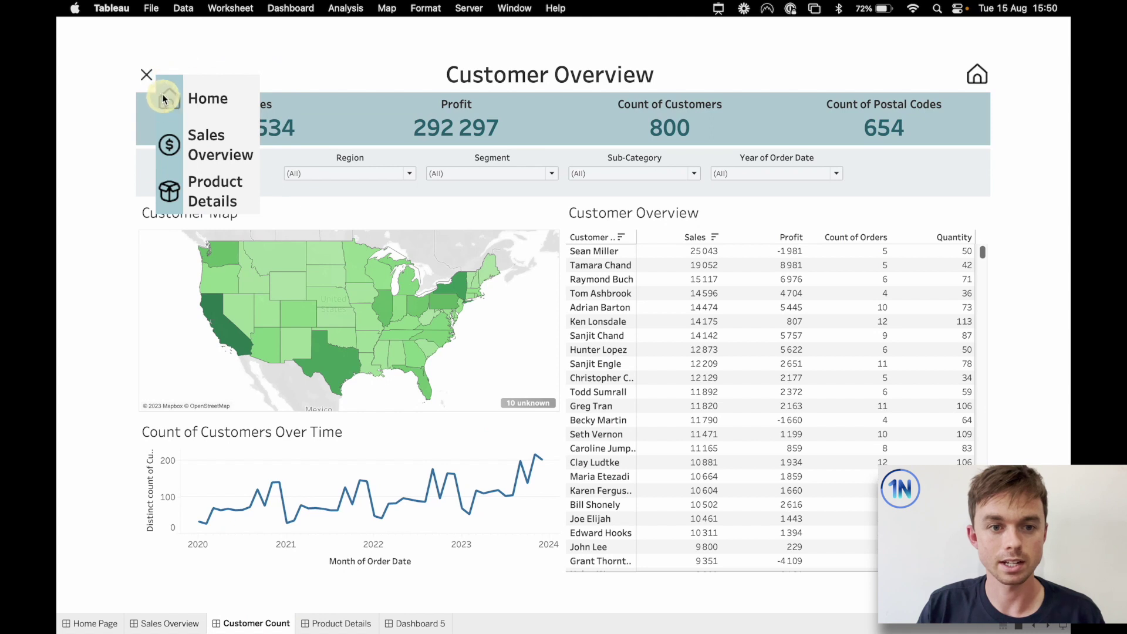
pyautogui.click(147, 76)
pyautogui.click(149, 76)
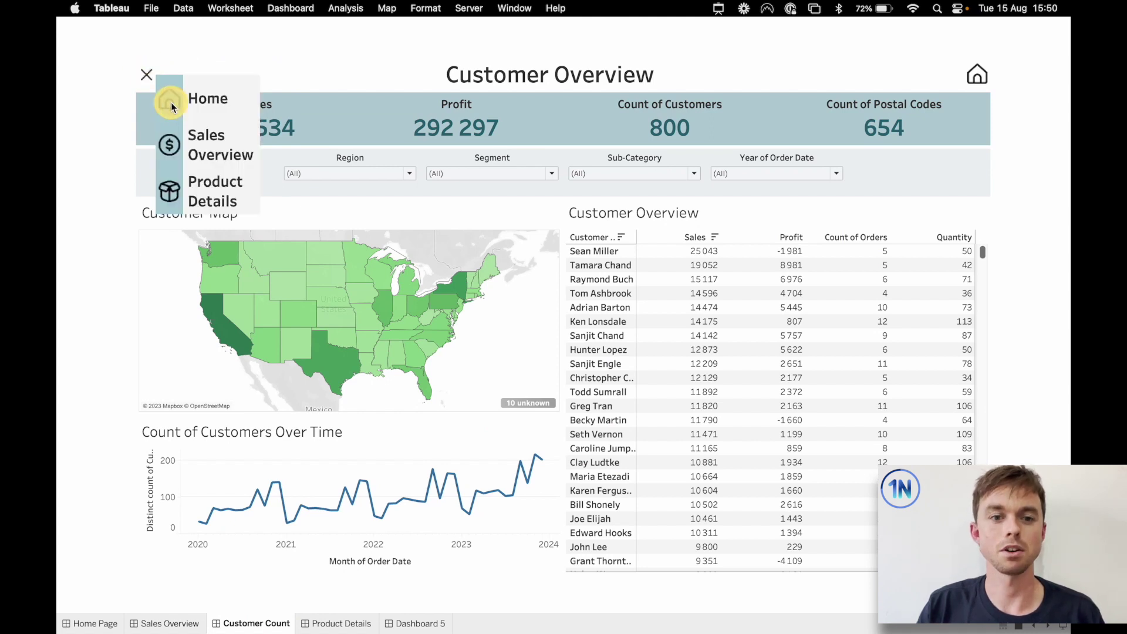
pyautogui.click(170, 101)
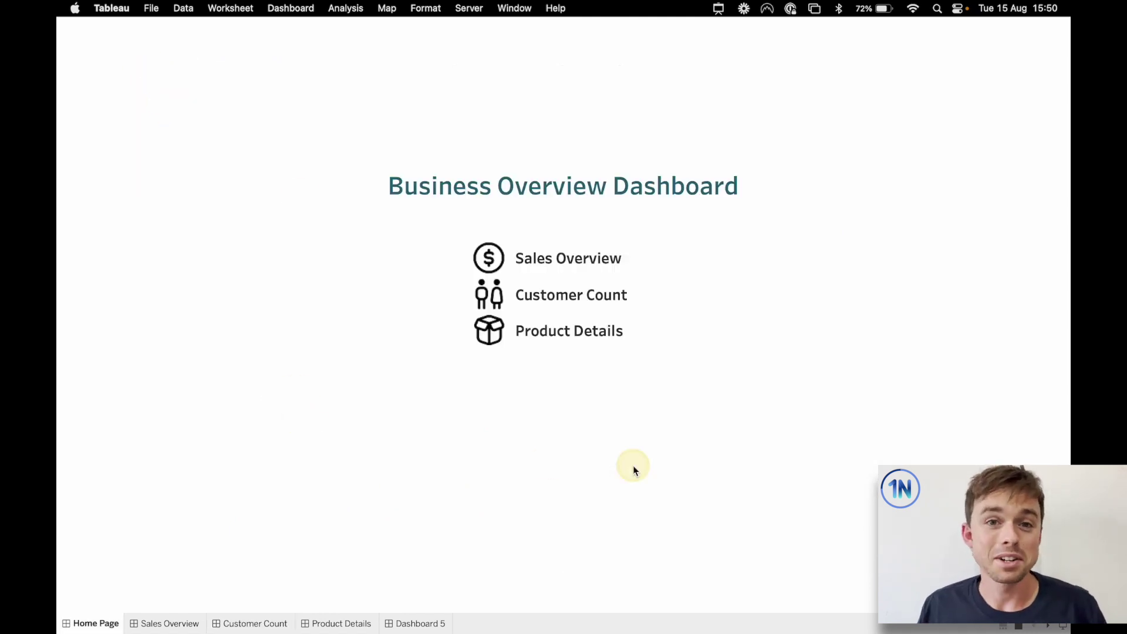